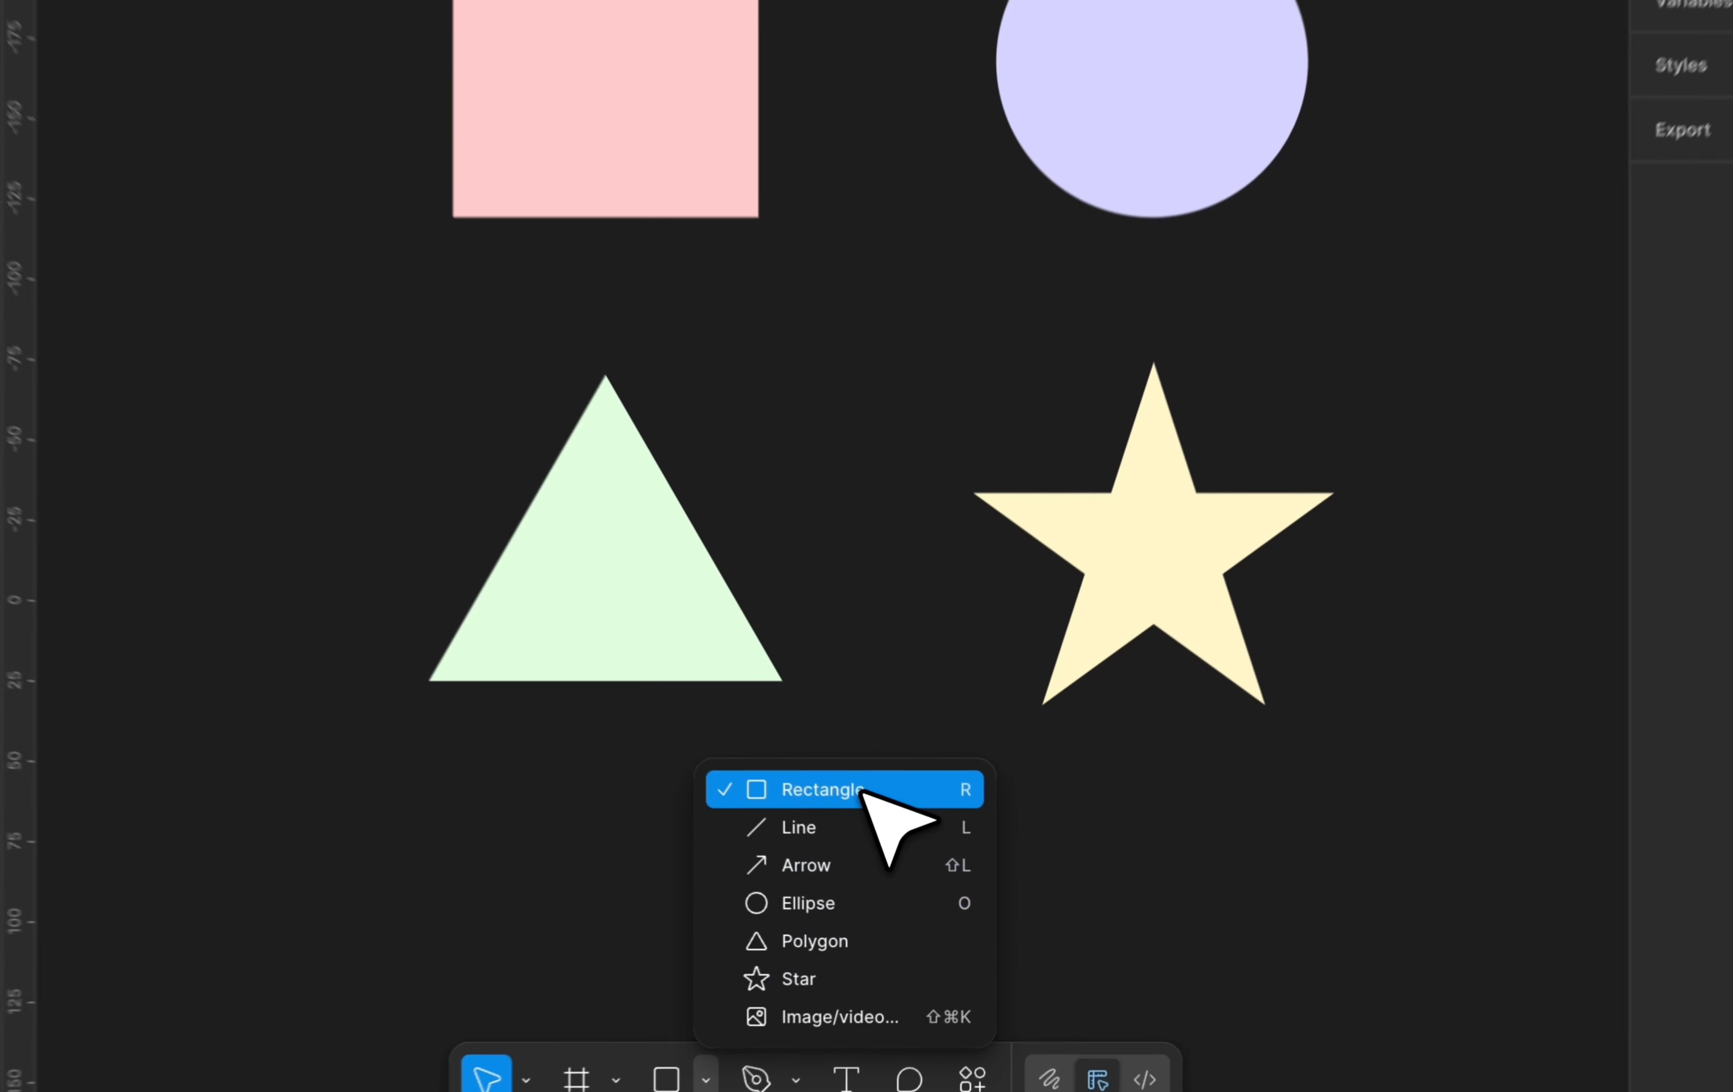
# Step: Draw a rectangle about 84 × 130 on the empty canvas below the existing shapes
pyautogui.click(901, 837)
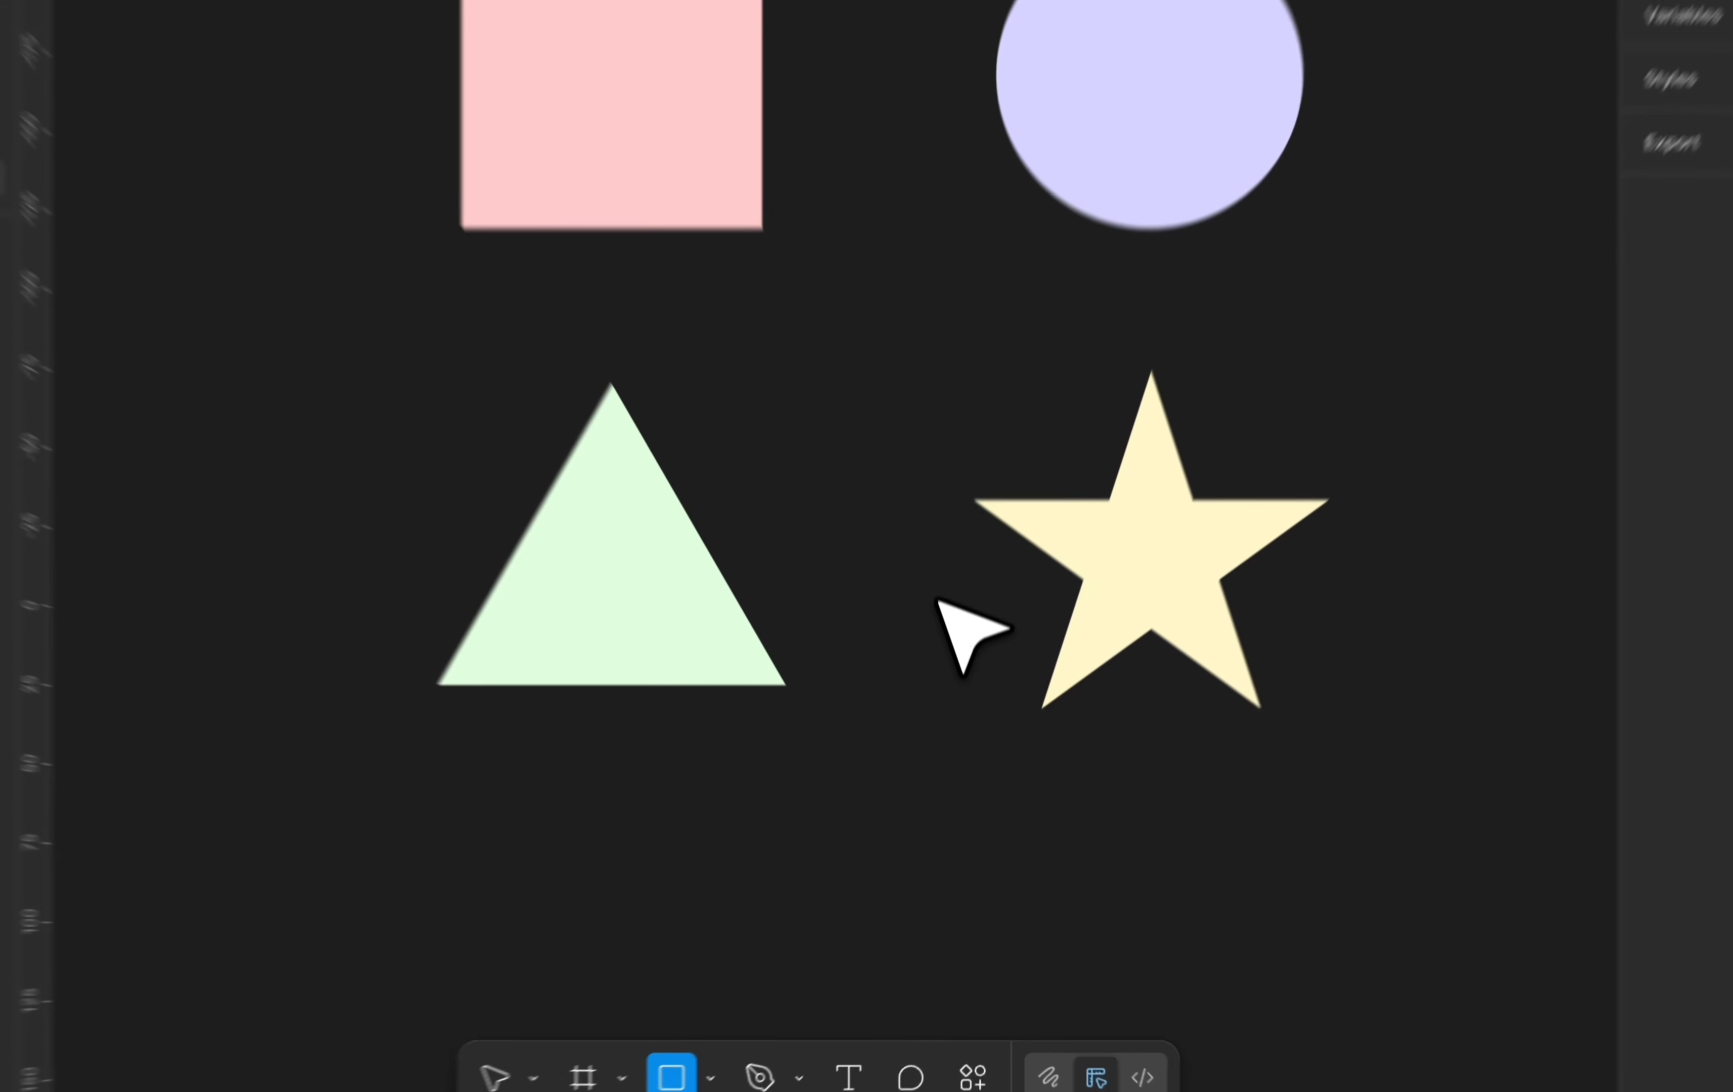
pyautogui.scroll(-10, 970, 654)
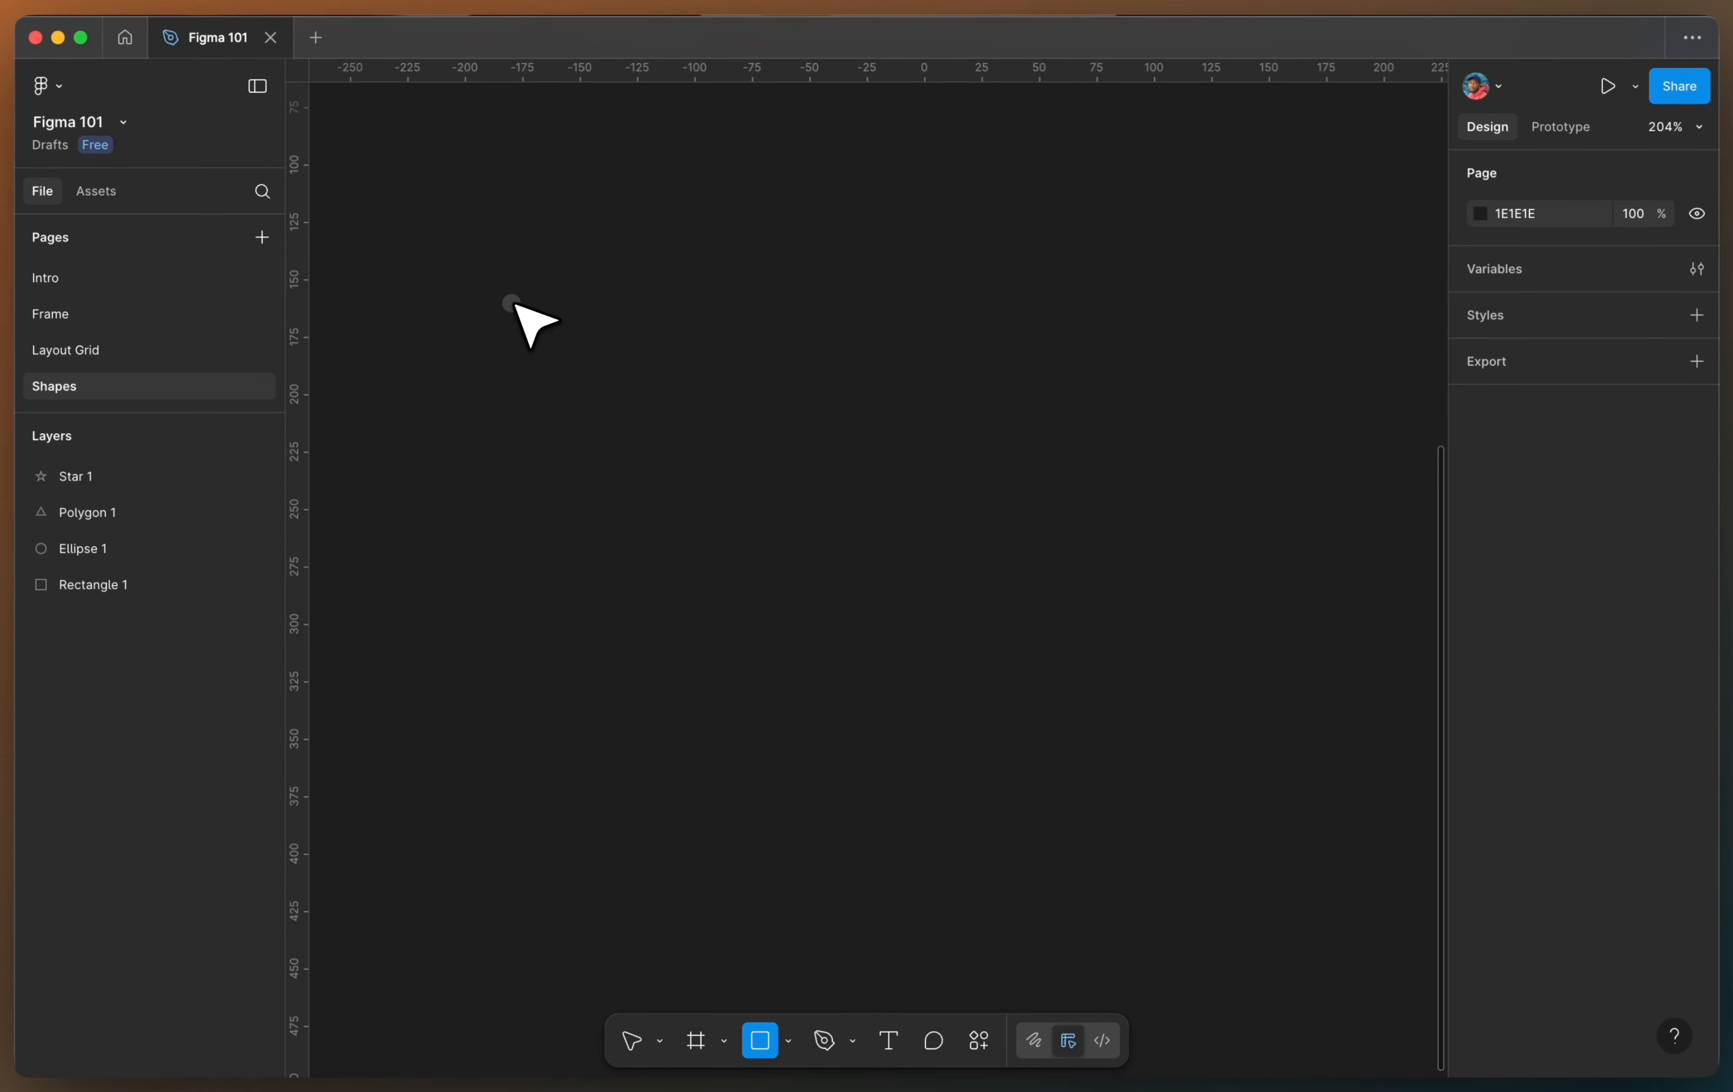
pyautogui.moveTo(514, 305); pyautogui.dragTo(714, 605)
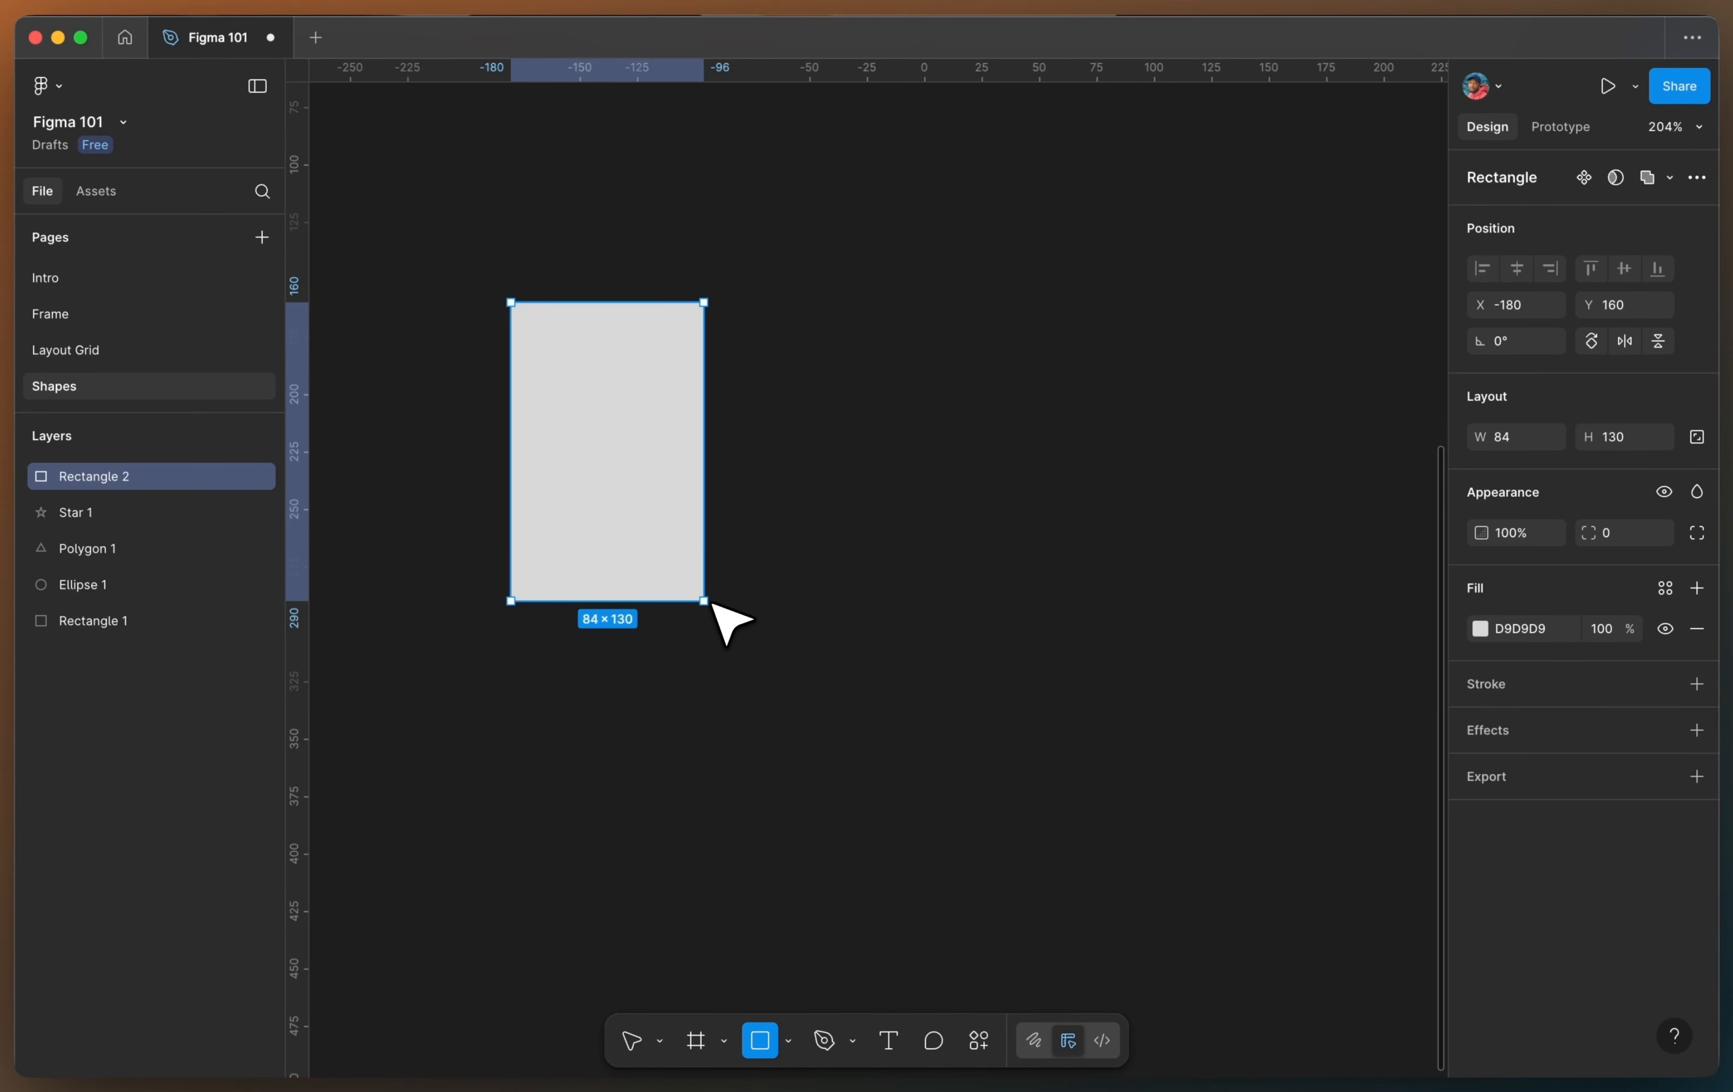
pyautogui.click(839, 606)
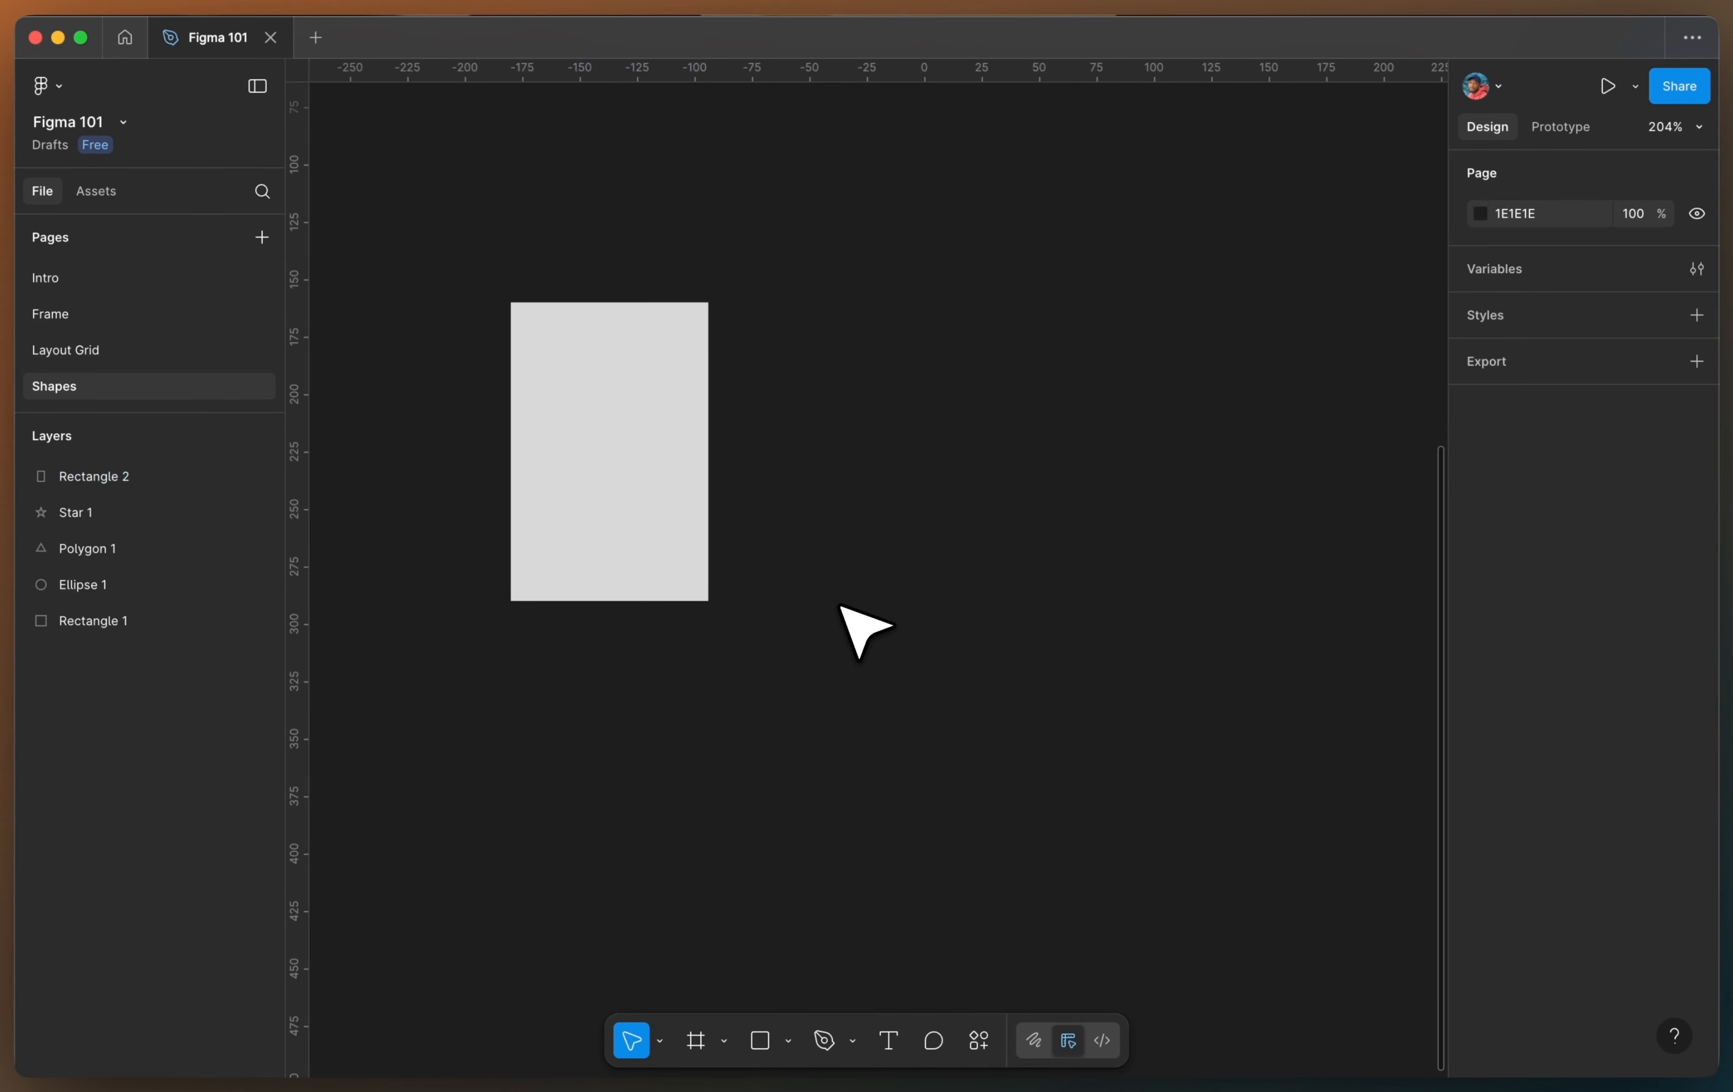
# Step: Draw a square about 96 × 96 beside the new tall rectangle
pyautogui.click(763, 1049)
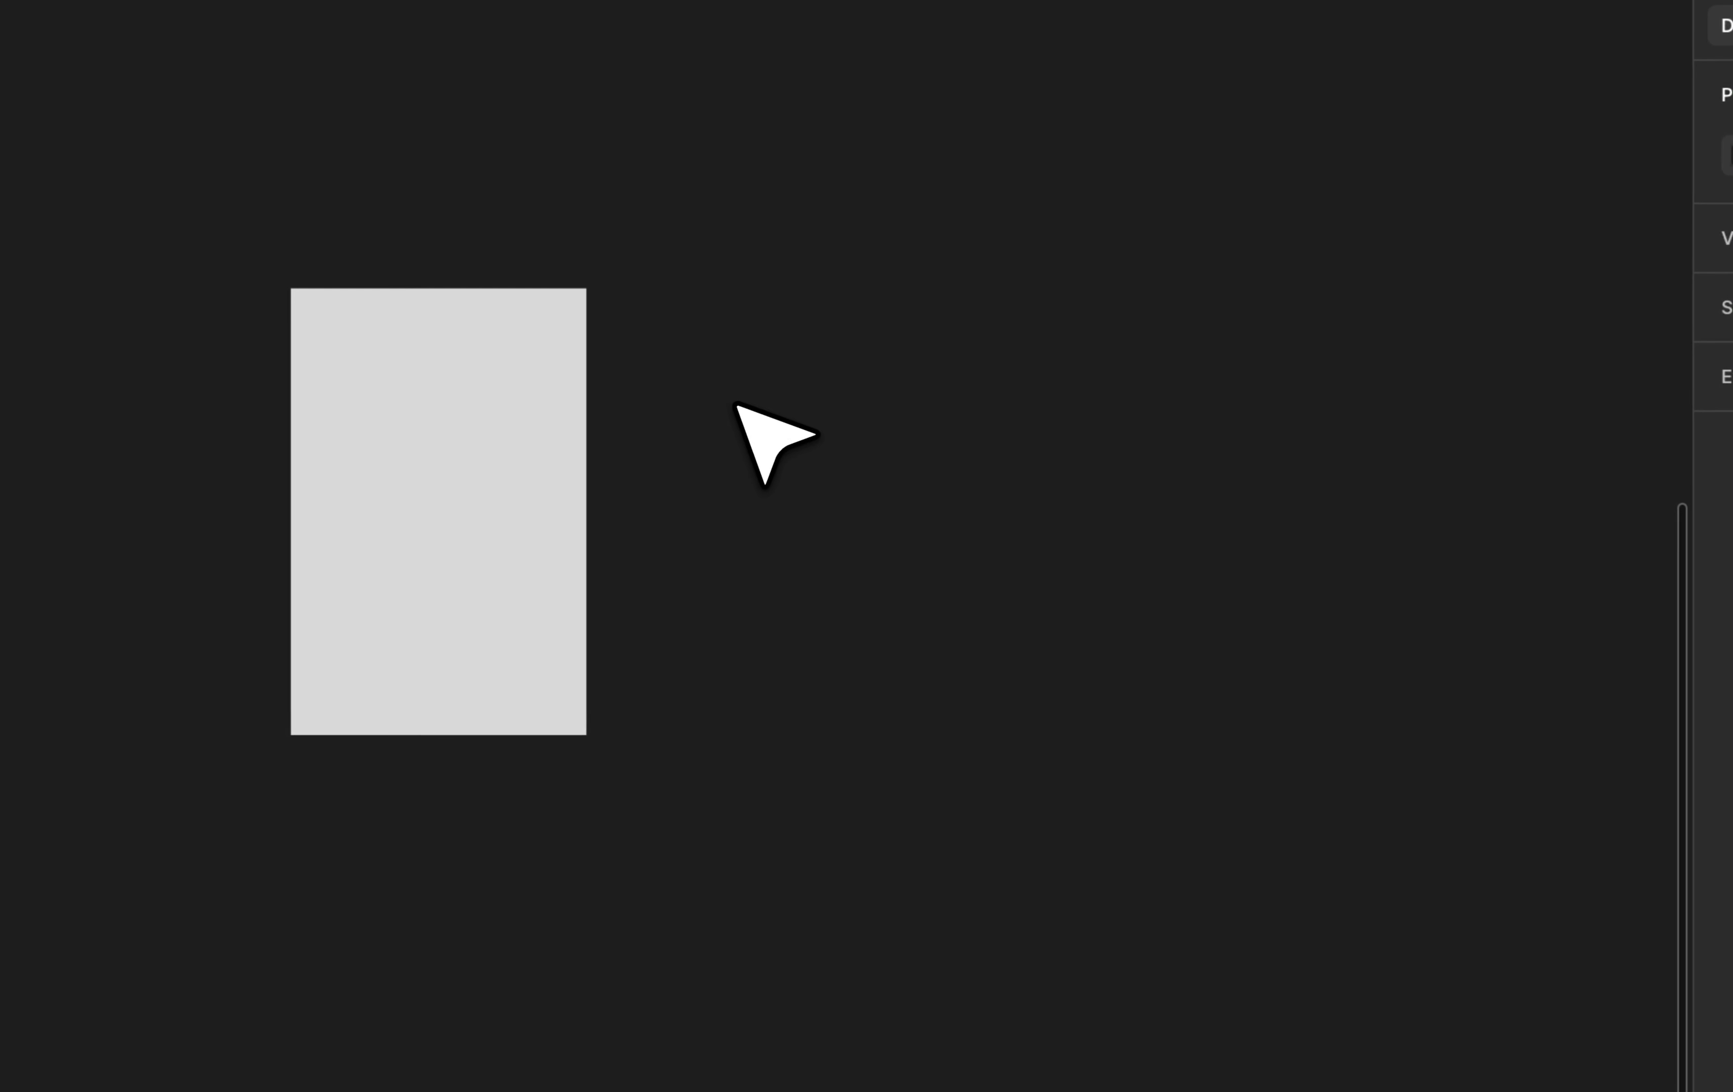
pyautogui.moveTo(853, 450)
pyautogui.mouseDown()
pyautogui.moveTo(1104, 692)
pyautogui.moveTo(1016, 605)
pyautogui.moveTo(1087, 670)
pyautogui.moveTo(1063, 652)
pyautogui.mouseUp()
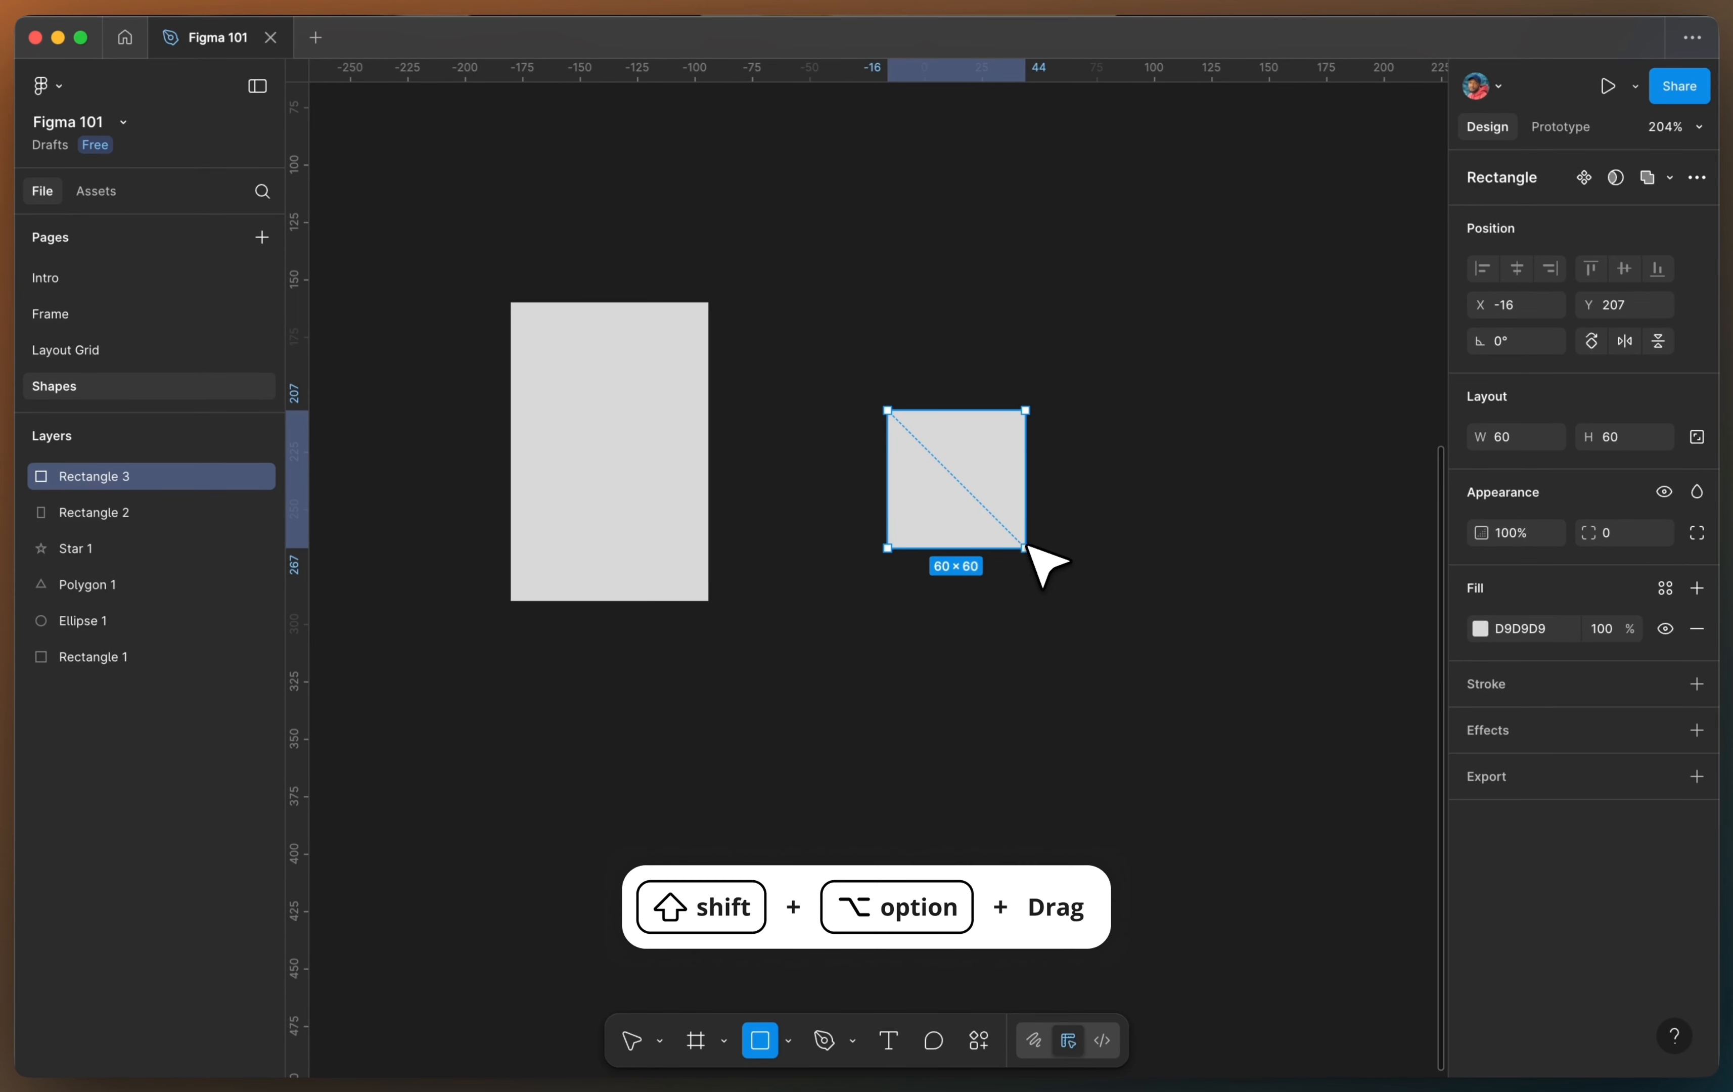
pyautogui.moveTo(1026, 546)
pyautogui.mouseDown()
pyautogui.moveTo(1052, 568)
pyautogui.moveTo(1003, 497)
pyautogui.mouseUp()
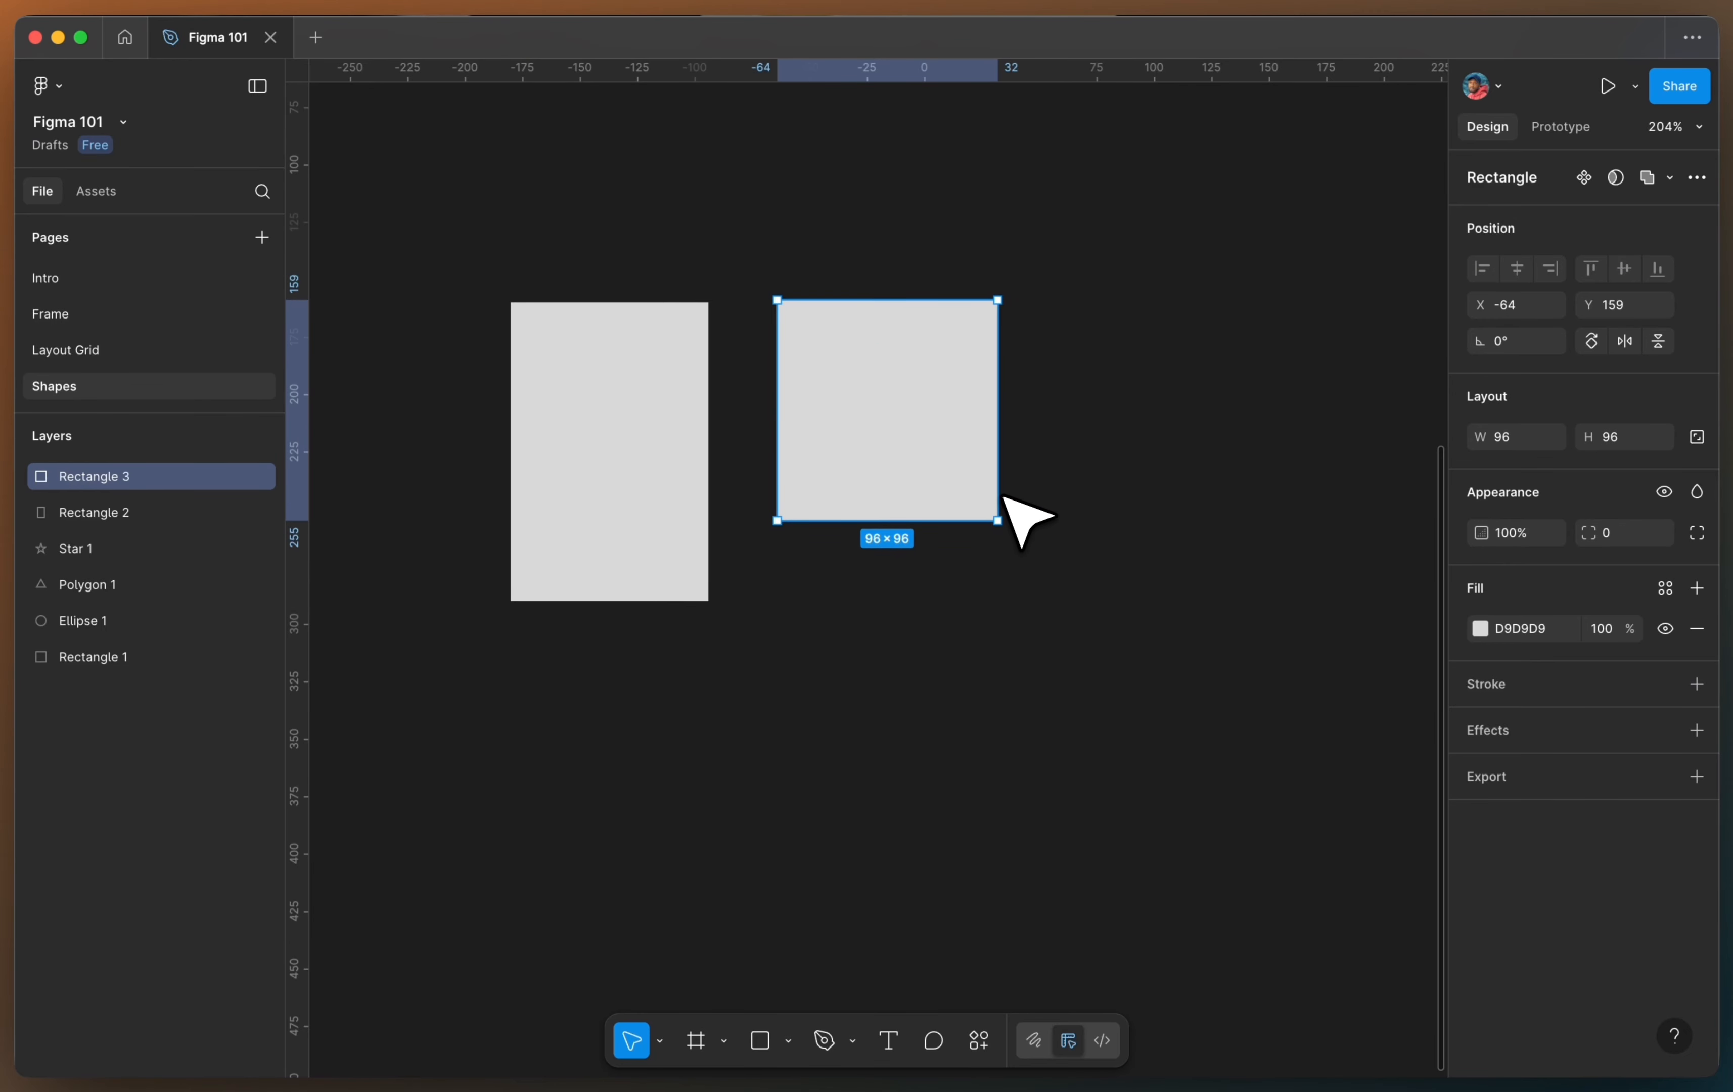
pyautogui.hscroll(2, 1003, 497)
pyautogui.click(1003, 497)
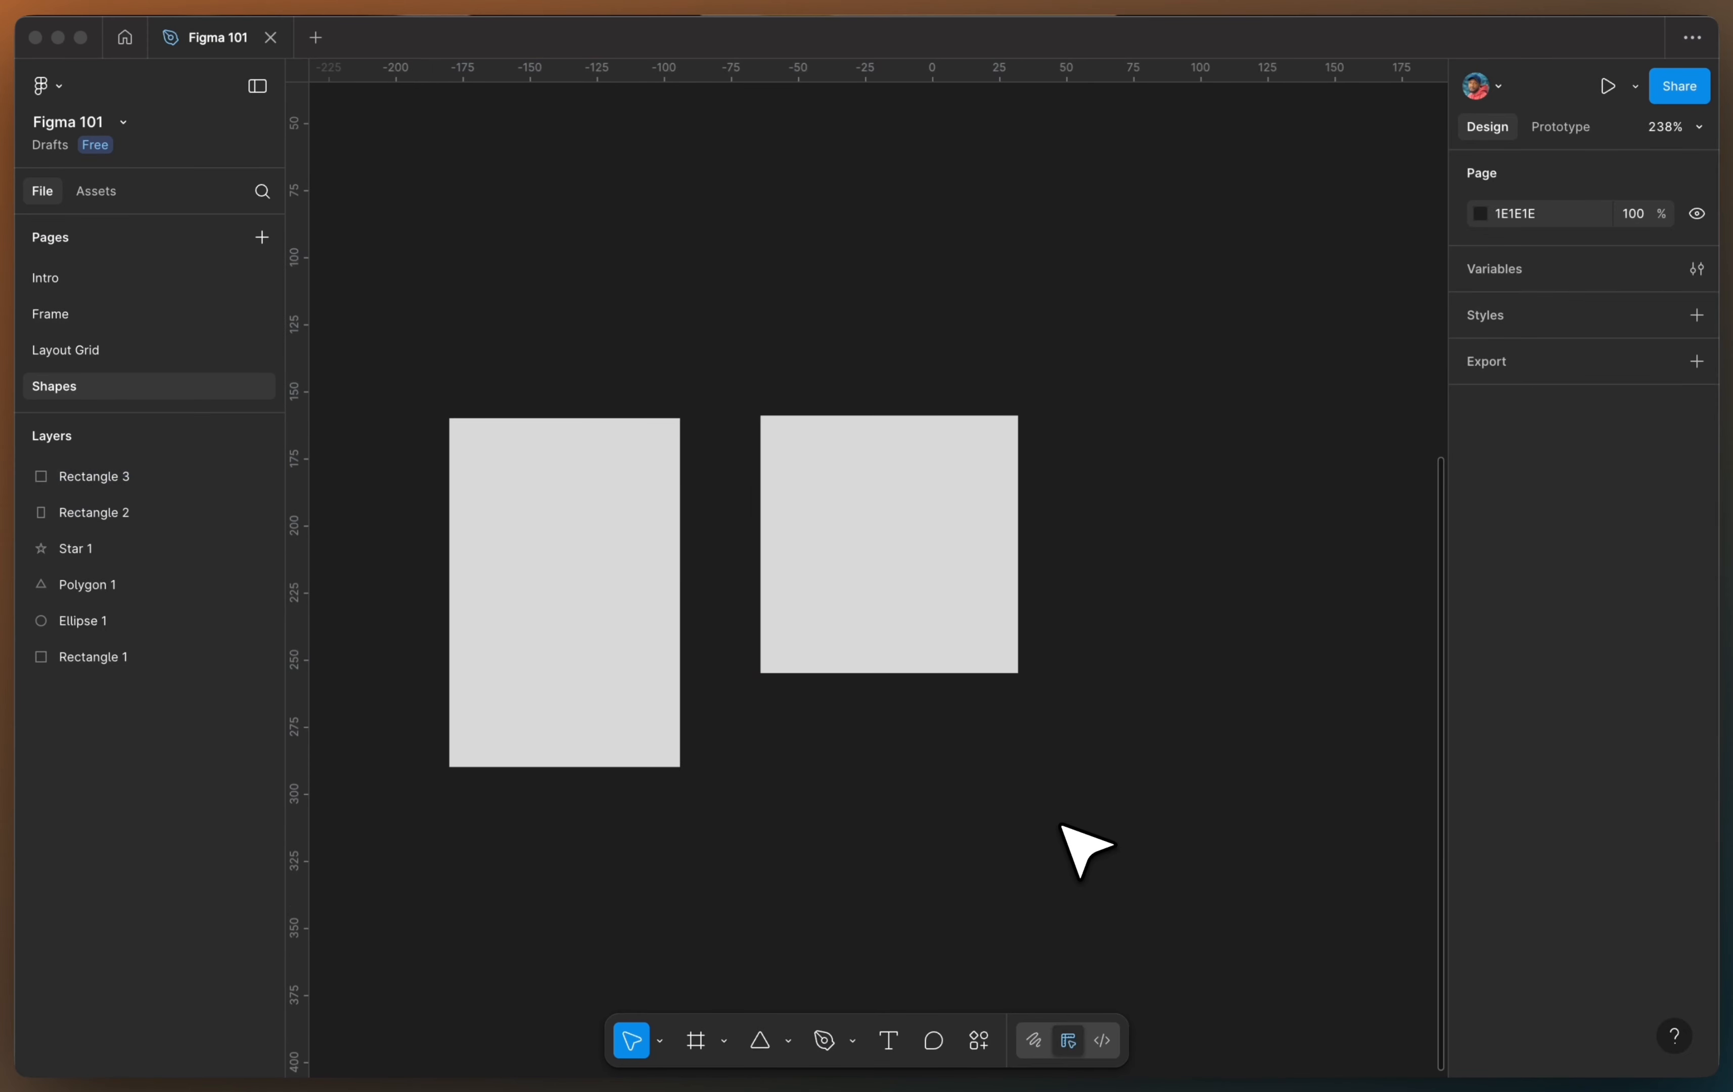
# Step: Select the new square and round its corners on the canvas to a radius of 6
pyautogui.click(939, 558)
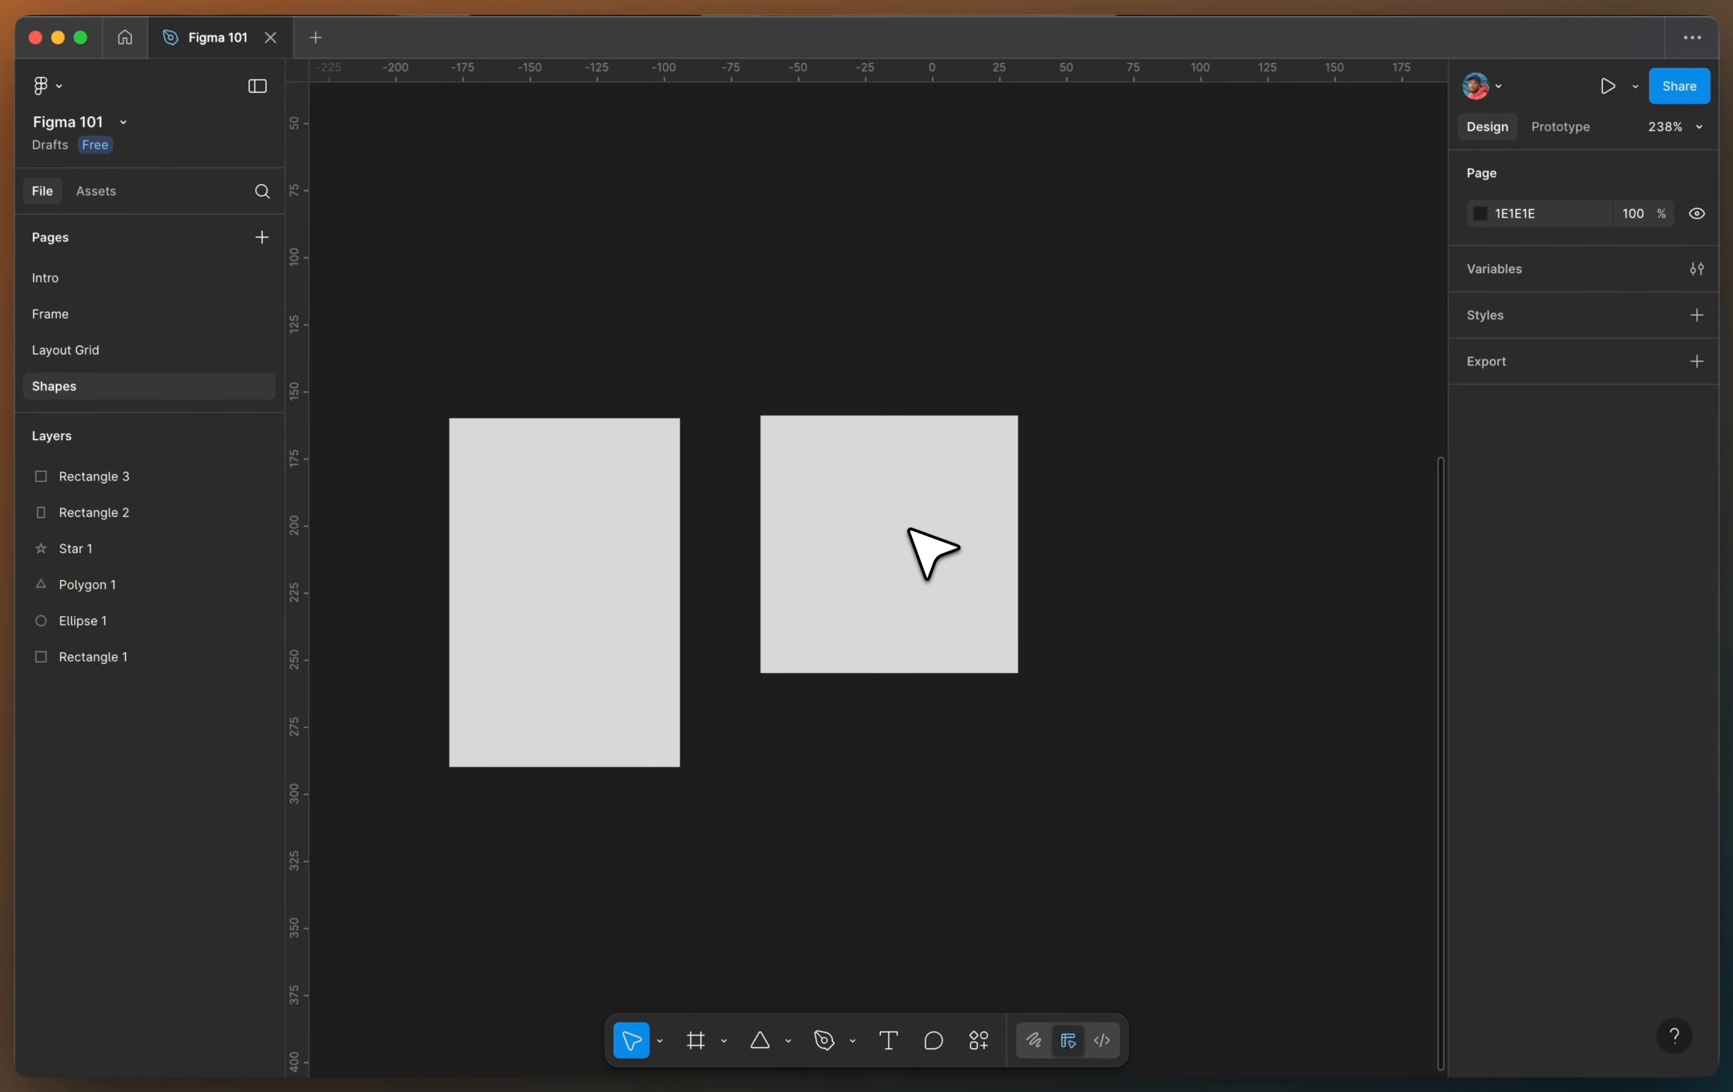
pyautogui.click(939, 558)
pyautogui.scroll(5, 924, 545)
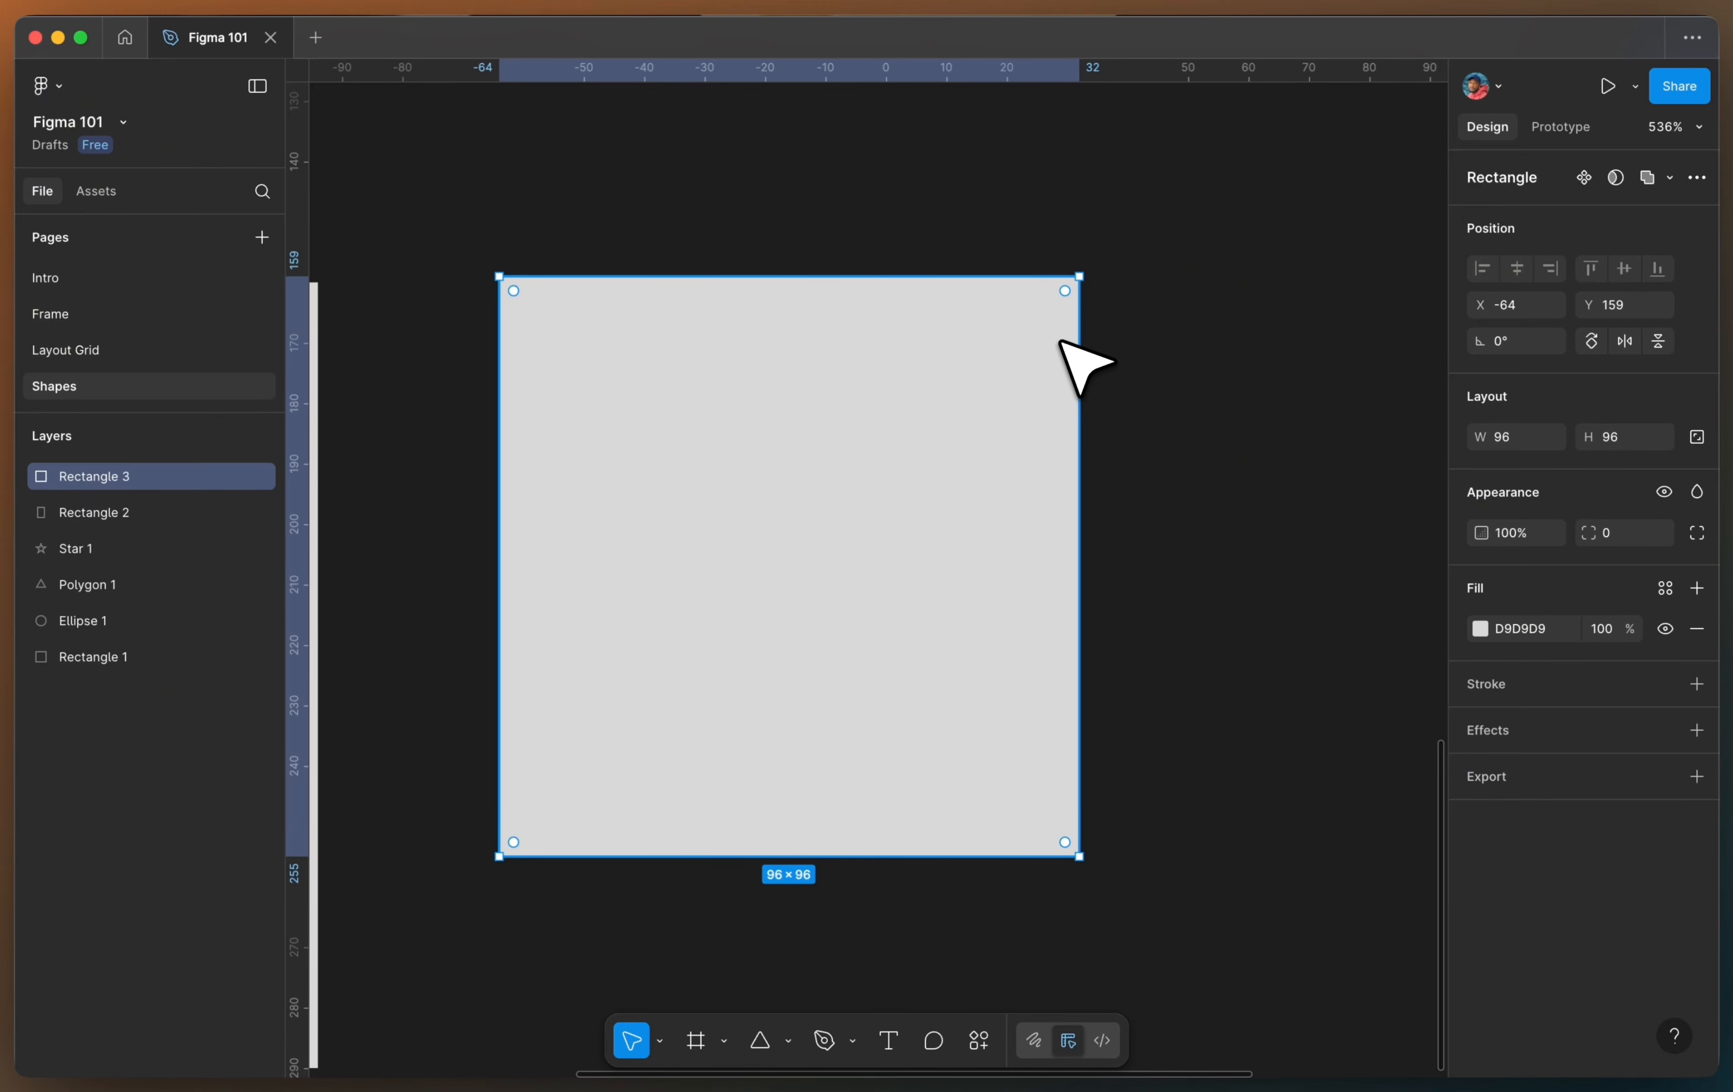
pyautogui.moveTo(1065, 291); pyautogui.dragTo(1044, 333)
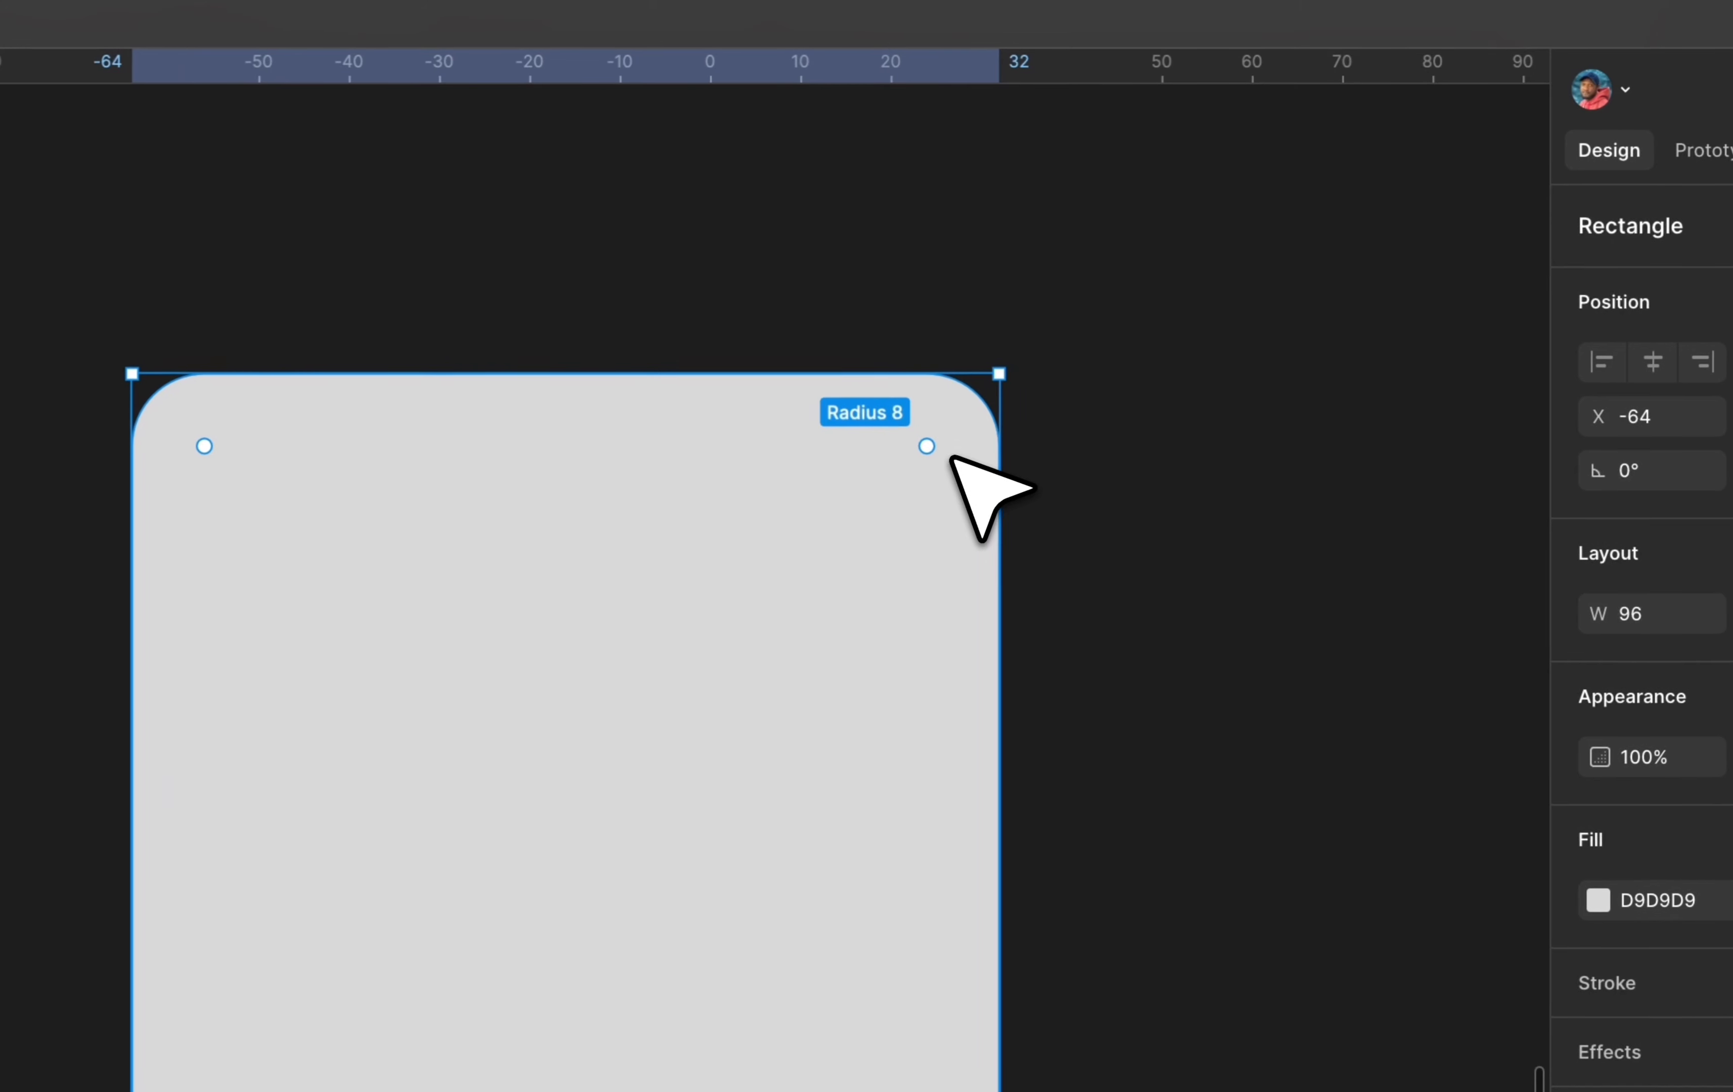
pyautogui.moveTo(949, 462); pyautogui.dragTo(958, 435)
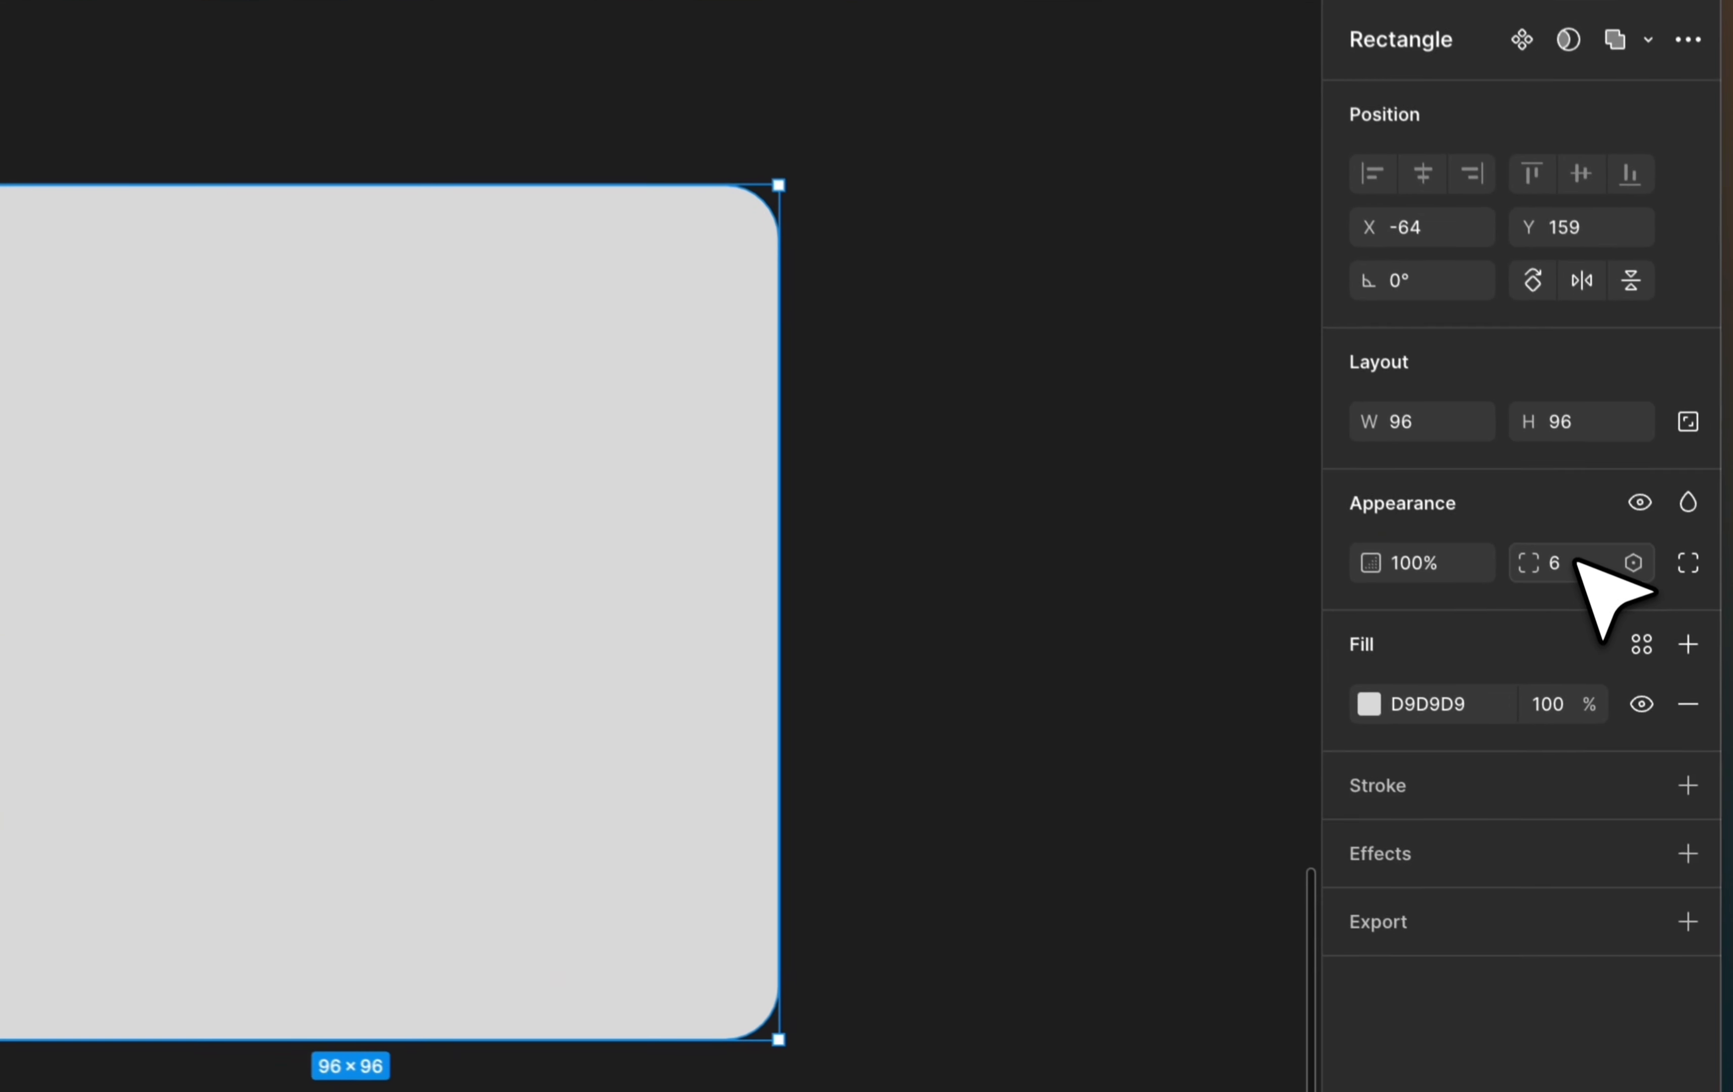
# Step: Set the square's corner radius to exactly 10 and deselect it
pyautogui.click(1565, 548)
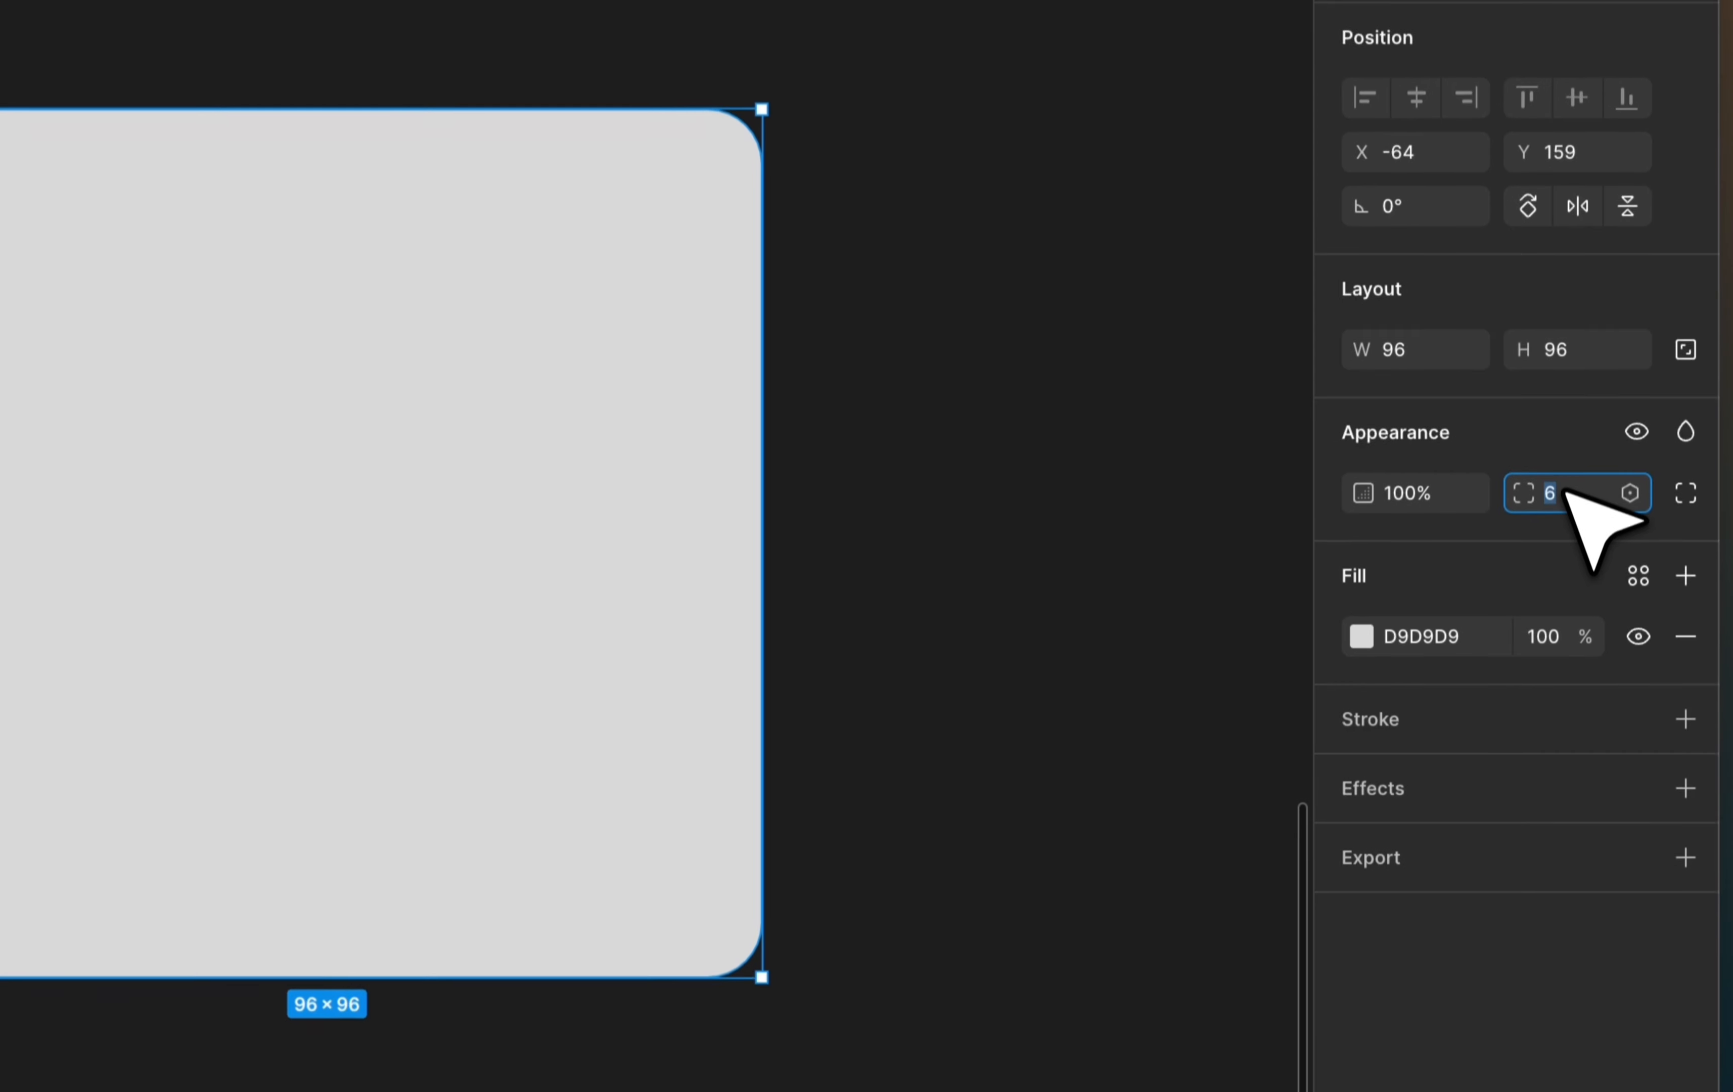
pyautogui.write('10')
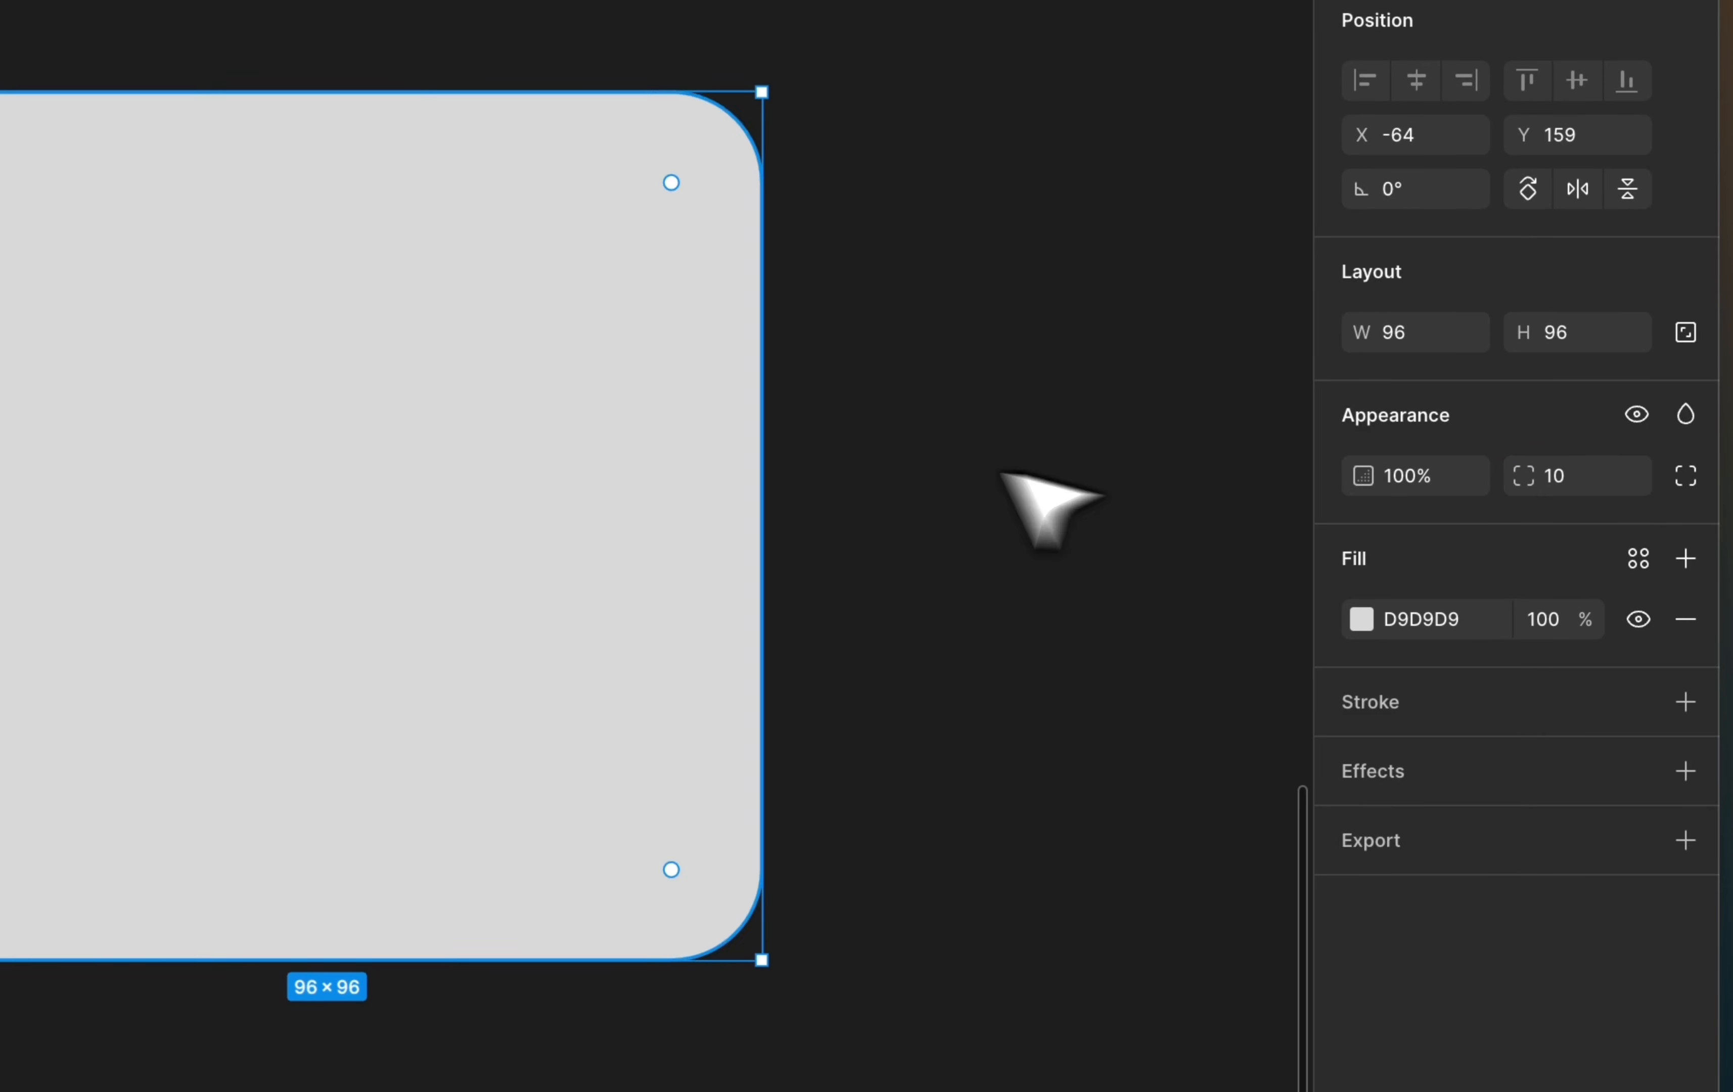
pyautogui.click(1044, 503)
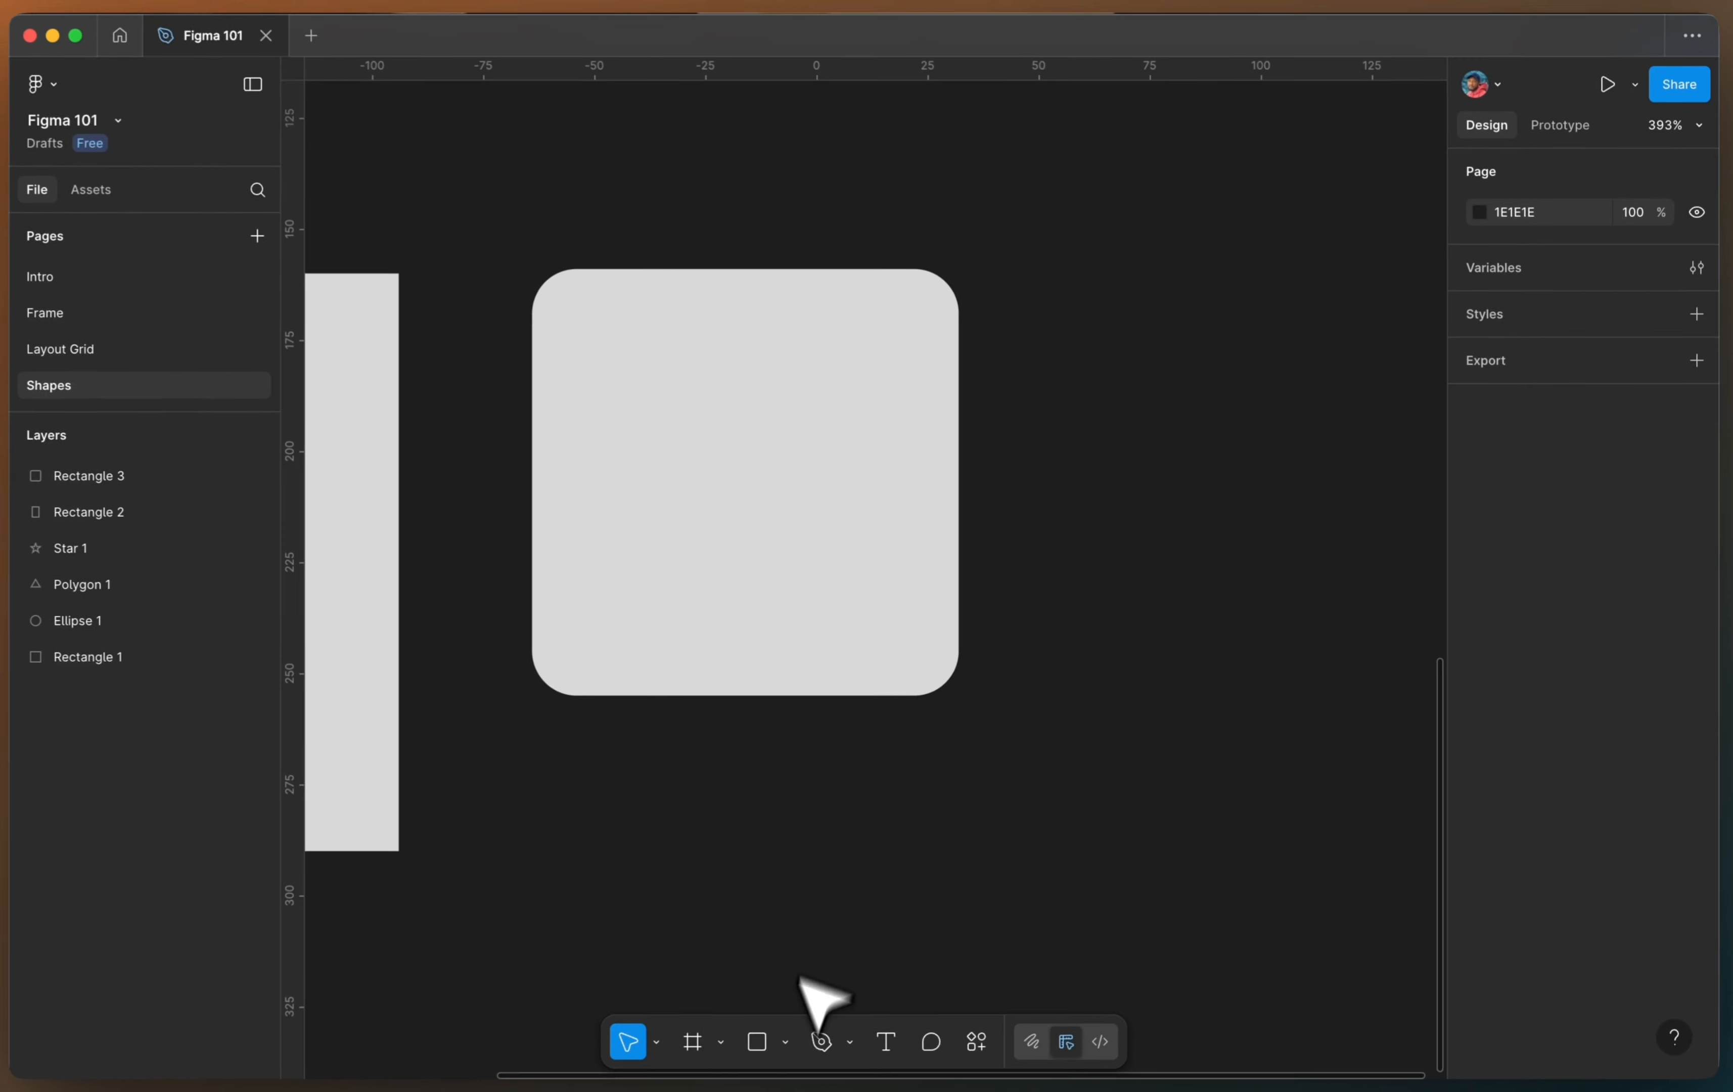
# Step: Draw an upright ellipse about 71 × 97 in the empty space beside the rounded square
pyautogui.click(785, 1042)
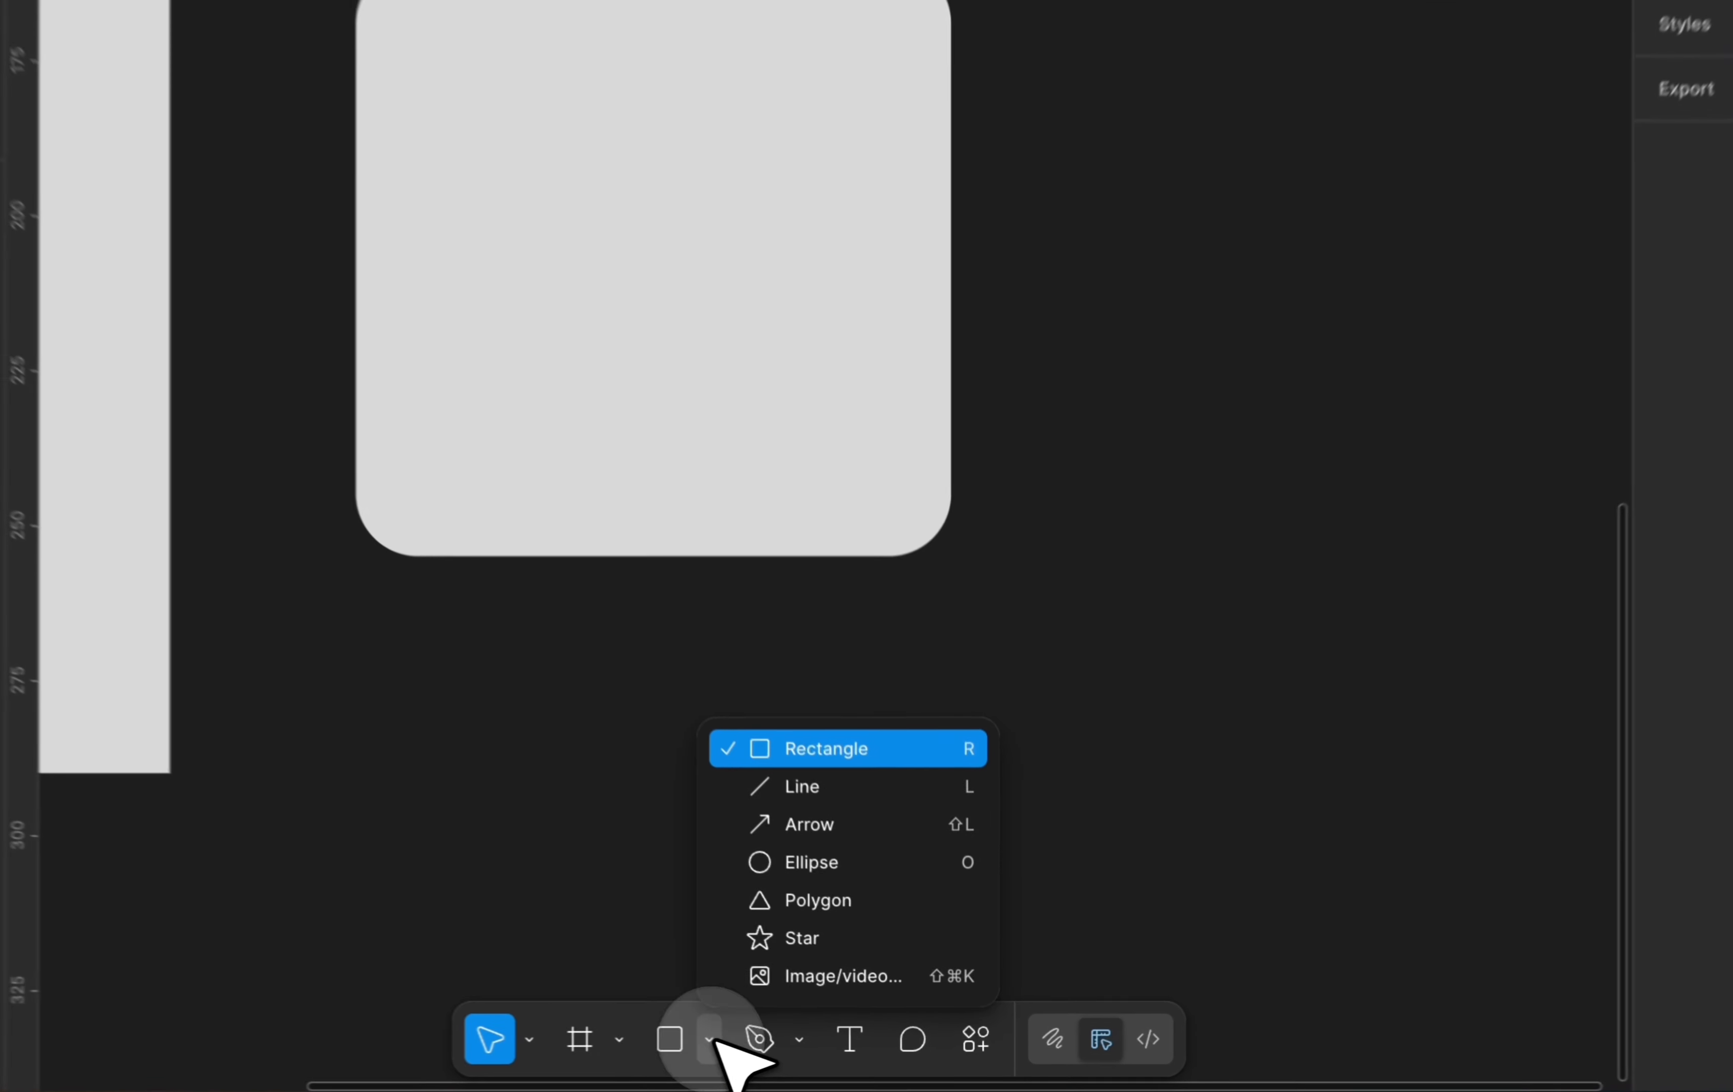
pyautogui.click(898, 913)
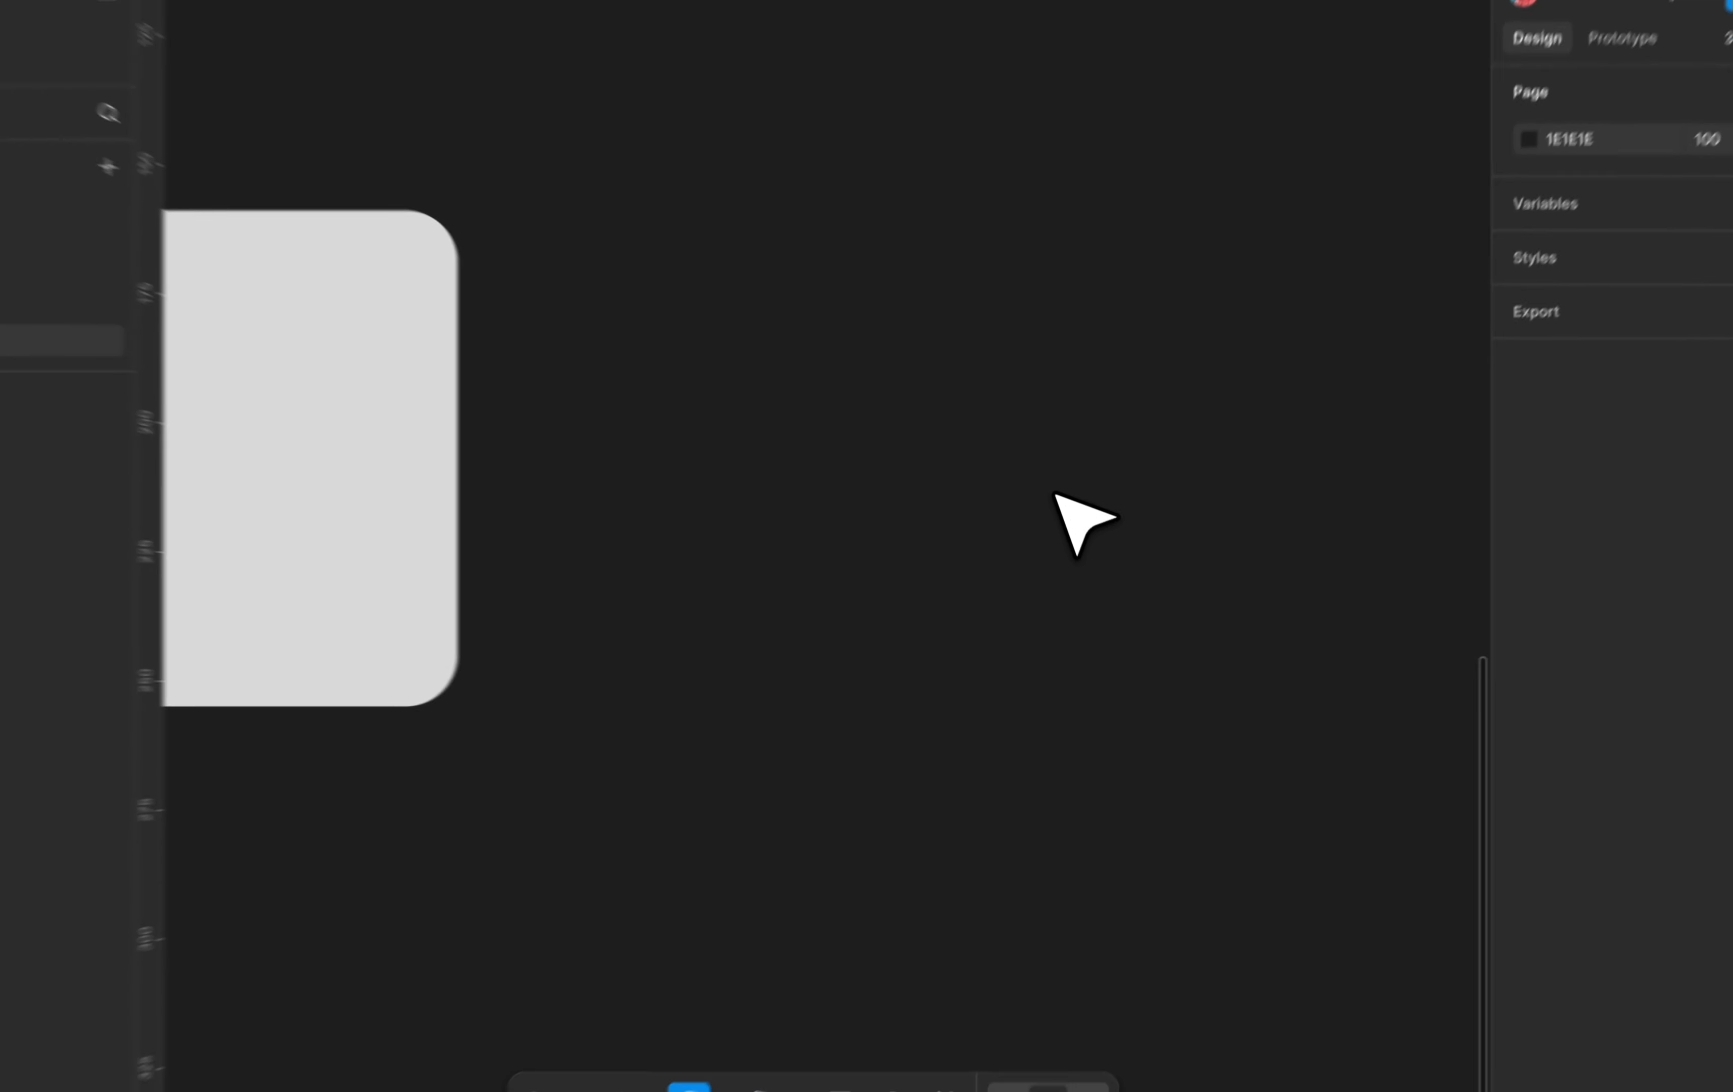
pyautogui.scroll(-3, 1073, 517)
pyautogui.hscroll(5, 1074, 517)
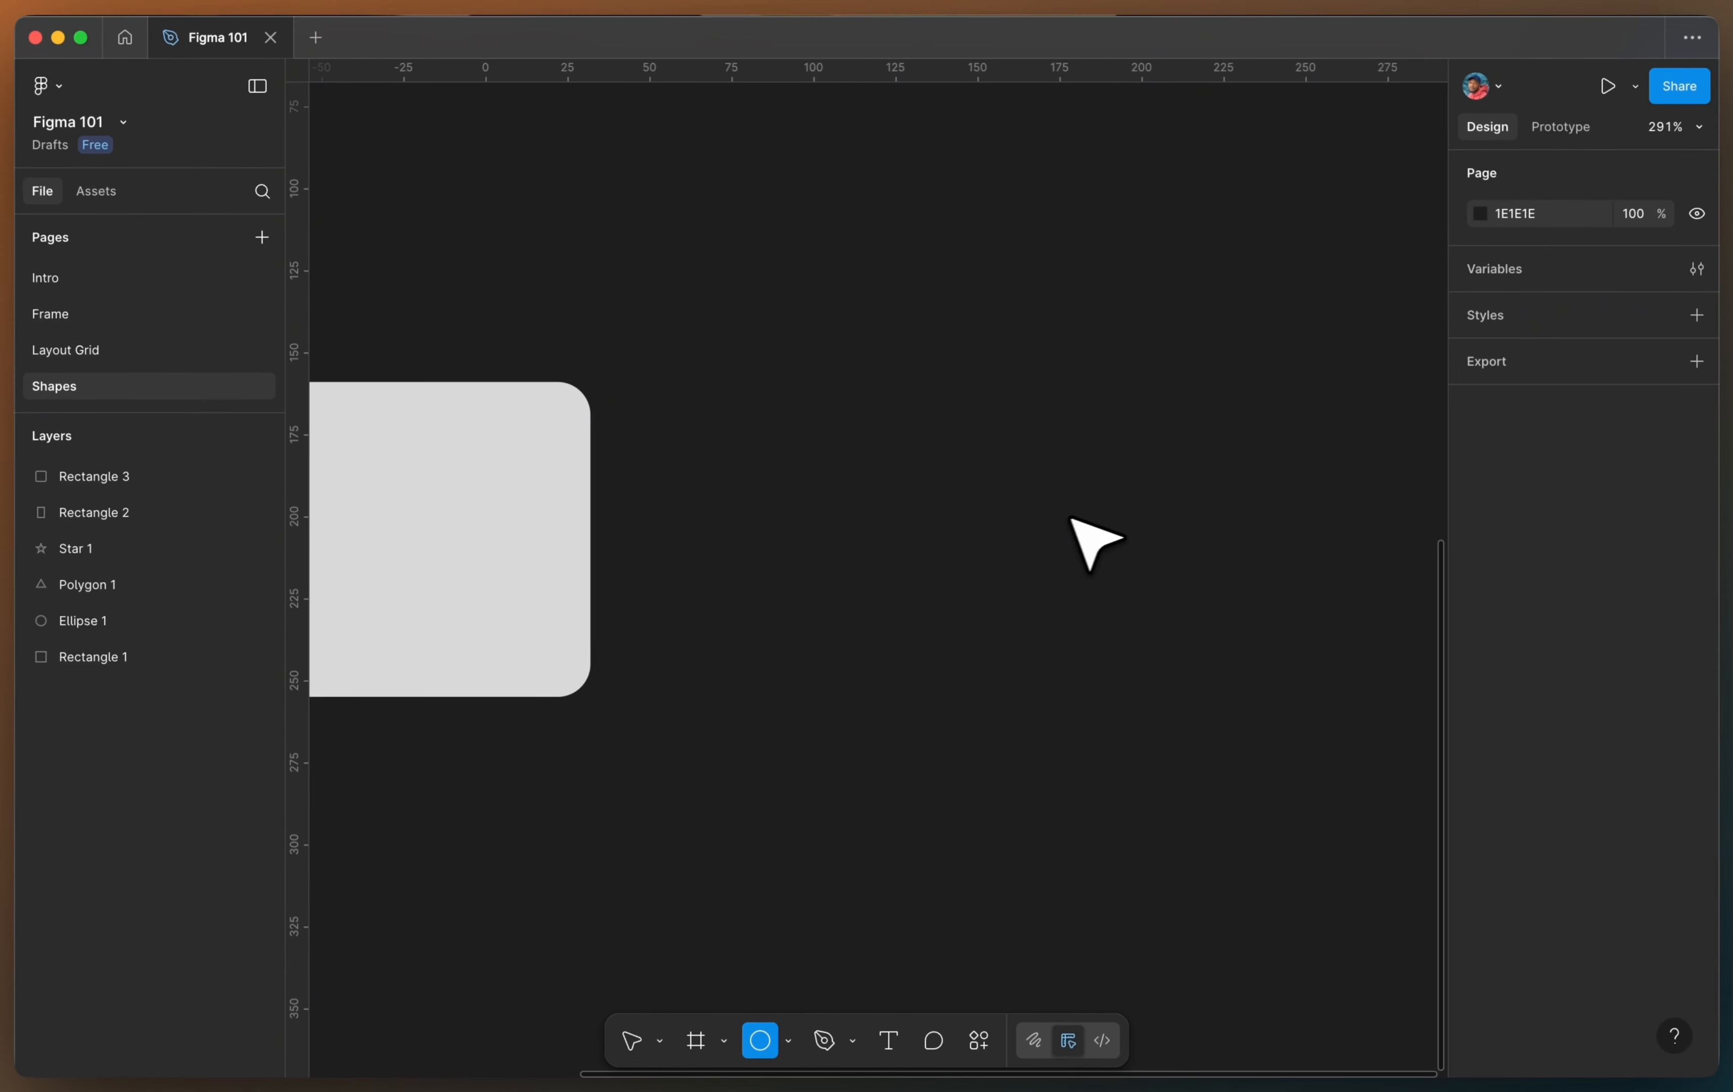
pyautogui.moveTo(787, 404); pyautogui.dragTo(1020, 723)
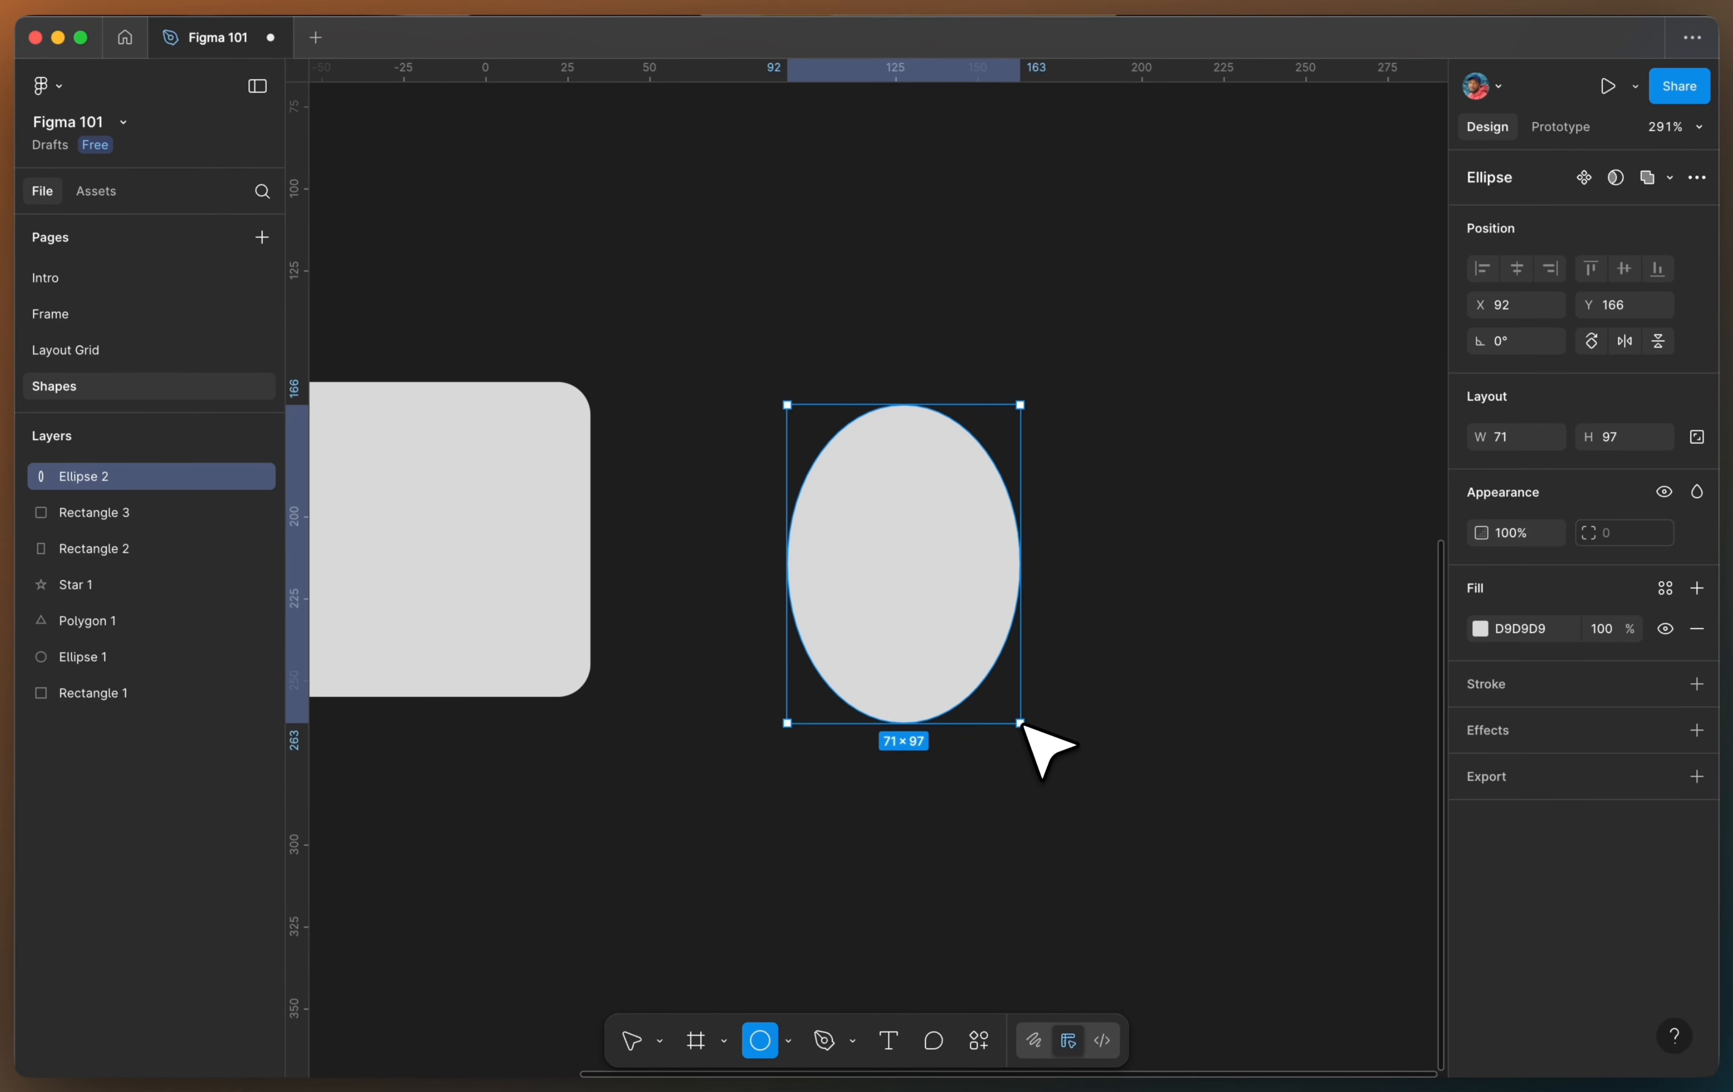
# Step: Draw a perfect circle about 85 × 85 beside the upright ellipse
pyautogui.hscroll(10, 1024, 724)
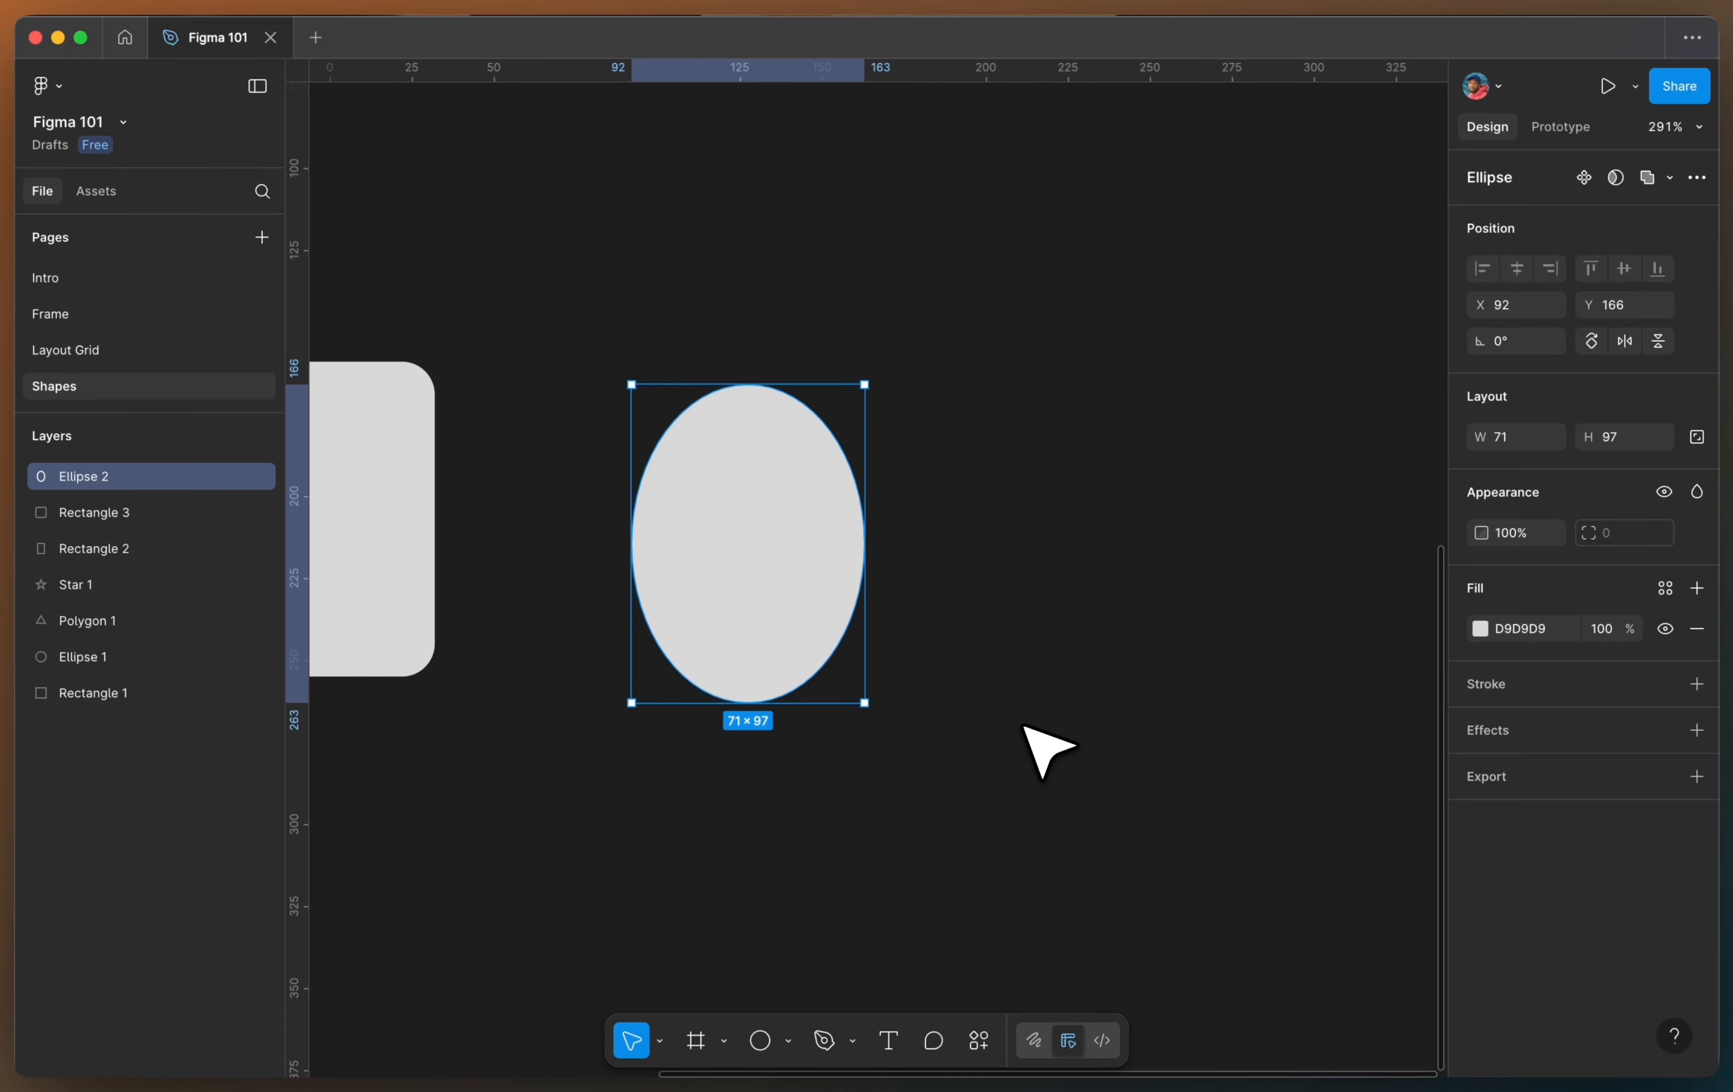
pyautogui.click(762, 1040)
pyautogui.hscroll(5, 871, 902)
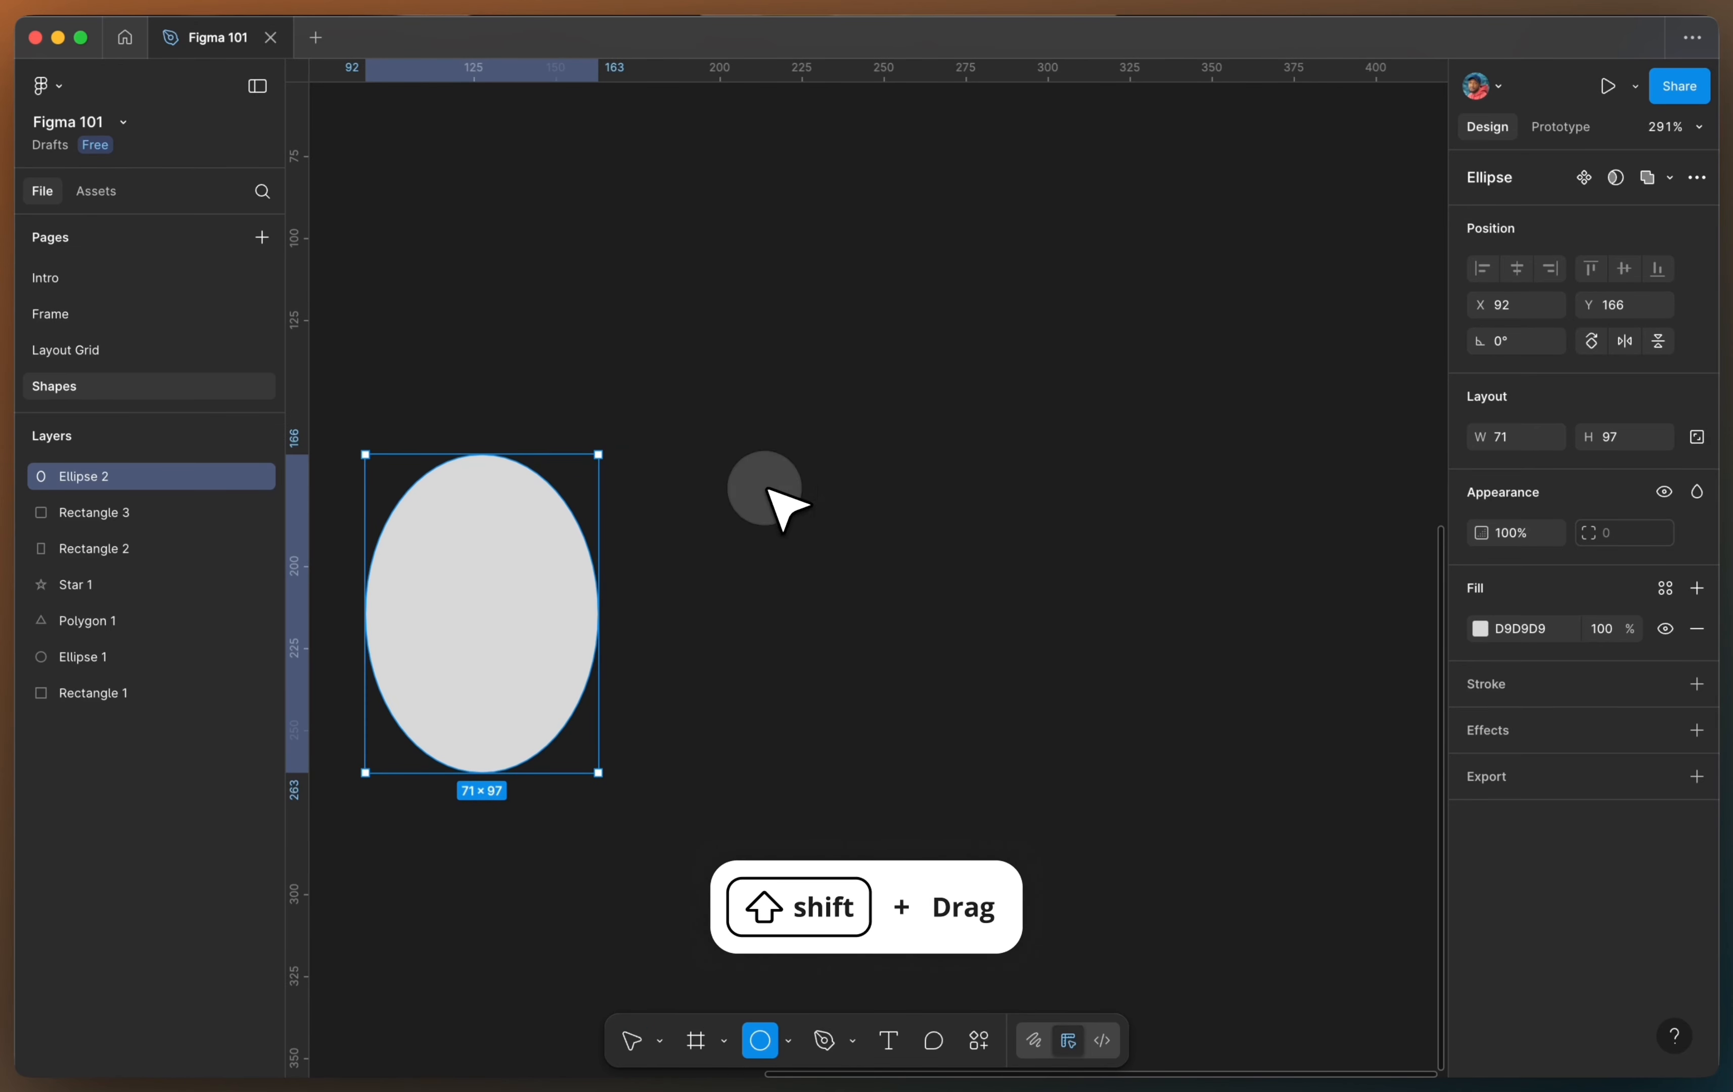
pyautogui.moveTo(767, 488); pyautogui.dragTo(1047, 764)
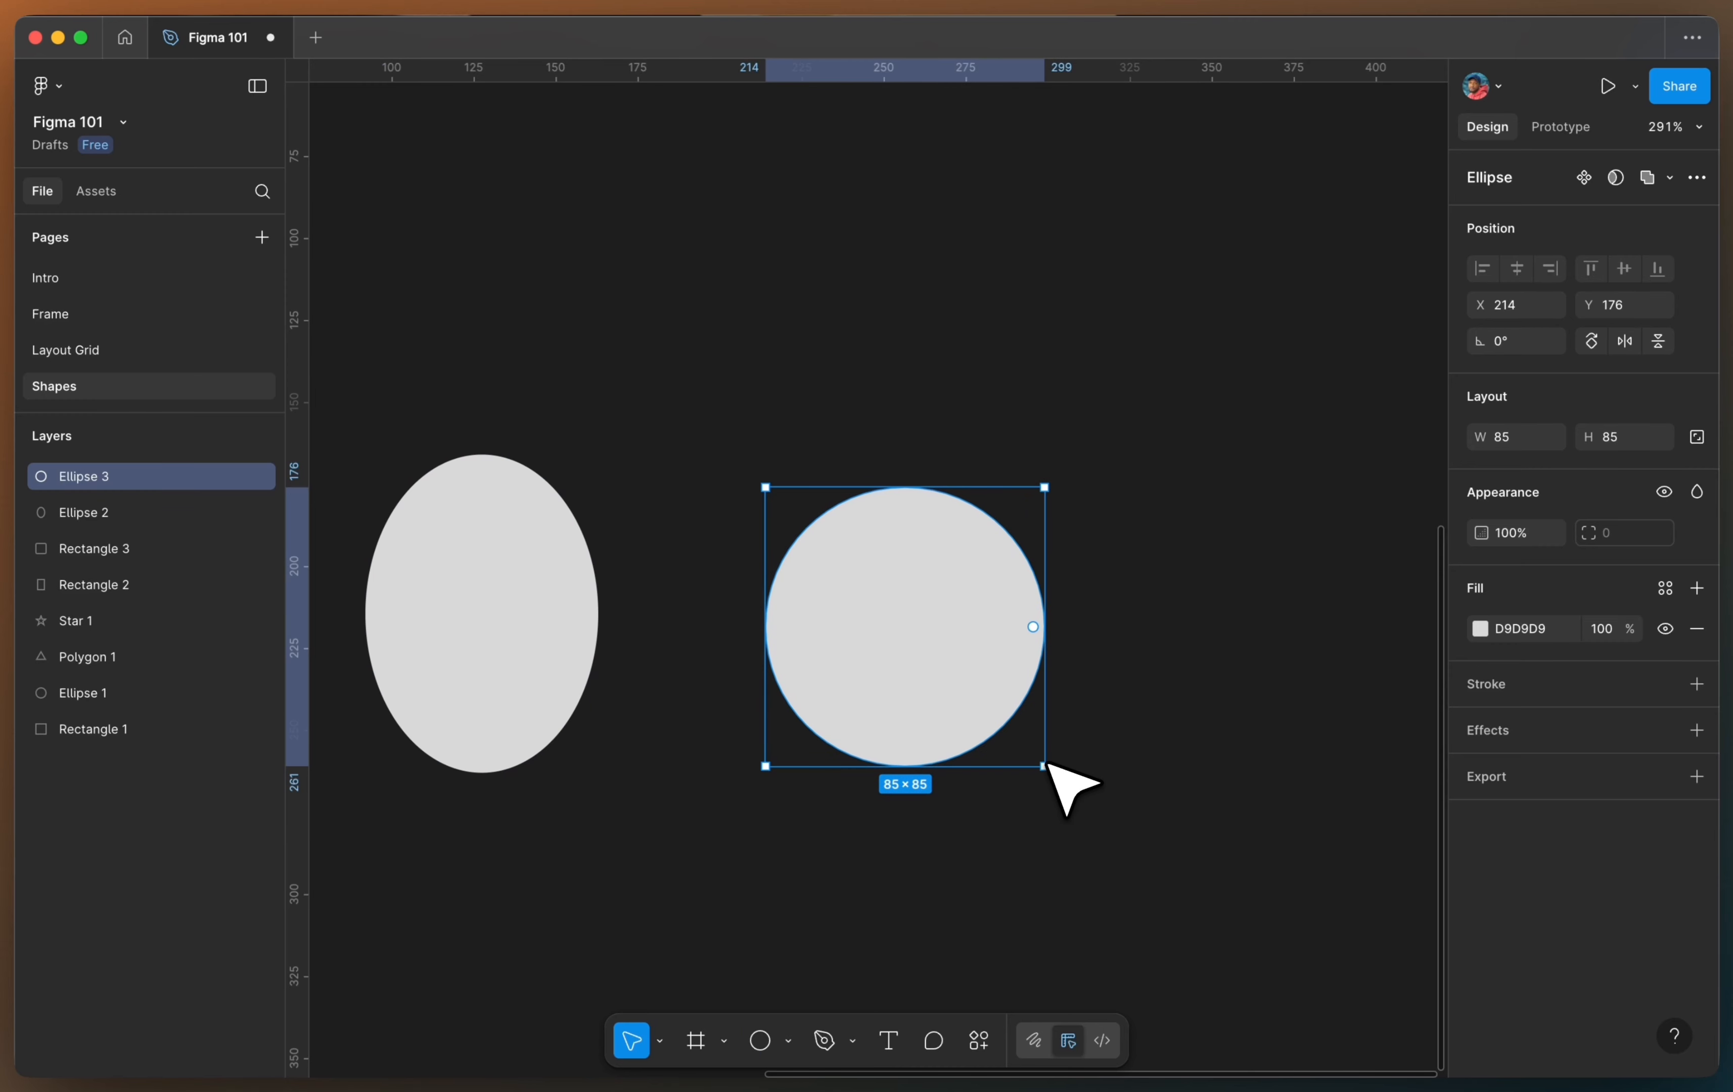
# Step: Open the circle into an arc with a 75% sweep and hollow its centre to a ratio of about 45%
pyautogui.scroll(8, 1077, 764)
pyautogui.scroll(-3, 1155, 776)
pyautogui.scroll(3, 1171, 781)
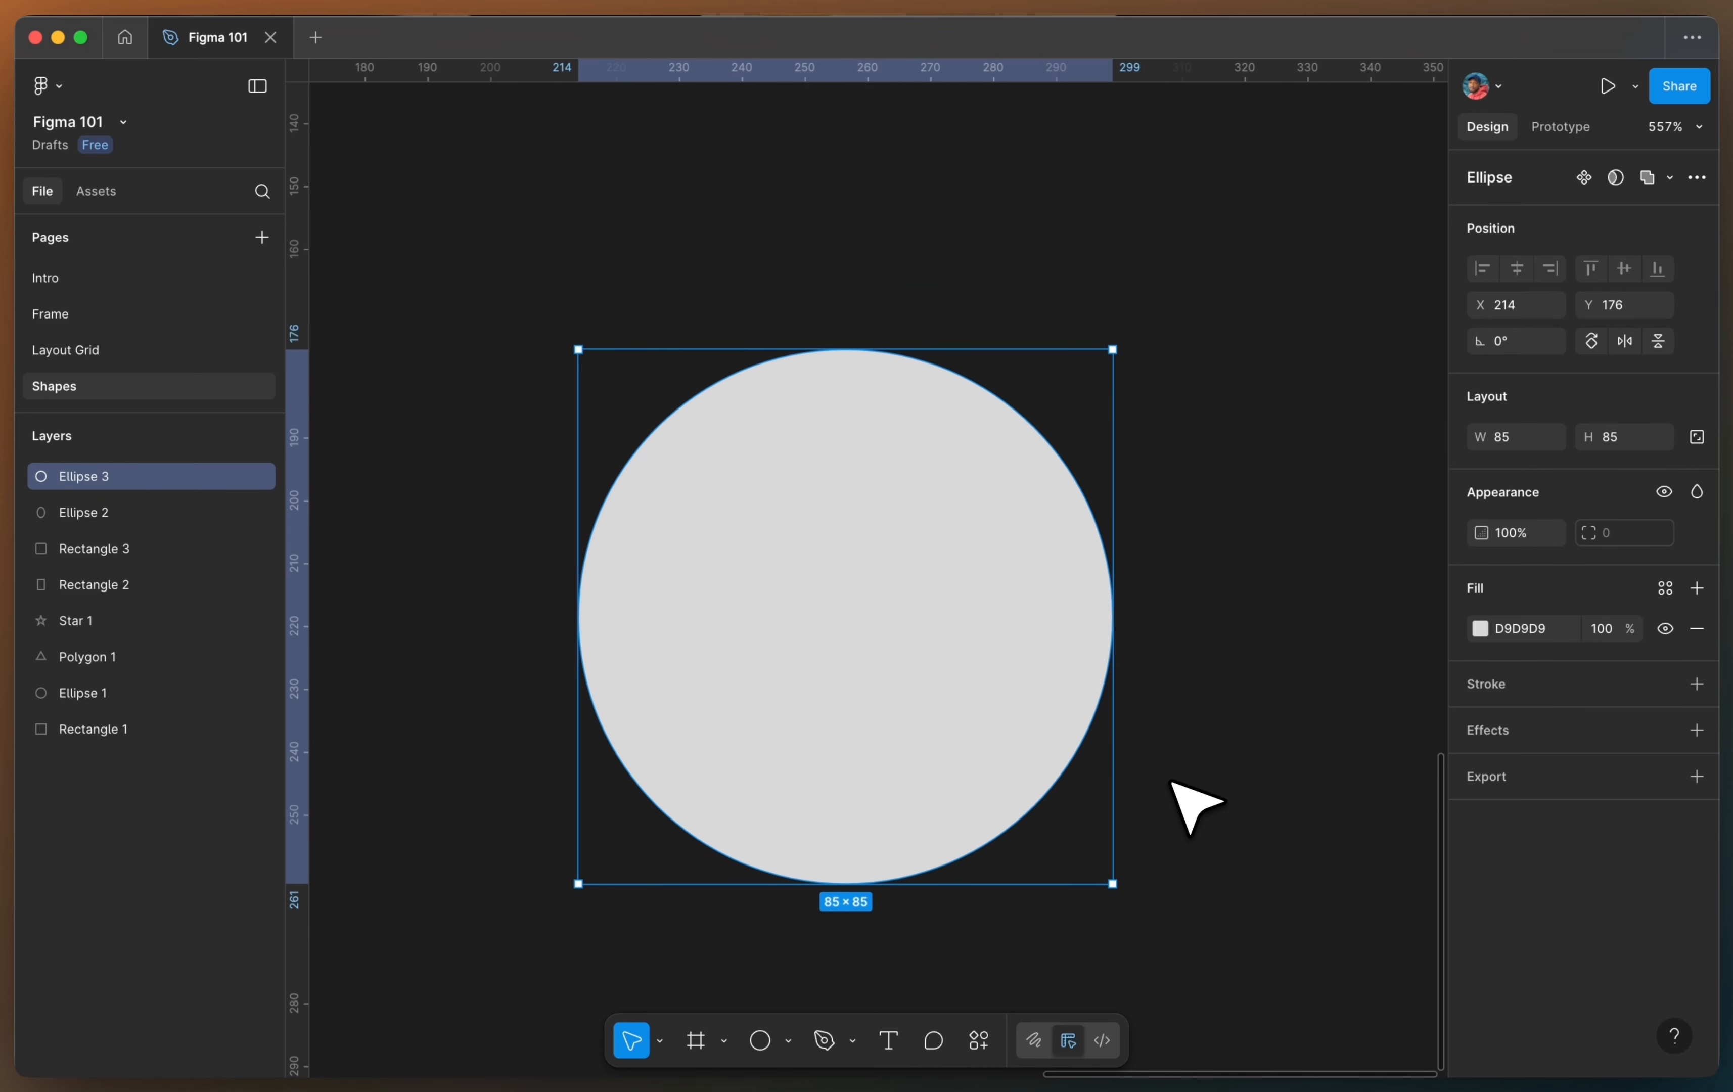
pyautogui.scroll(-2, 1171, 781)
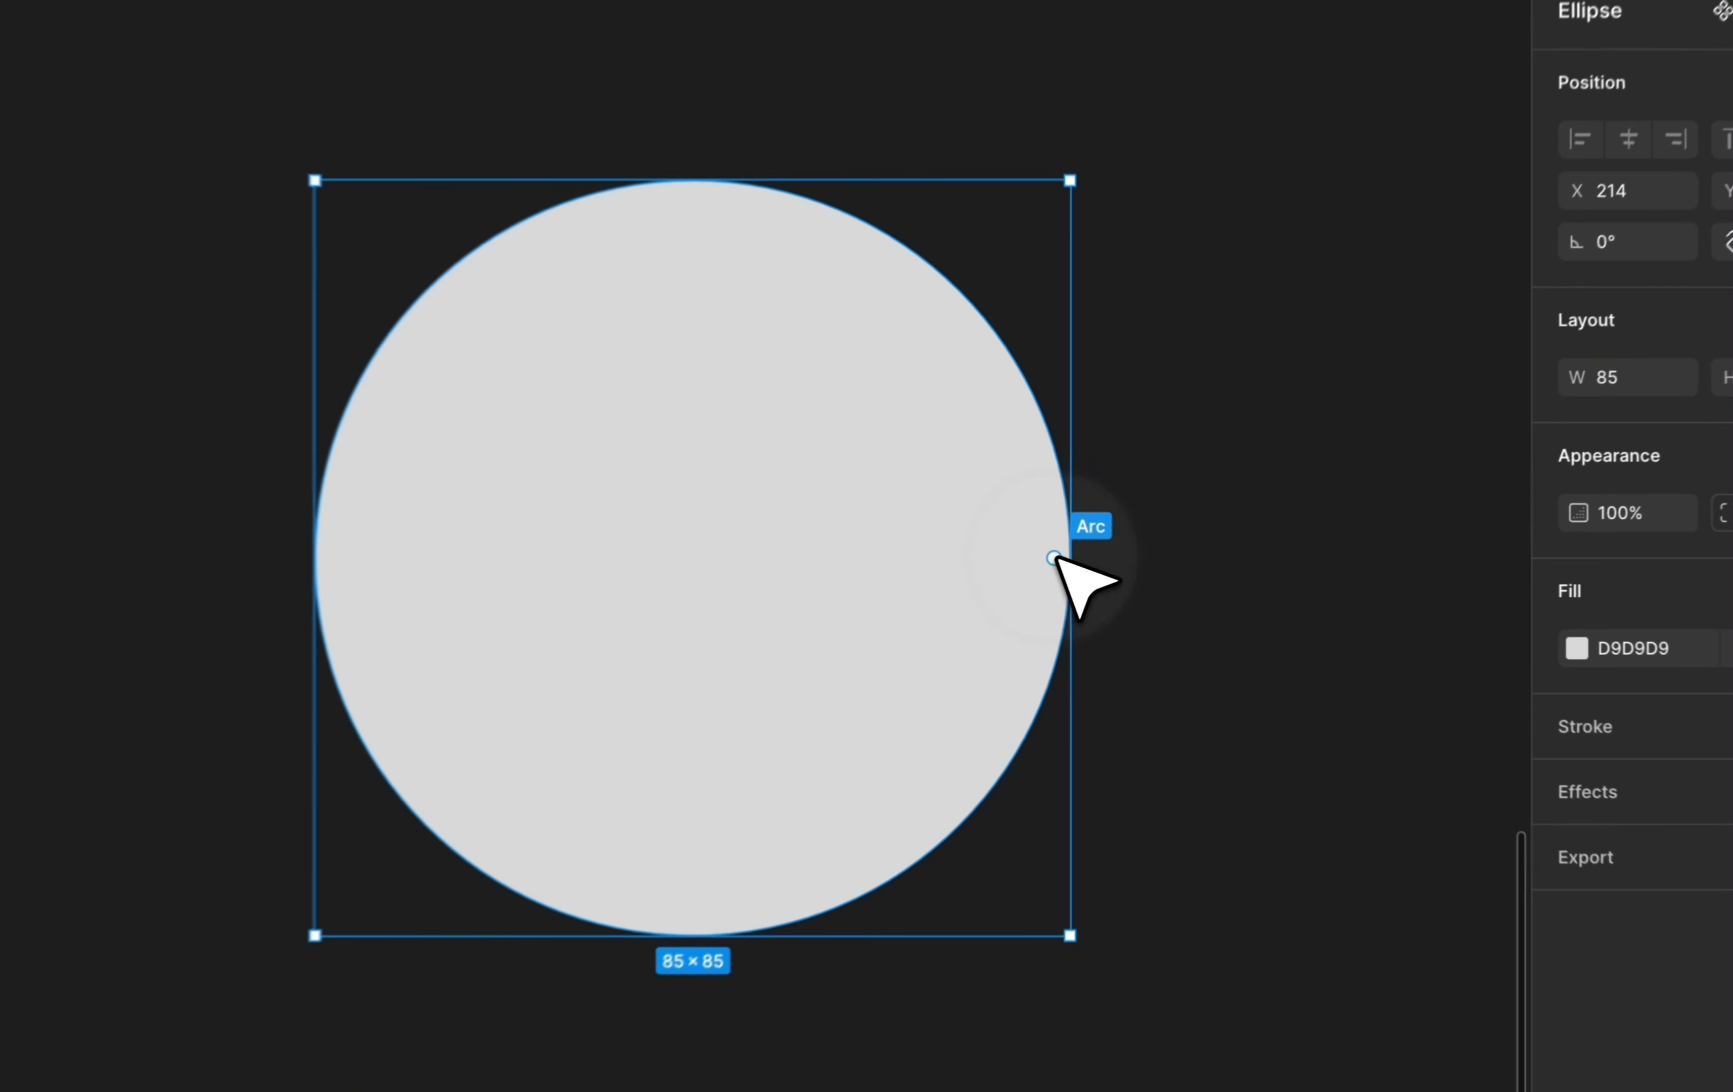
pyautogui.moveTo(1109, 564); pyautogui.dragTo(854, 391)
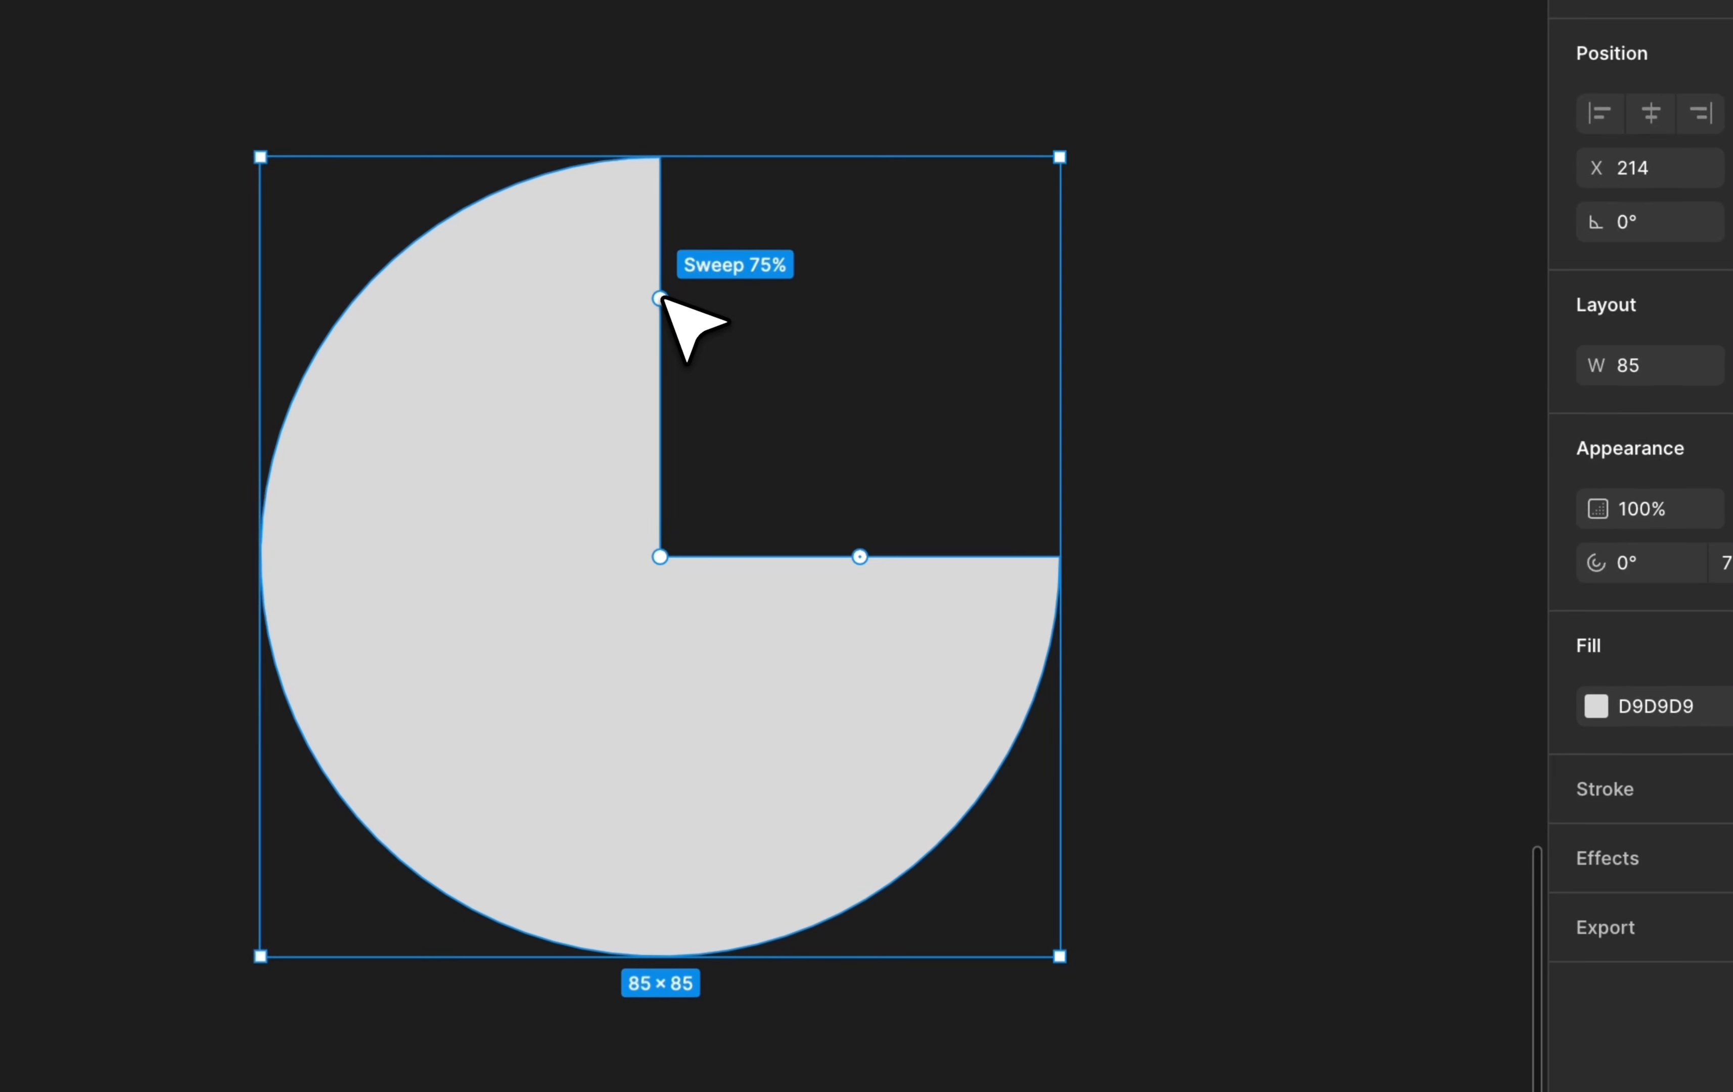
pyautogui.moveTo(662, 300); pyautogui.dragTo(665, 303)
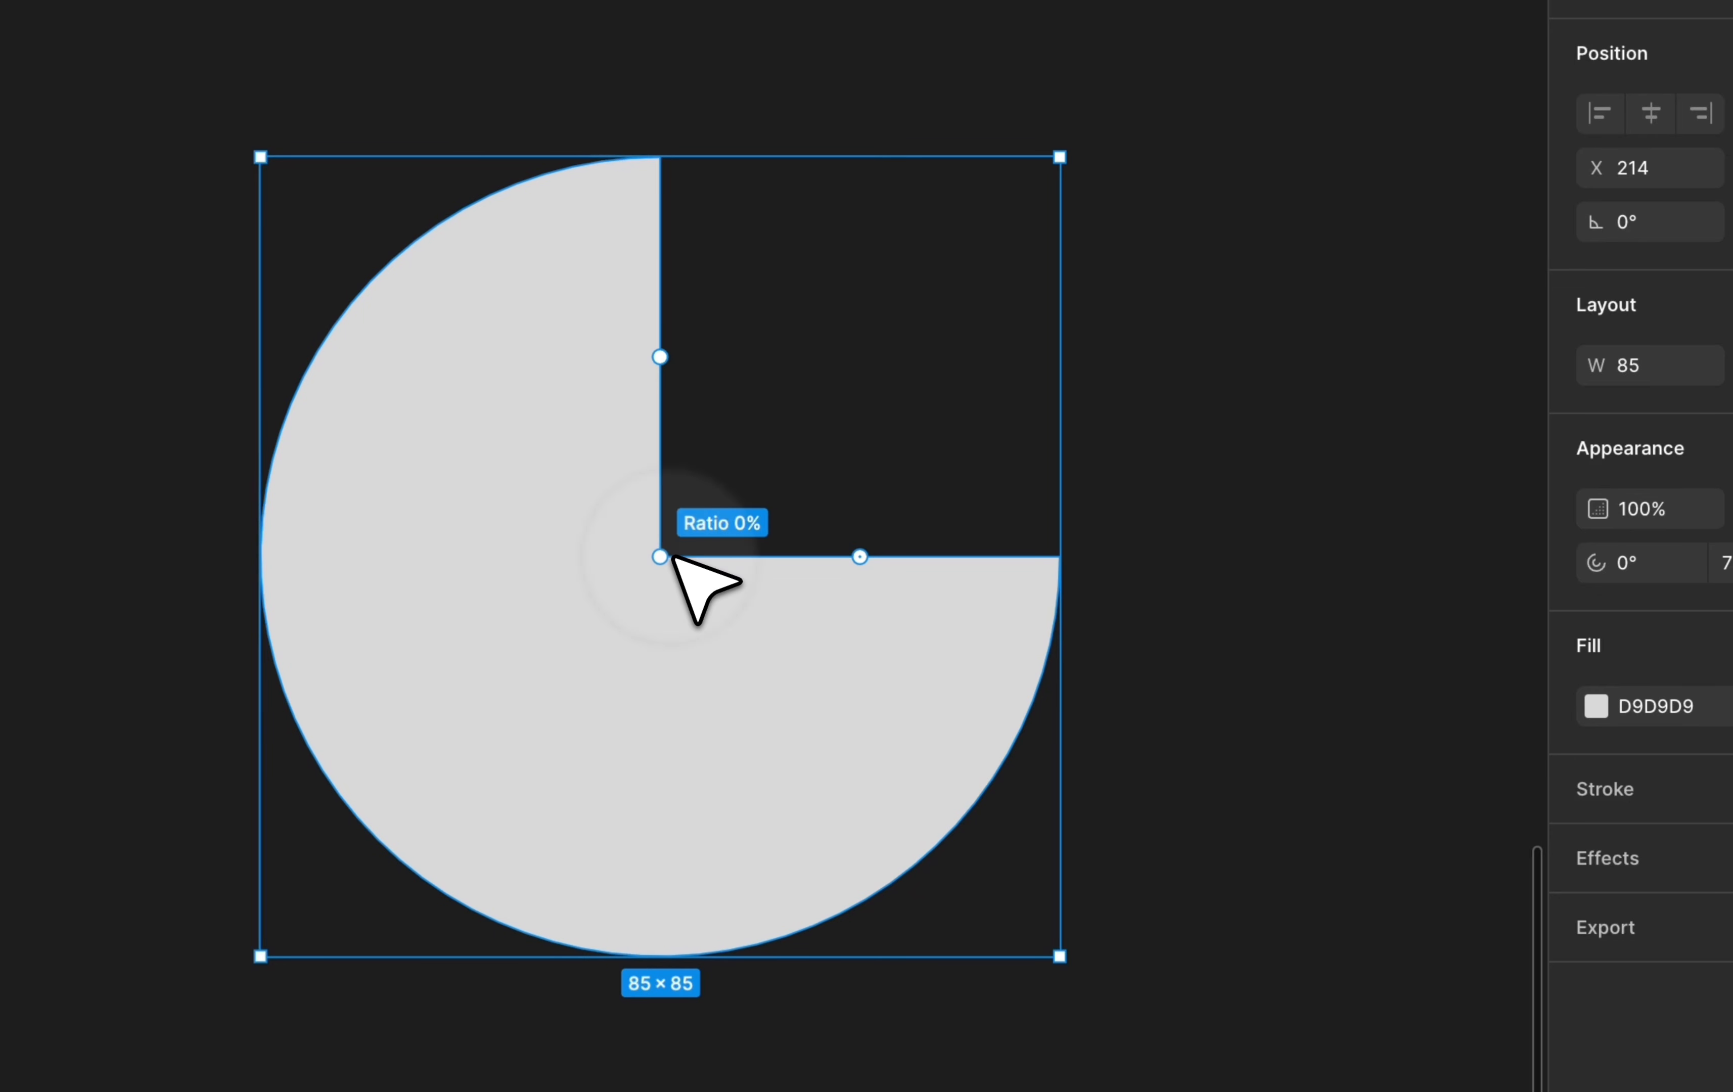
pyautogui.moveTo(673, 556); pyautogui.dragTo(550, 677)
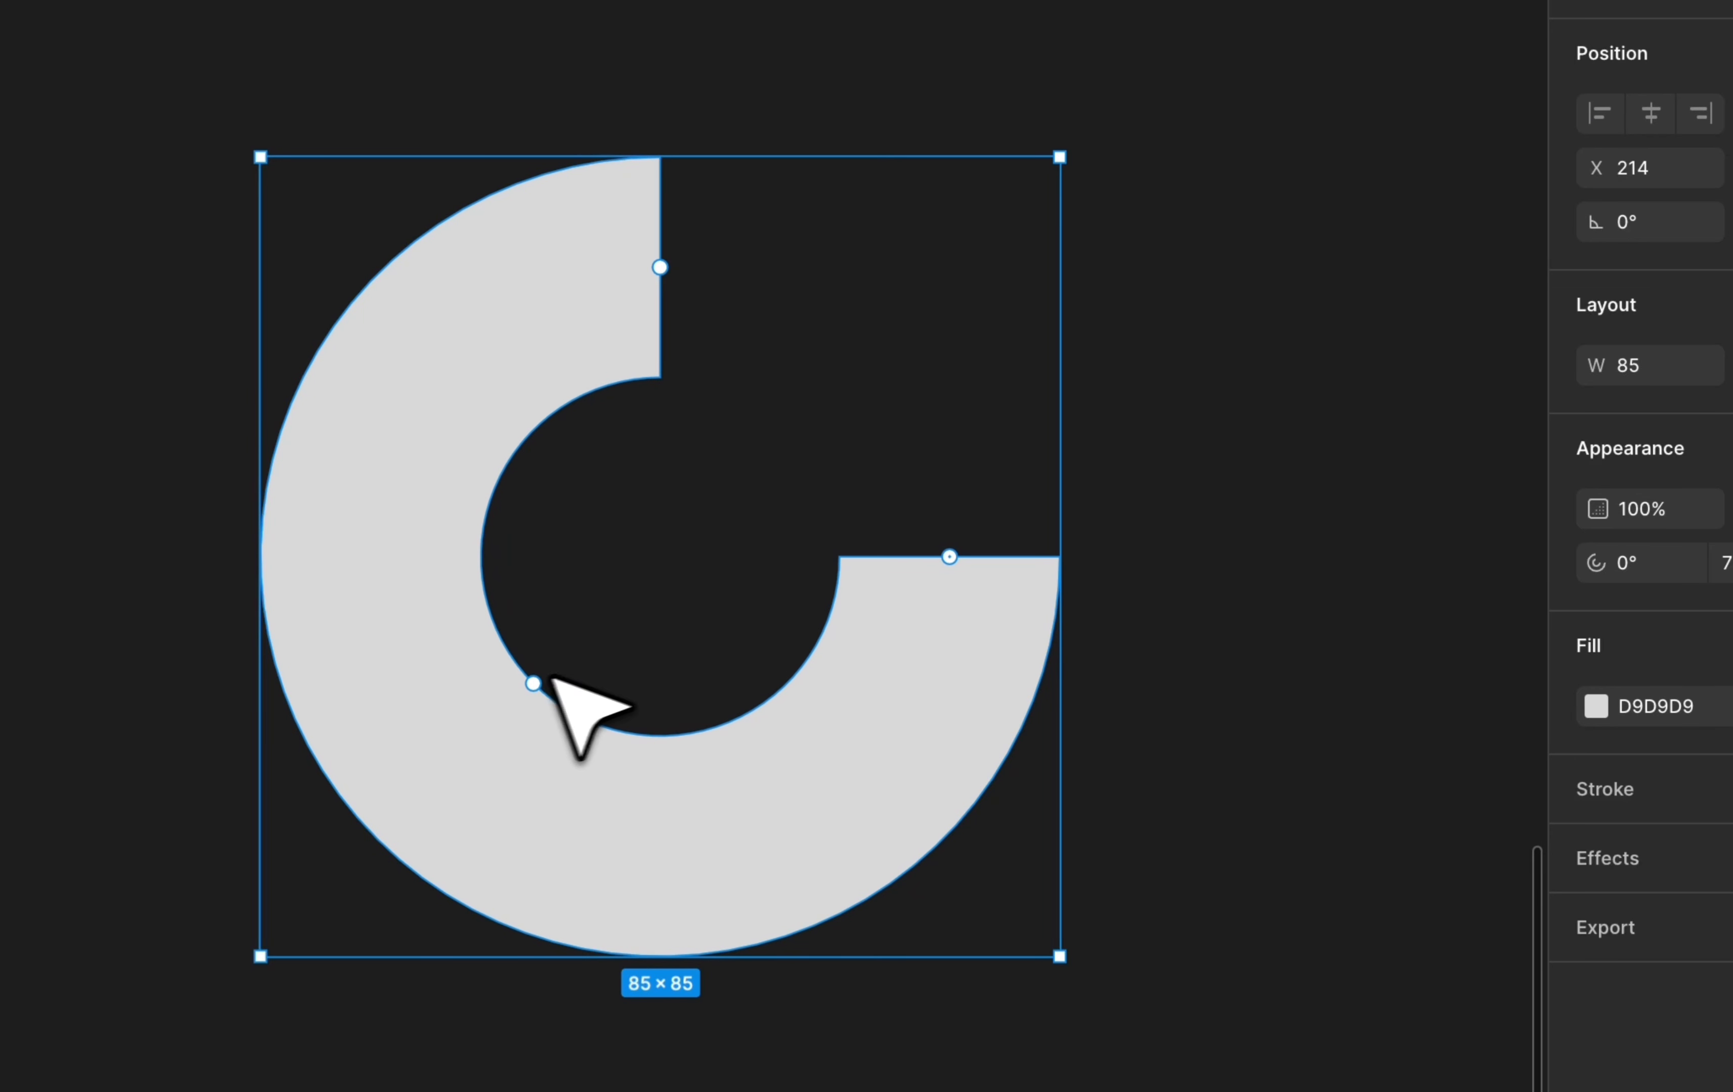
pyautogui.moveTo(949, 556)
pyautogui.mouseDown()
pyautogui.moveTo(942, 616)
pyautogui.moveTo(772, 823)
pyautogui.moveTo(903, 711)
pyautogui.moveTo(945, 583)
pyautogui.moveTo(974, 555)
pyautogui.mouseUp()
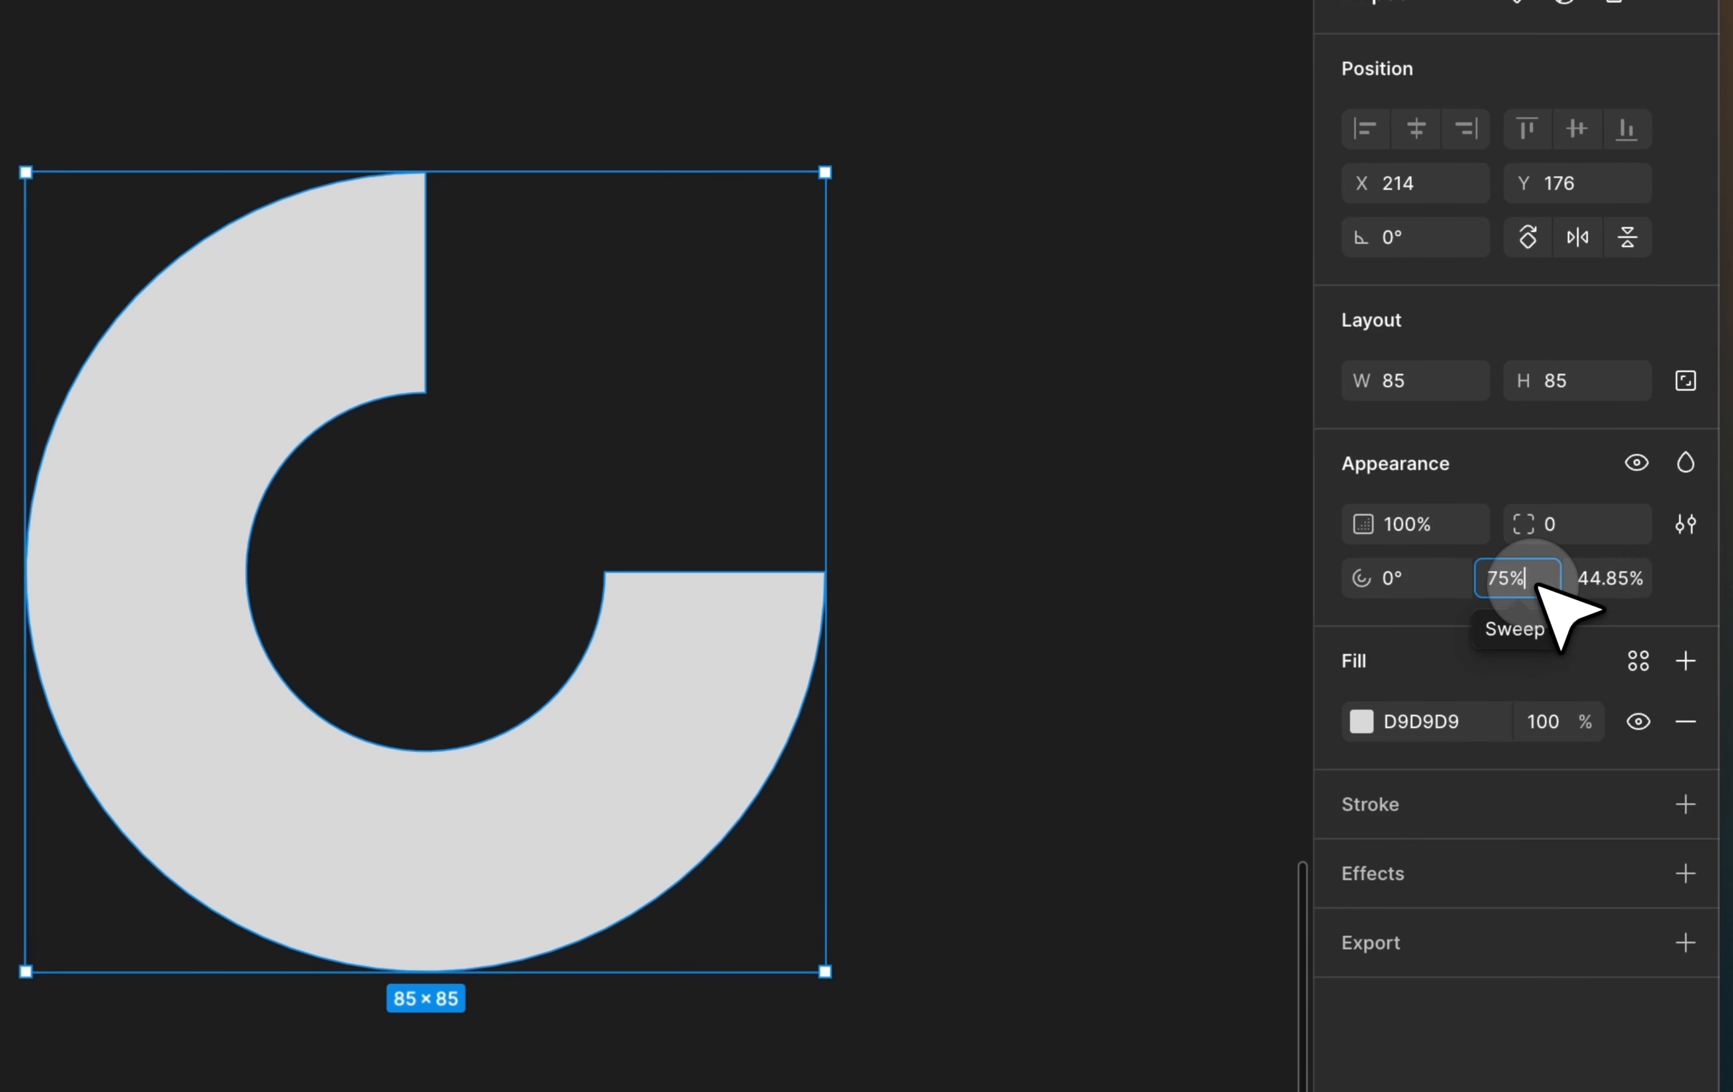
# Step: Set the arc's sweep to 80% and its ratio to 20%
pyautogui.click(1536, 583)
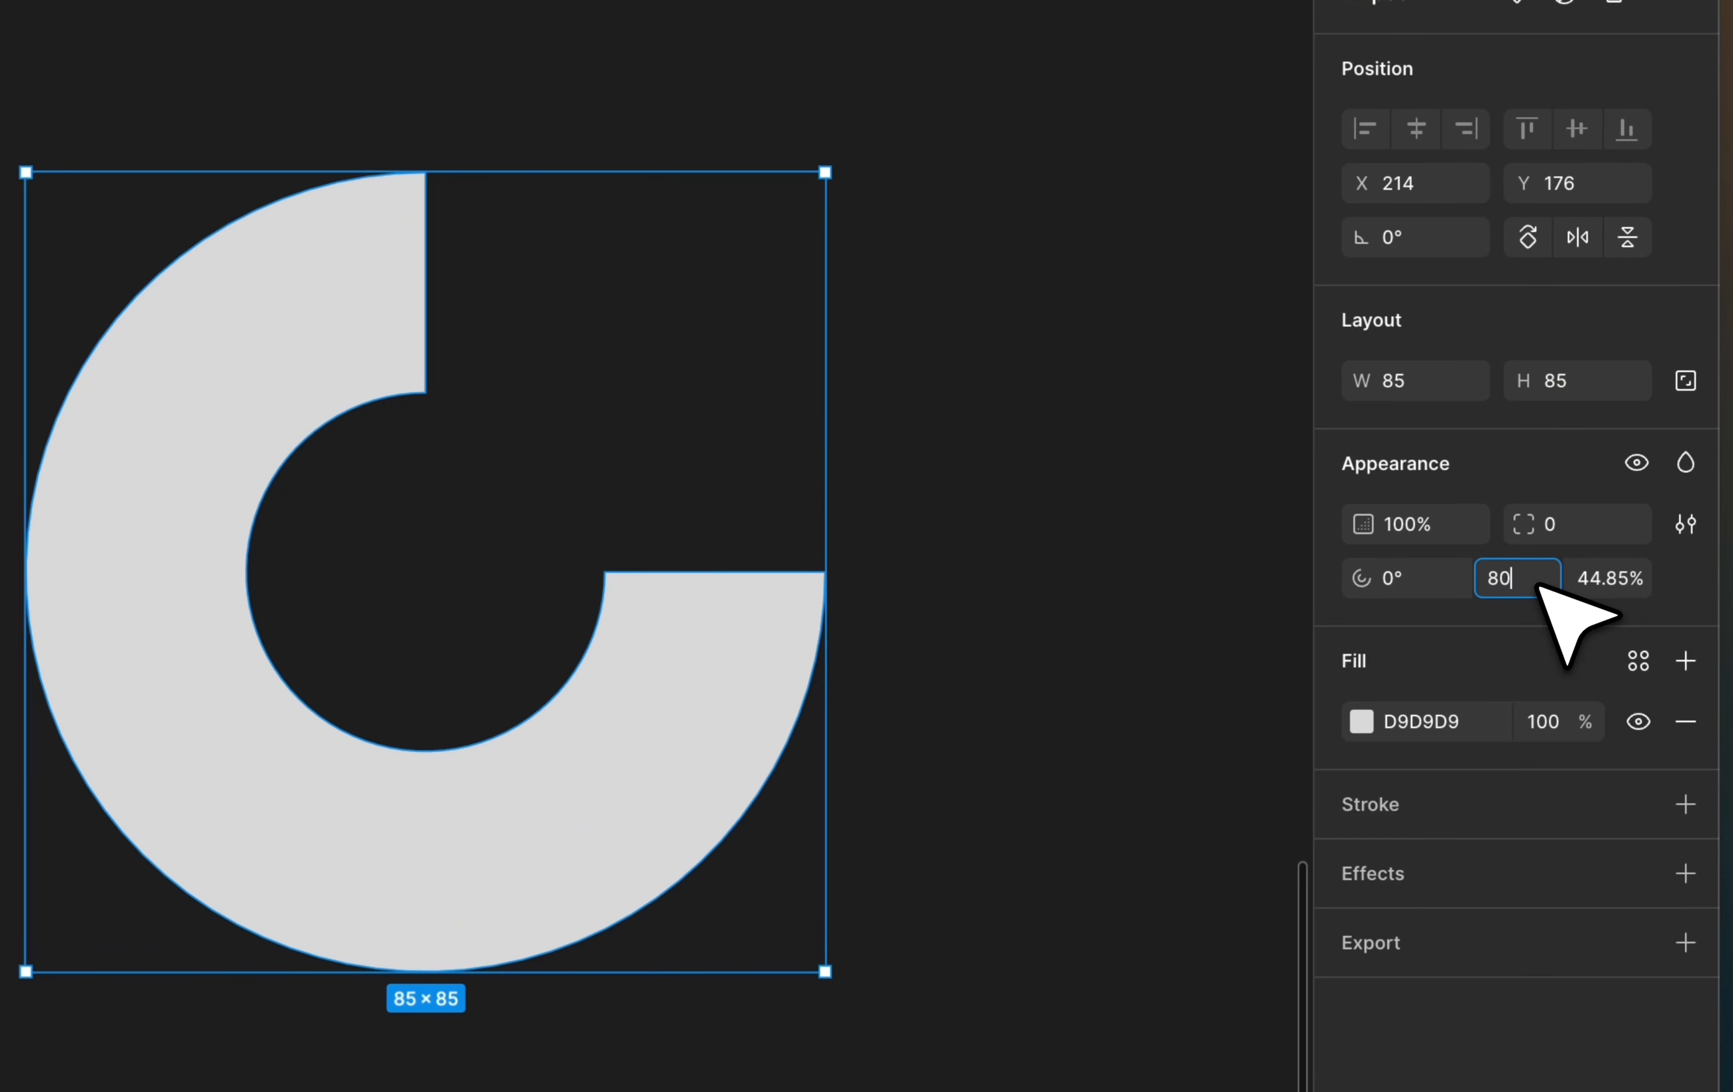
pyautogui.press('Return')
pyautogui.click(1626, 589)
pyautogui.click(1626, 590)
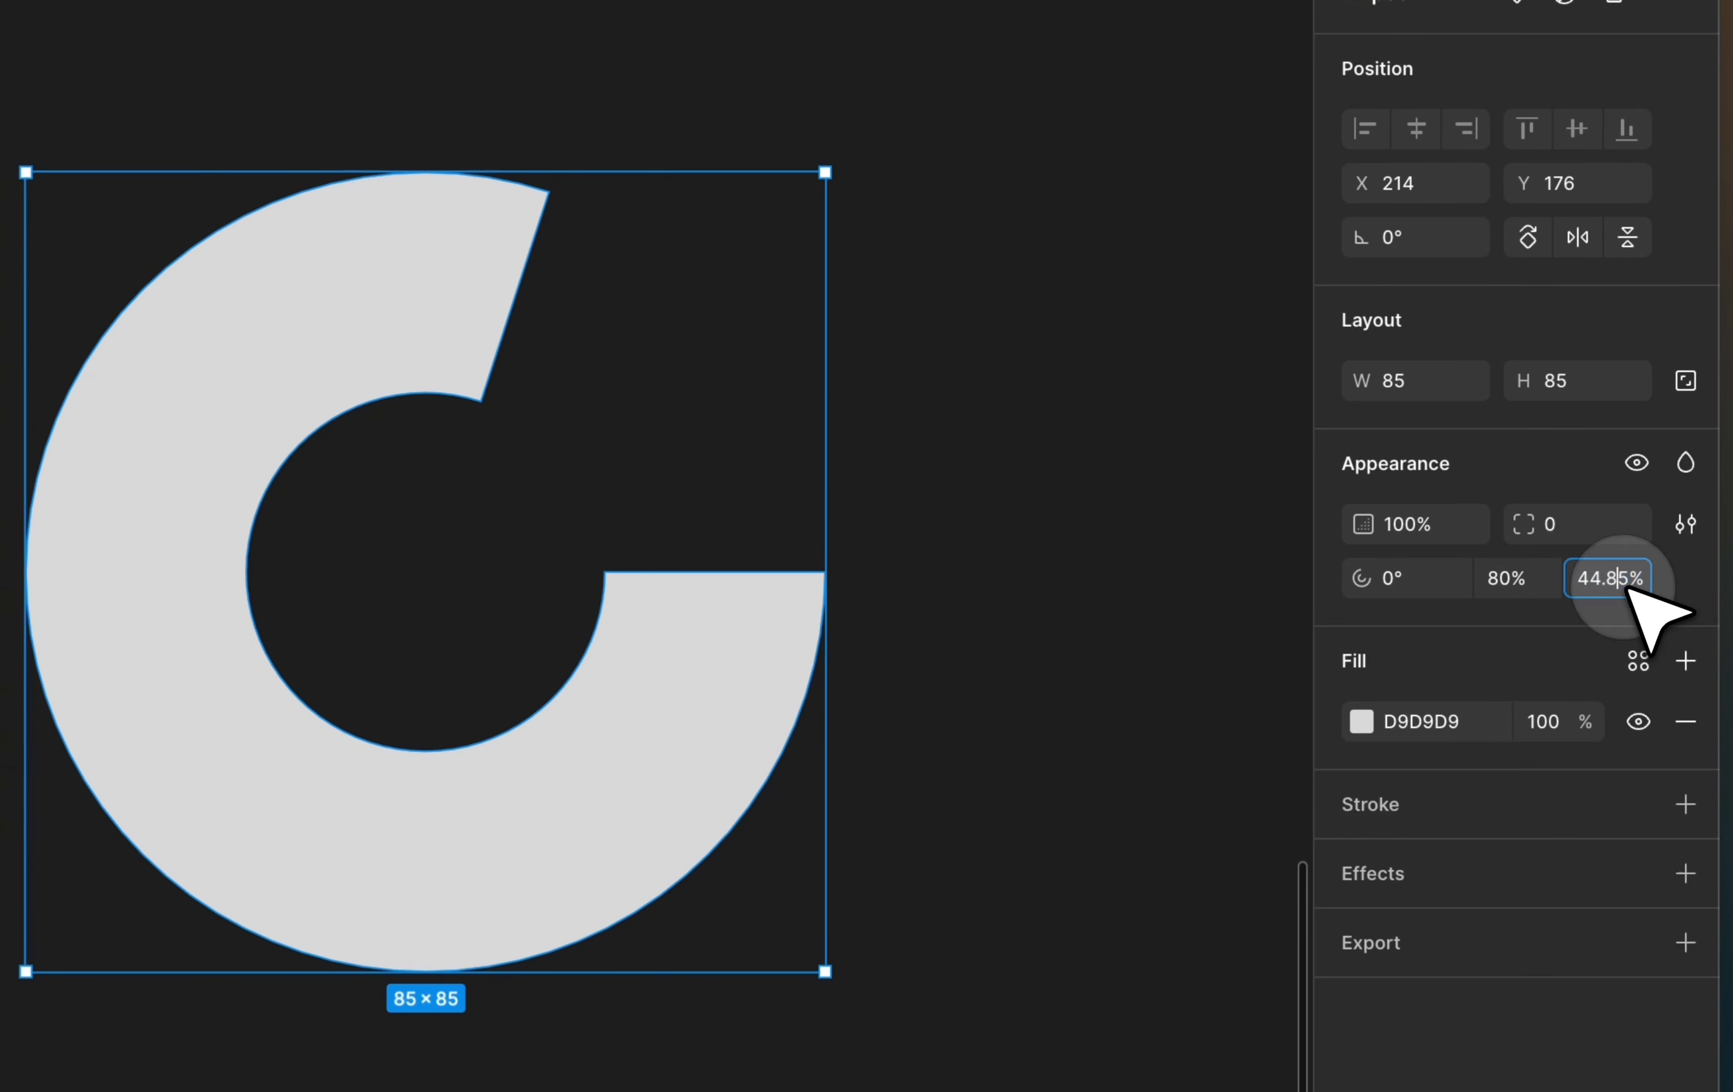
pyautogui.press('Return')
# Step: Restore the full circle by setting the arc's sweep to 100% and its ratio to 0
pyautogui.click(1400, 578)
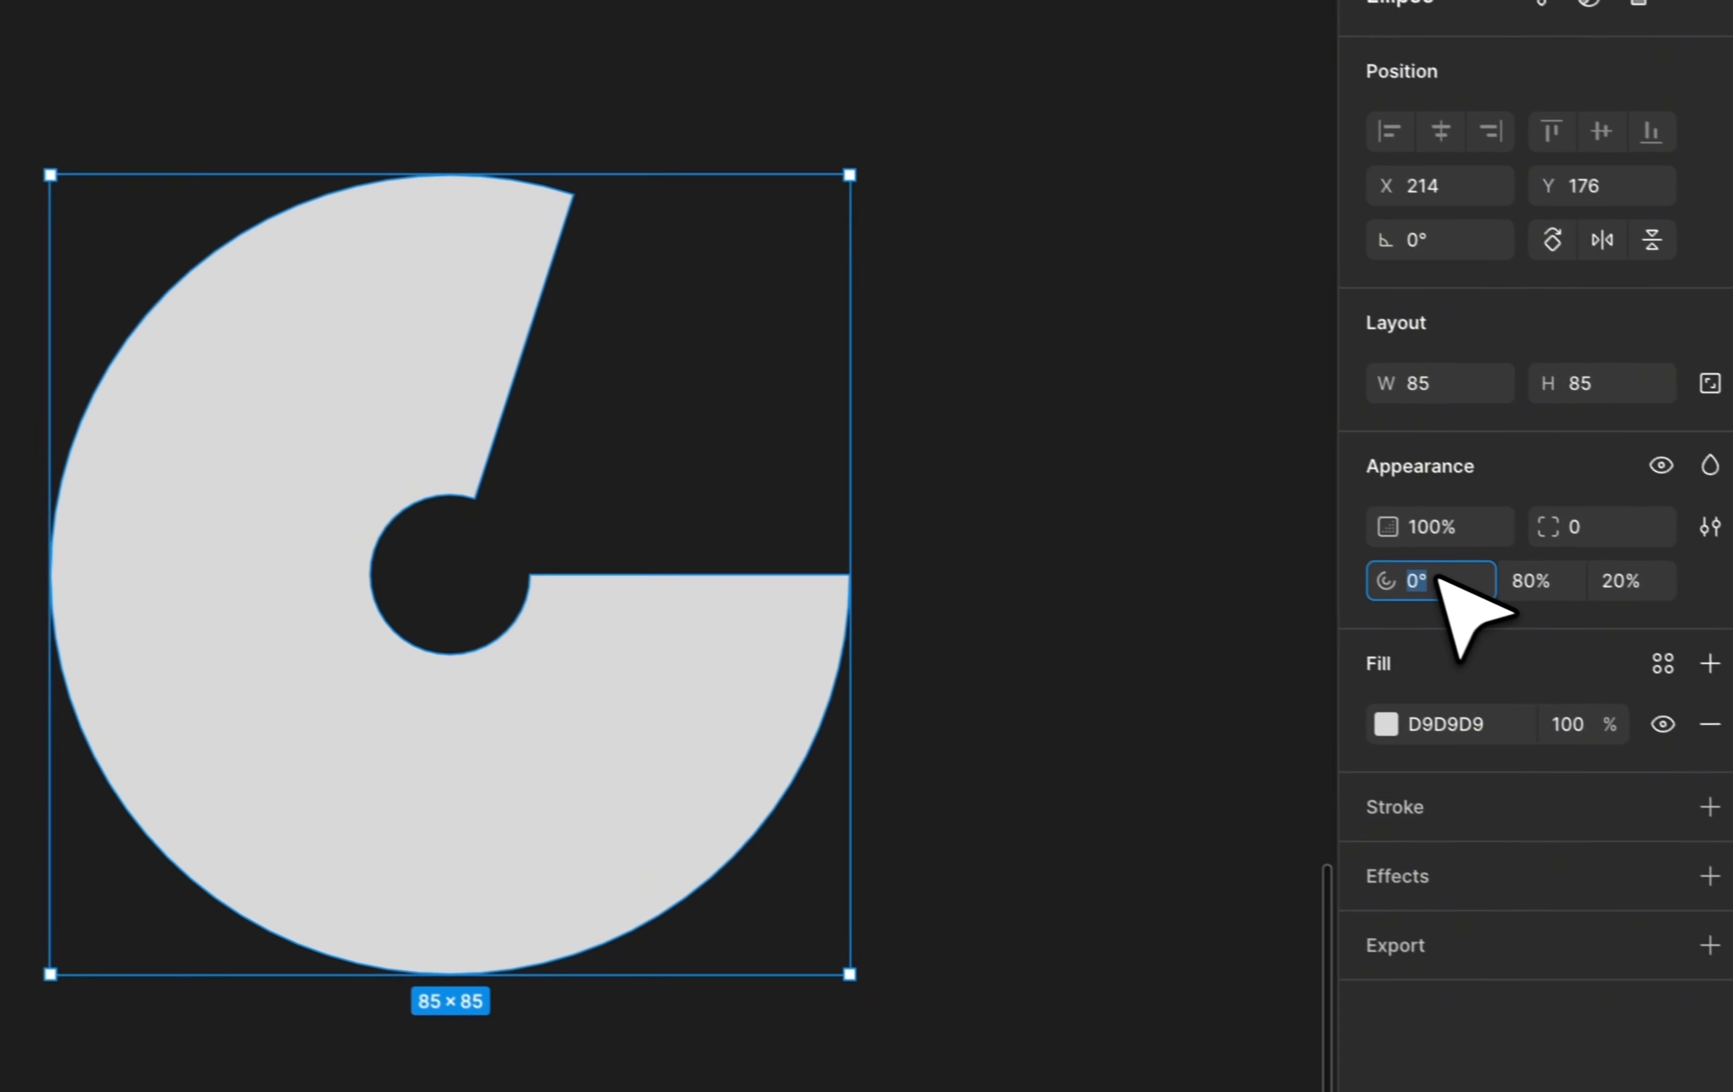
pyautogui.click(1508, 574)
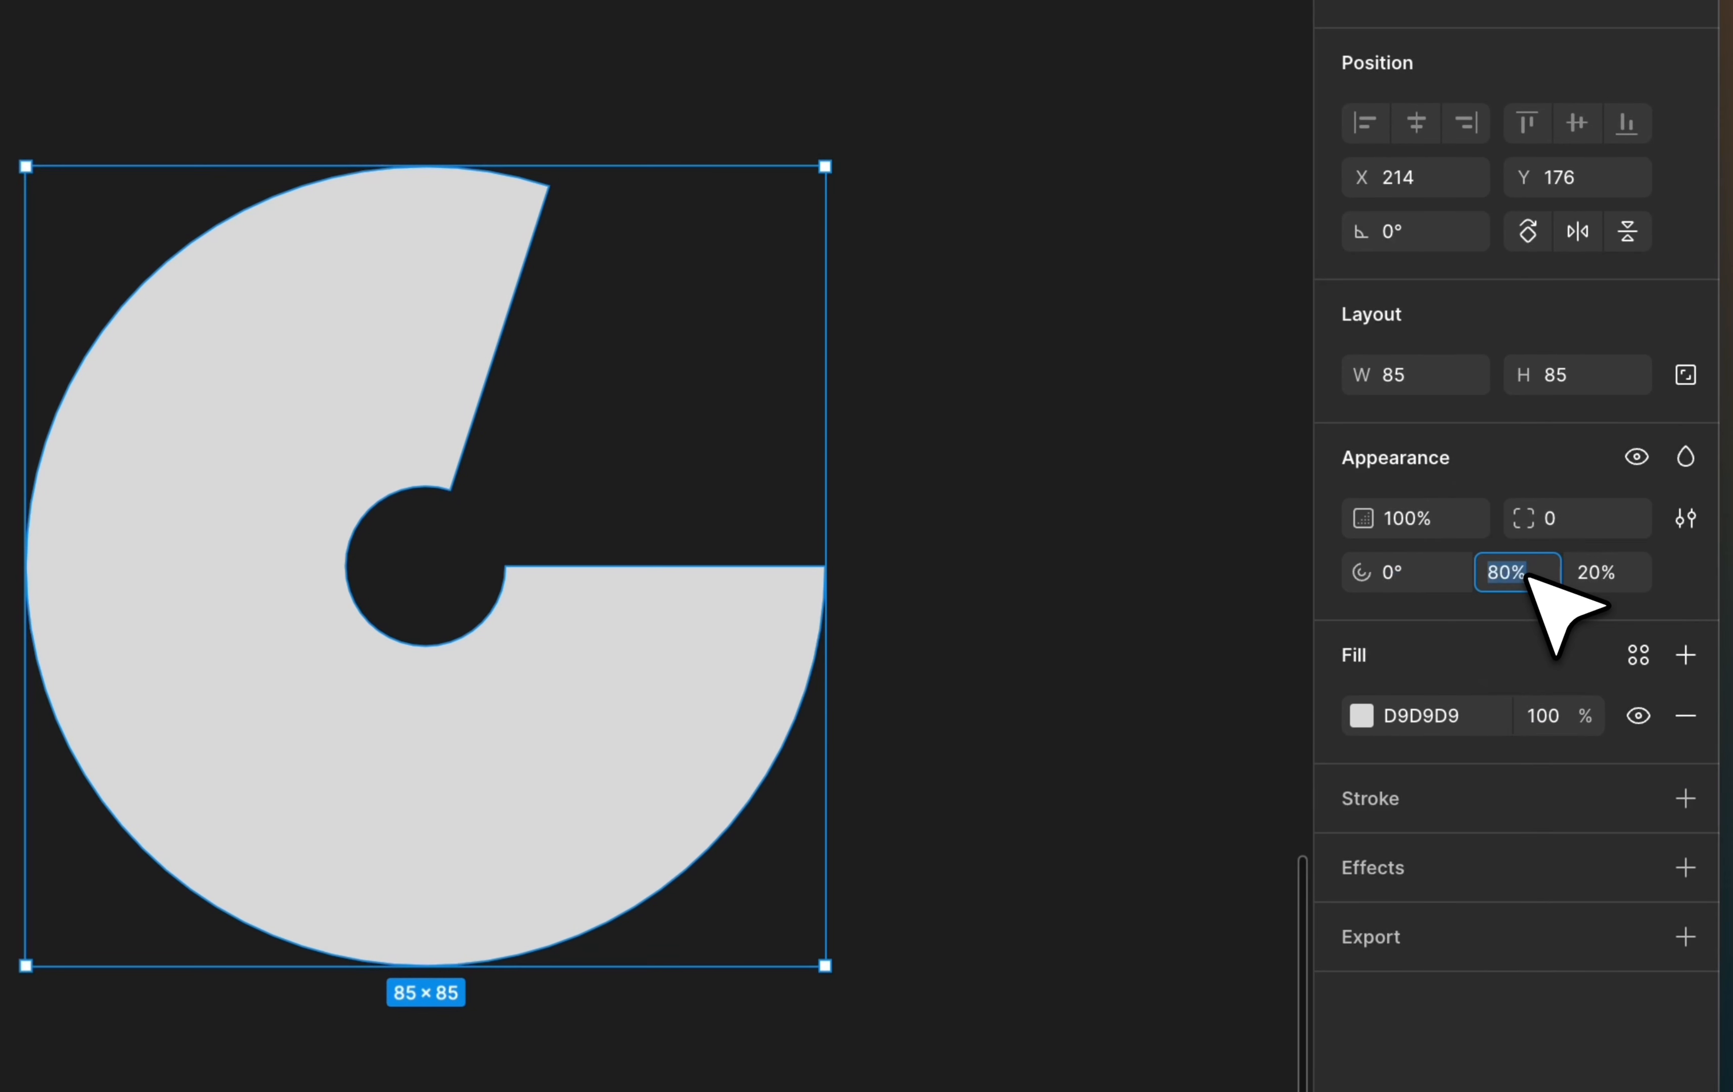
pyautogui.click(1625, 574)
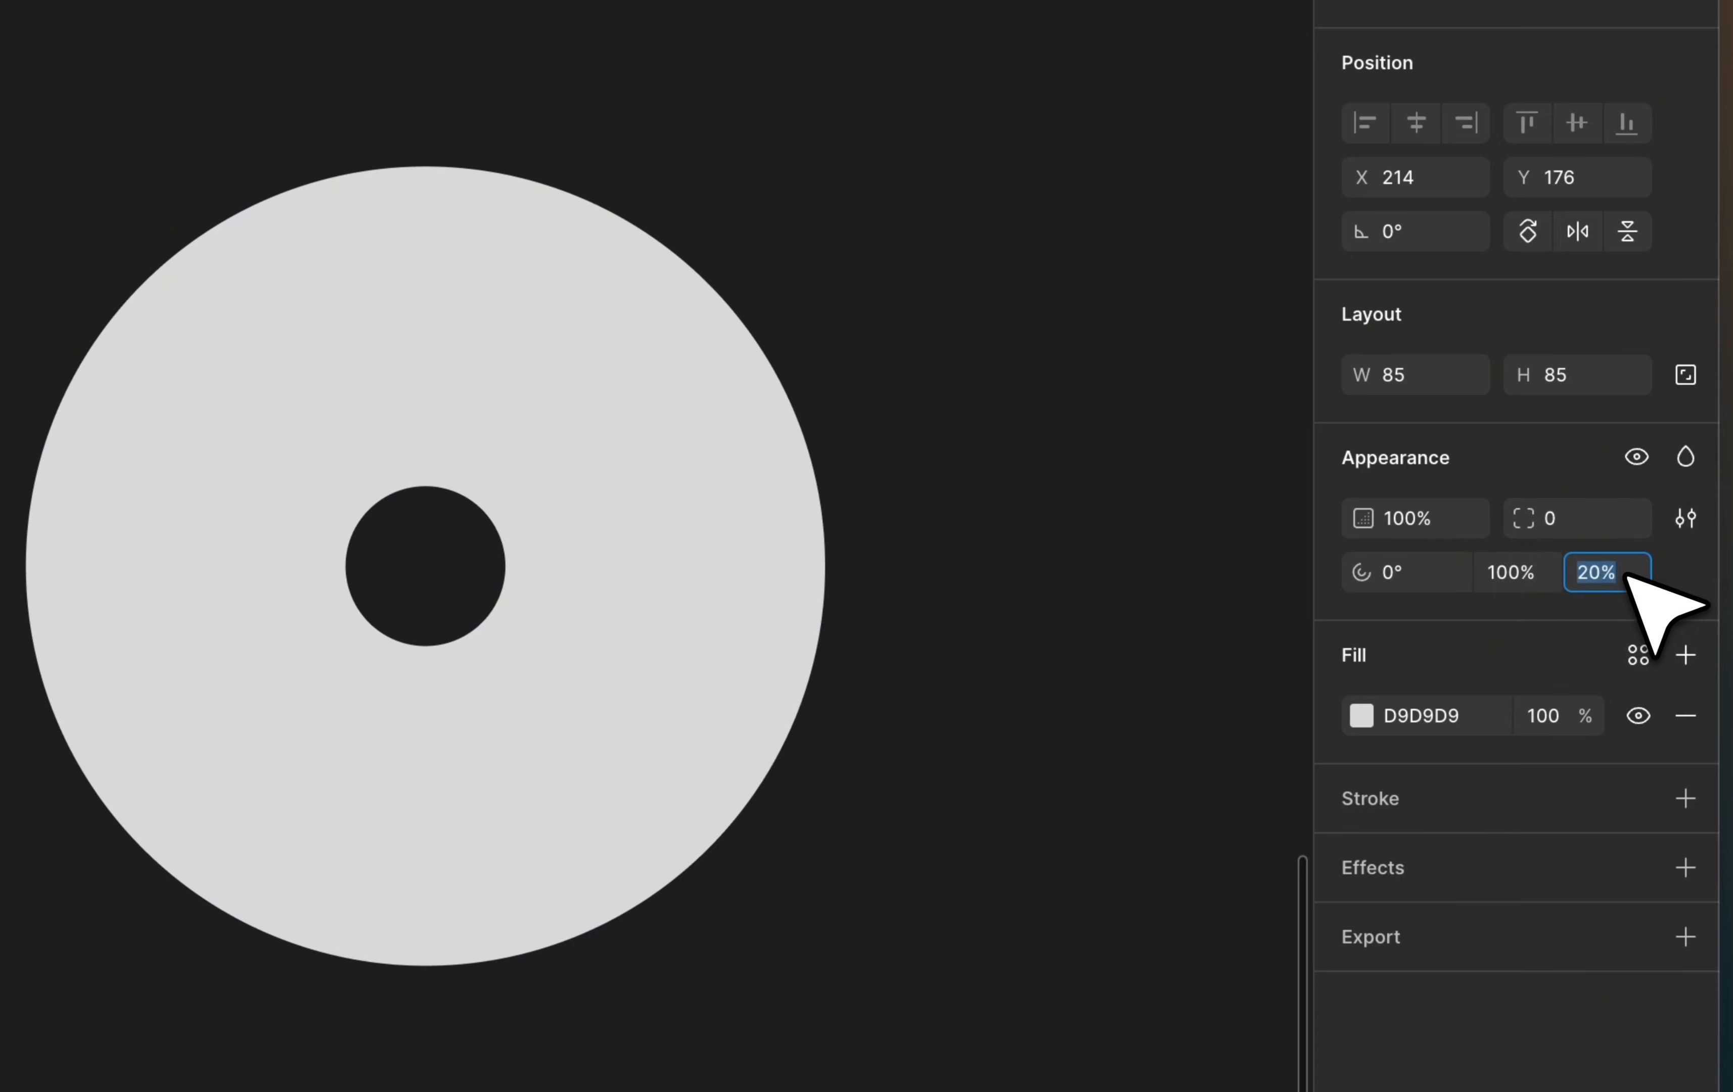
pyautogui.write('0')
pyautogui.press('Return')
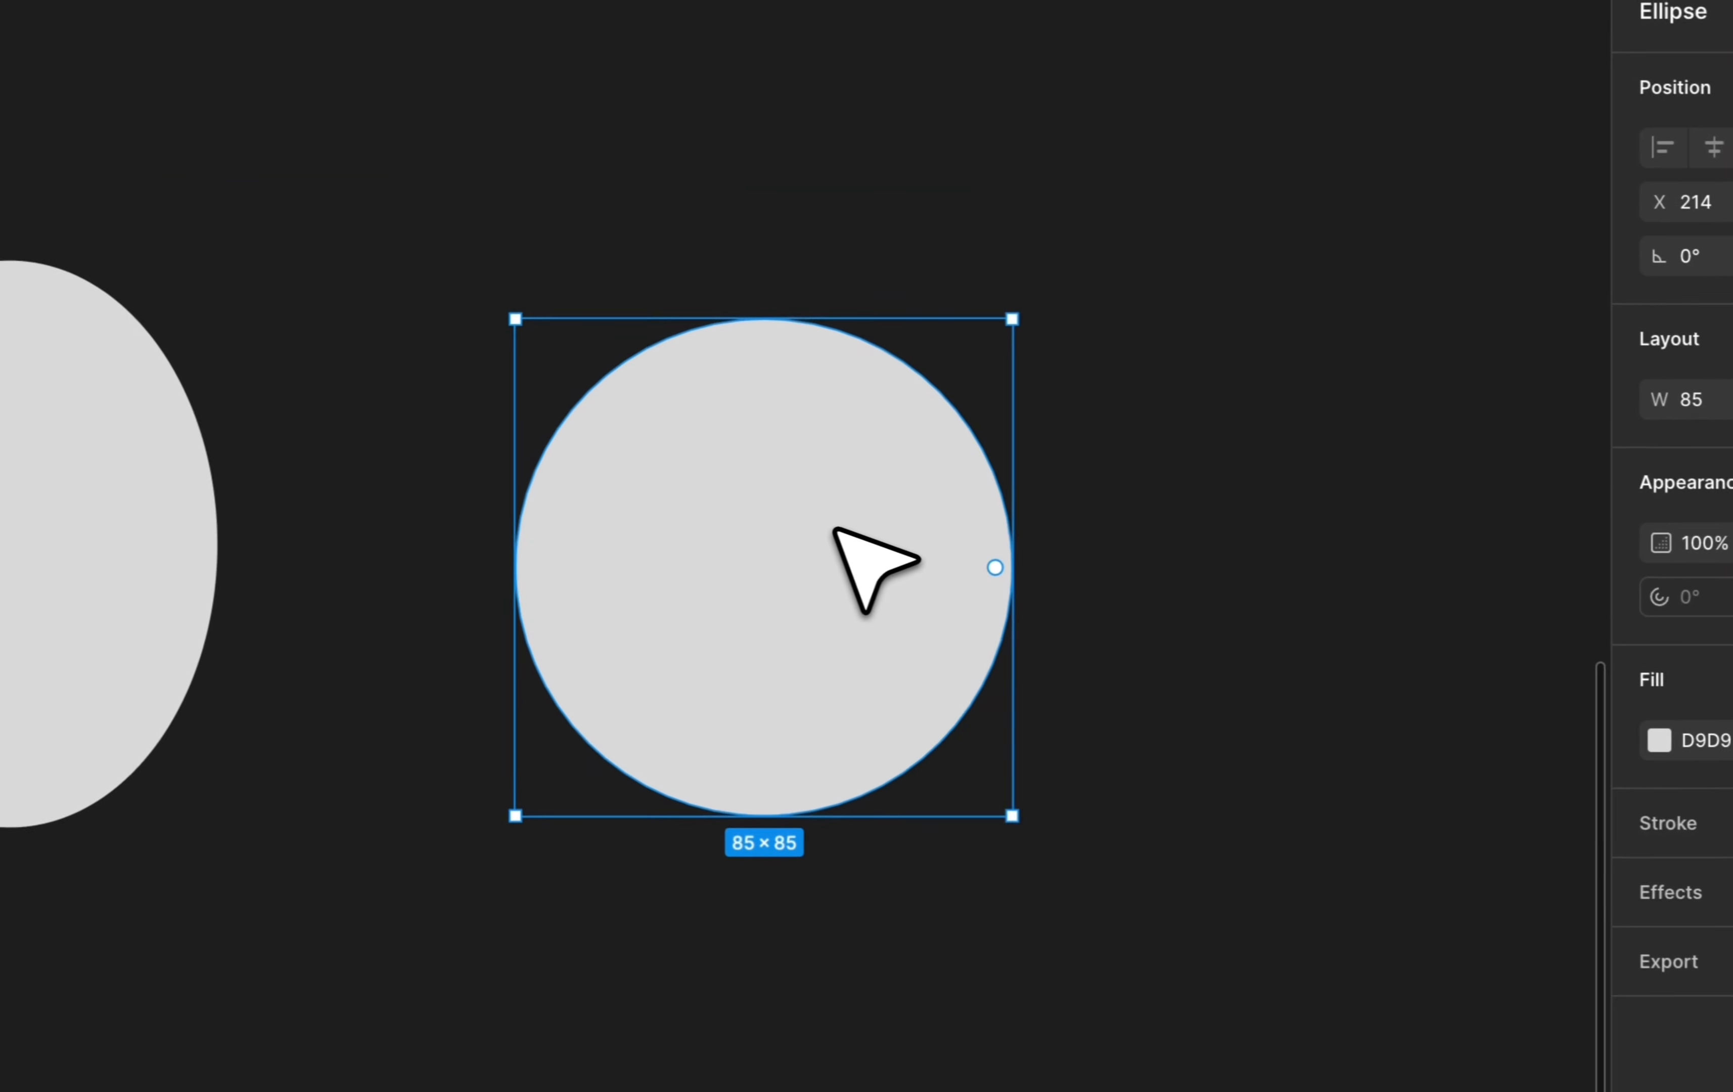
# Step: Draw an equal-sided polygon frame about 87 × 87 containing a triangle, beside the circle
pyautogui.click(781, 1048)
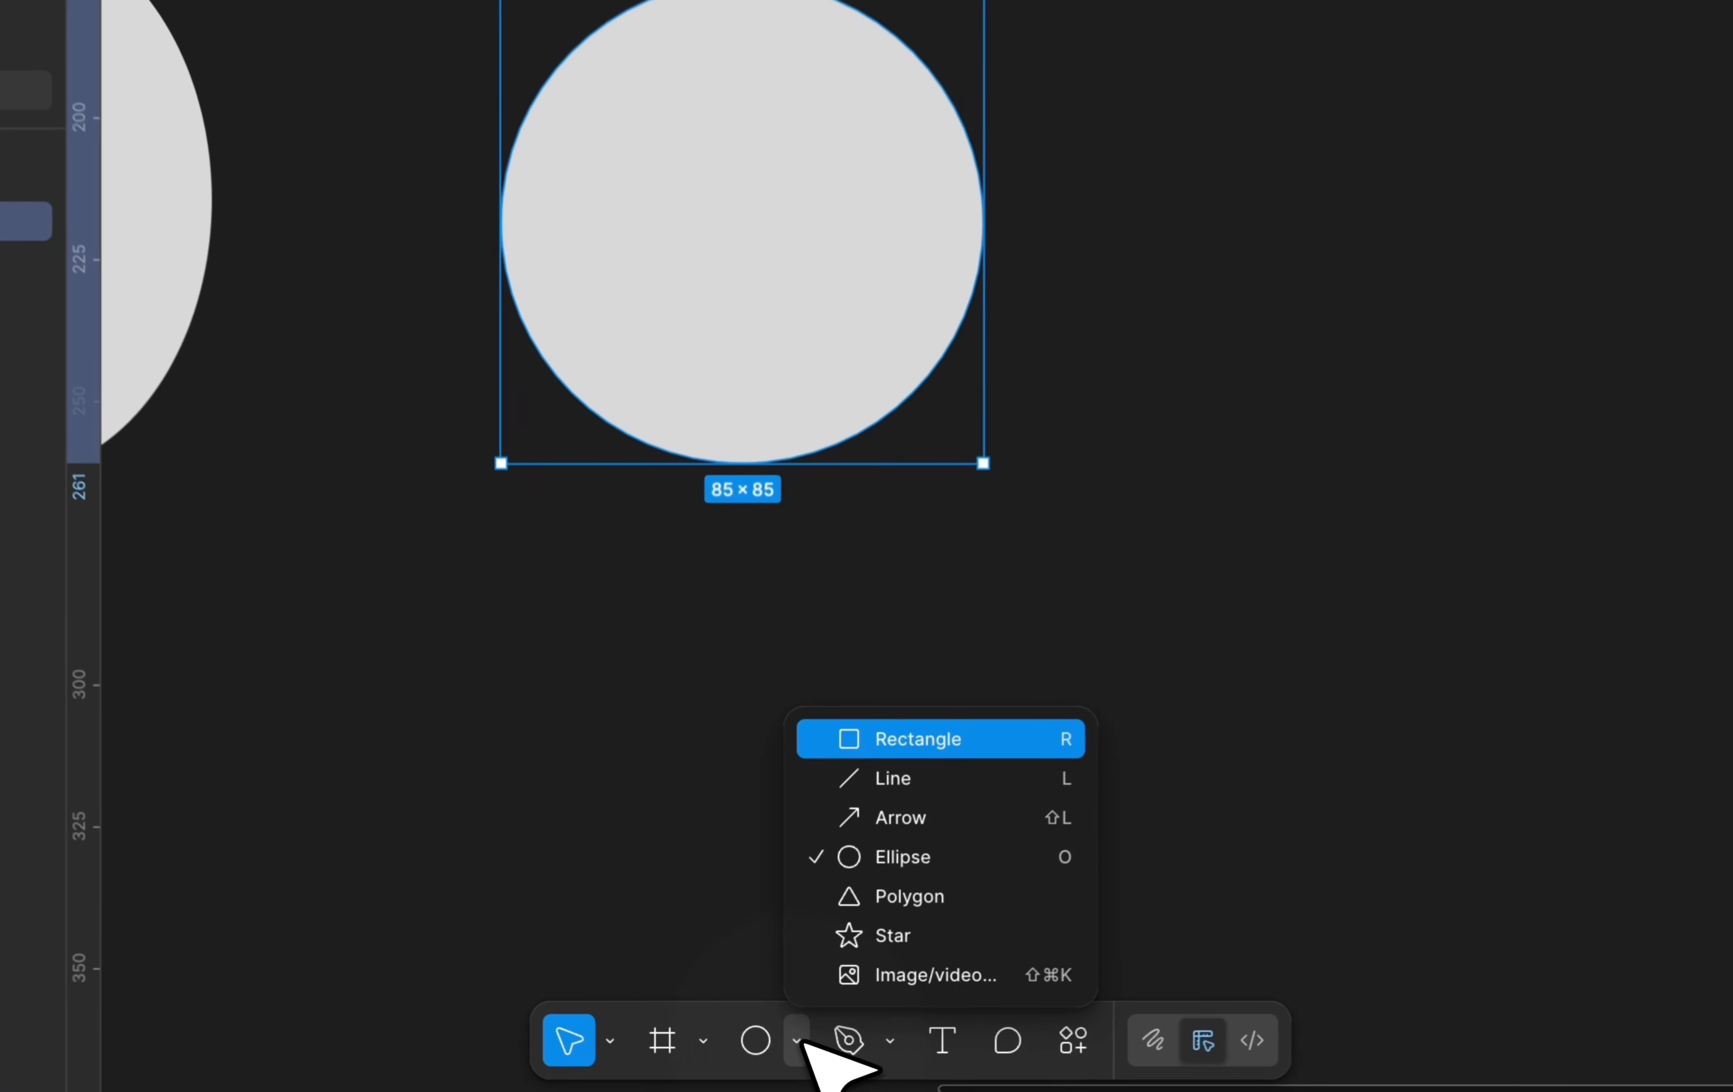
pyautogui.click(942, 894)
pyautogui.hscroll(10, 789, 552)
pyautogui.scroll(4, 789, 553)
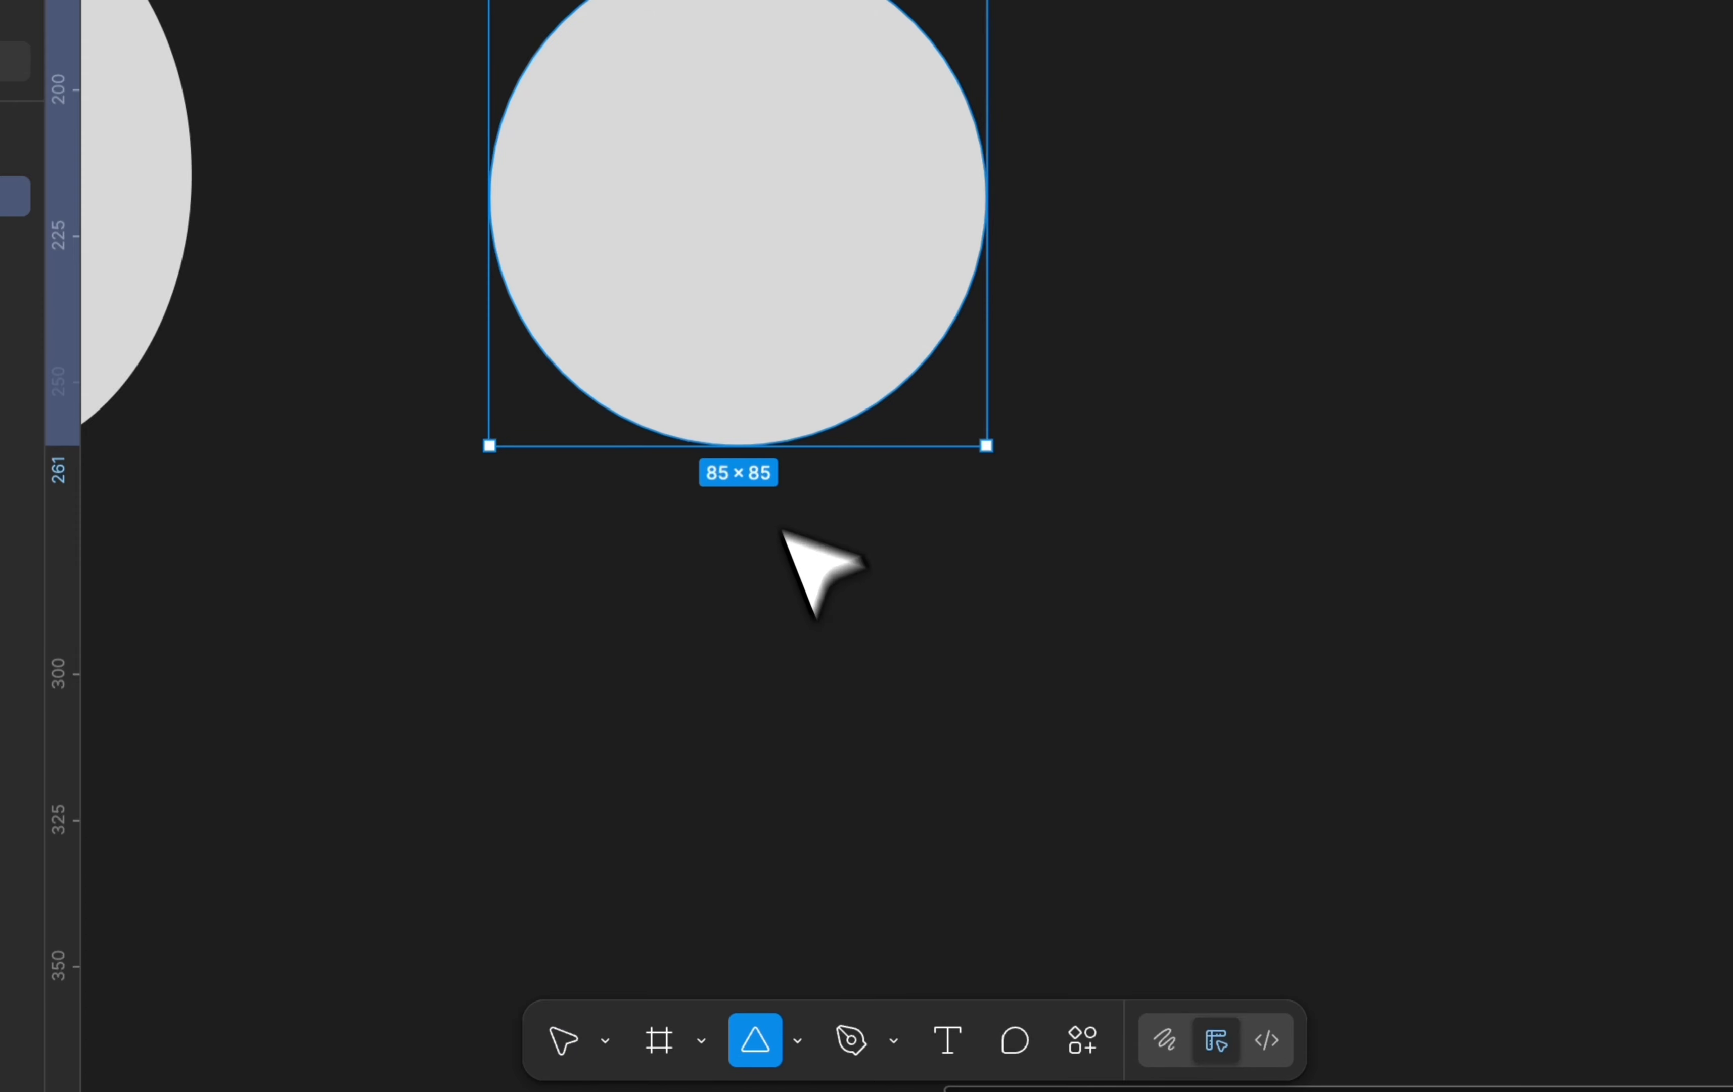
pyautogui.hscroll(3, 780, 469)
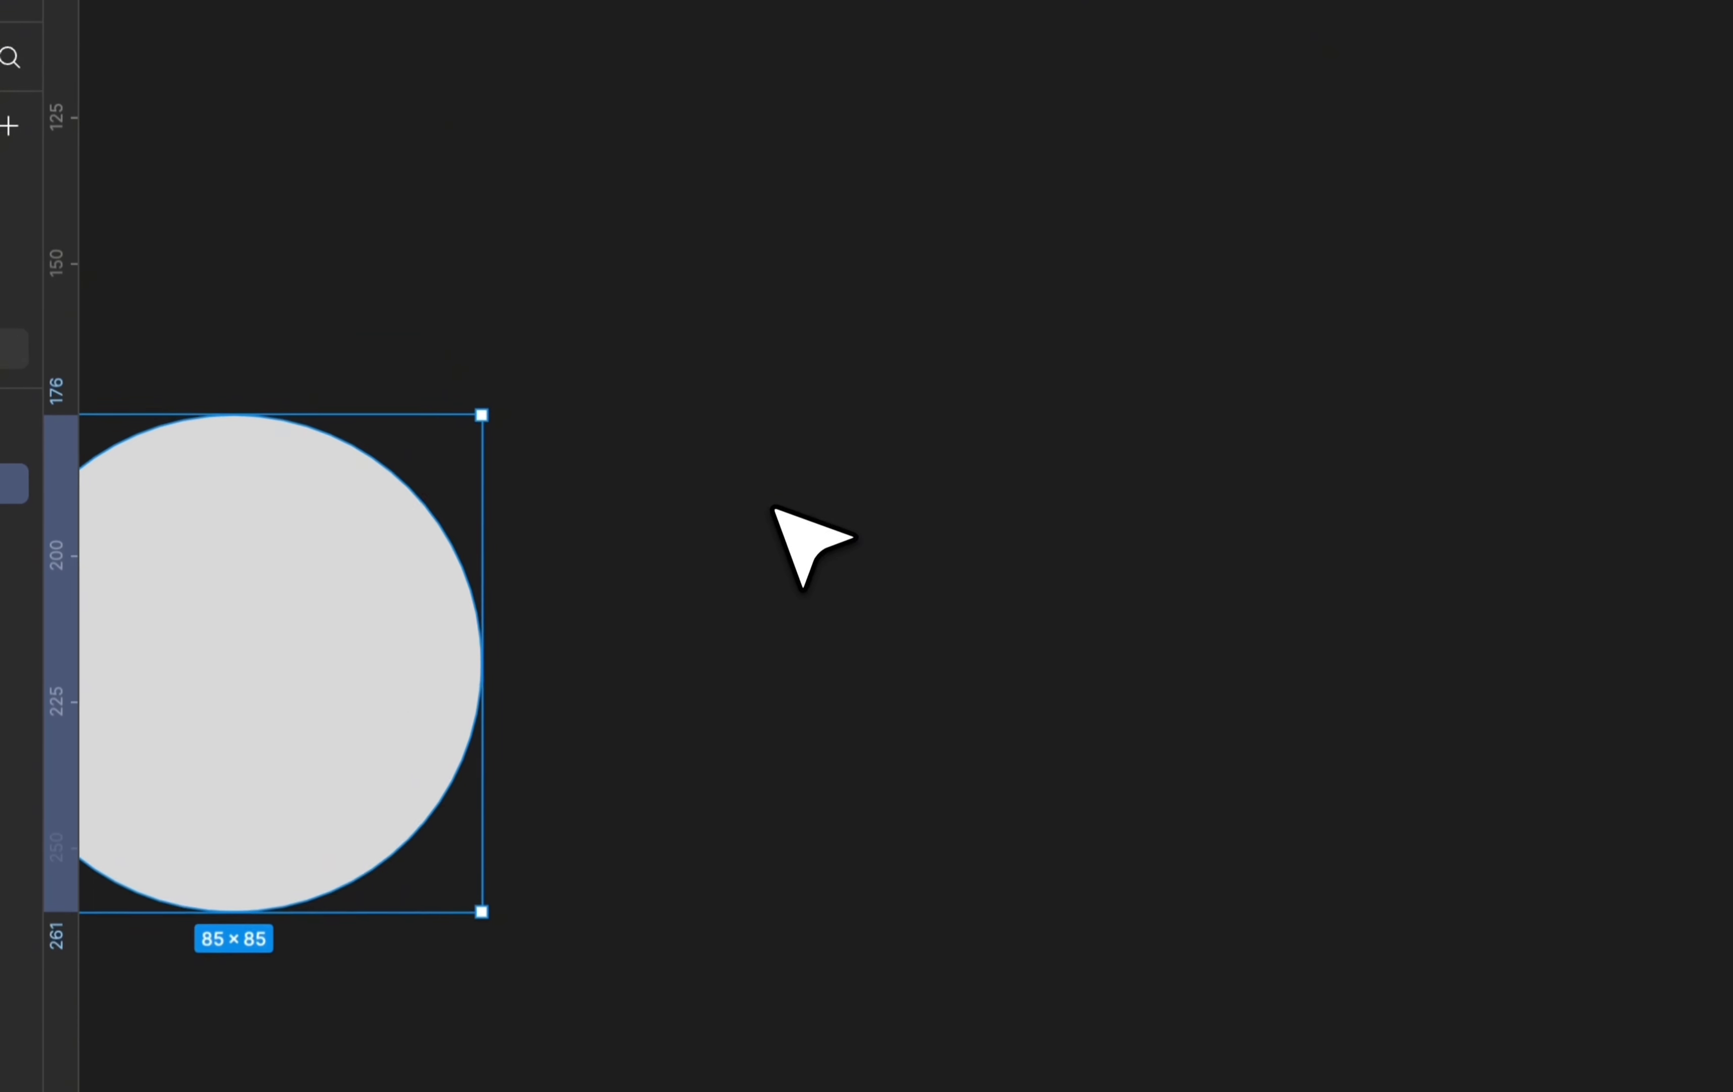
pyautogui.moveTo(833, 480); pyautogui.dragTo(1290, 925)
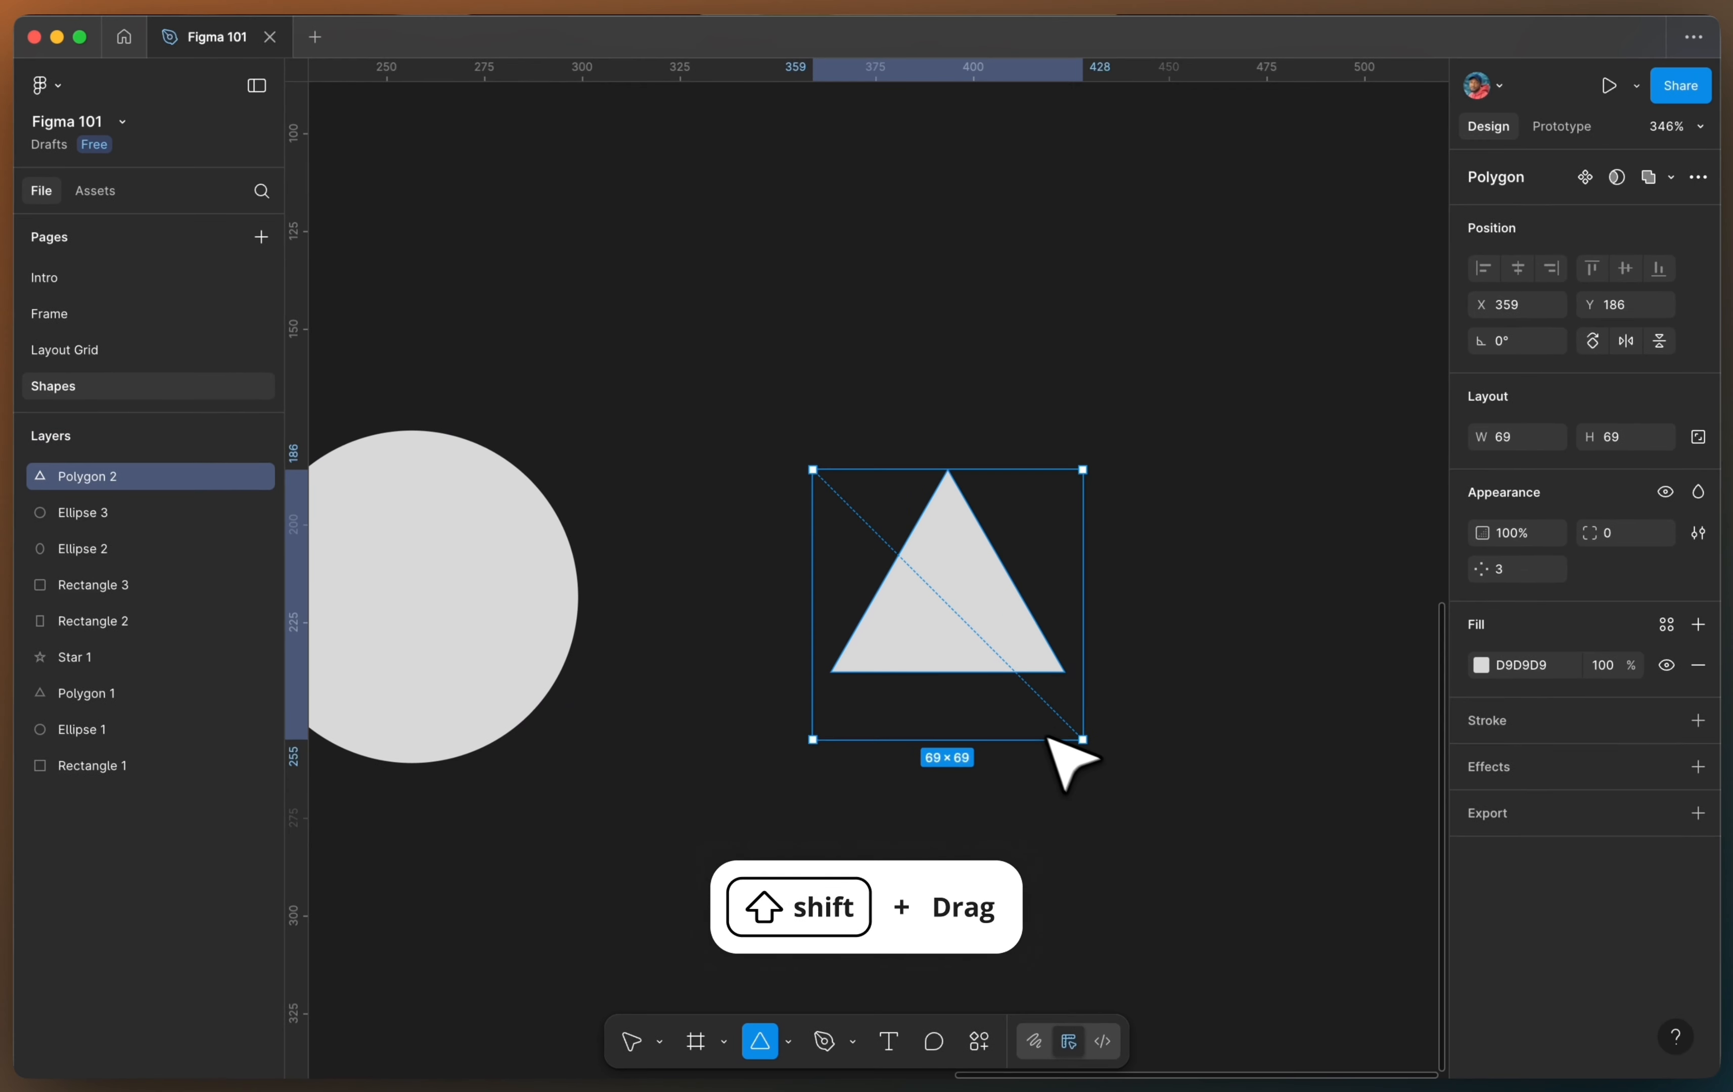
pyautogui.moveTo(1116, 771); pyautogui.dragTo(1152, 808)
pyautogui.hotkey('shift', '2')
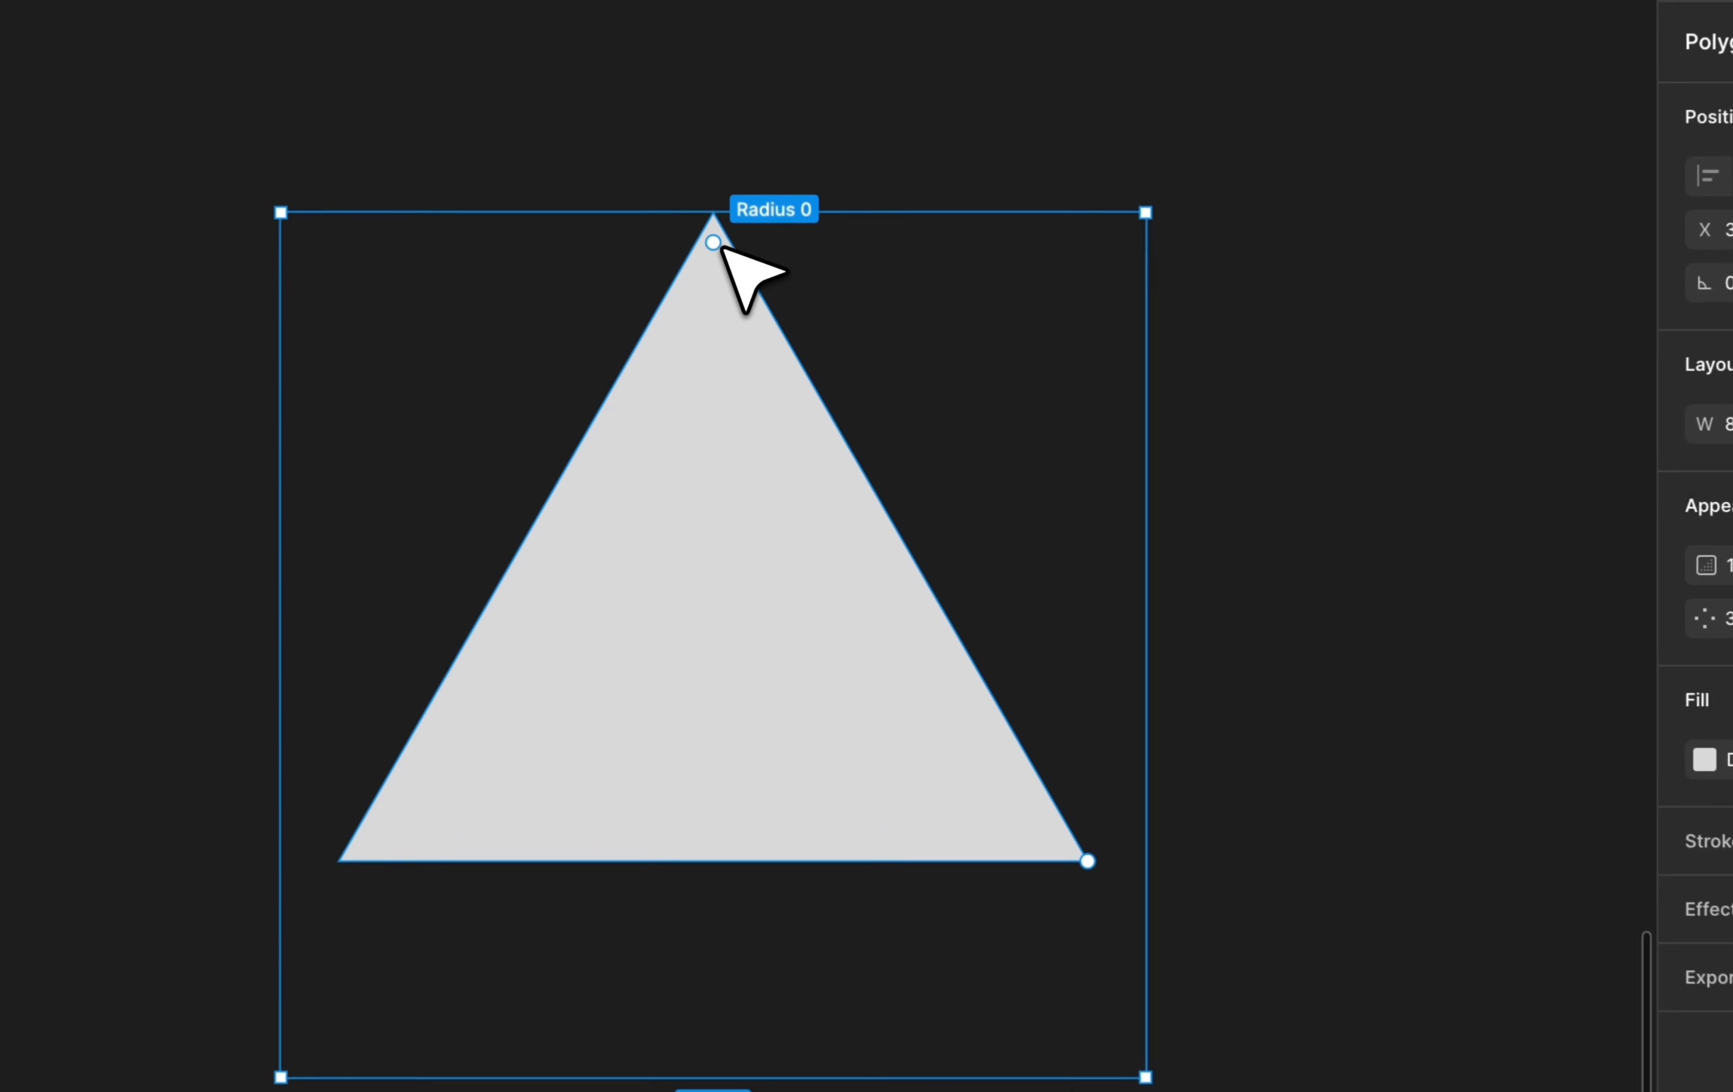
# Step: Round the triangle's corners to a radius of about 4 and return the radius to 0
pyautogui.moveTo(814, 318); pyautogui.dragTo(812, 344)
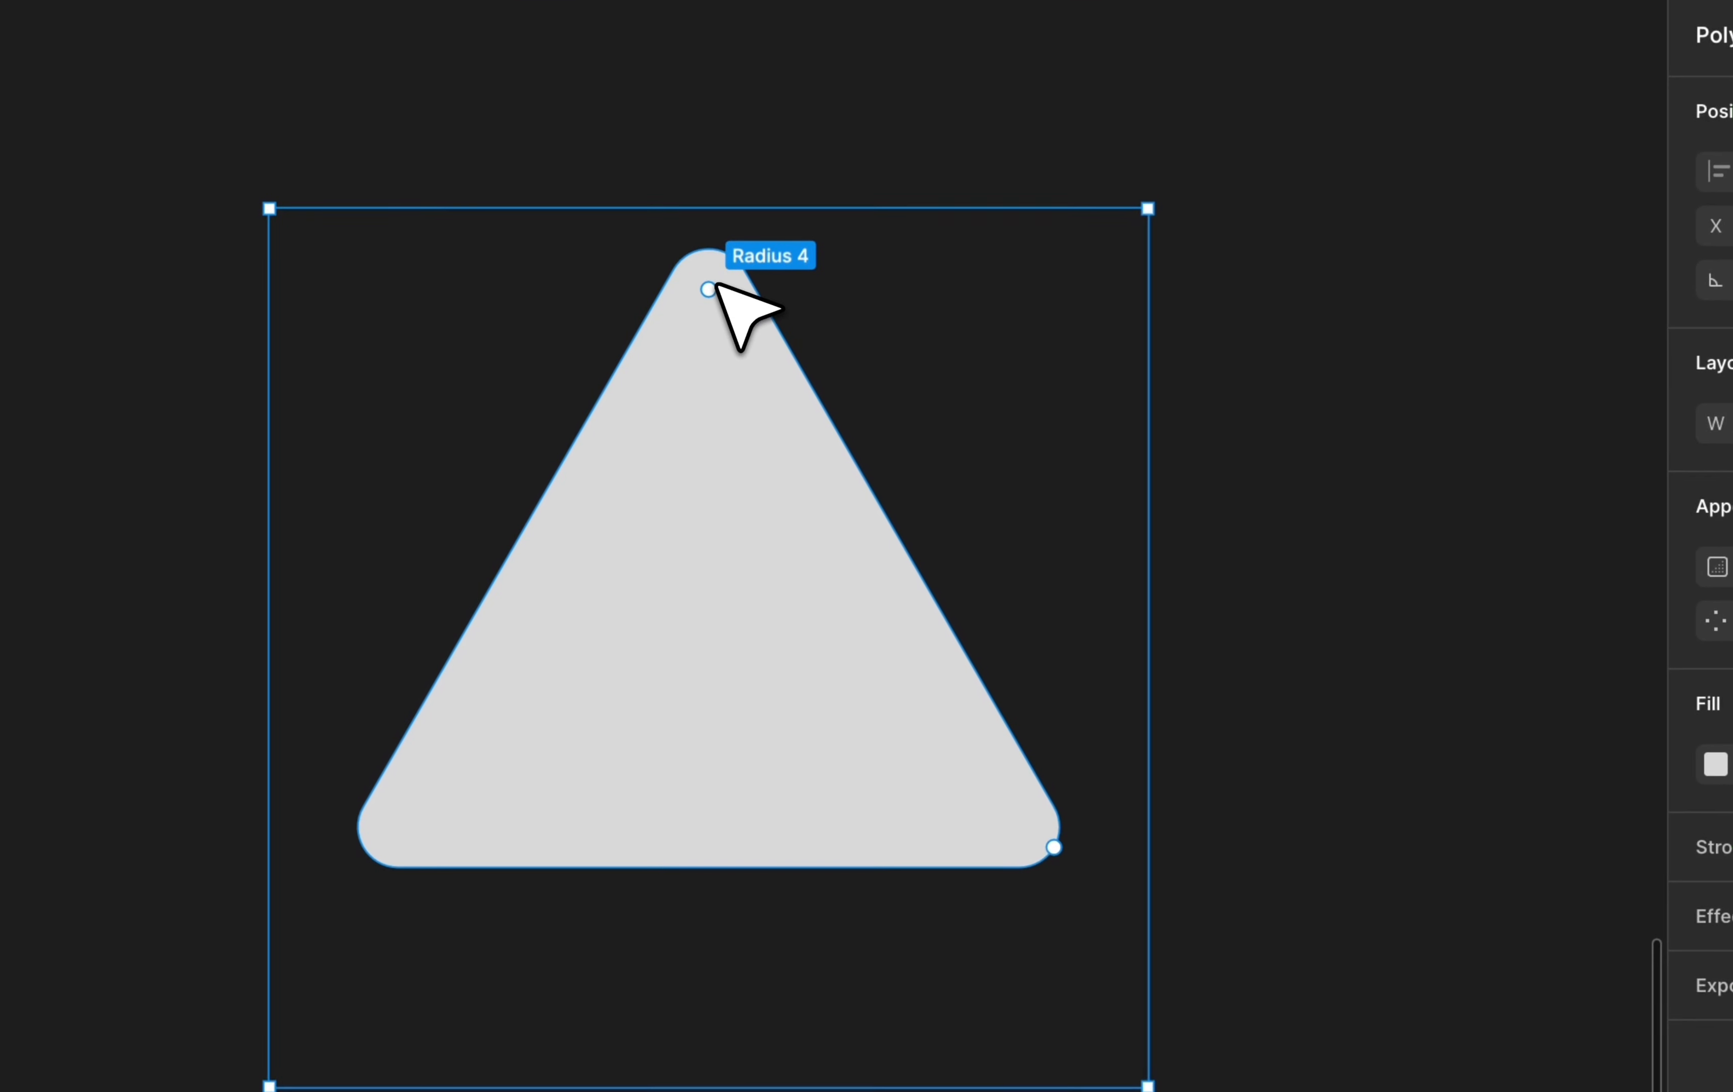
pyautogui.moveTo(717, 284); pyautogui.dragTo(729, 189)
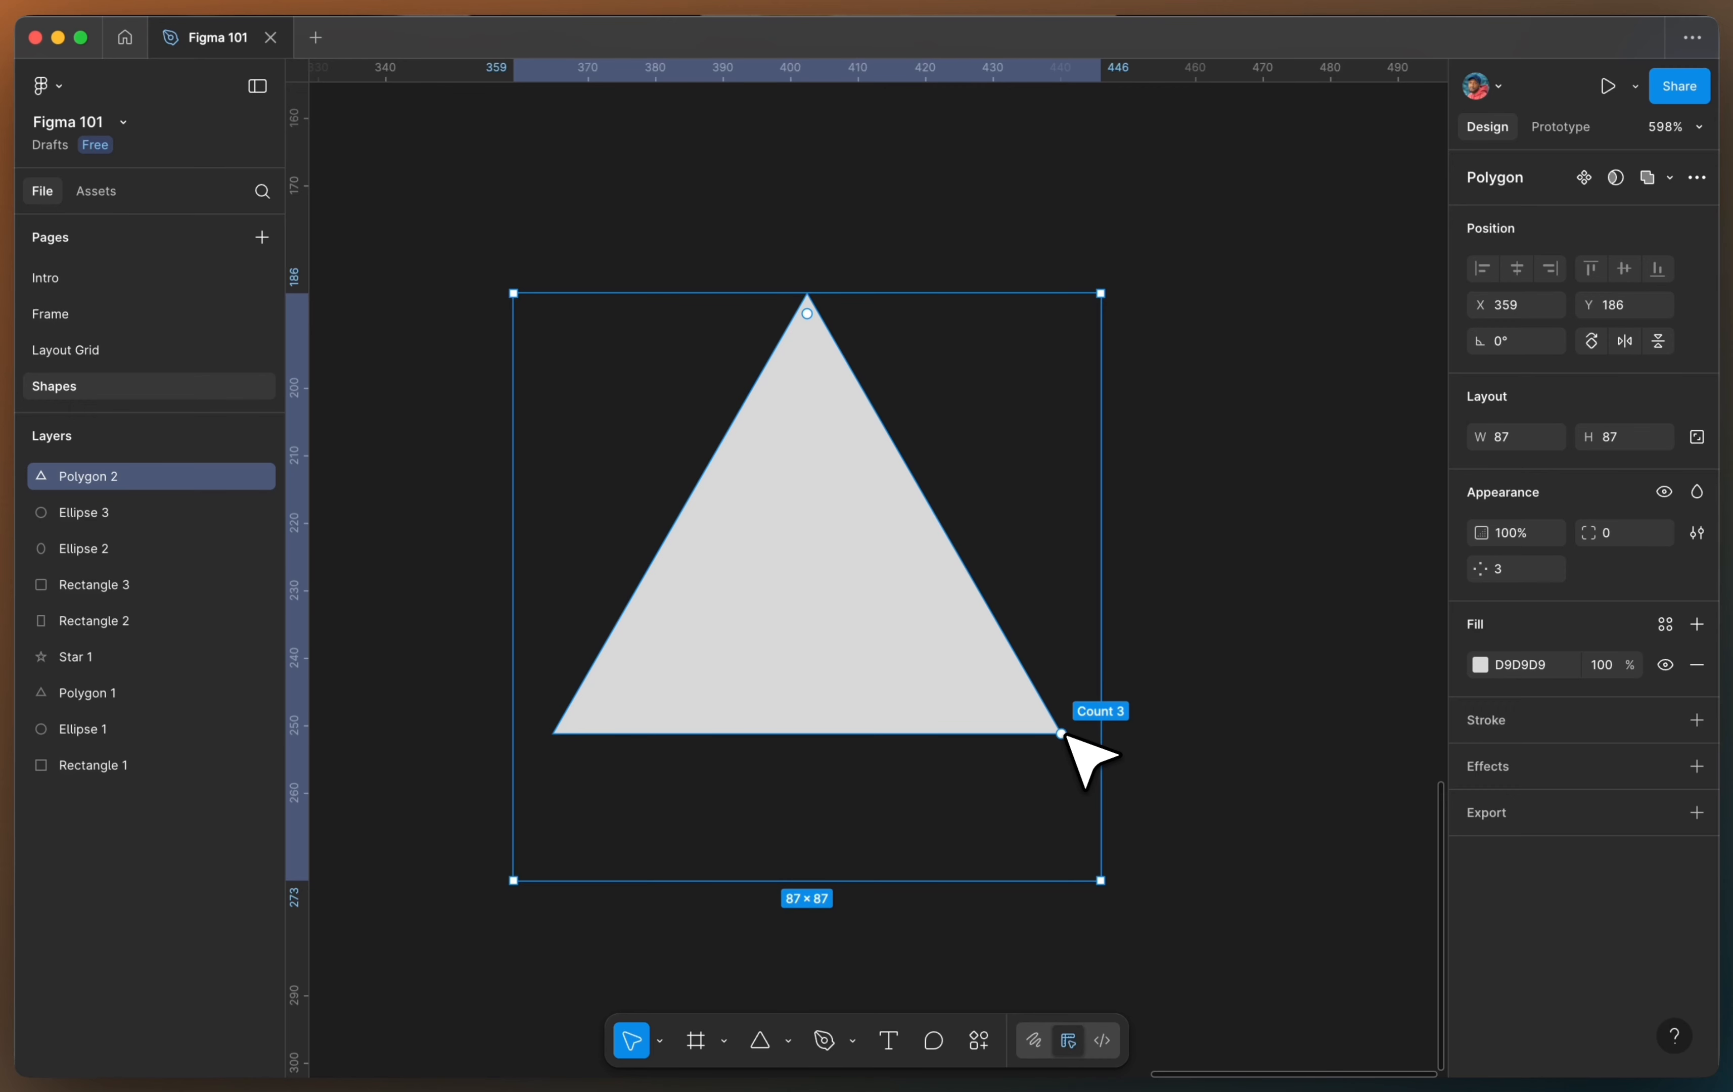
# Step: Raise the polygon's side count through 4 up to 21 and bring it back down to 5
pyautogui.moveTo(1068, 675); pyautogui.dragTo(1069, 631)
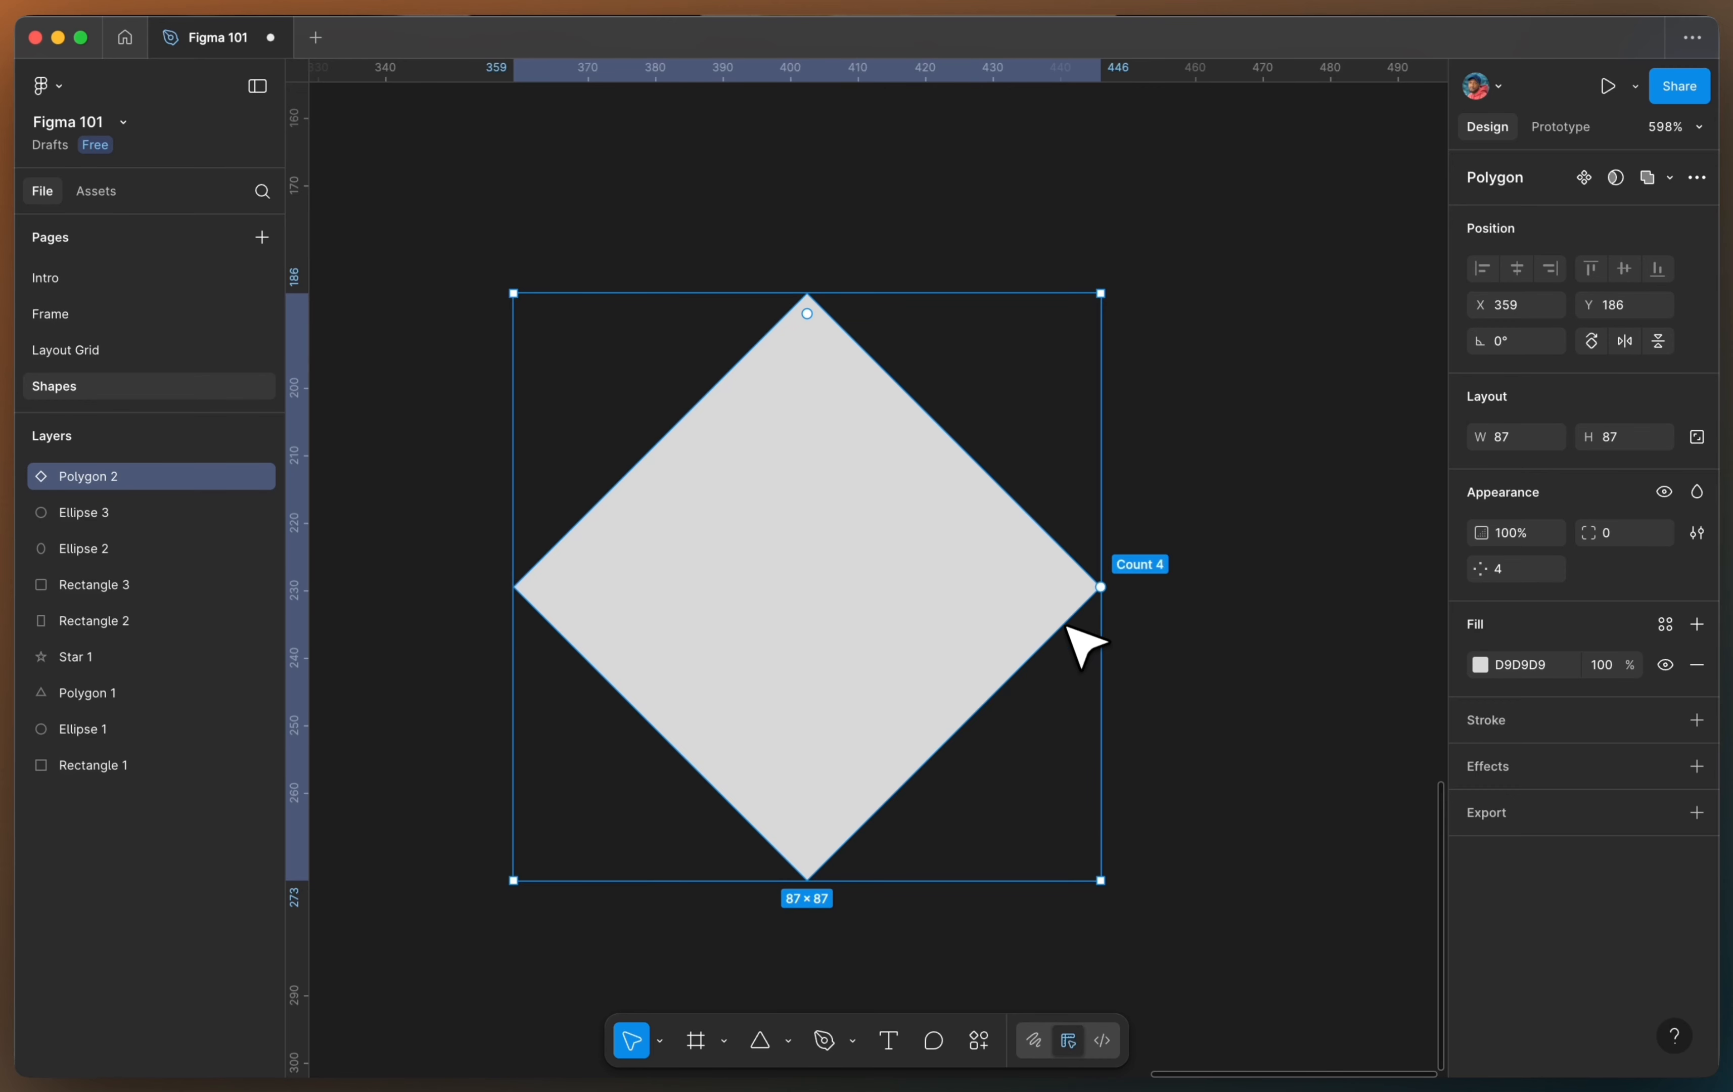
pyautogui.moveTo(1060, 557); pyautogui.dragTo(892, 323)
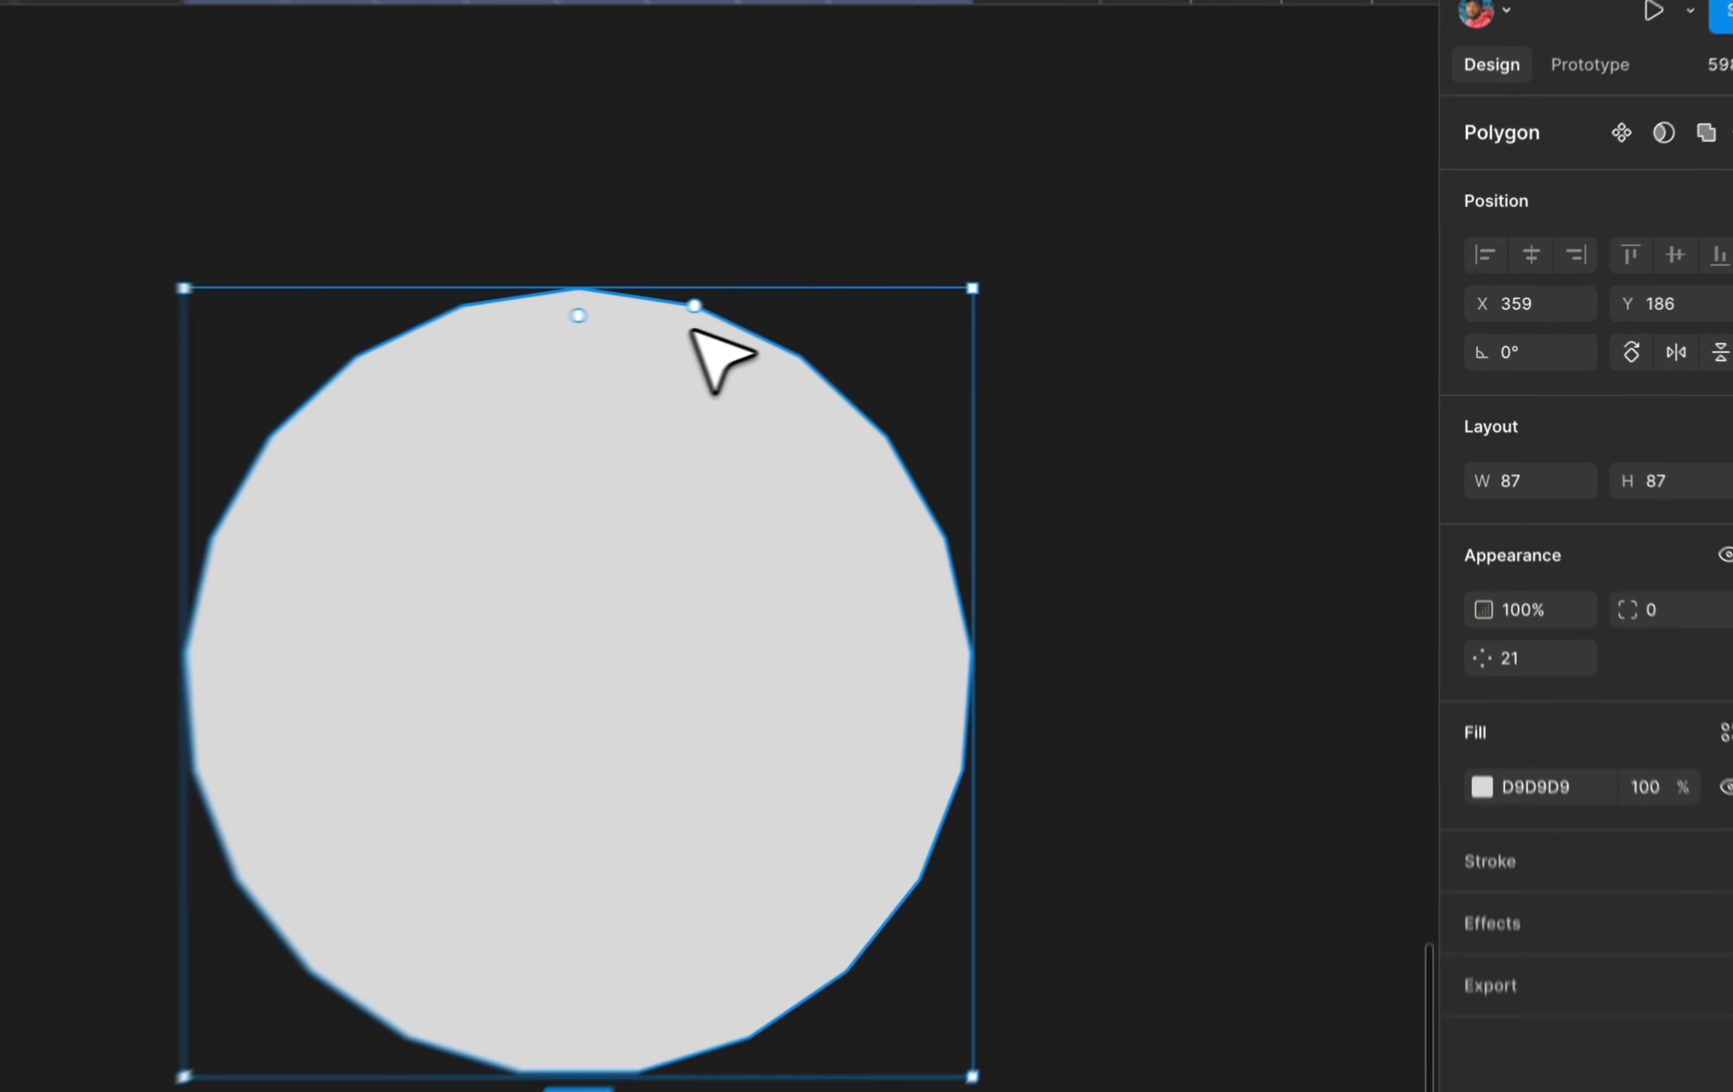
pyautogui.moveTo(614, 307); pyautogui.dragTo(903, 561)
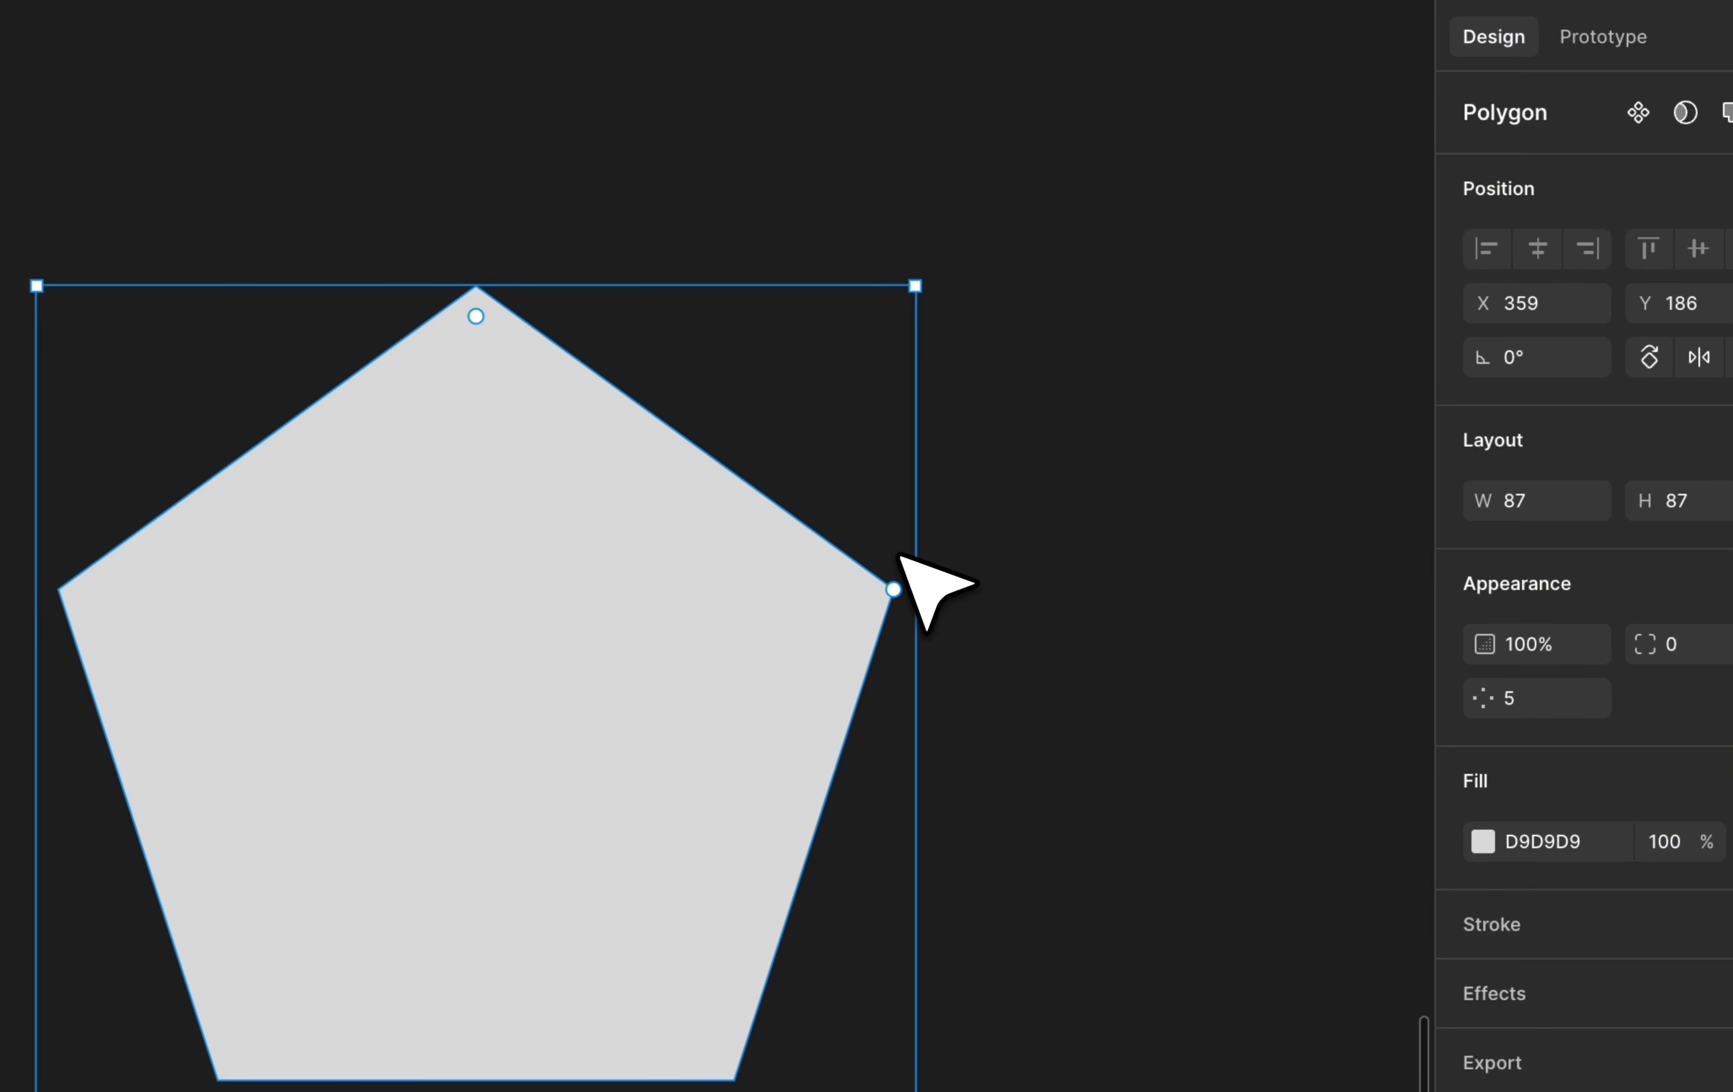
# Step: Set the polygon's count to 10 and deselect the shape, leaving its corner radius at 0
pyautogui.click(1532, 696)
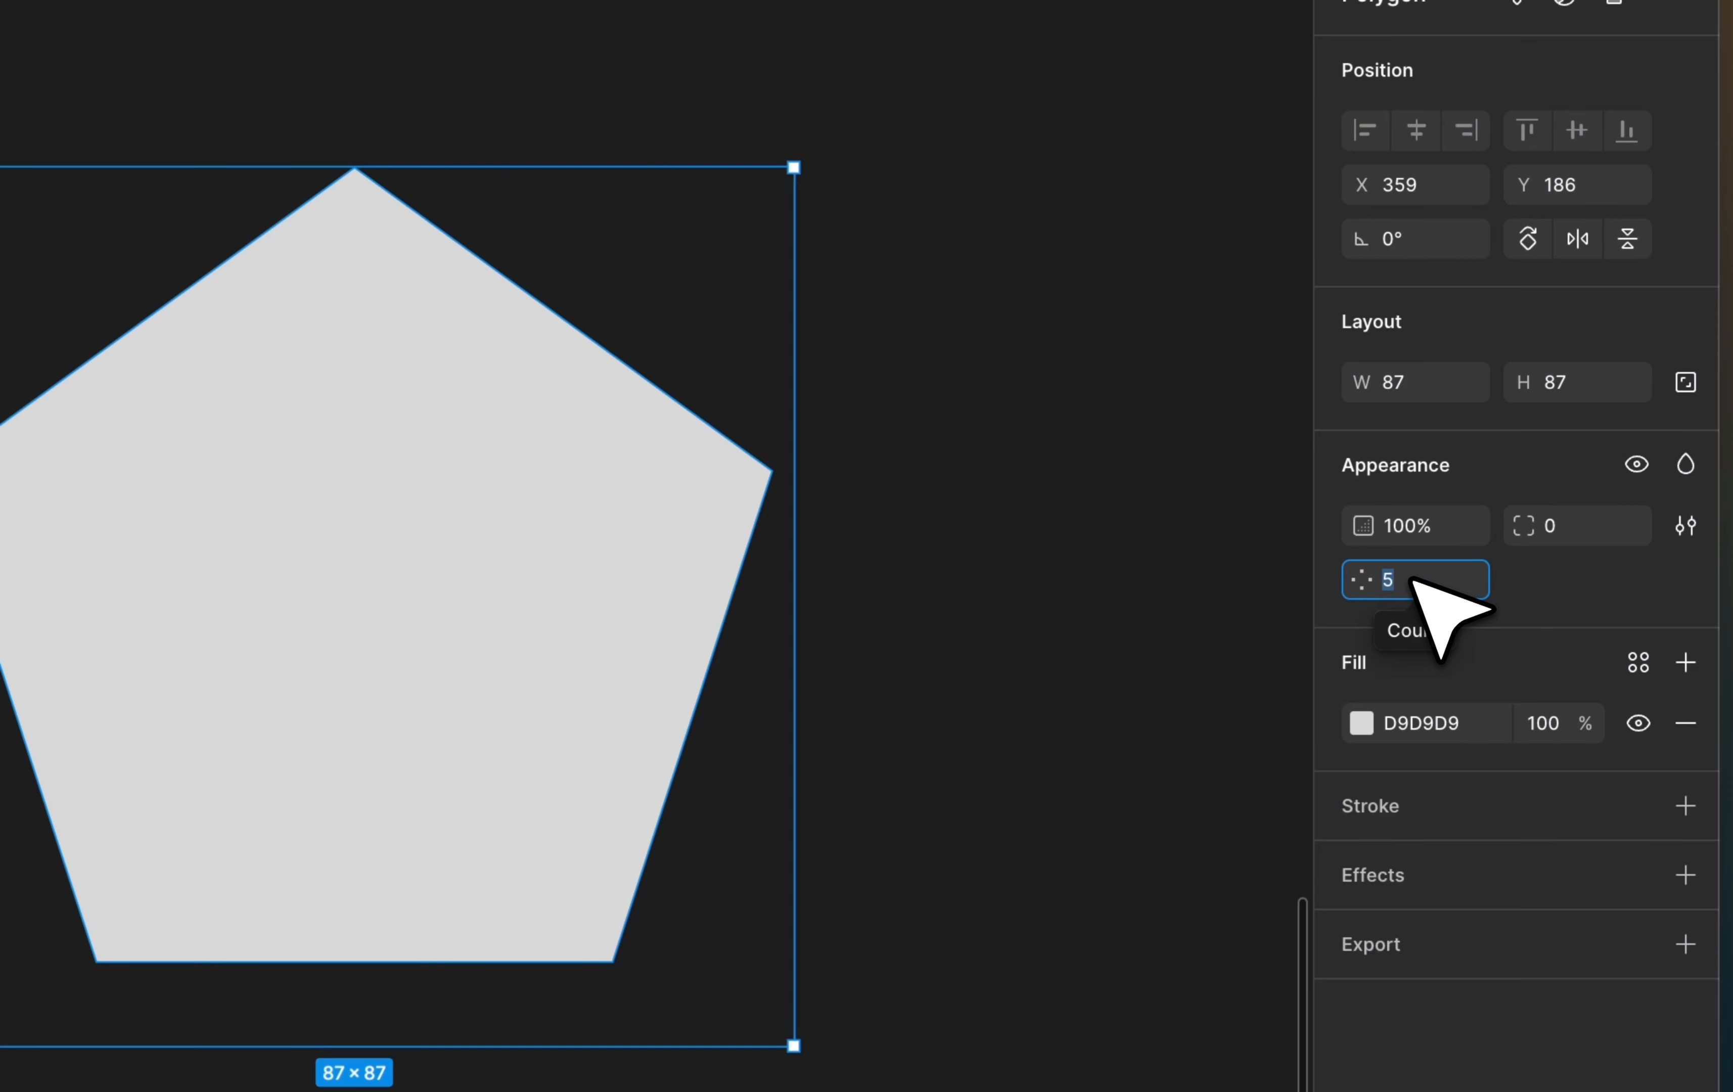
pyautogui.write('10')
pyautogui.press('Return')
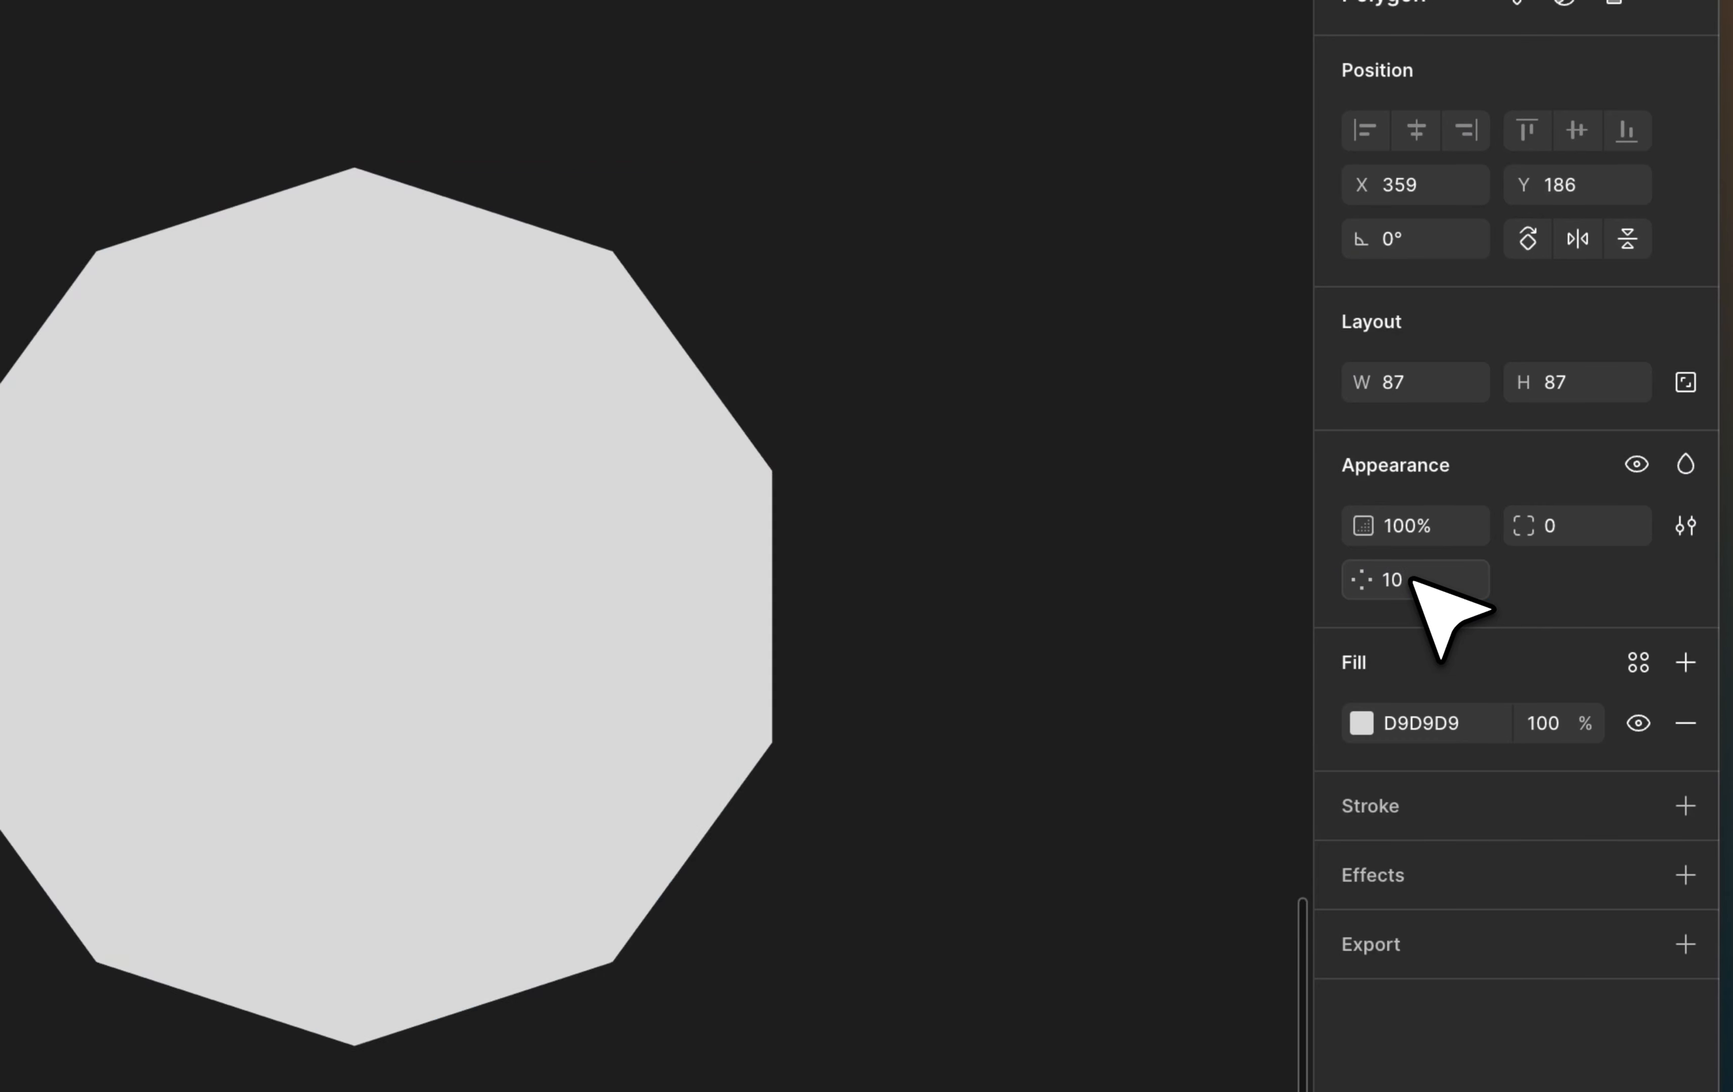
pyautogui.click(1582, 532)
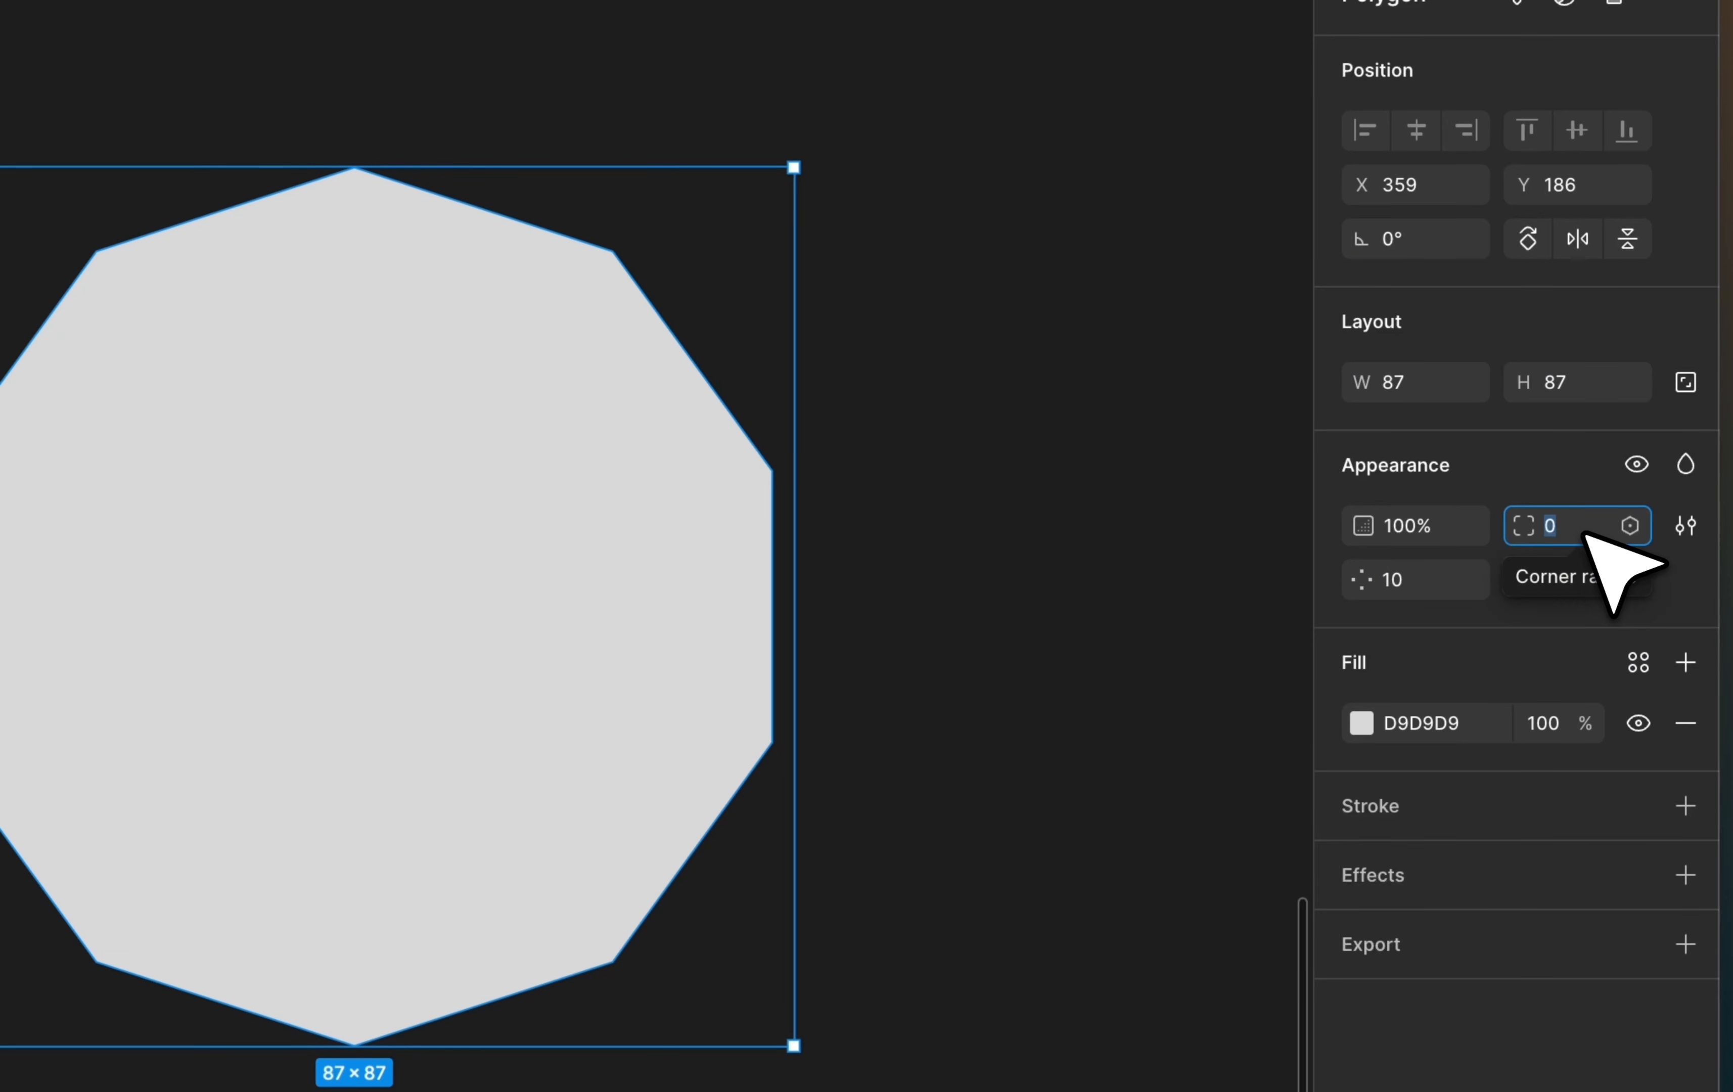
pyautogui.click(940, 568)
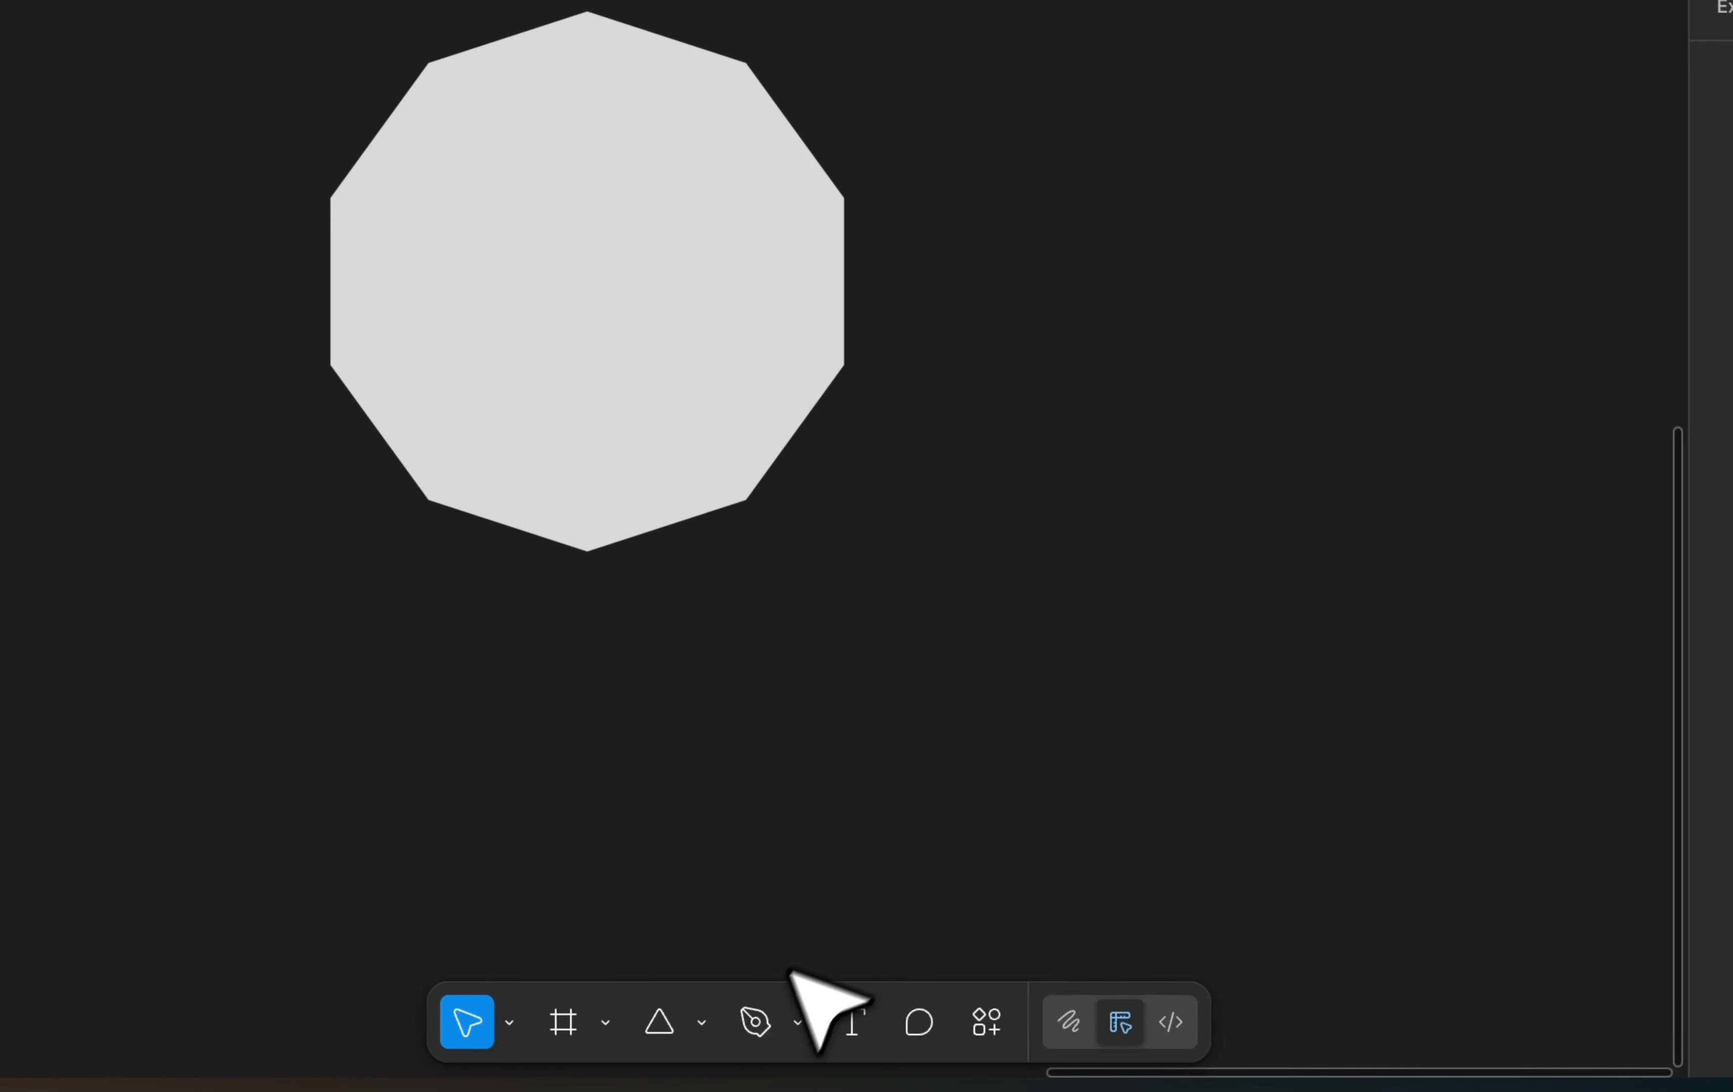
# Step: Draw a five-pointed star about 87 × 87 beside the ten-sided polygon
pyautogui.click(701, 1021)
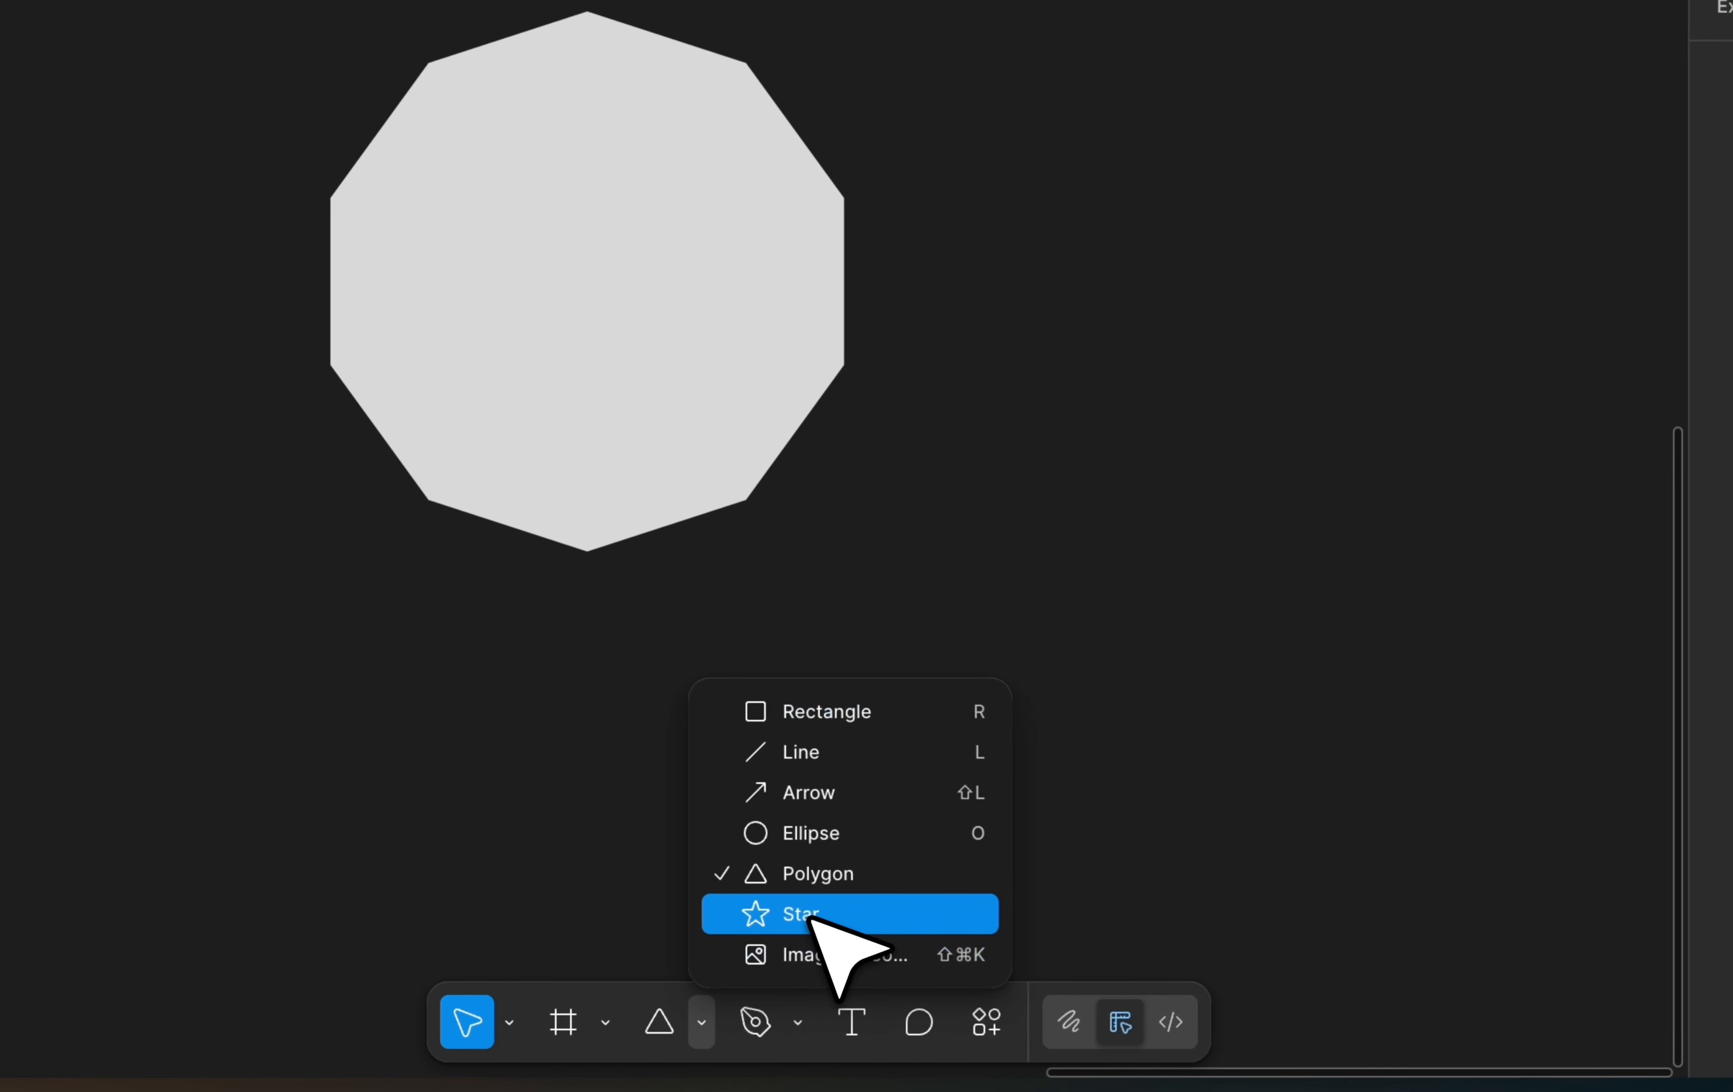
pyautogui.click(818, 915)
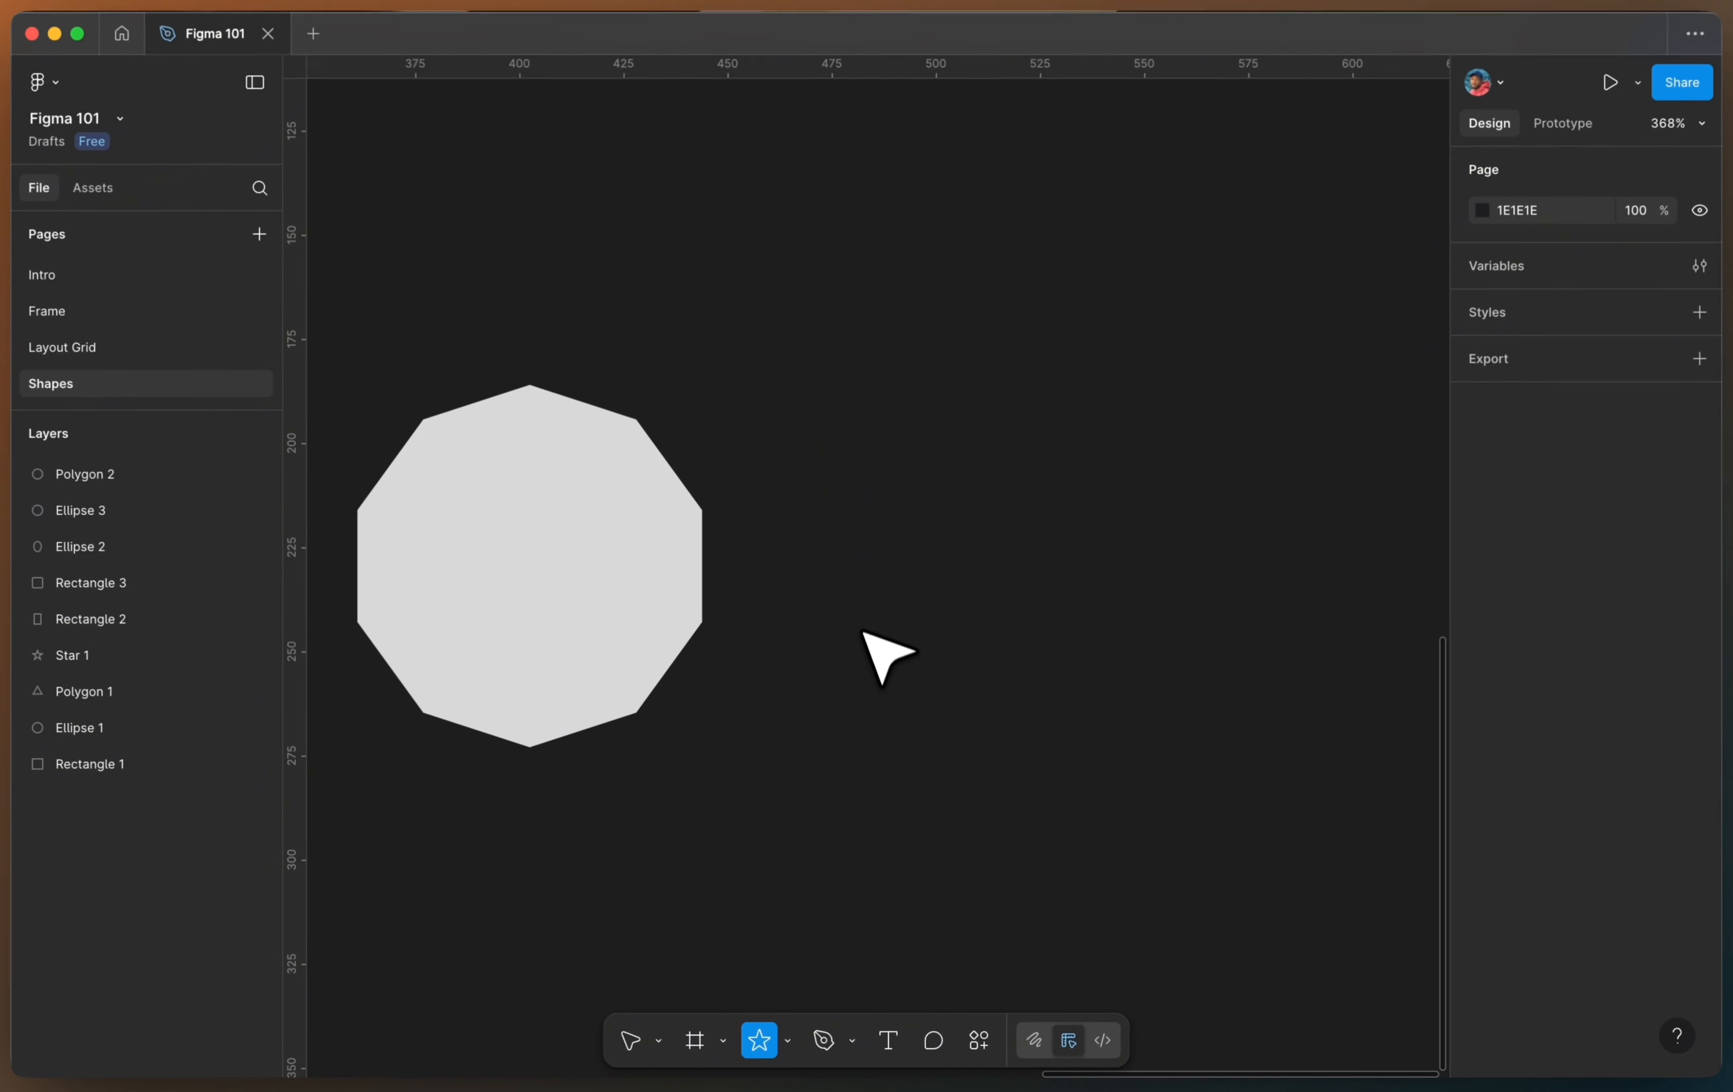
pyautogui.moveTo(837, 435)
pyautogui.mouseDown()
pyautogui.moveTo(1072, 755)
pyautogui.moveTo(1132, 801)
pyautogui.mouseUp()
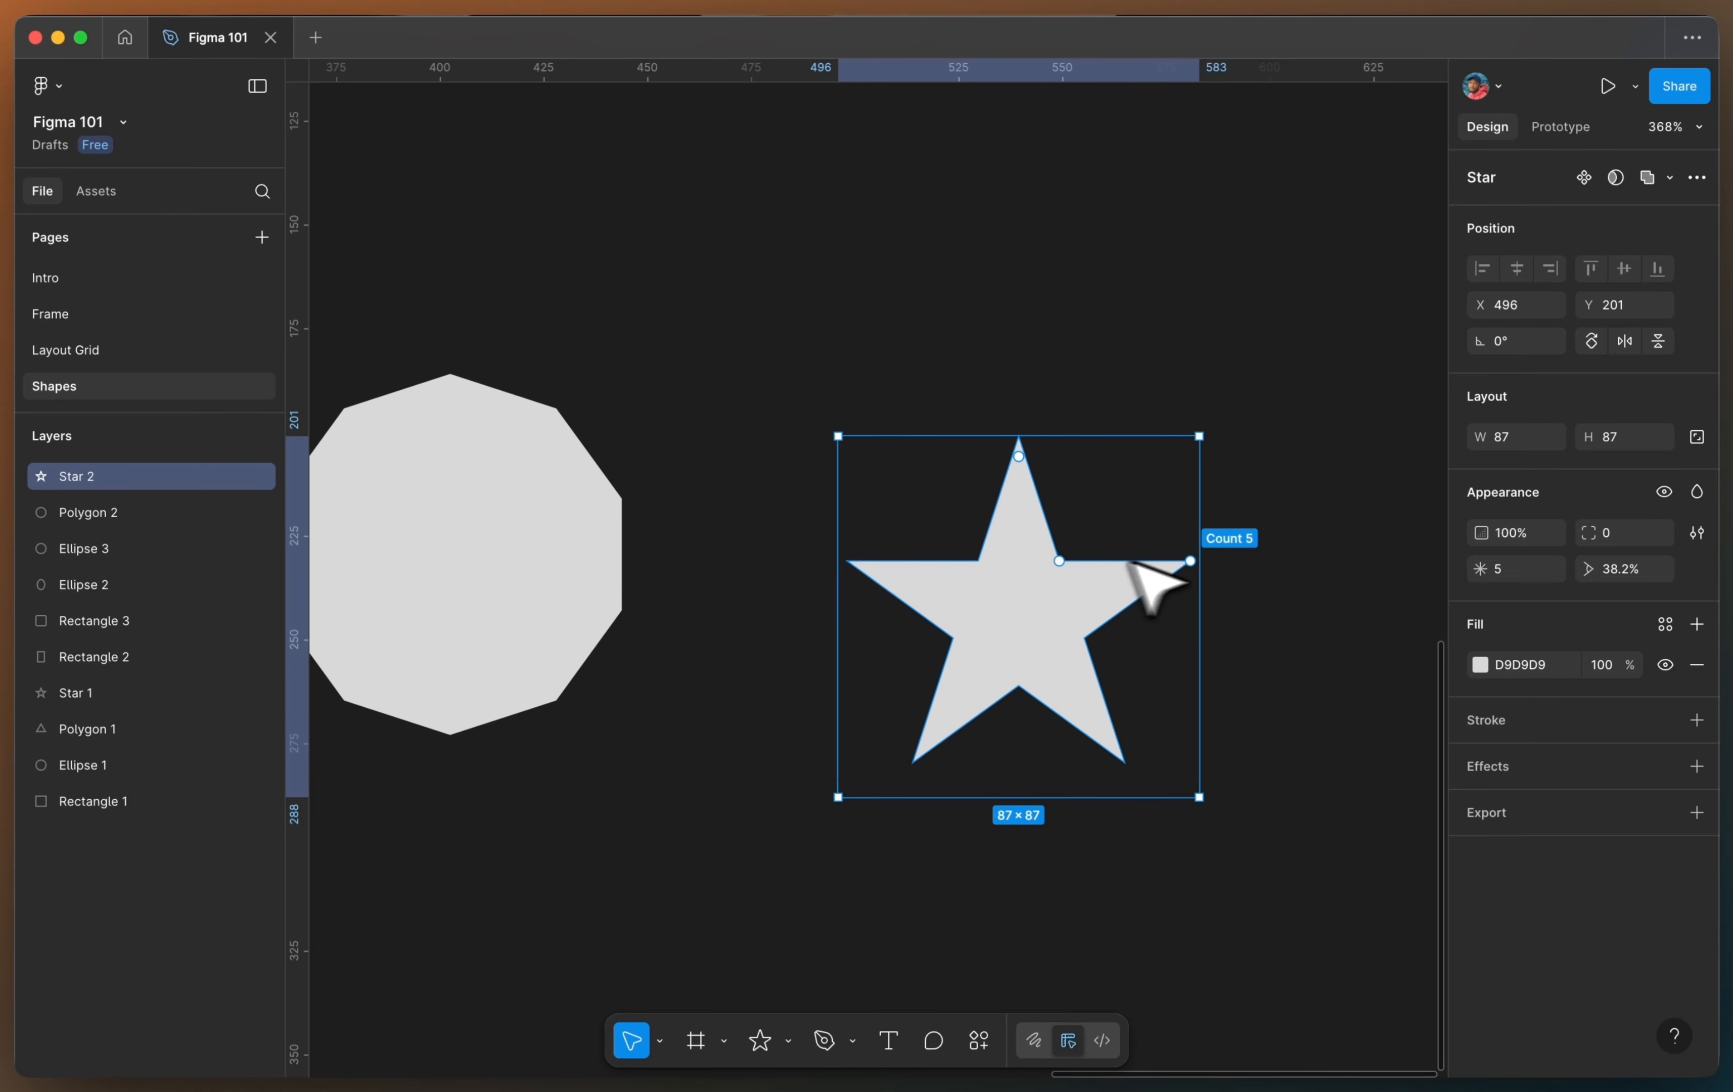
# Step: Adjust the star directly on the canvas to 12 points with a ratio of about 49%
pyautogui.moveTo(1018, 457); pyautogui.dragTo(1020, 378)
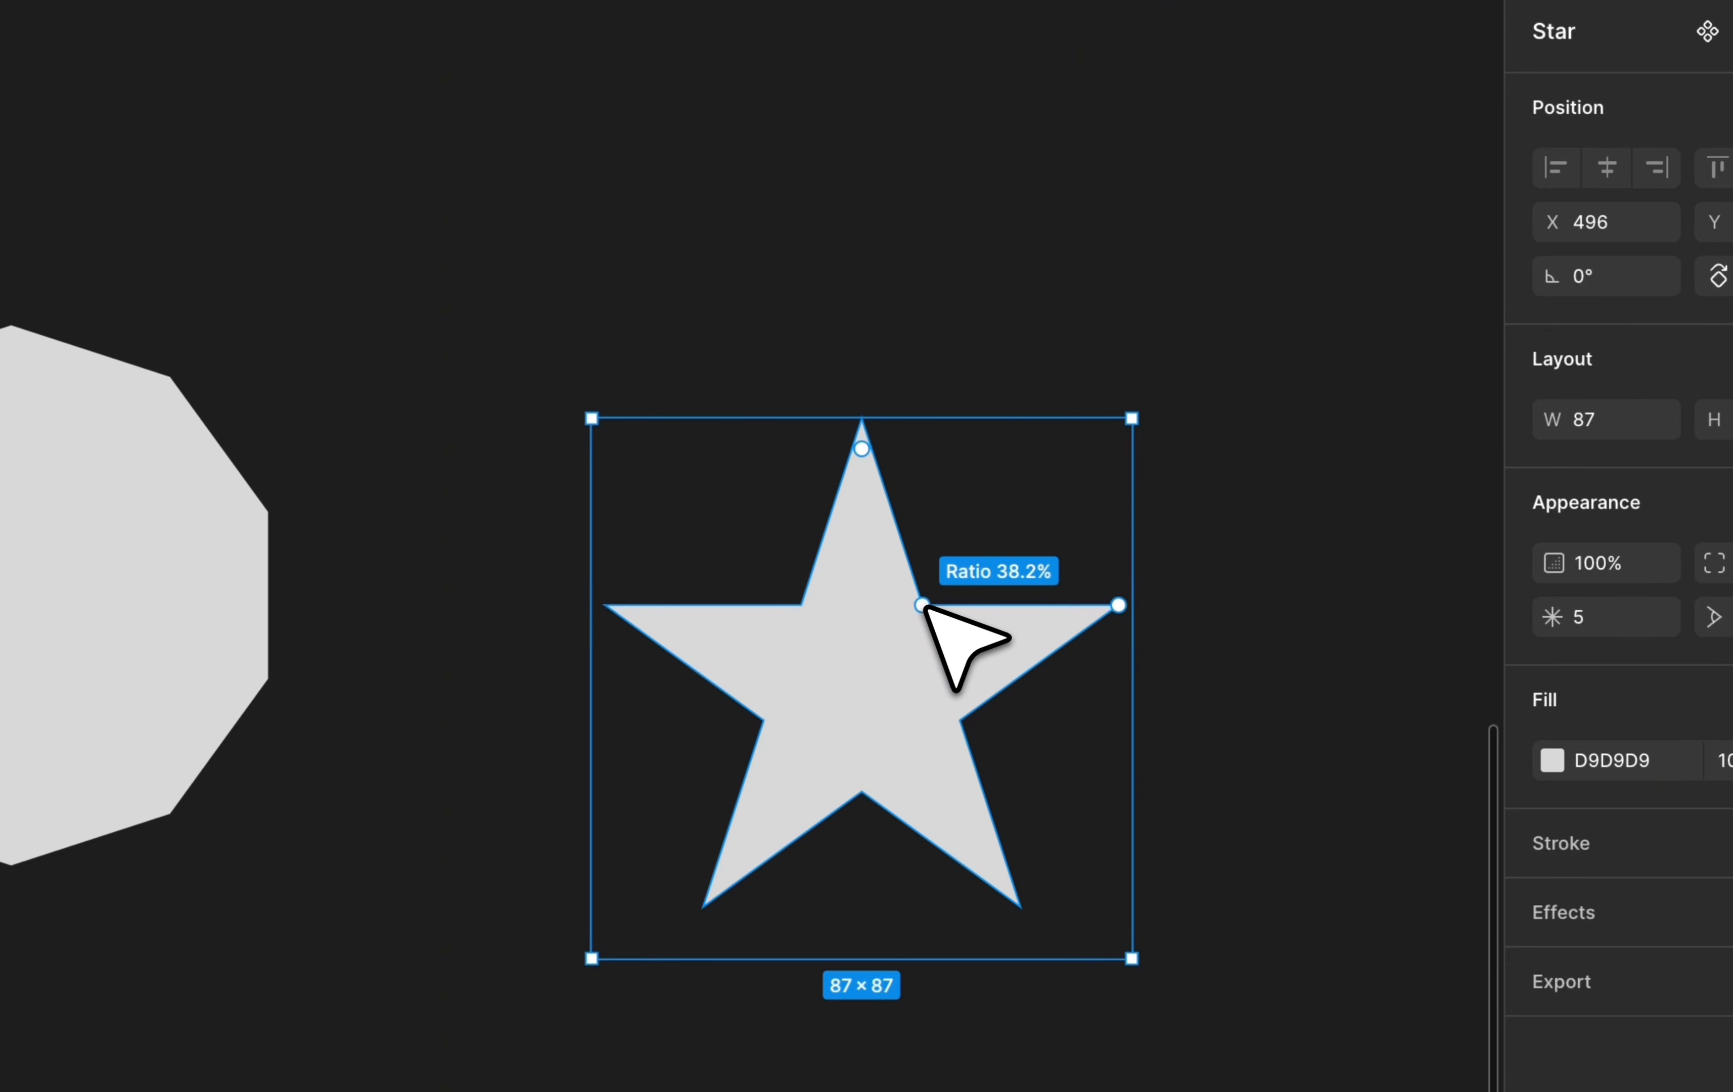
pyautogui.moveTo(925, 603); pyautogui.dragTo(951, 564)
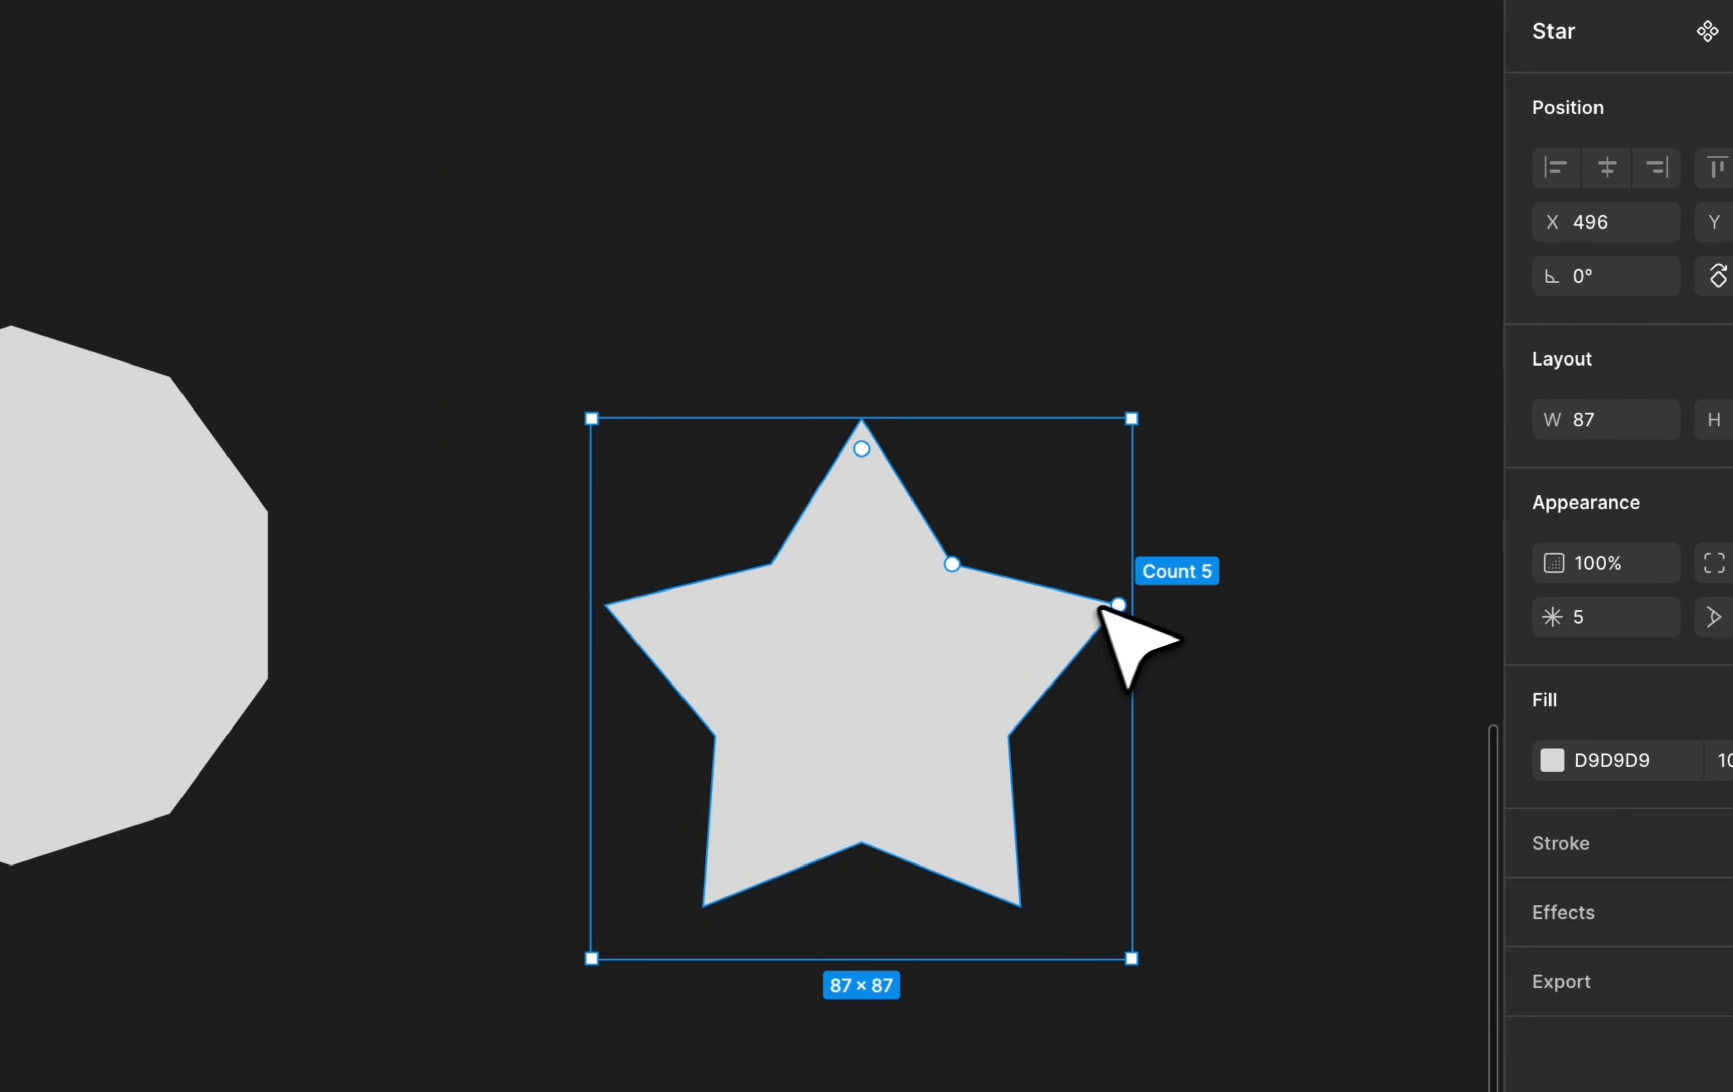
pyautogui.moveTo(1121, 605); pyautogui.dragTo(1000, 467)
pyautogui.moveTo(902, 542)
pyautogui.mouseDown()
pyautogui.moveTo(918, 543)
pyautogui.moveTo(912, 564)
pyautogui.mouseUp()
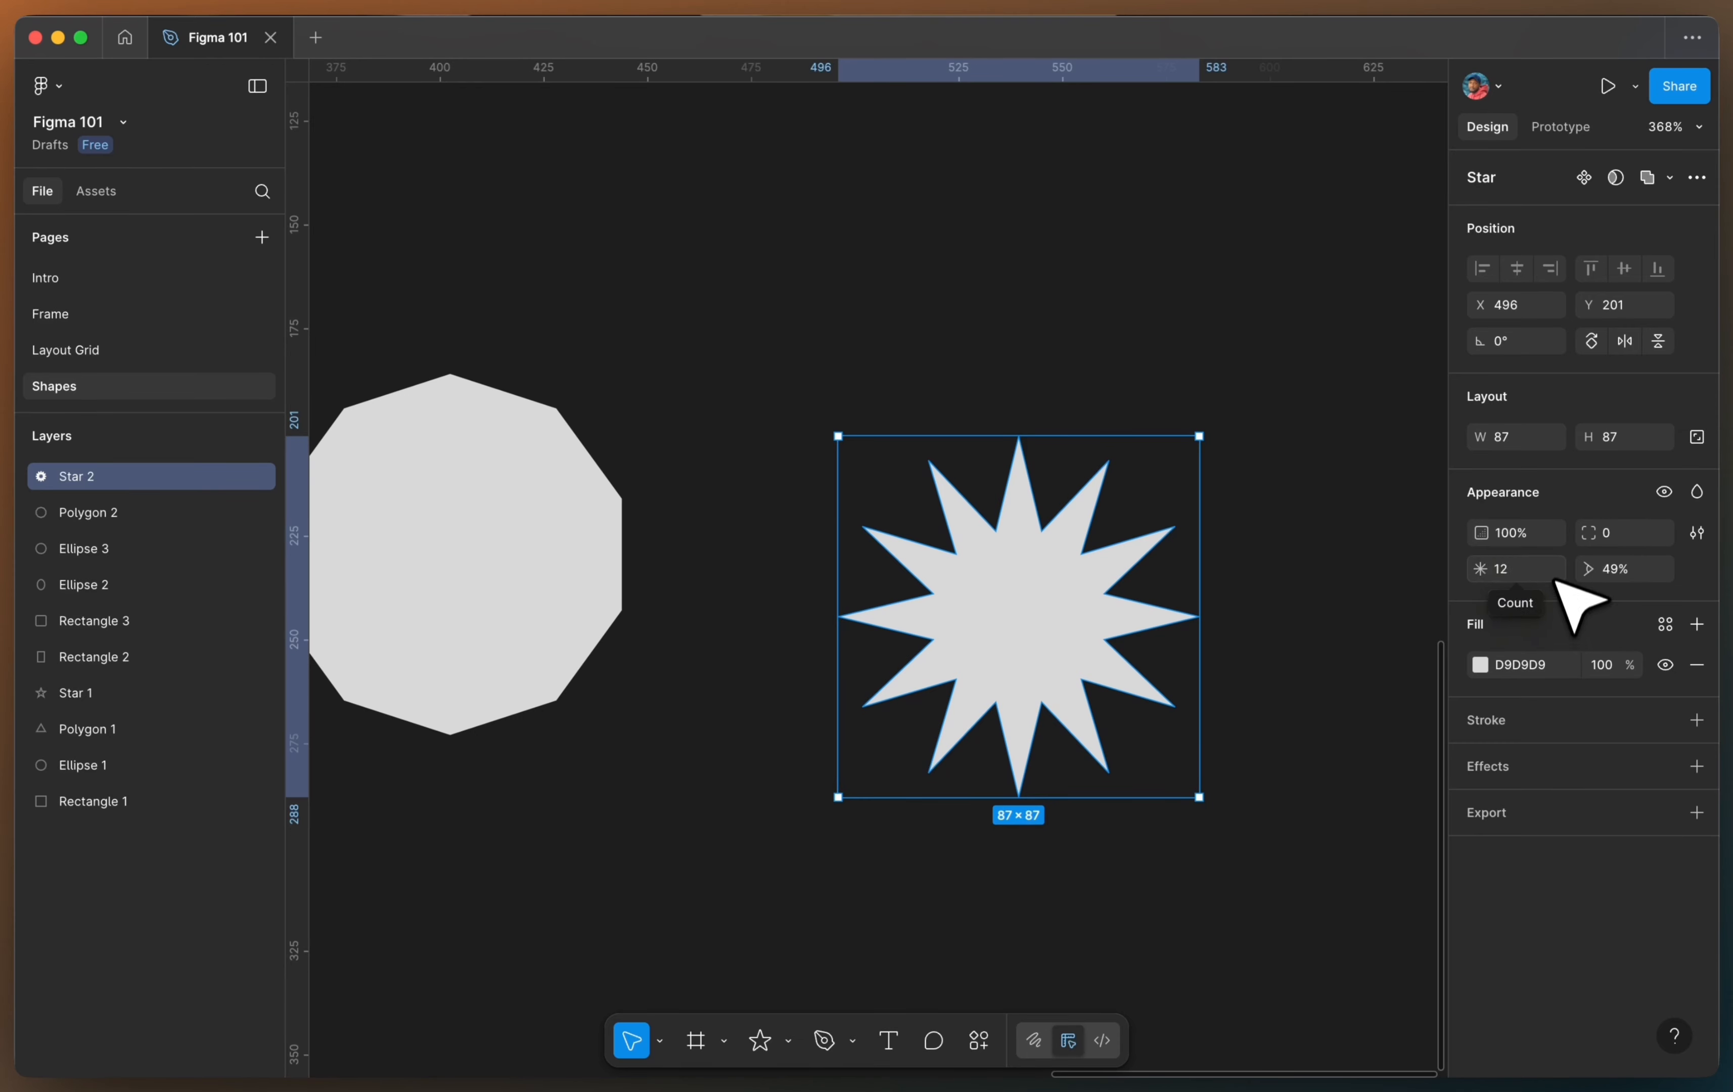
# Step: Set the star's count to 6 and its ratio to 60%, and deselect it
pyautogui.click(1554, 578)
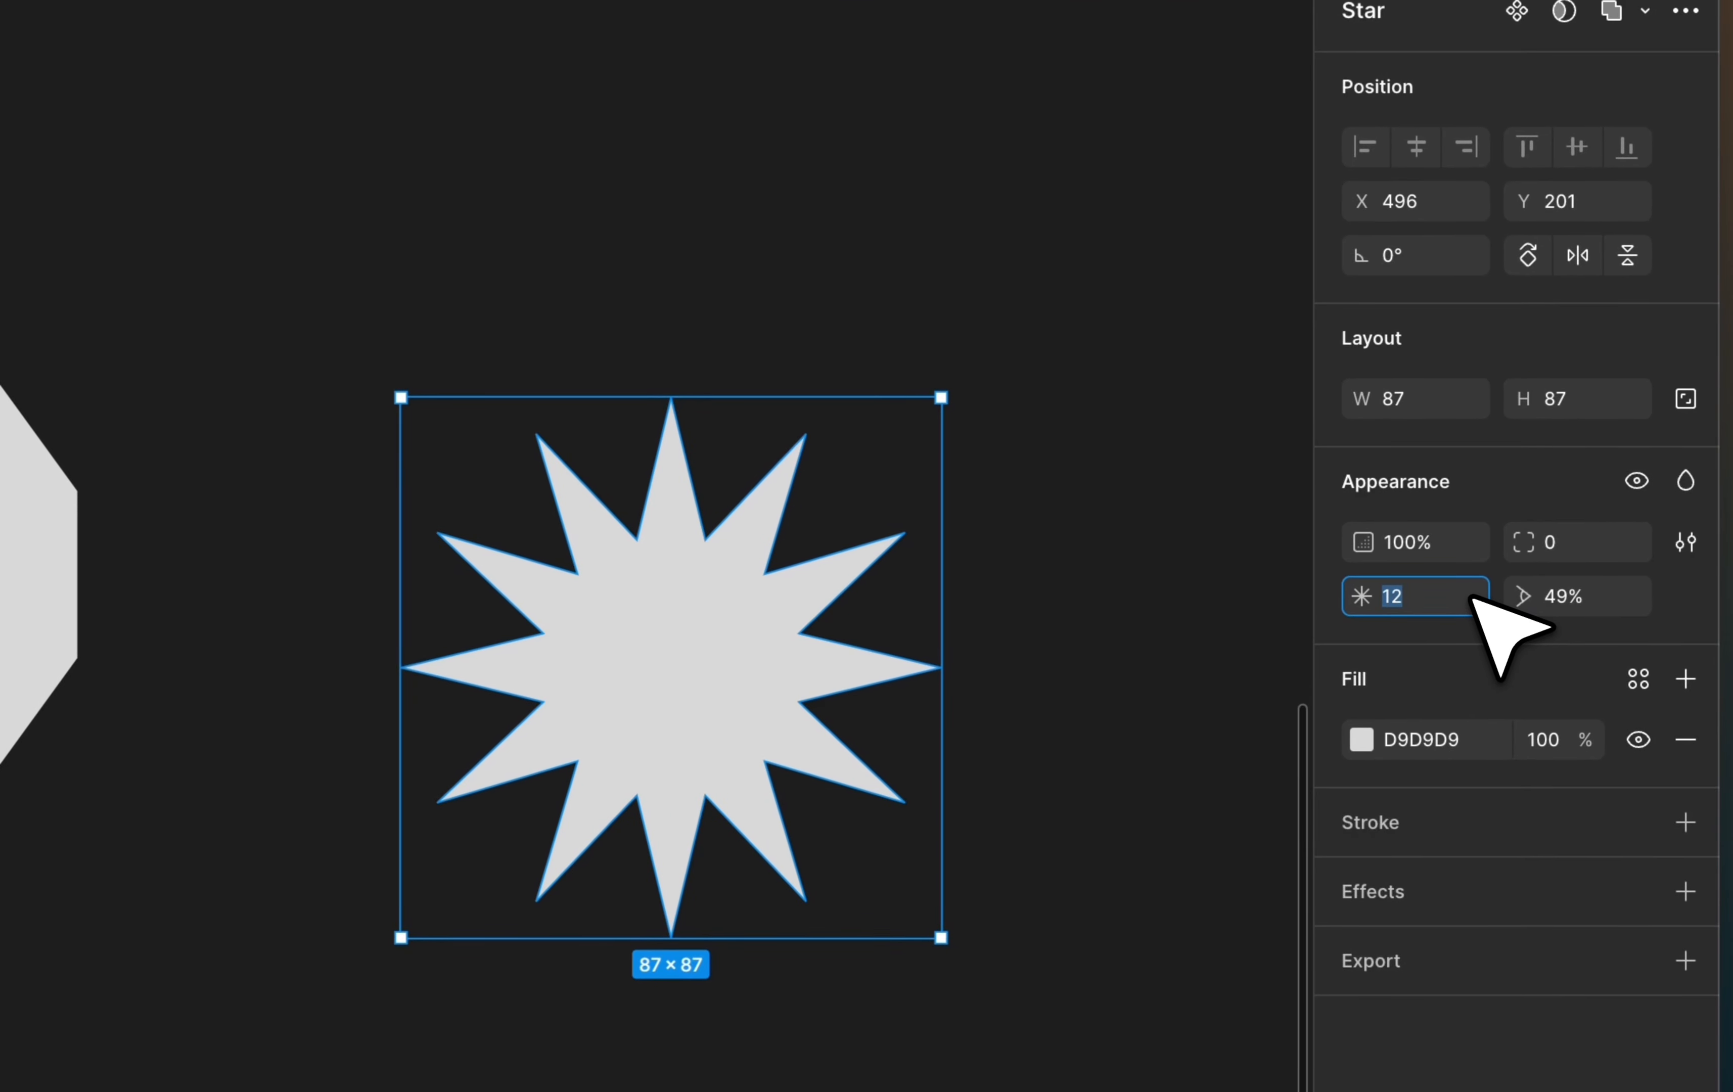
pyautogui.write('6')
pyautogui.press('Return')
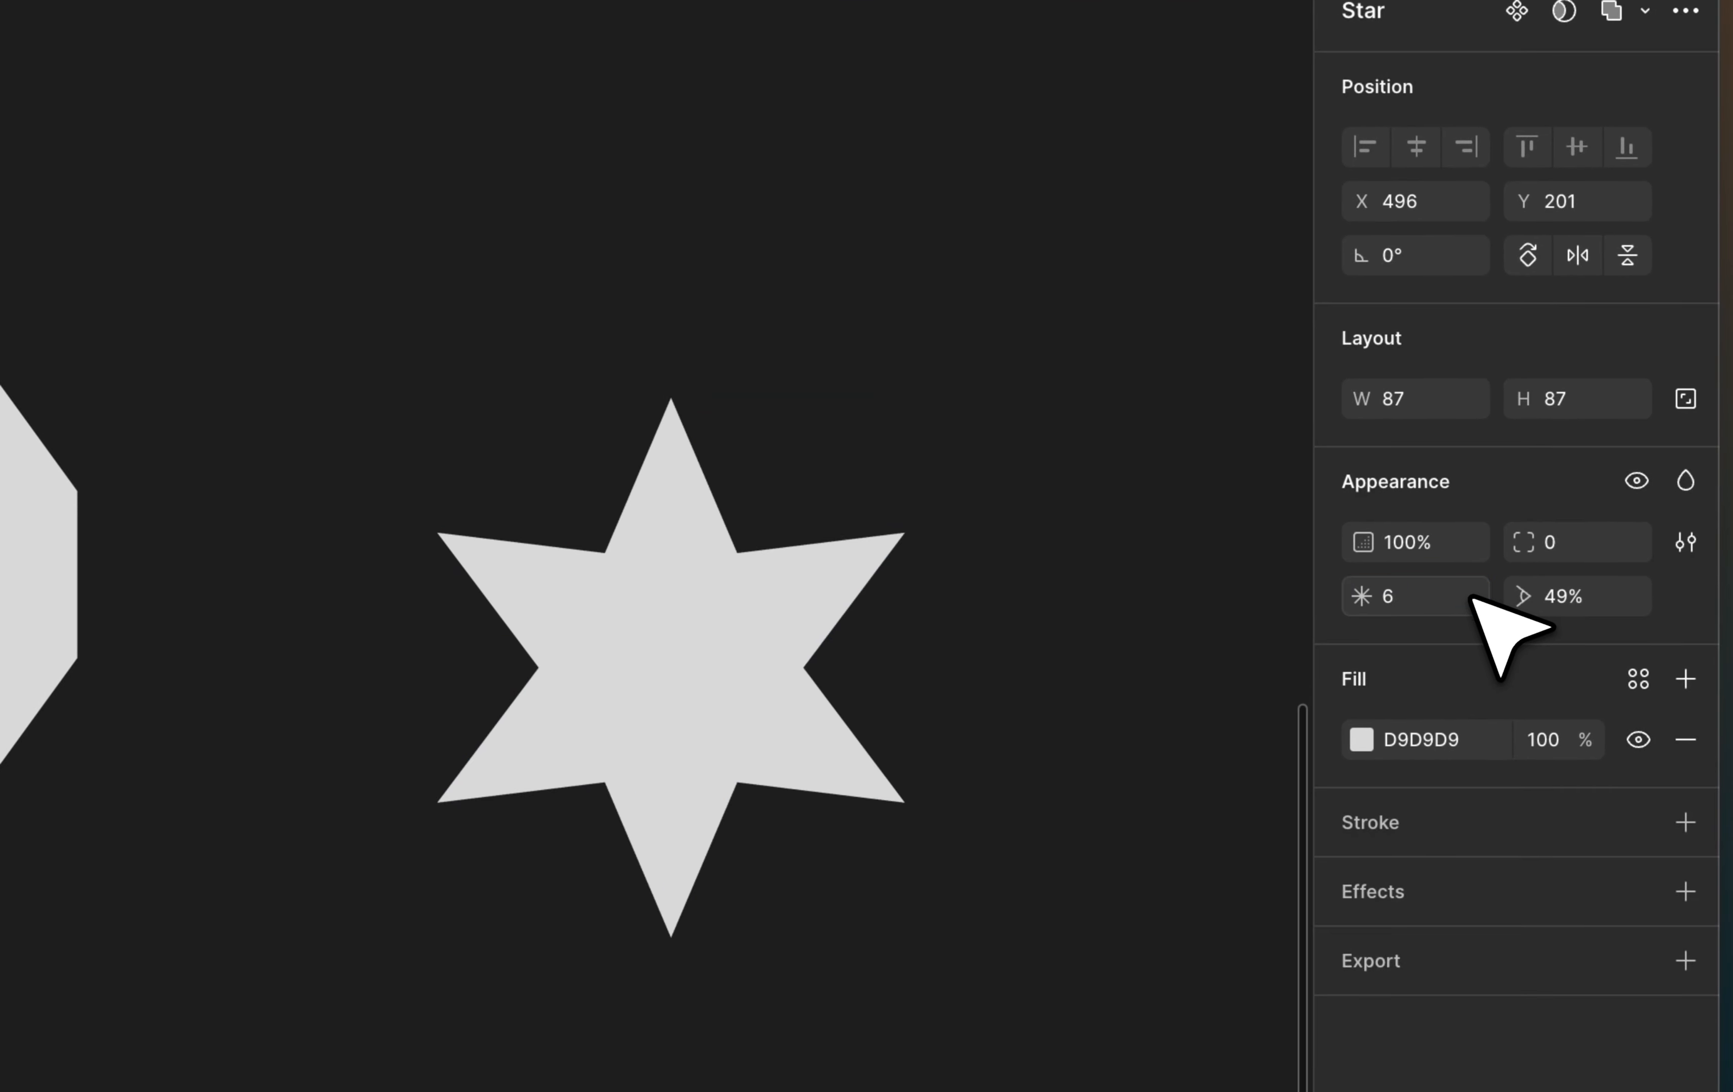
pyautogui.click(1591, 597)
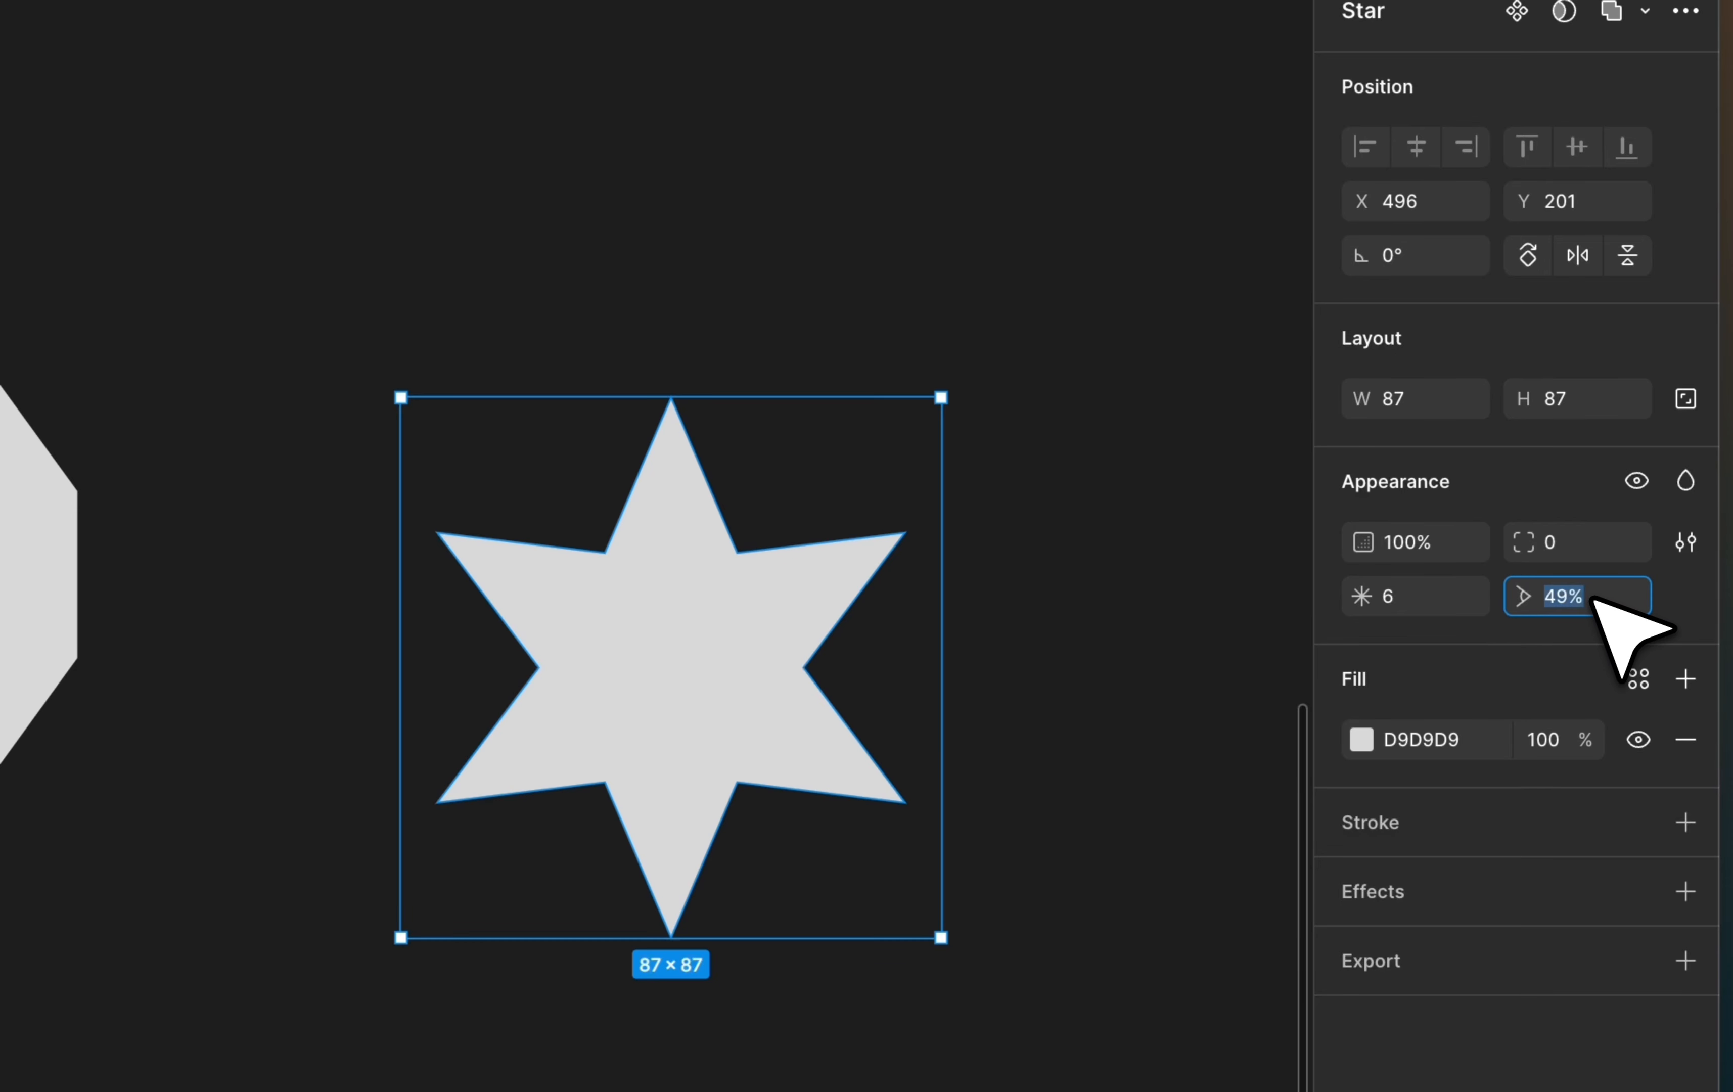
pyautogui.write('60')
pyautogui.press('Return')
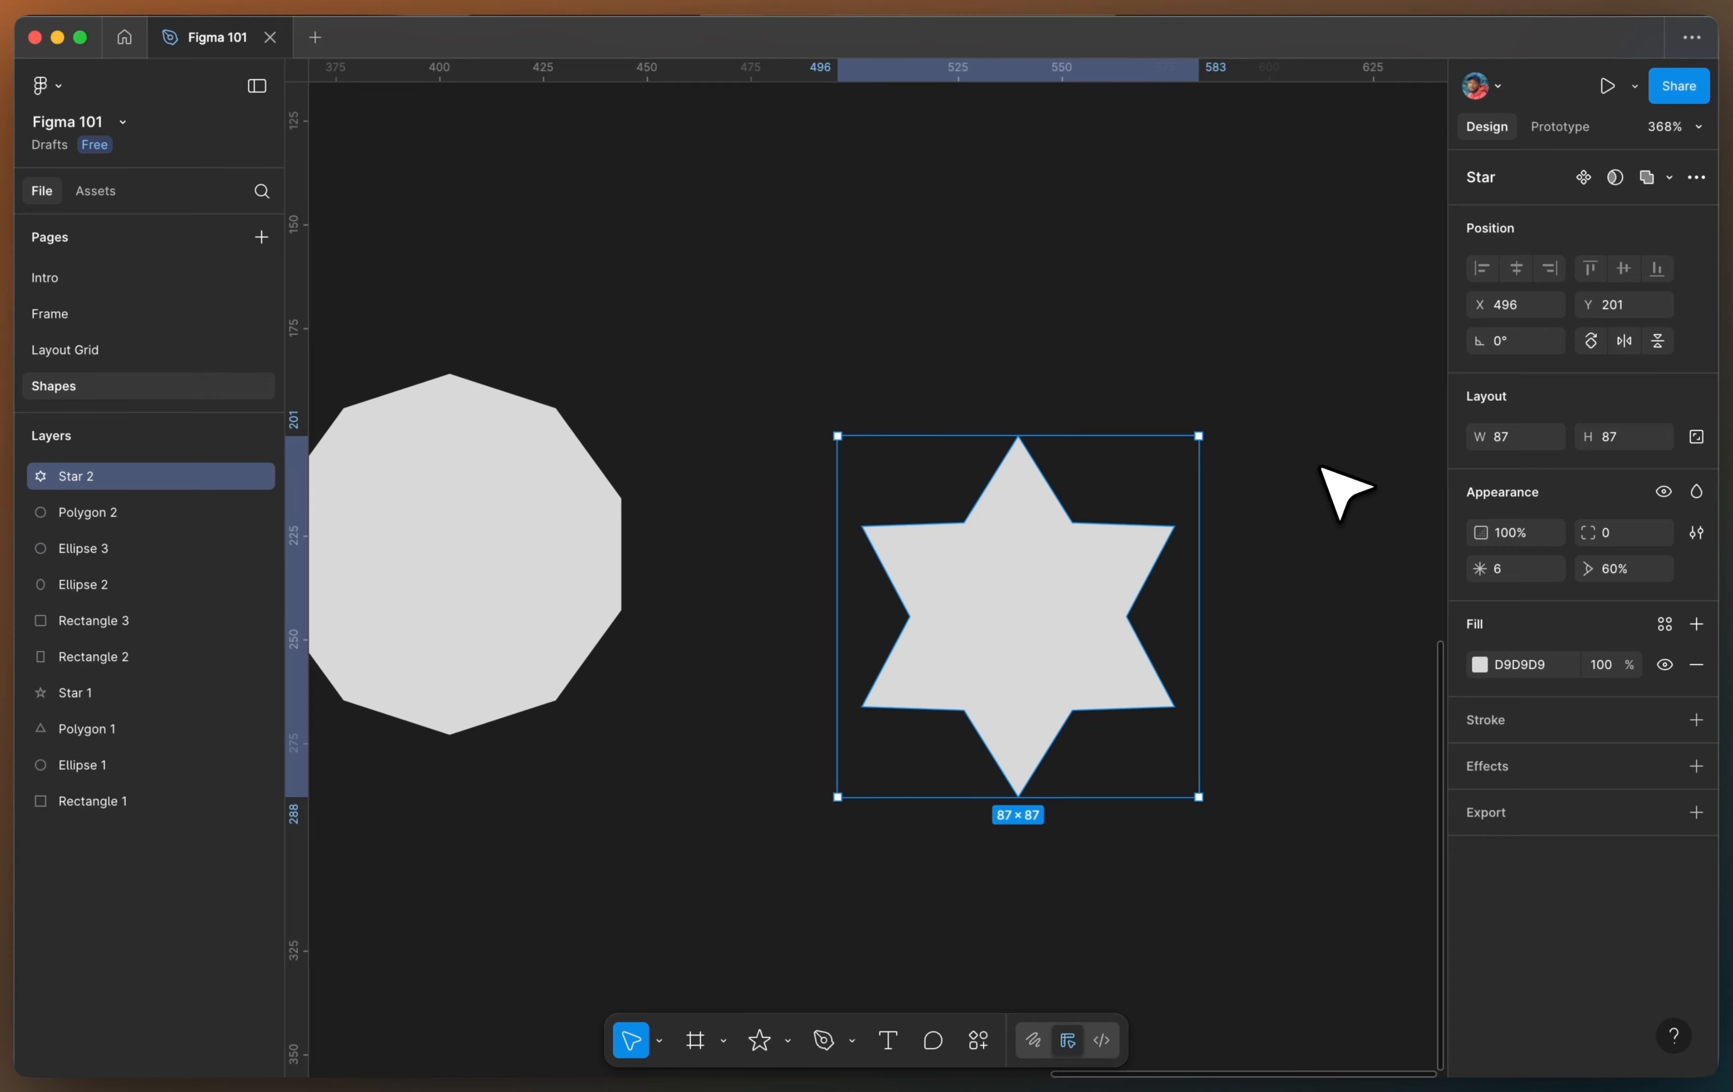
pyautogui.click(1296, 479)
# Step: Draw a line about 159 long sloping down to the right in the empty area below the shapes
pyautogui.scroll(-3, 889, 937)
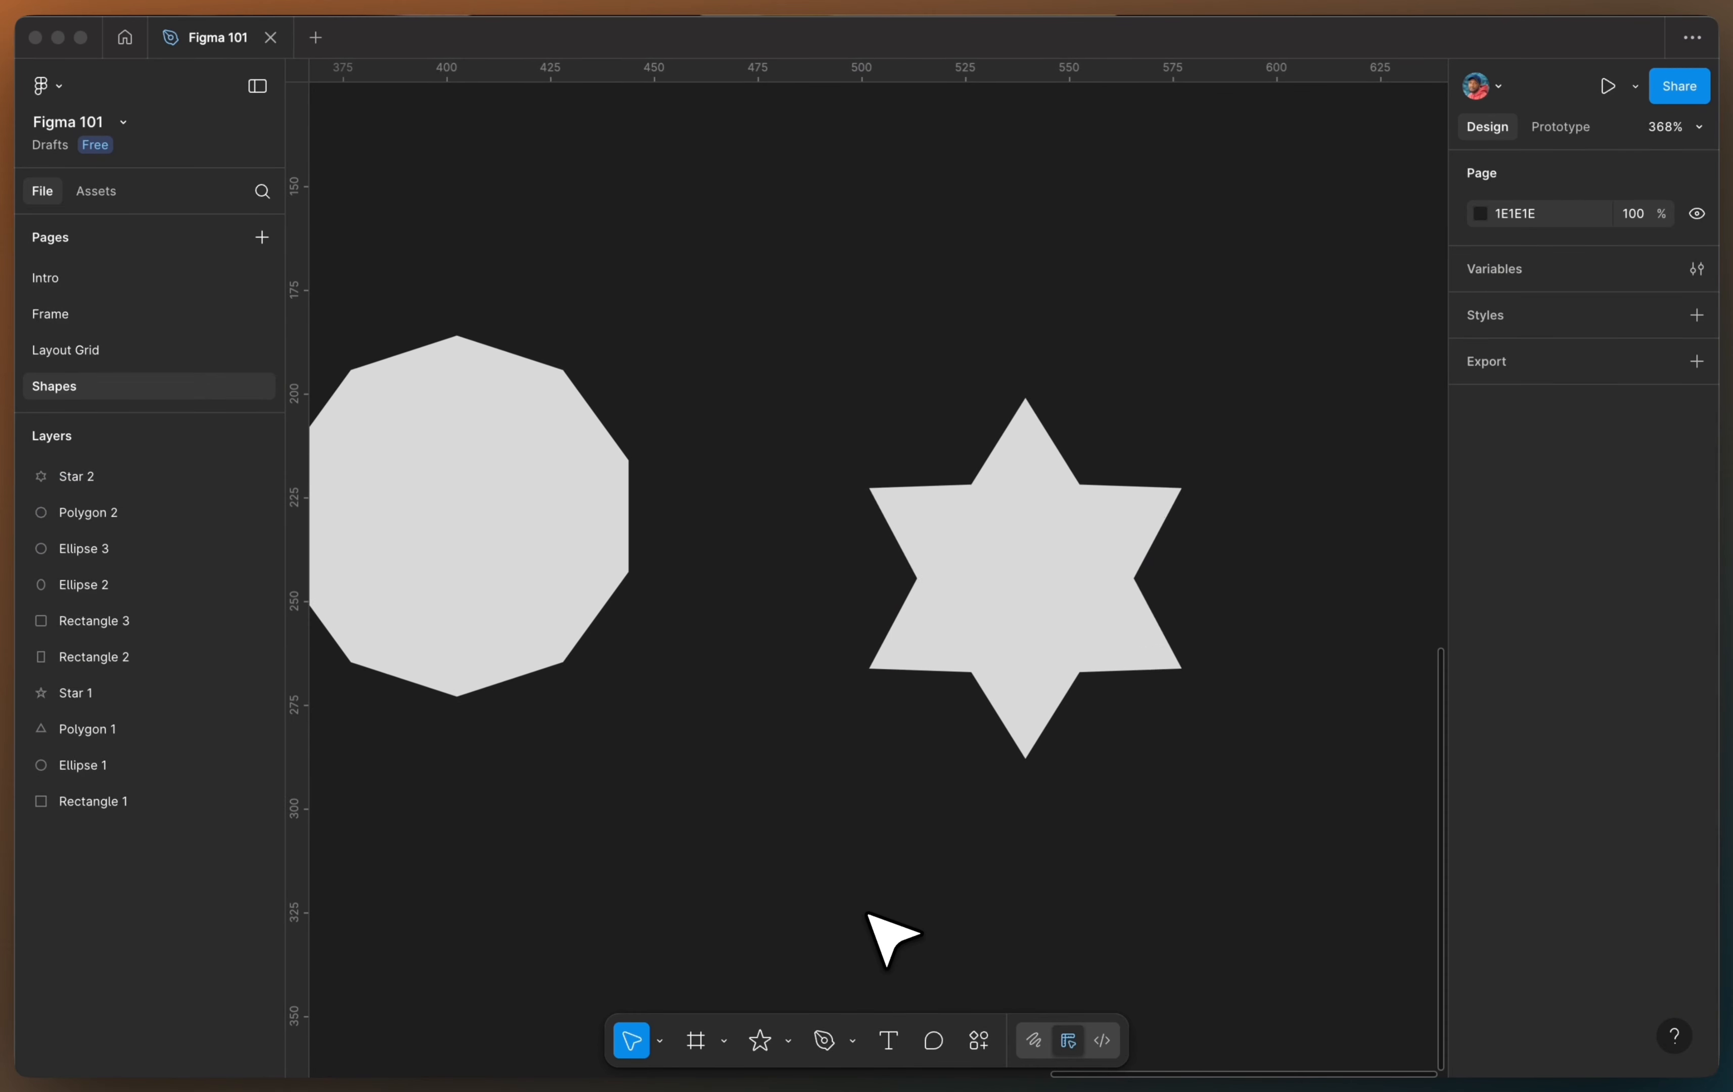
pyautogui.click(788, 1041)
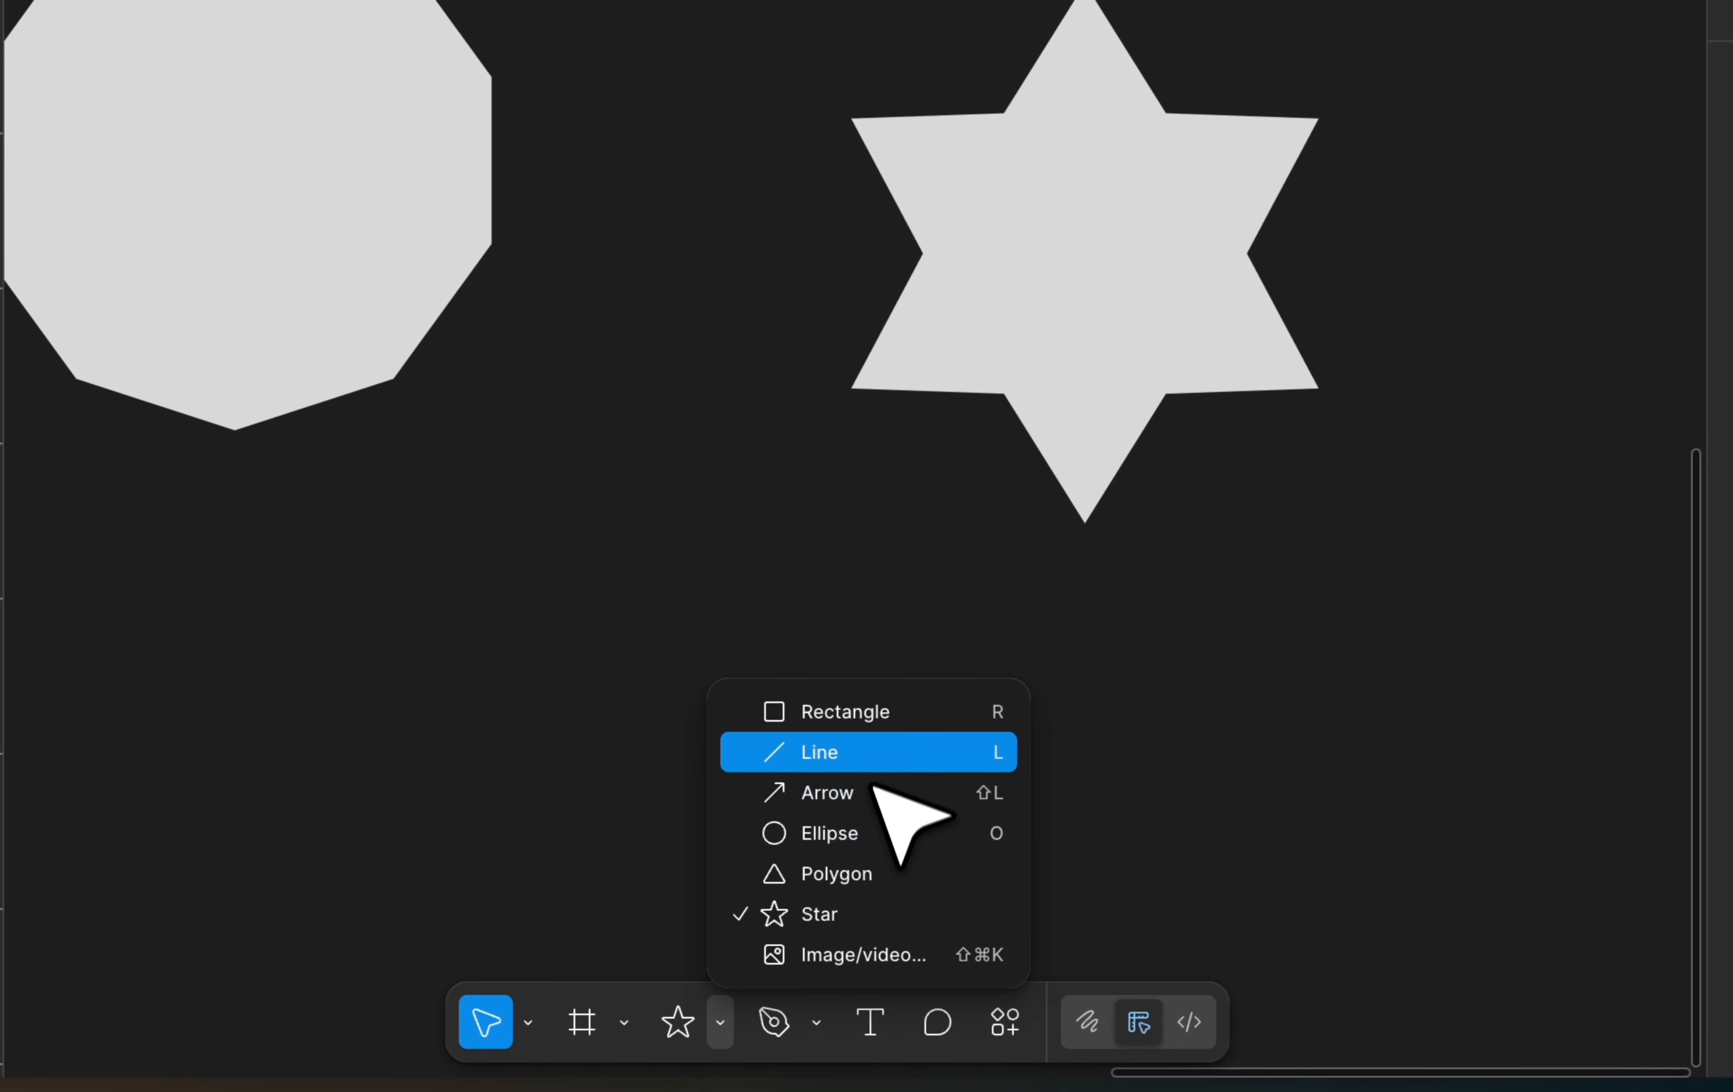
pyautogui.click(870, 754)
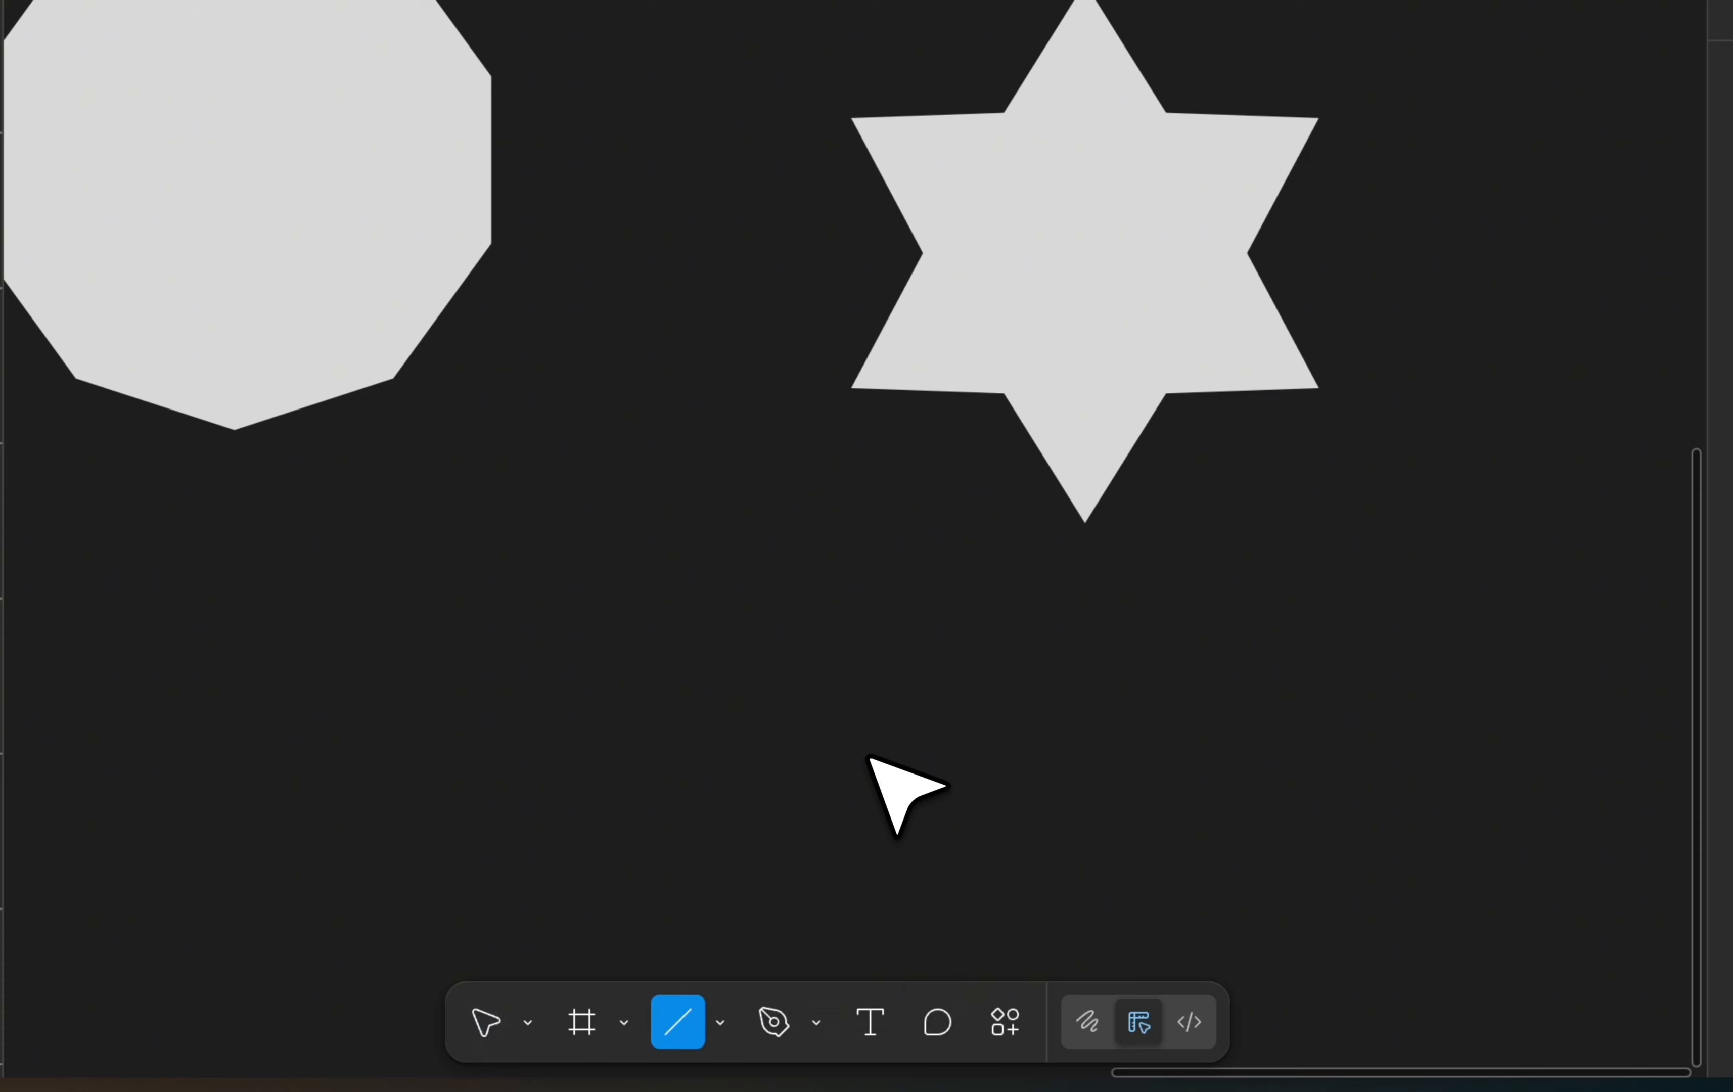
pyautogui.scroll(-3, 1028, 571)
pyautogui.scroll(-5, 1042, 536)
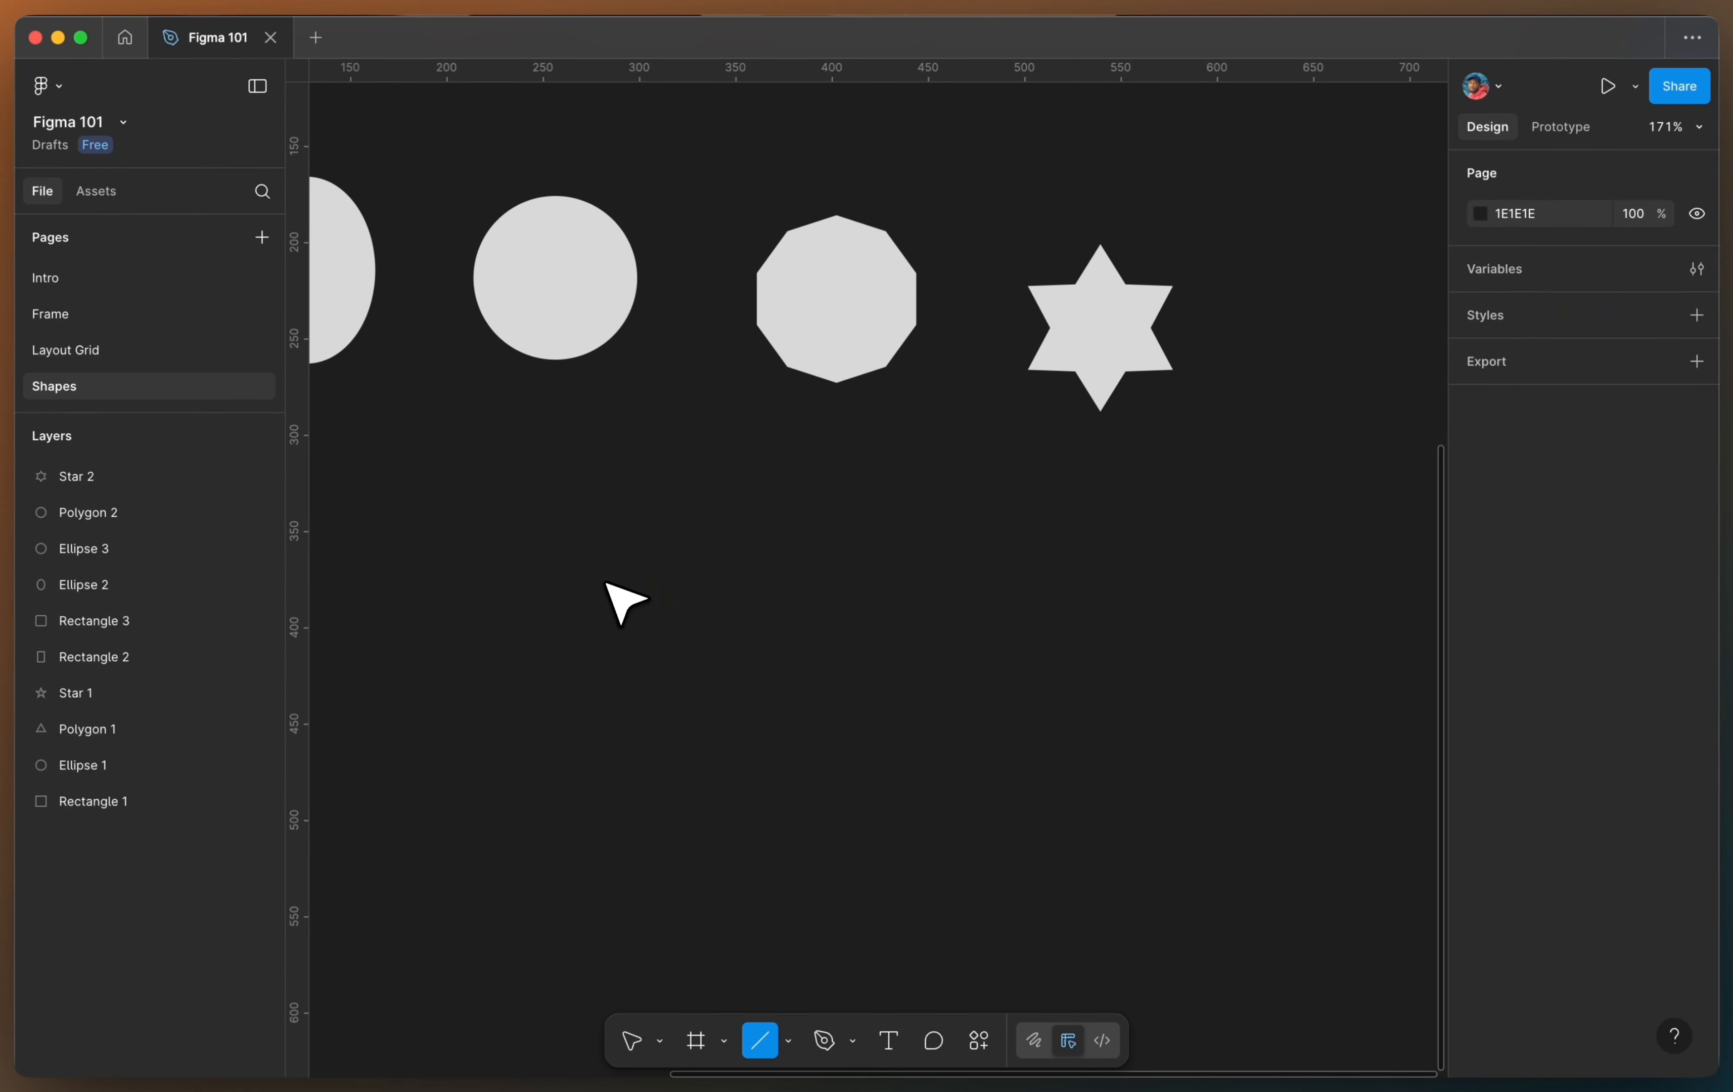
pyautogui.moveTo(602, 581); pyautogui.dragTo(888, 701)
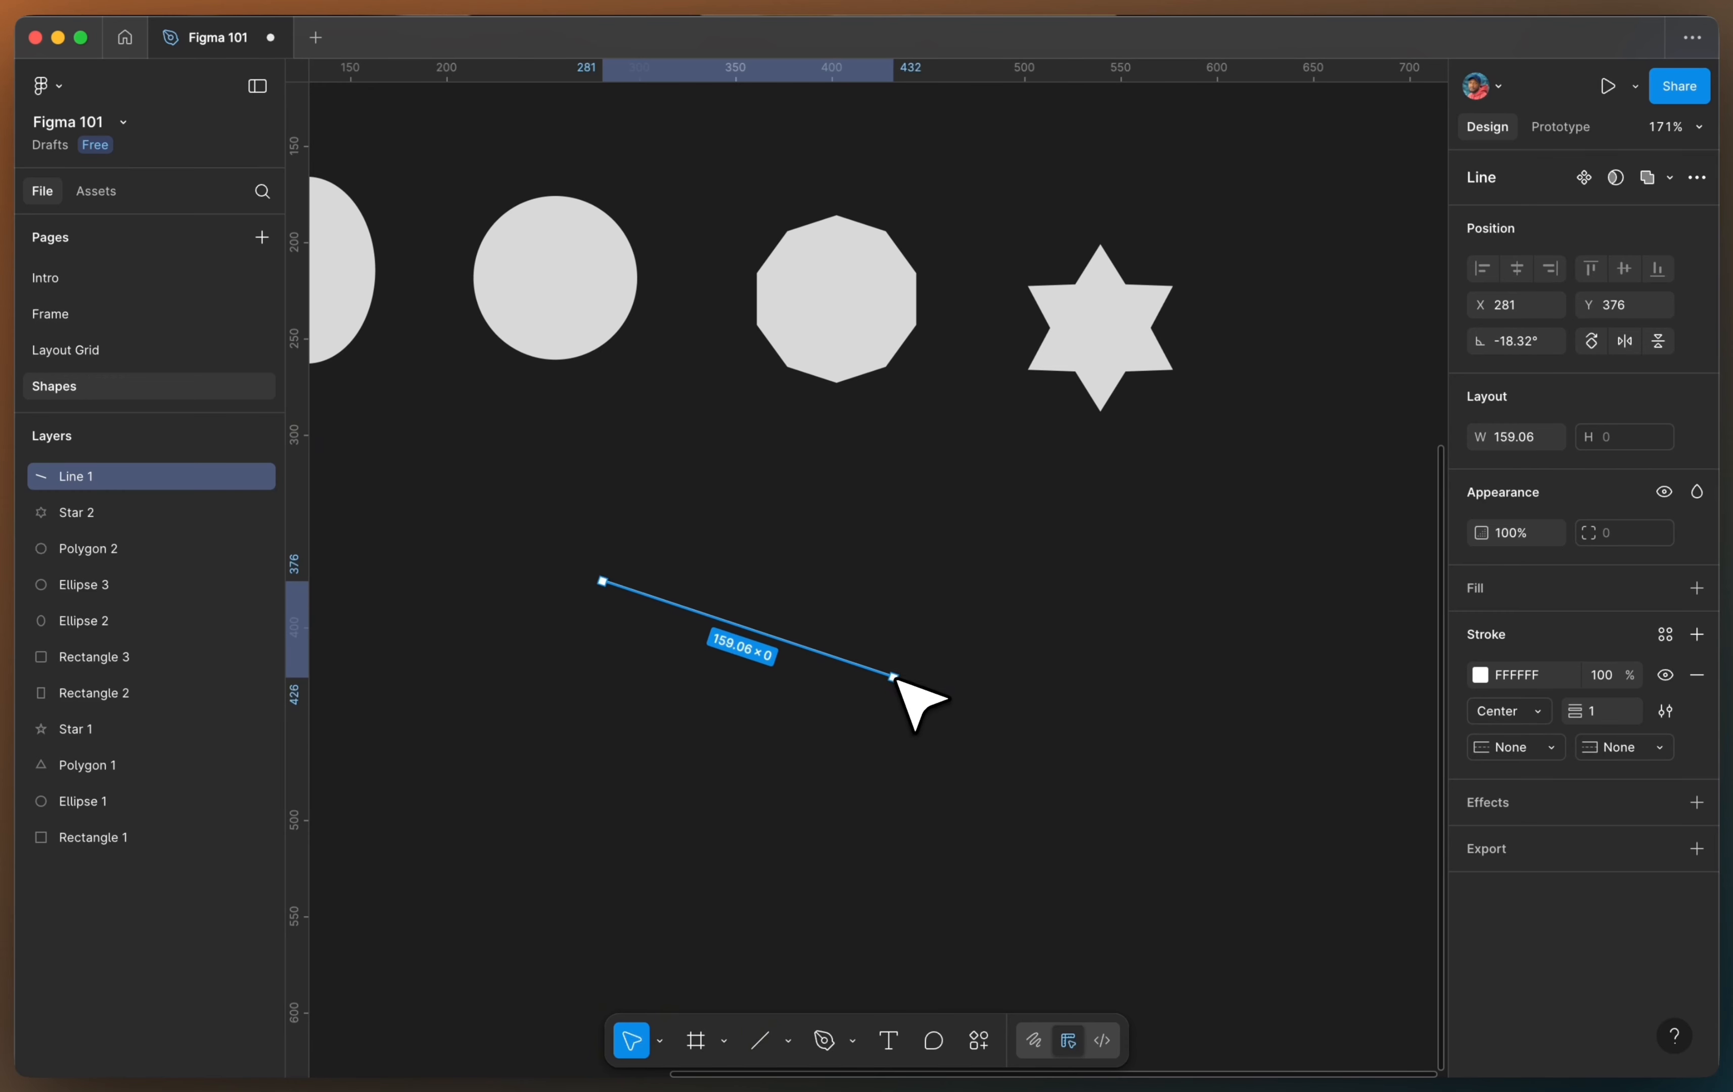
# Step: Draw a perfectly horizontal line about 159 long beneath the sloping line
pyautogui.scroll(-3, 895, 679)
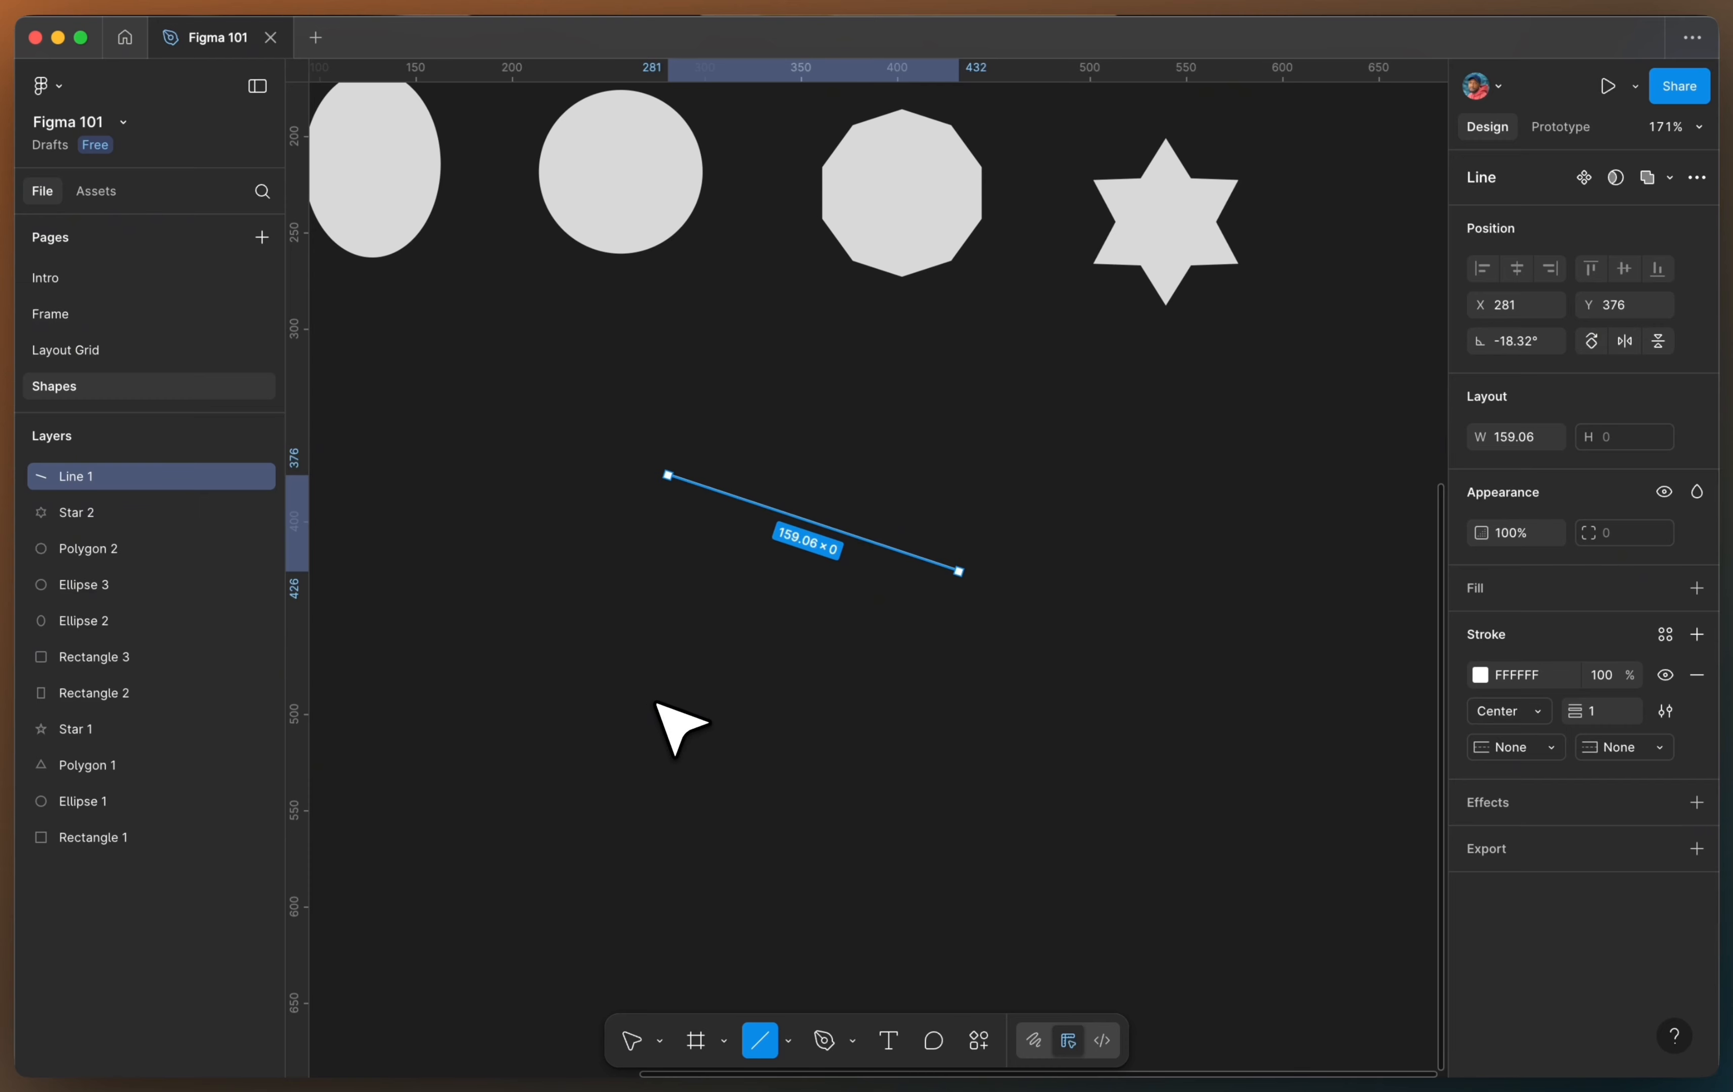
pyautogui.moveTo(652, 702); pyautogui.dragTo(865, 693)
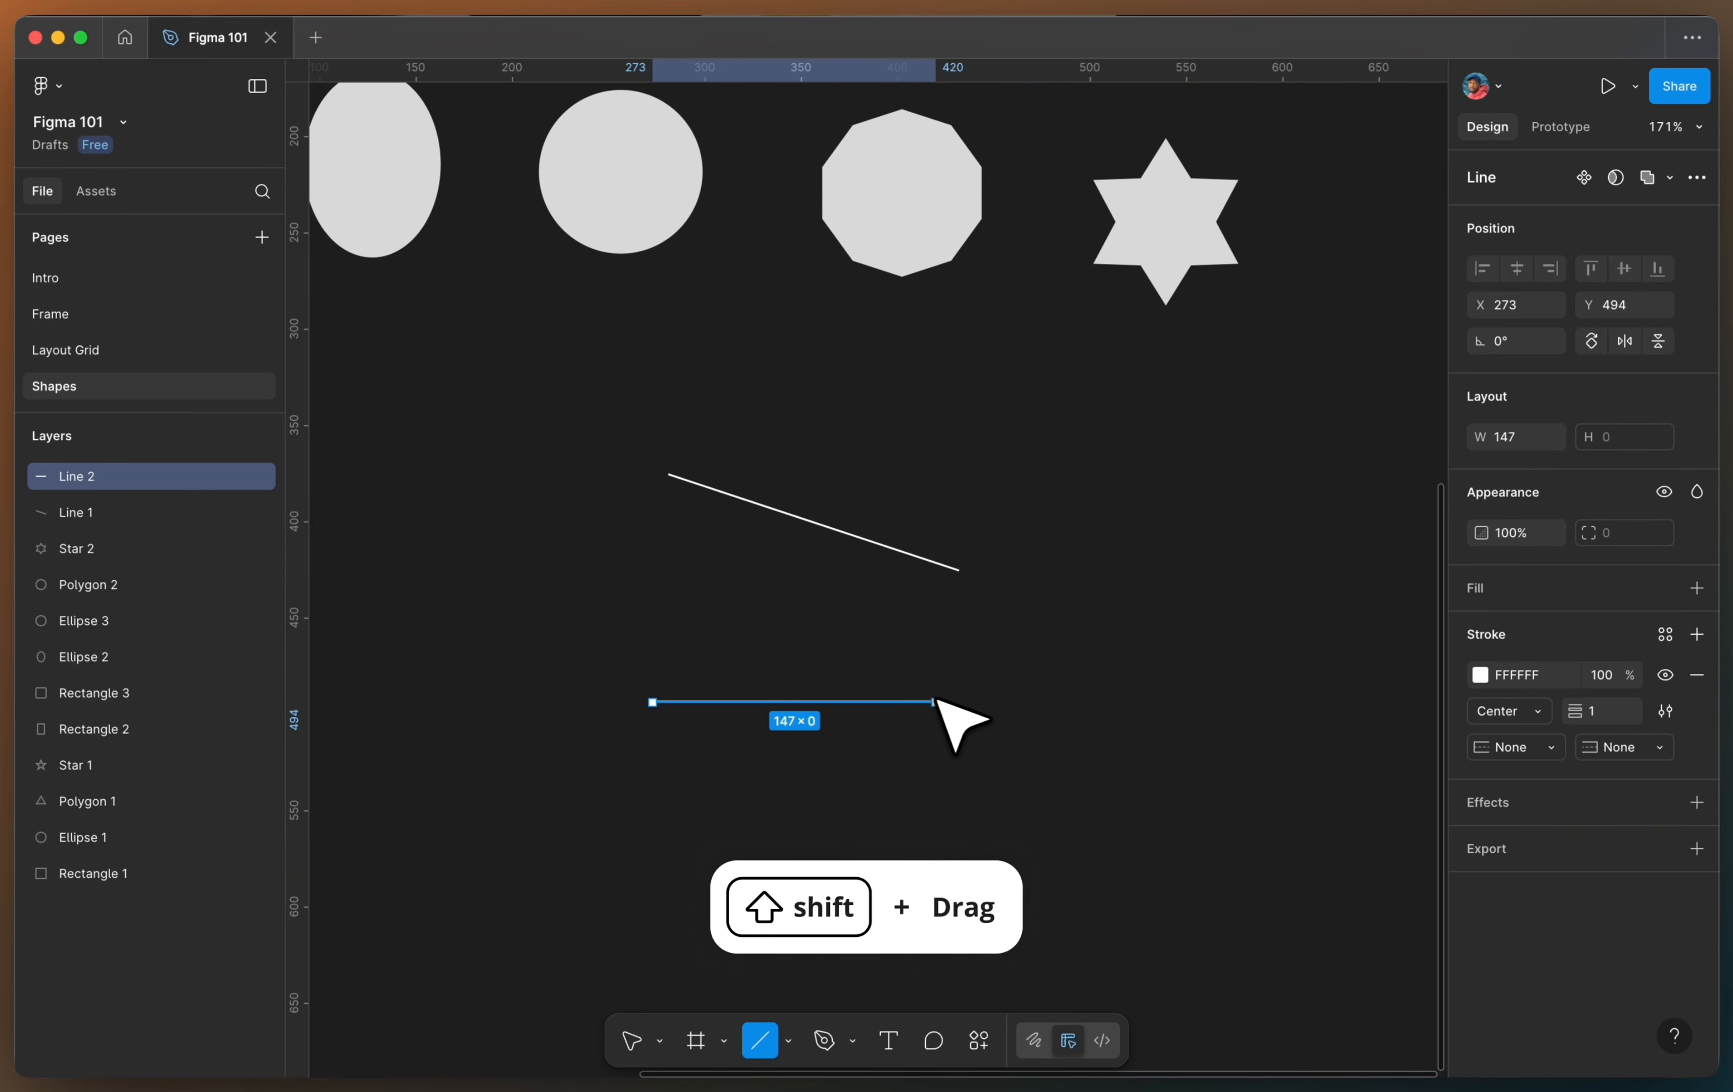
pyautogui.moveTo(944, 713)
pyautogui.mouseDown()
pyautogui.moveTo(912, 810)
pyautogui.moveTo(858, 866)
pyautogui.moveTo(912, 755)
pyautogui.moveTo(875, 612)
pyautogui.moveTo(578, 587)
pyautogui.moveTo(504, 694)
pyautogui.moveTo(545, 792)
pyautogui.moveTo(646, 852)
pyautogui.moveTo(763, 812)
pyautogui.moveTo(892, 654)
pyautogui.moveTo(696, 561)
pyautogui.moveTo(568, 793)
pyautogui.moveTo(935, 748)
pyautogui.mouseUp()
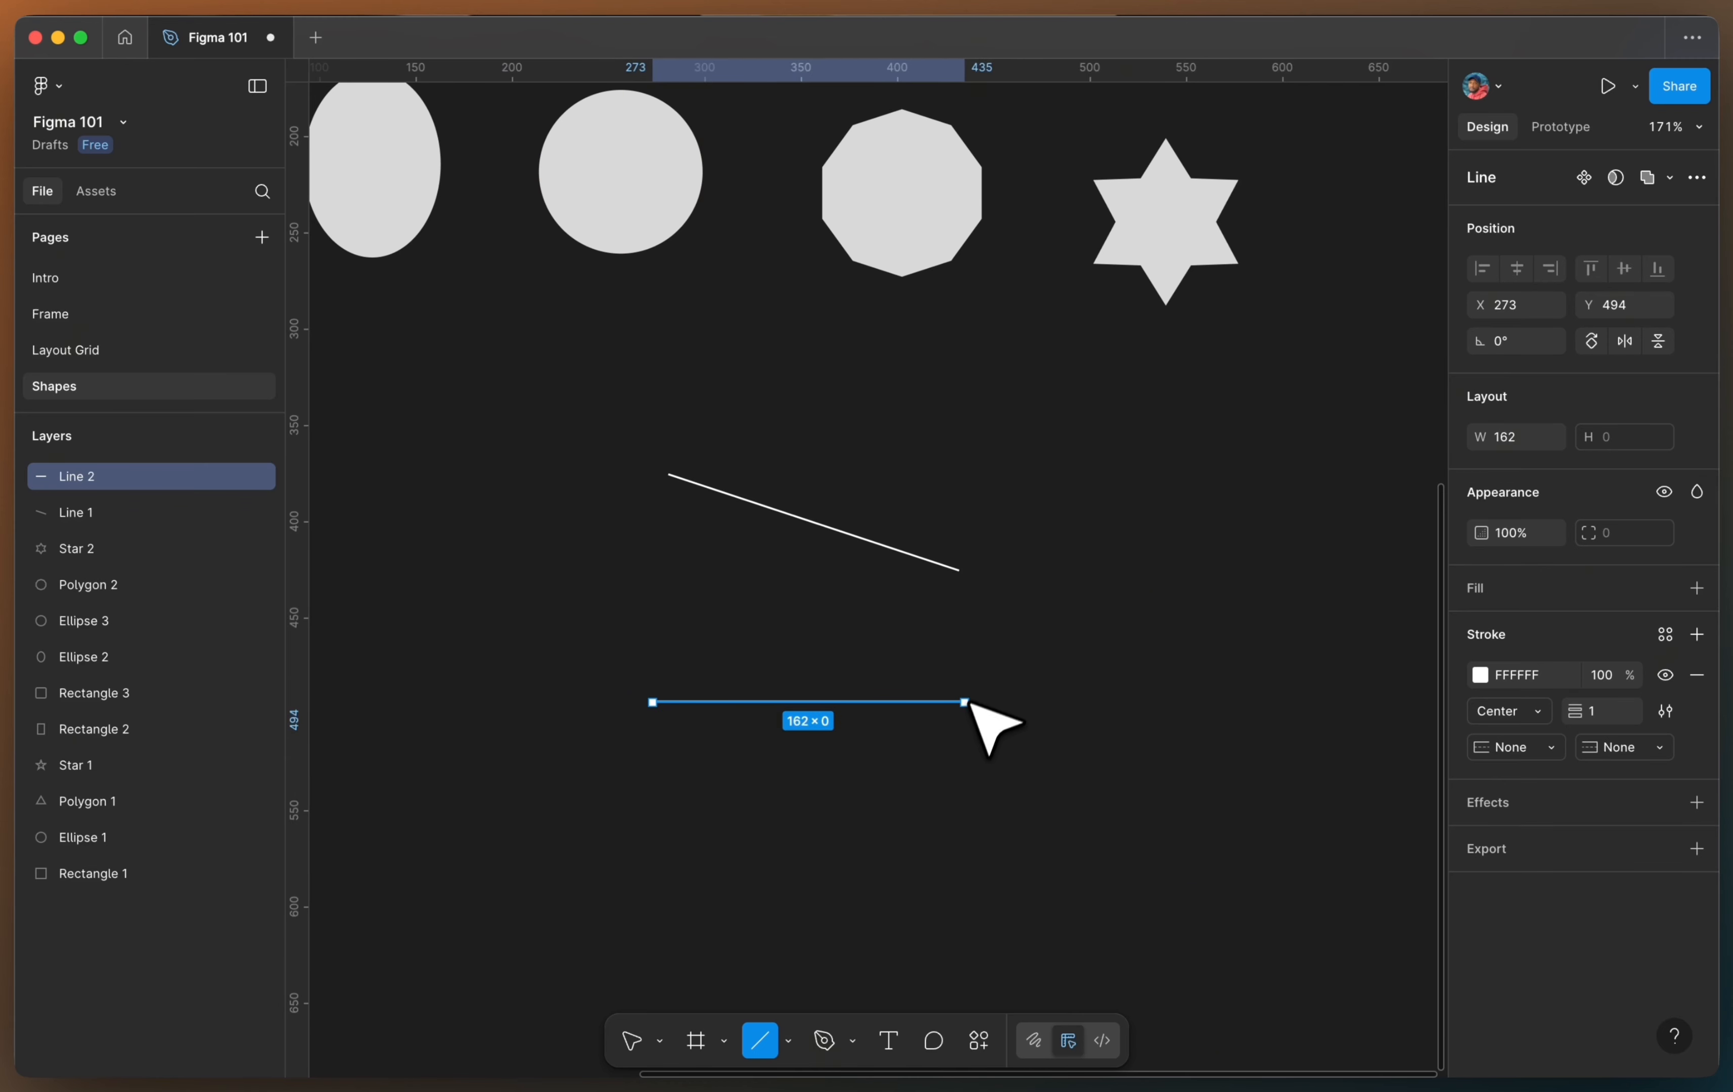
# Step: Increase the horizontal line's stroke weight to 6
pyautogui.scroll(5, 1014, 722)
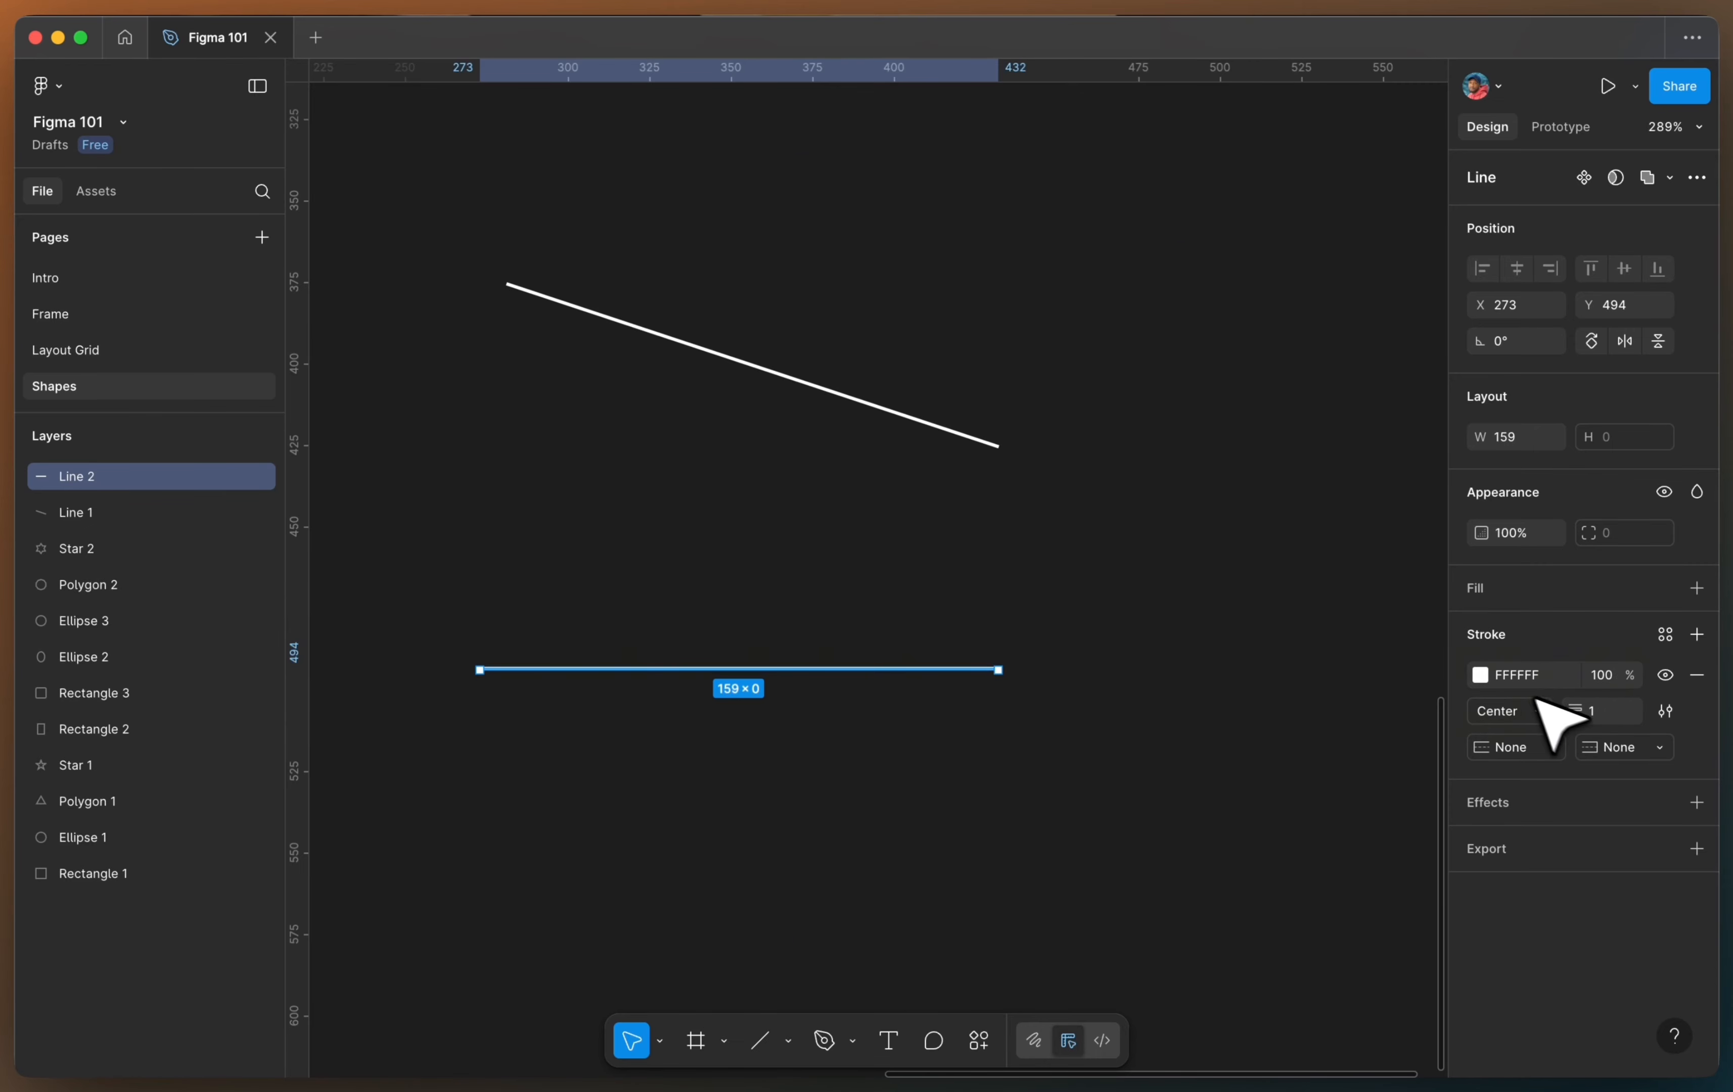
pyautogui.click(1610, 711)
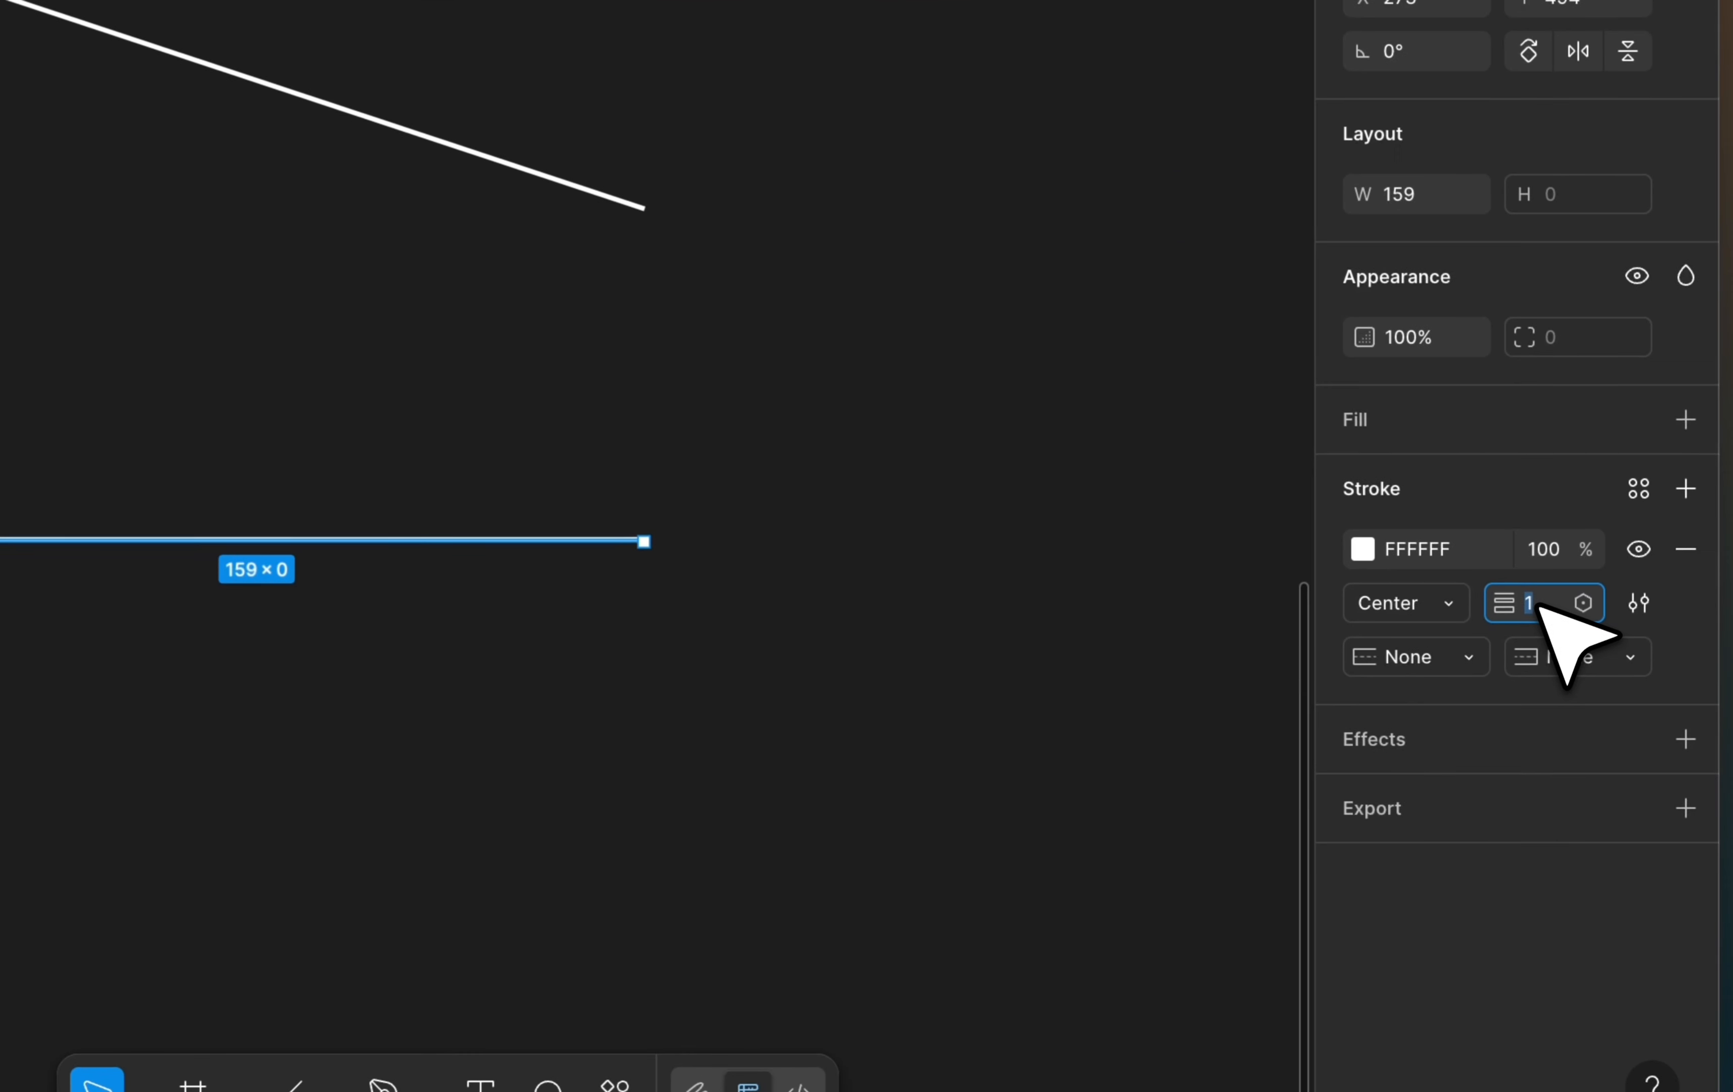
pyautogui.write('3')
pyautogui.press('Return')
pyautogui.press('Up')
pyautogui.press('Up')
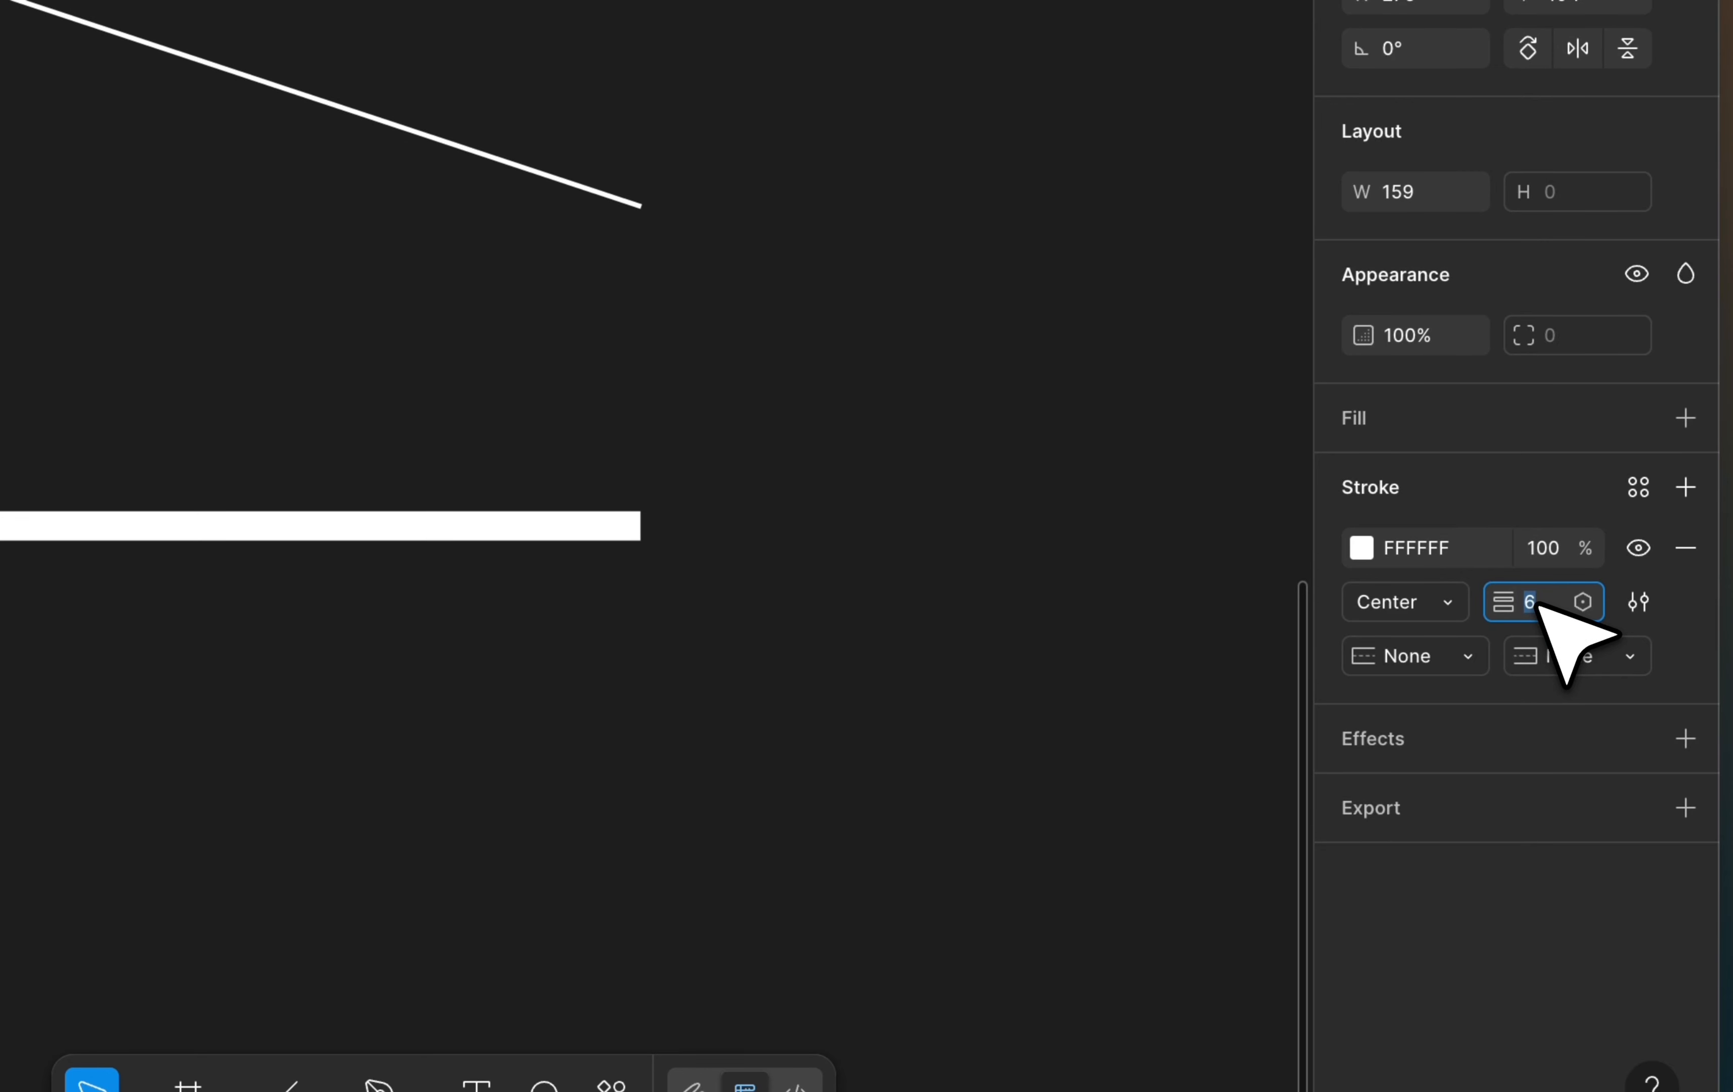
# Step: Set the horizontal line's stroke position to Inside
pyautogui.click(1446, 611)
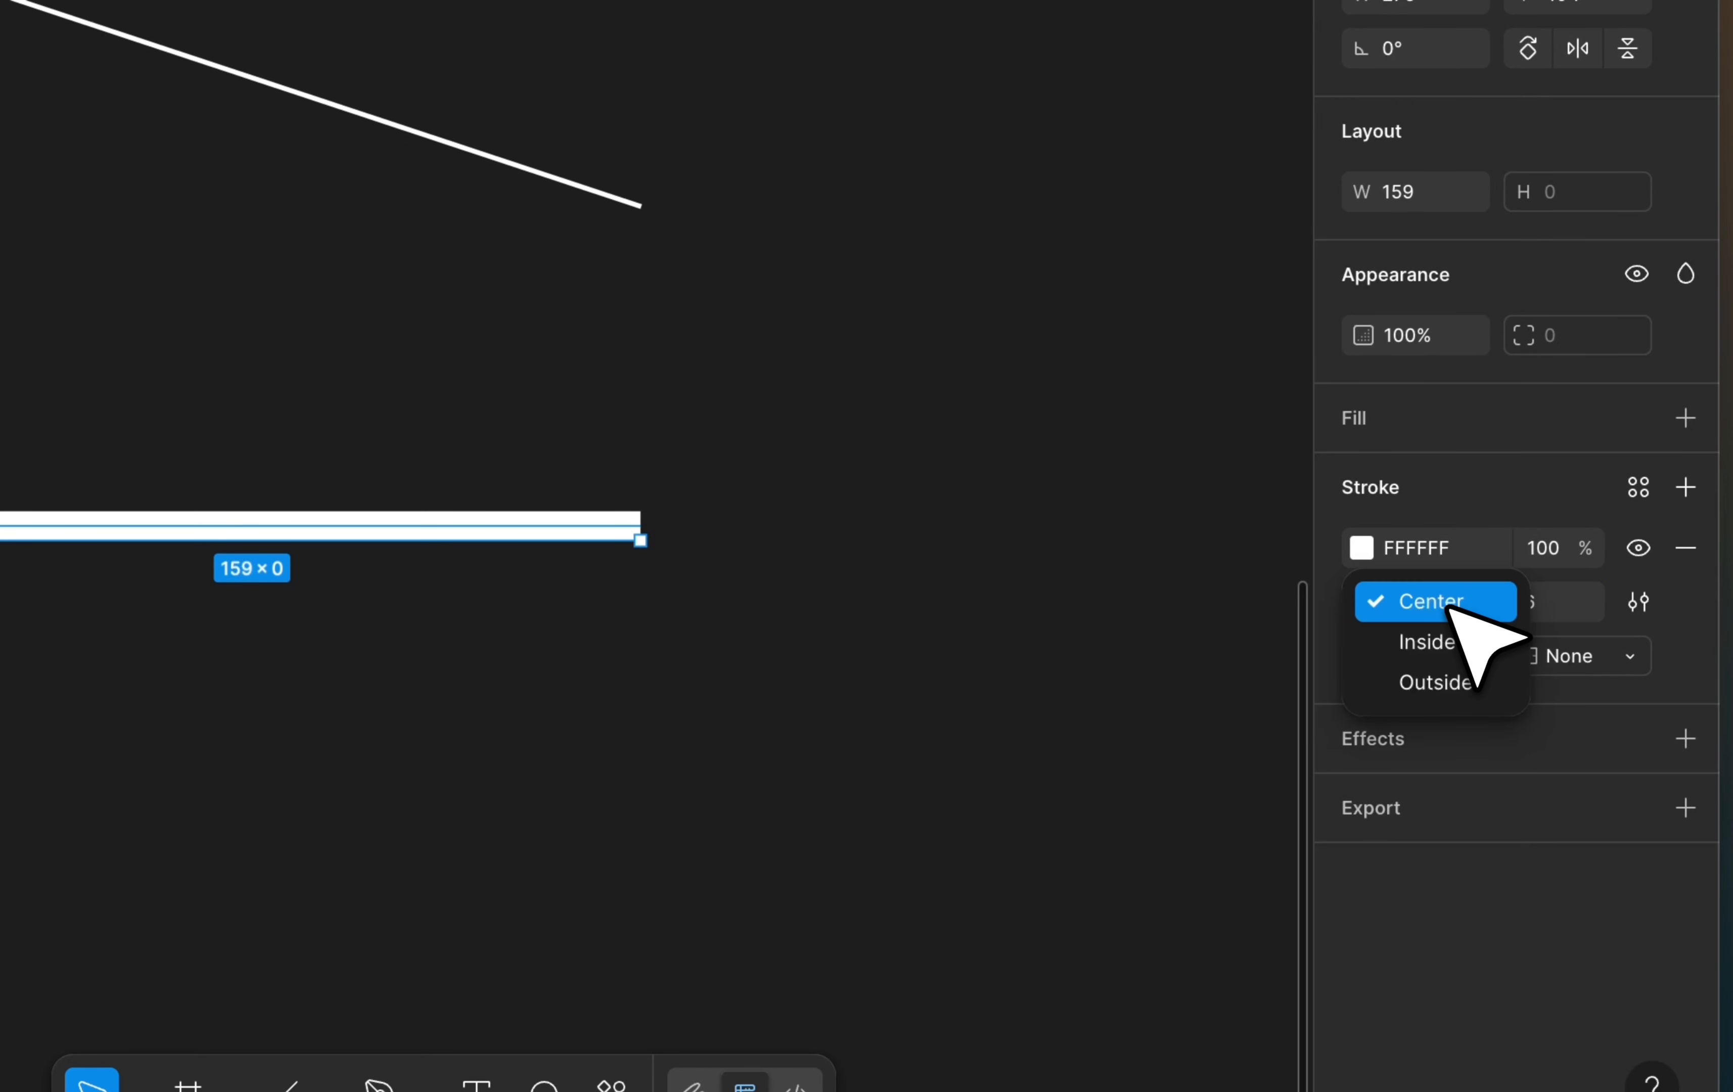
pyautogui.click(1458, 642)
pyautogui.click(1465, 655)
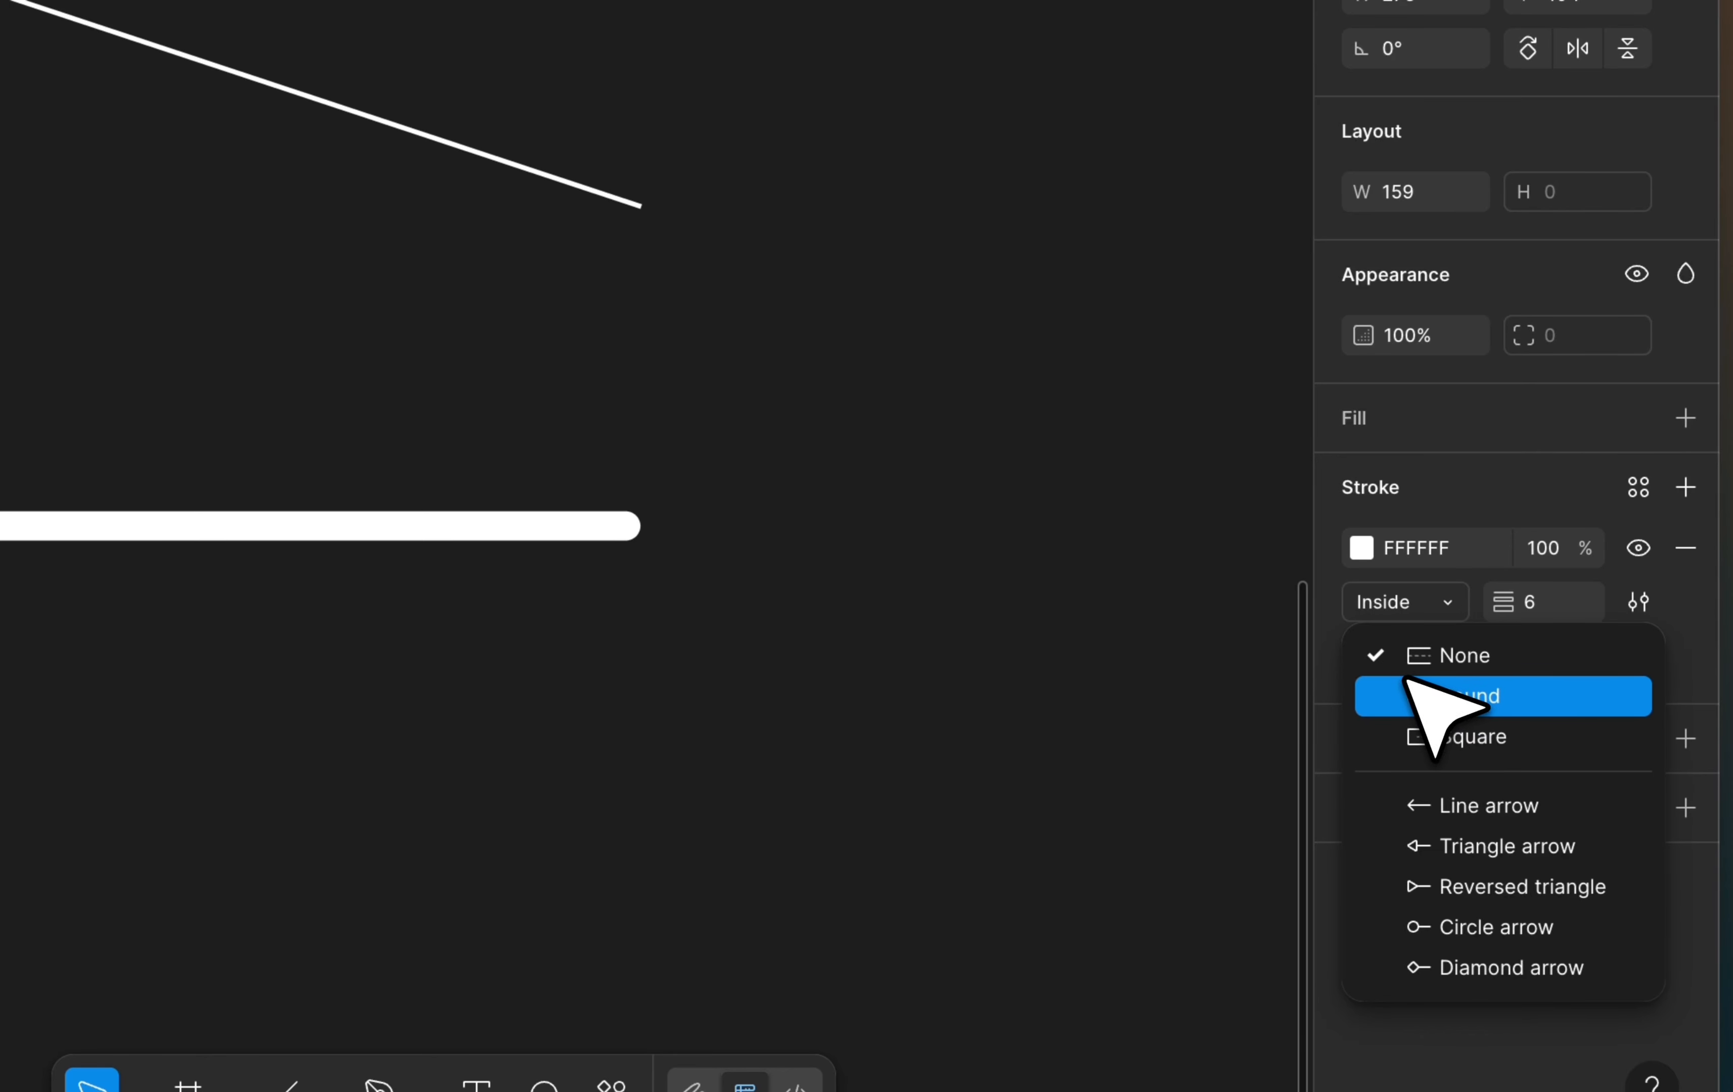
pyautogui.click(1001, 639)
pyautogui.scroll(5, 990, 629)
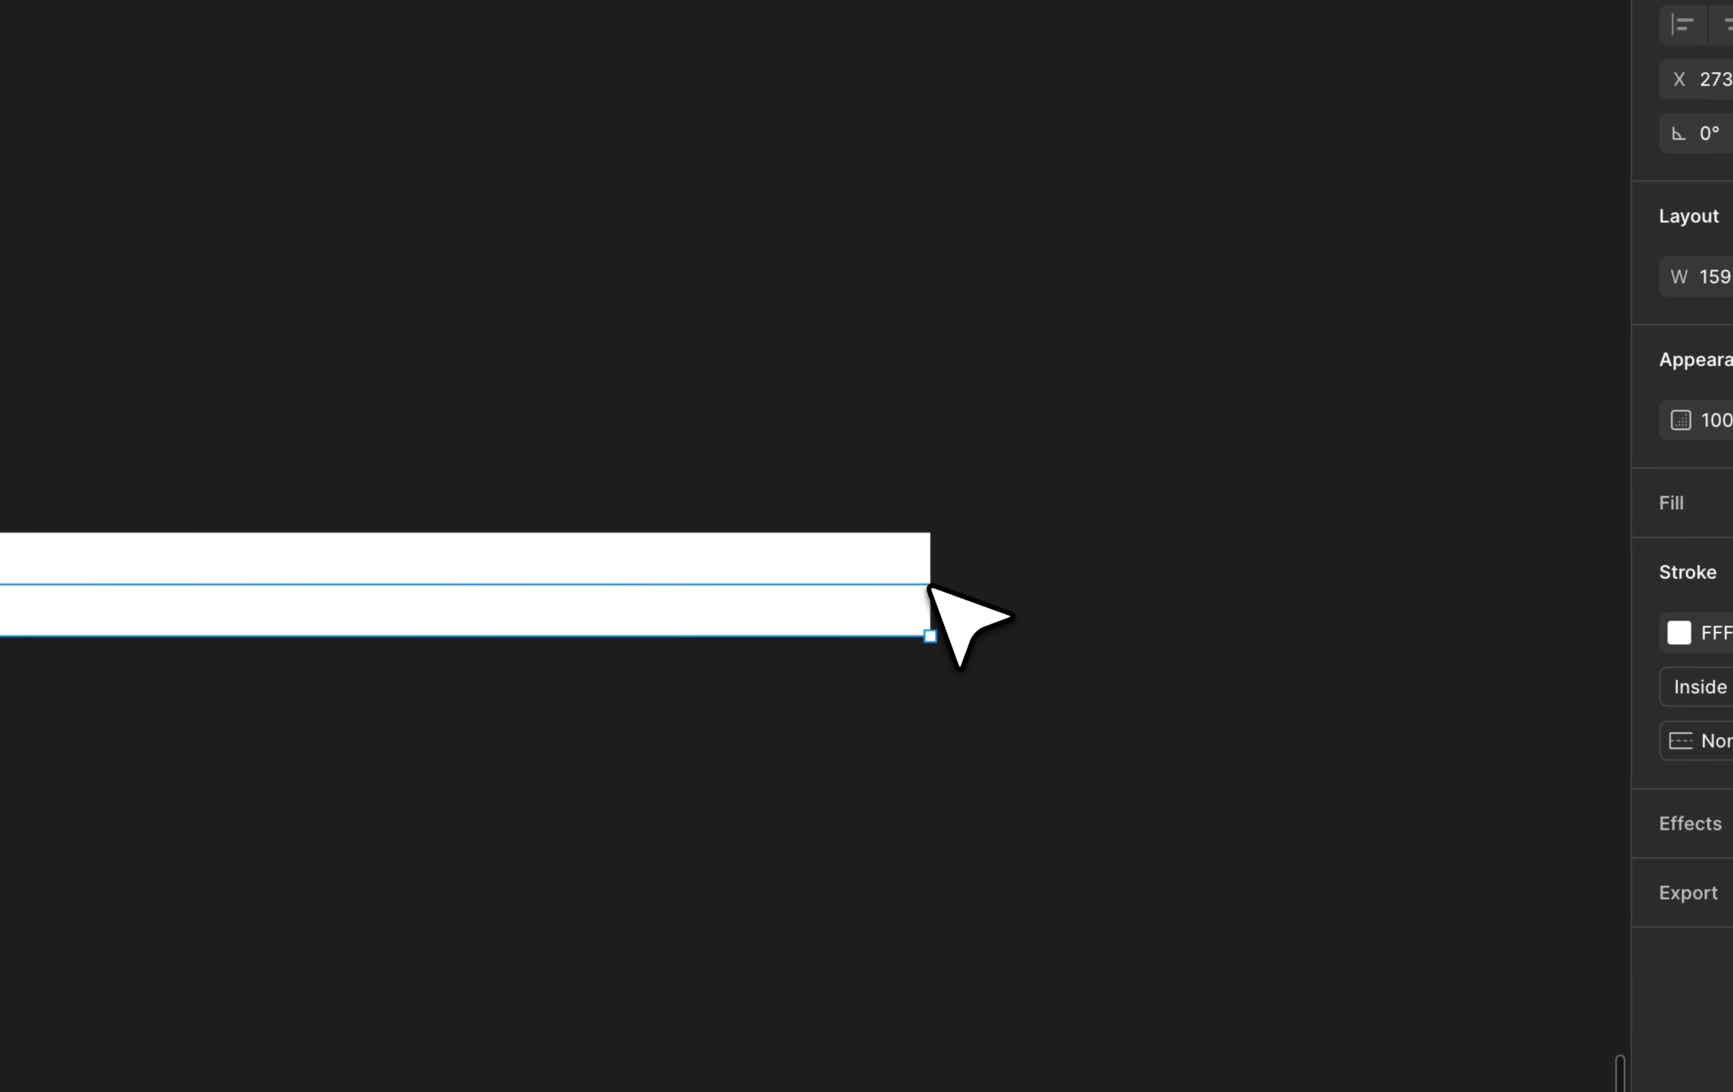
pyautogui.scroll(-4, 929, 587)
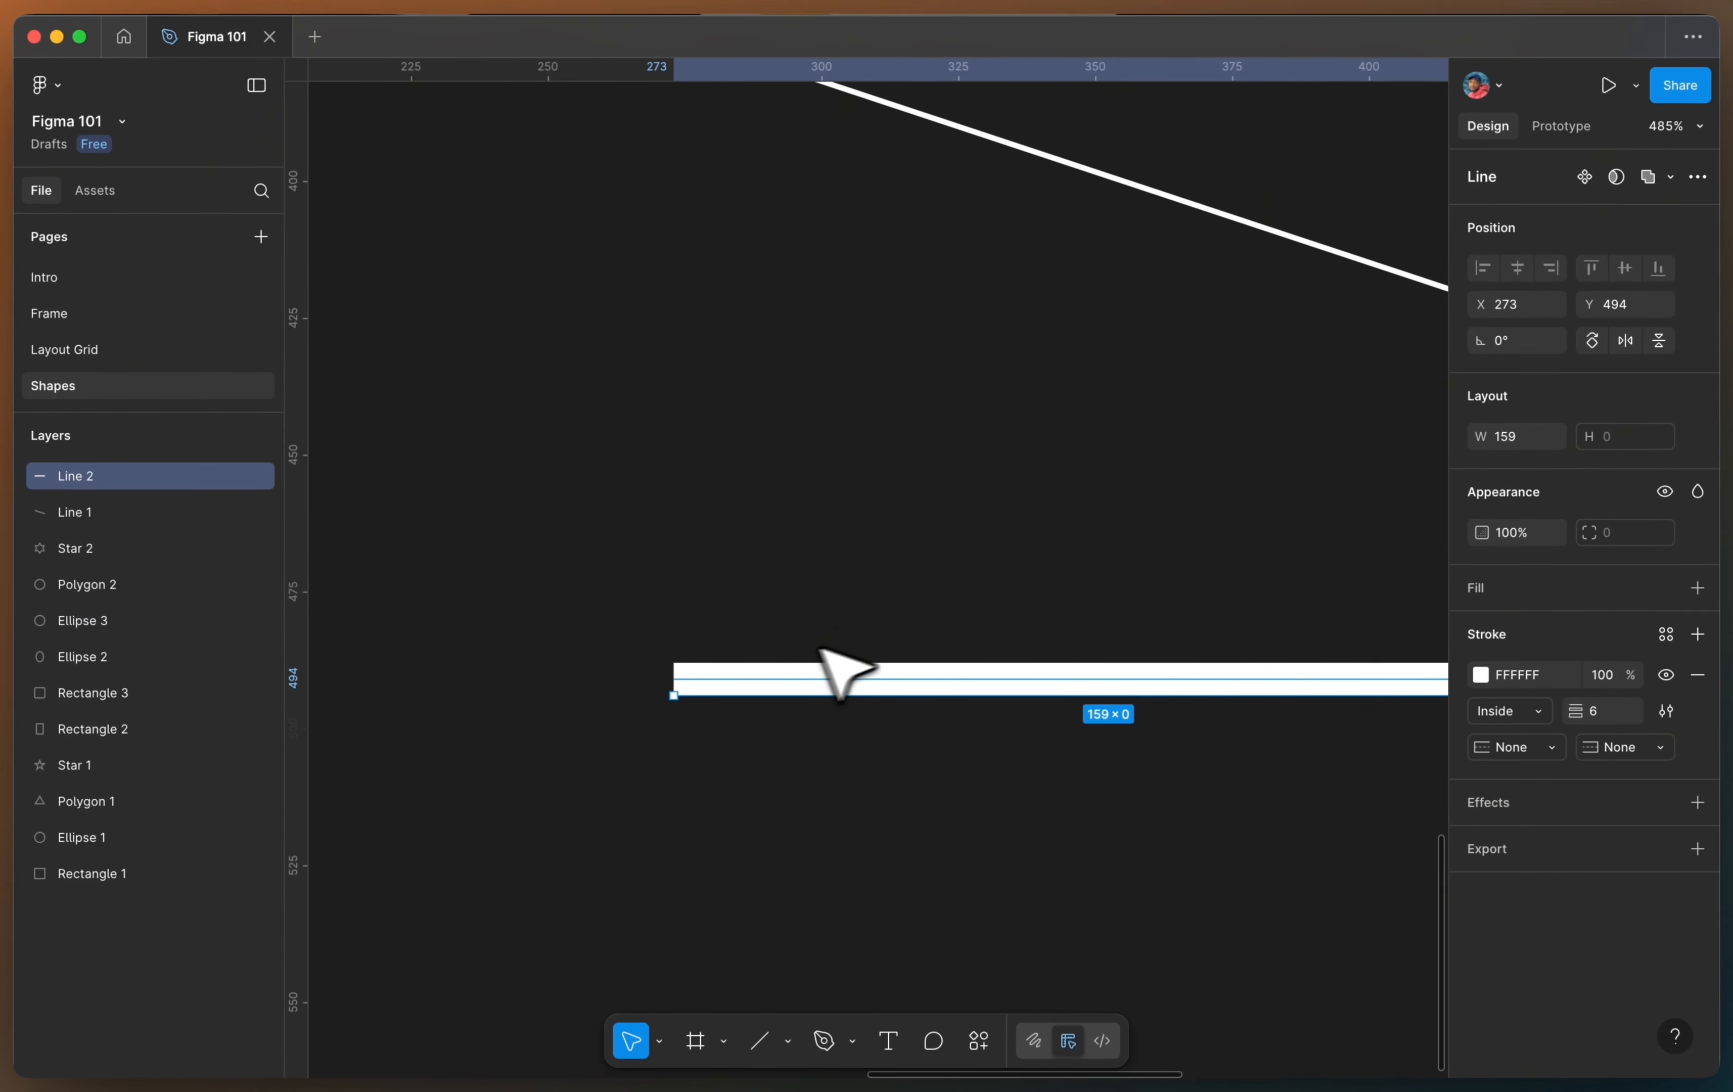
pyautogui.hscroll(5, 794, 682)
pyautogui.scroll(5, 1083, 621)
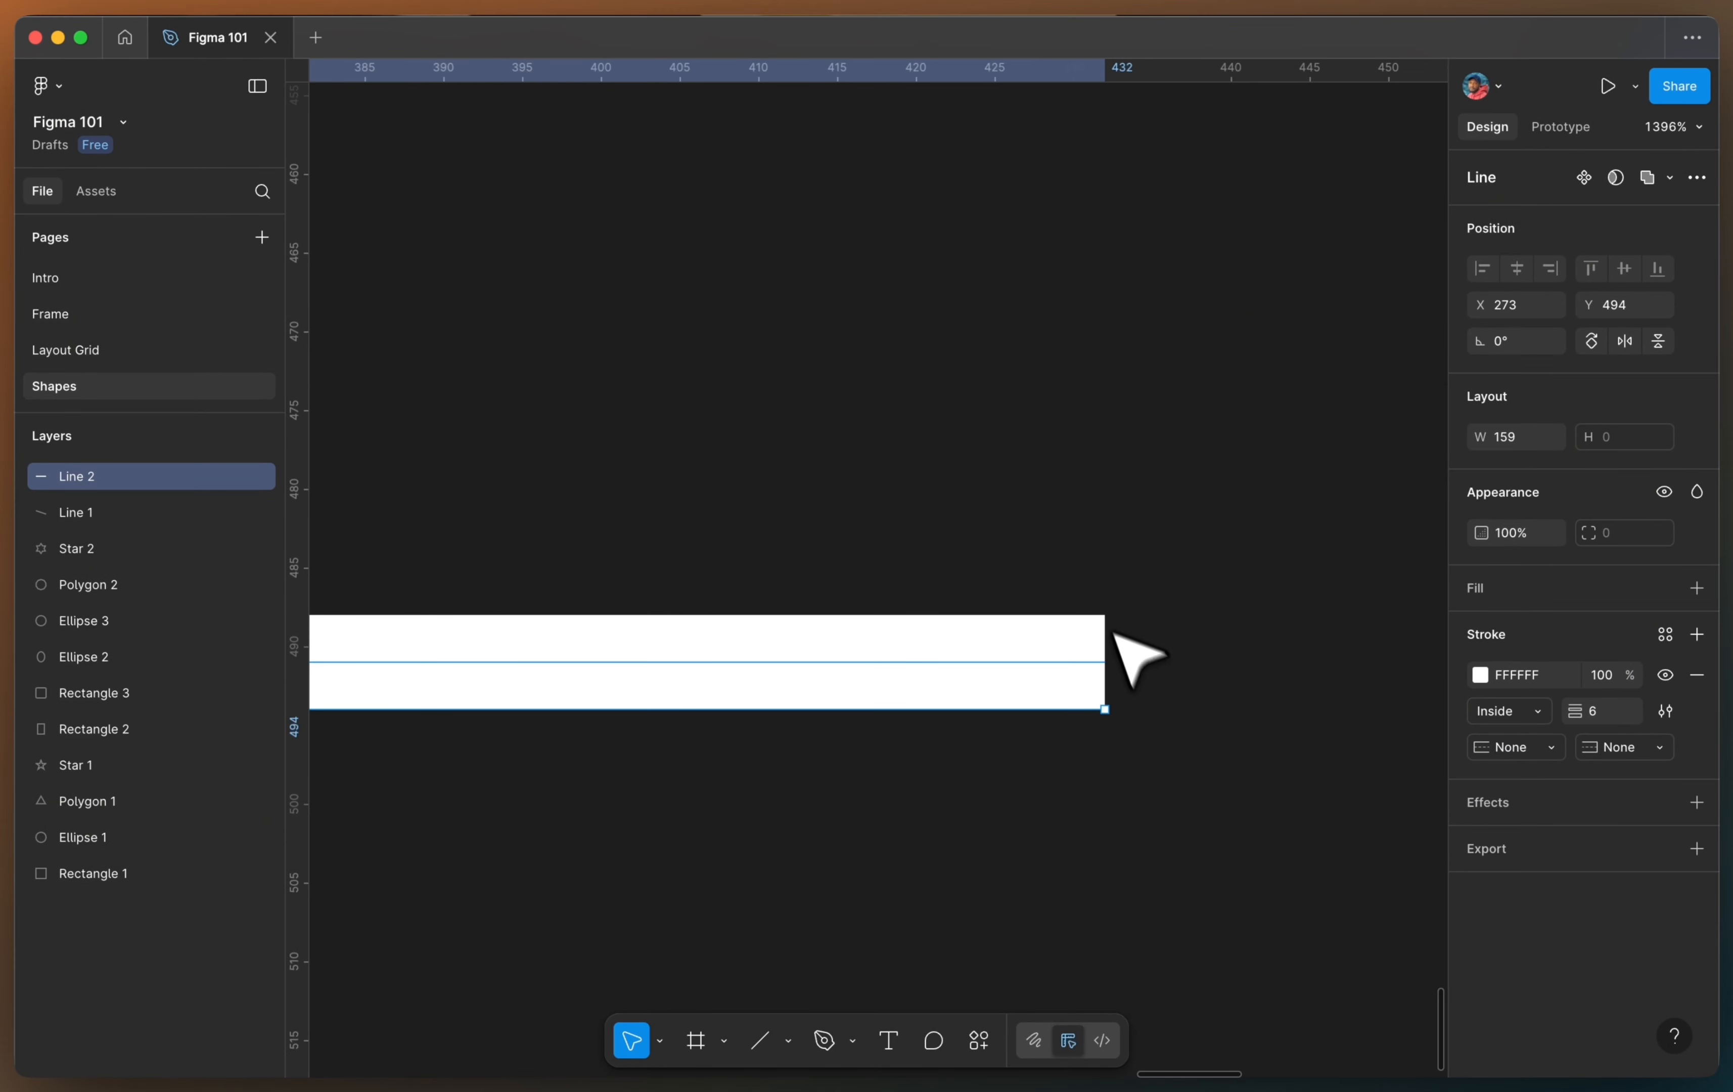
# Step: Try Round and Square end points on both ends of the horizontal line
pyautogui.click(1509, 746)
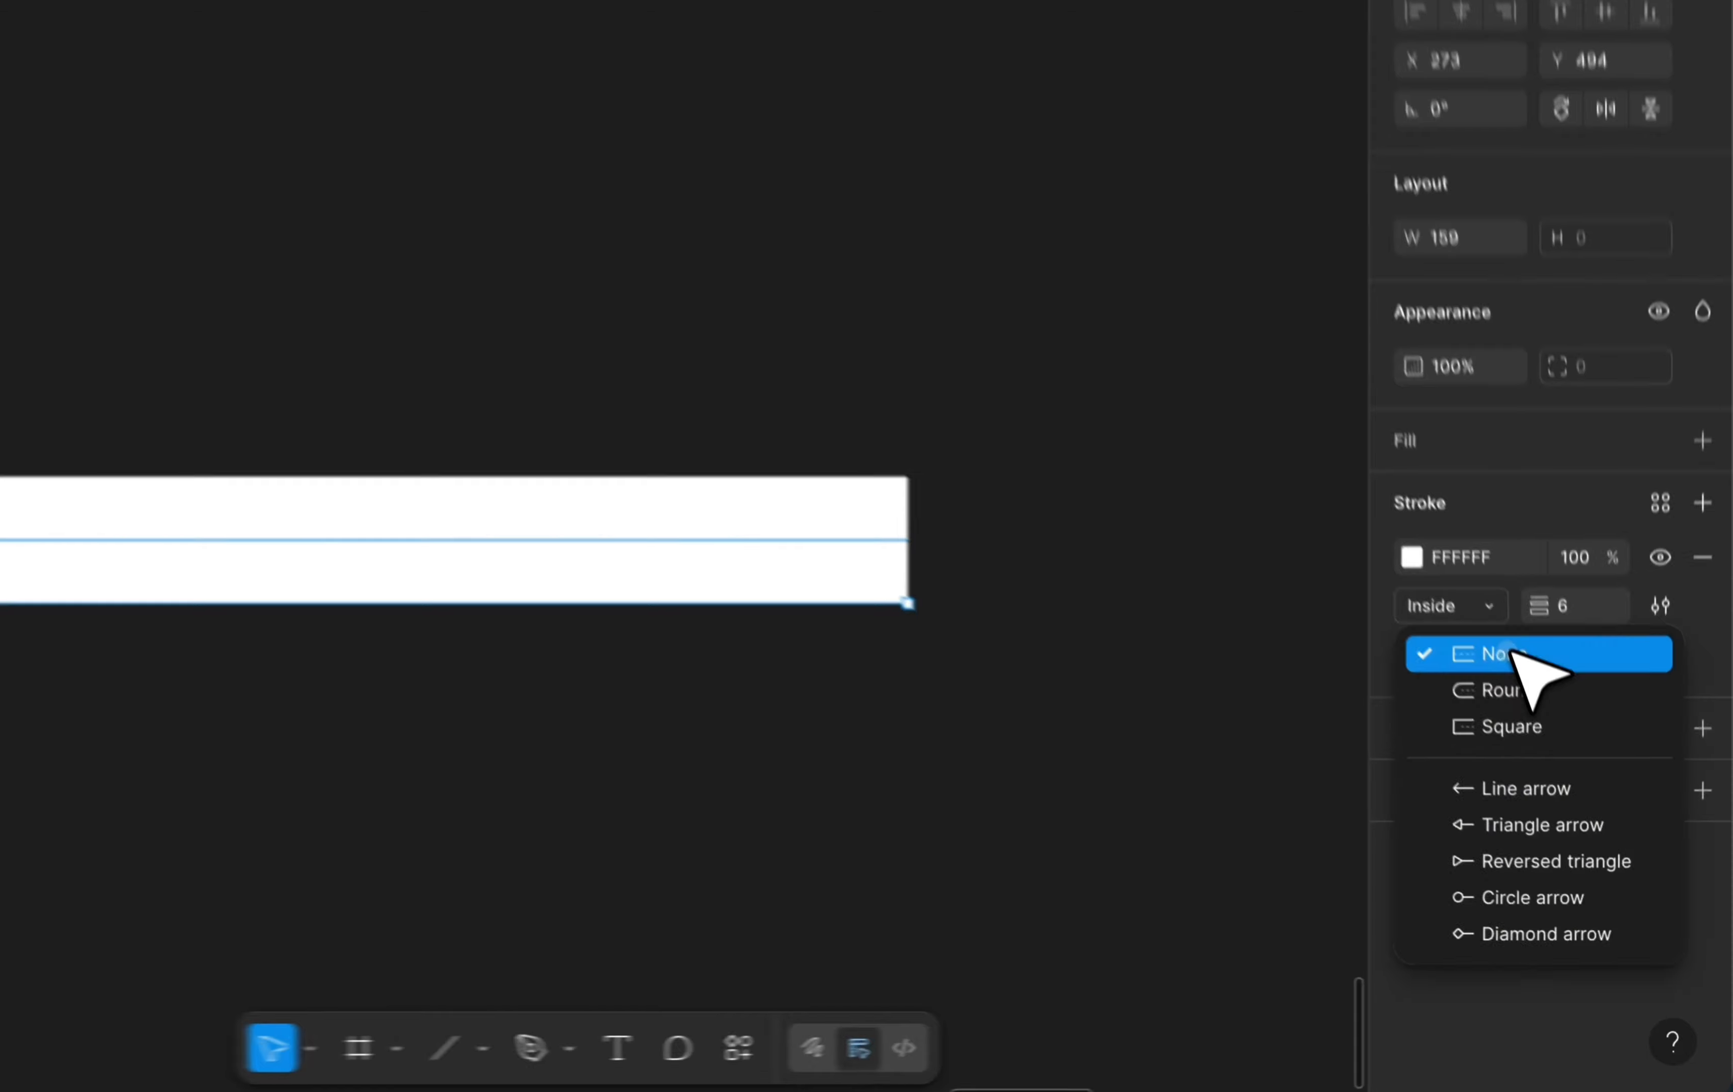
pyautogui.click(1532, 771)
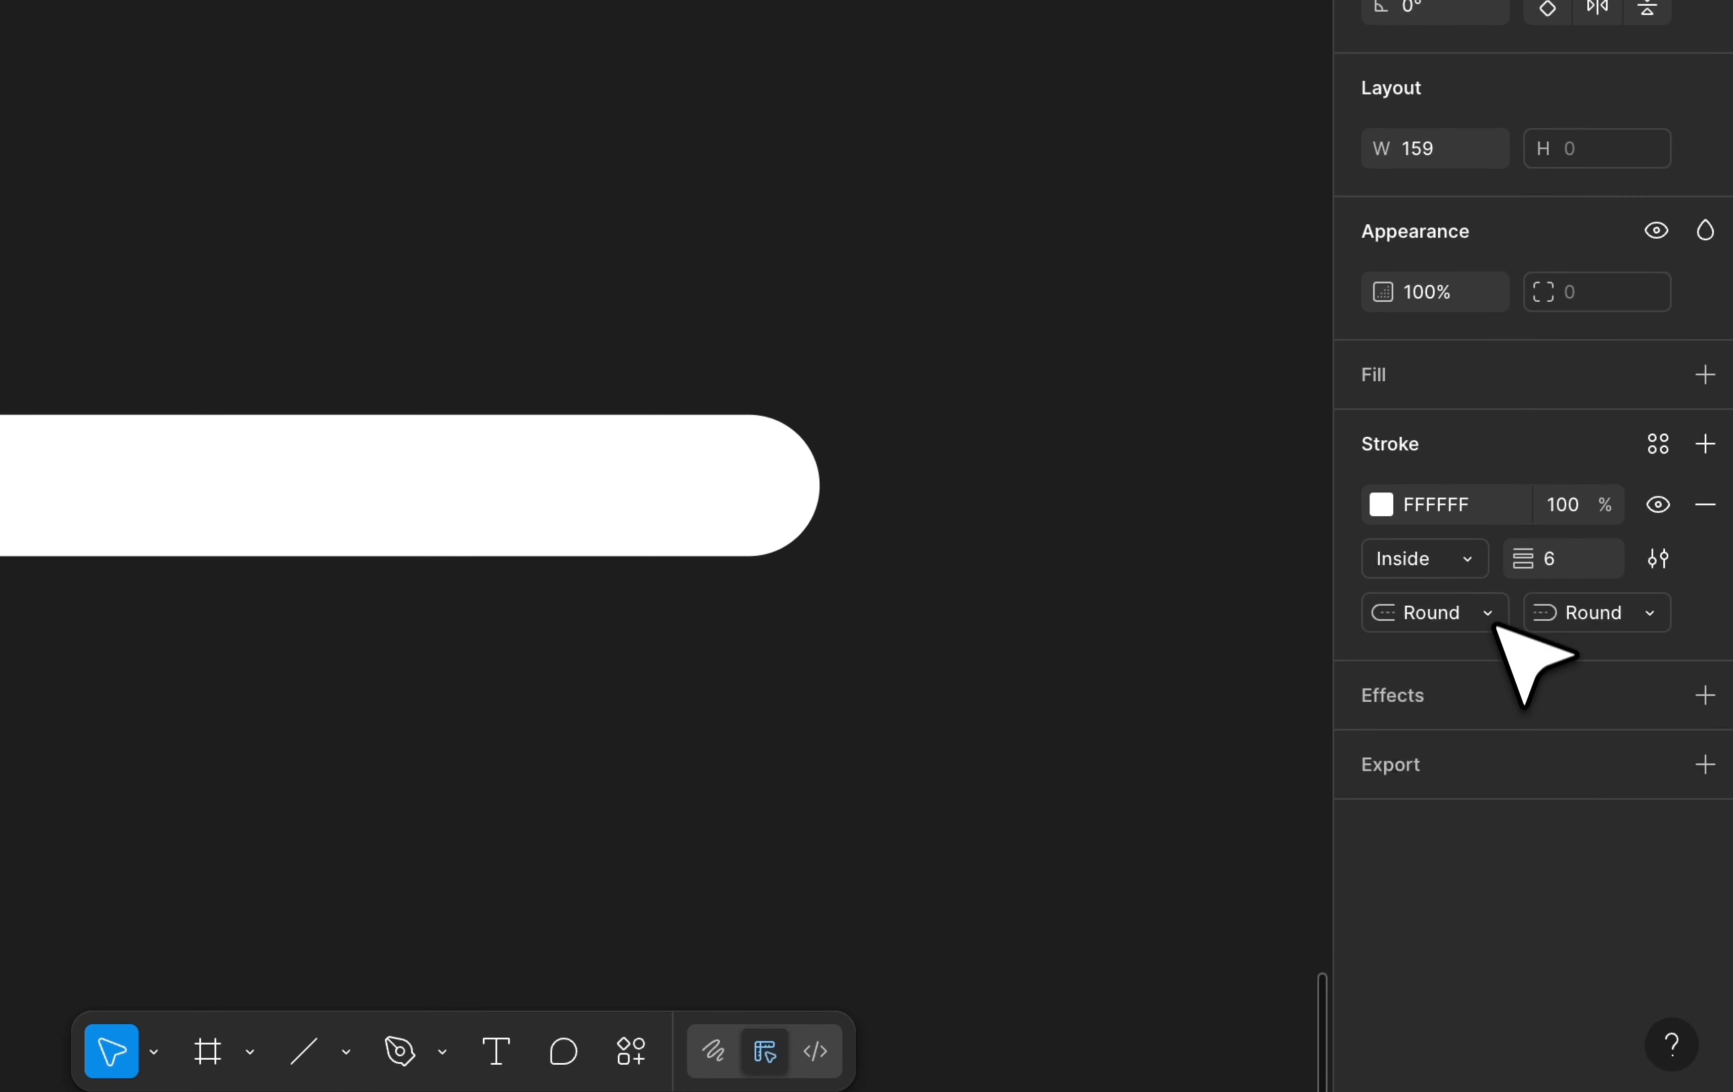
pyautogui.click(1496, 627)
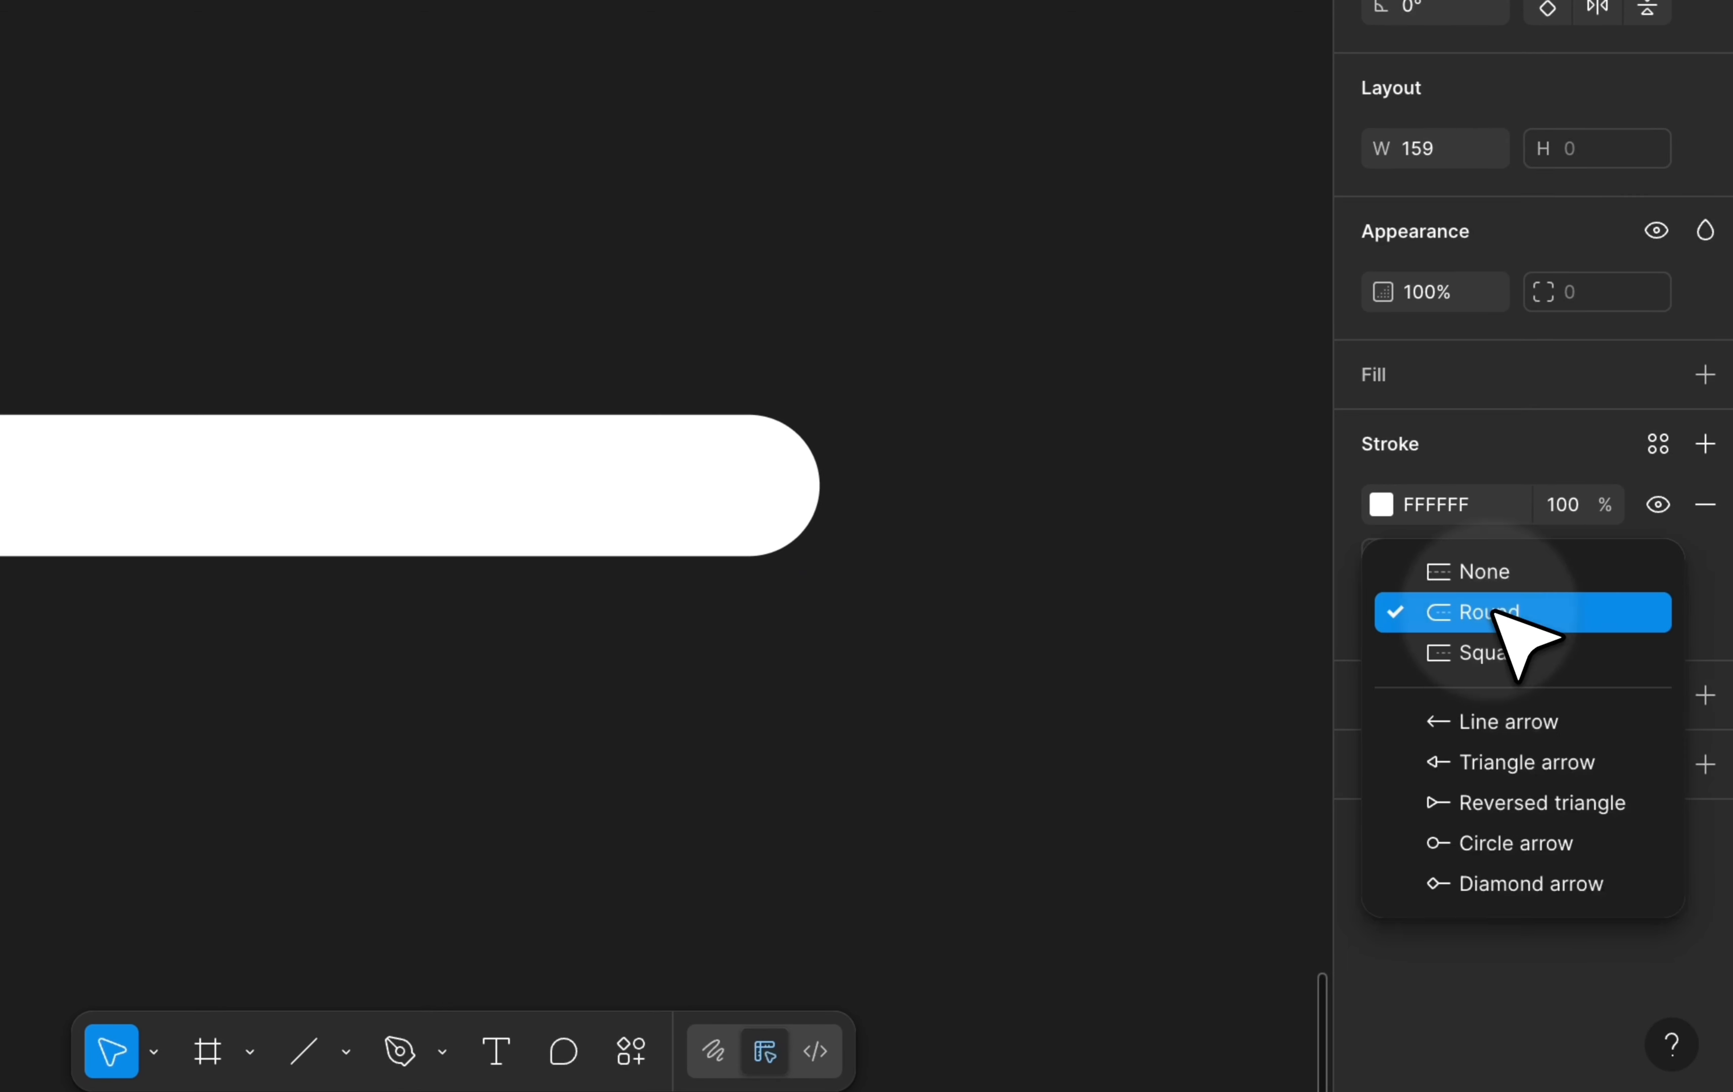
pyautogui.click(1499, 655)
pyautogui.click(1489, 612)
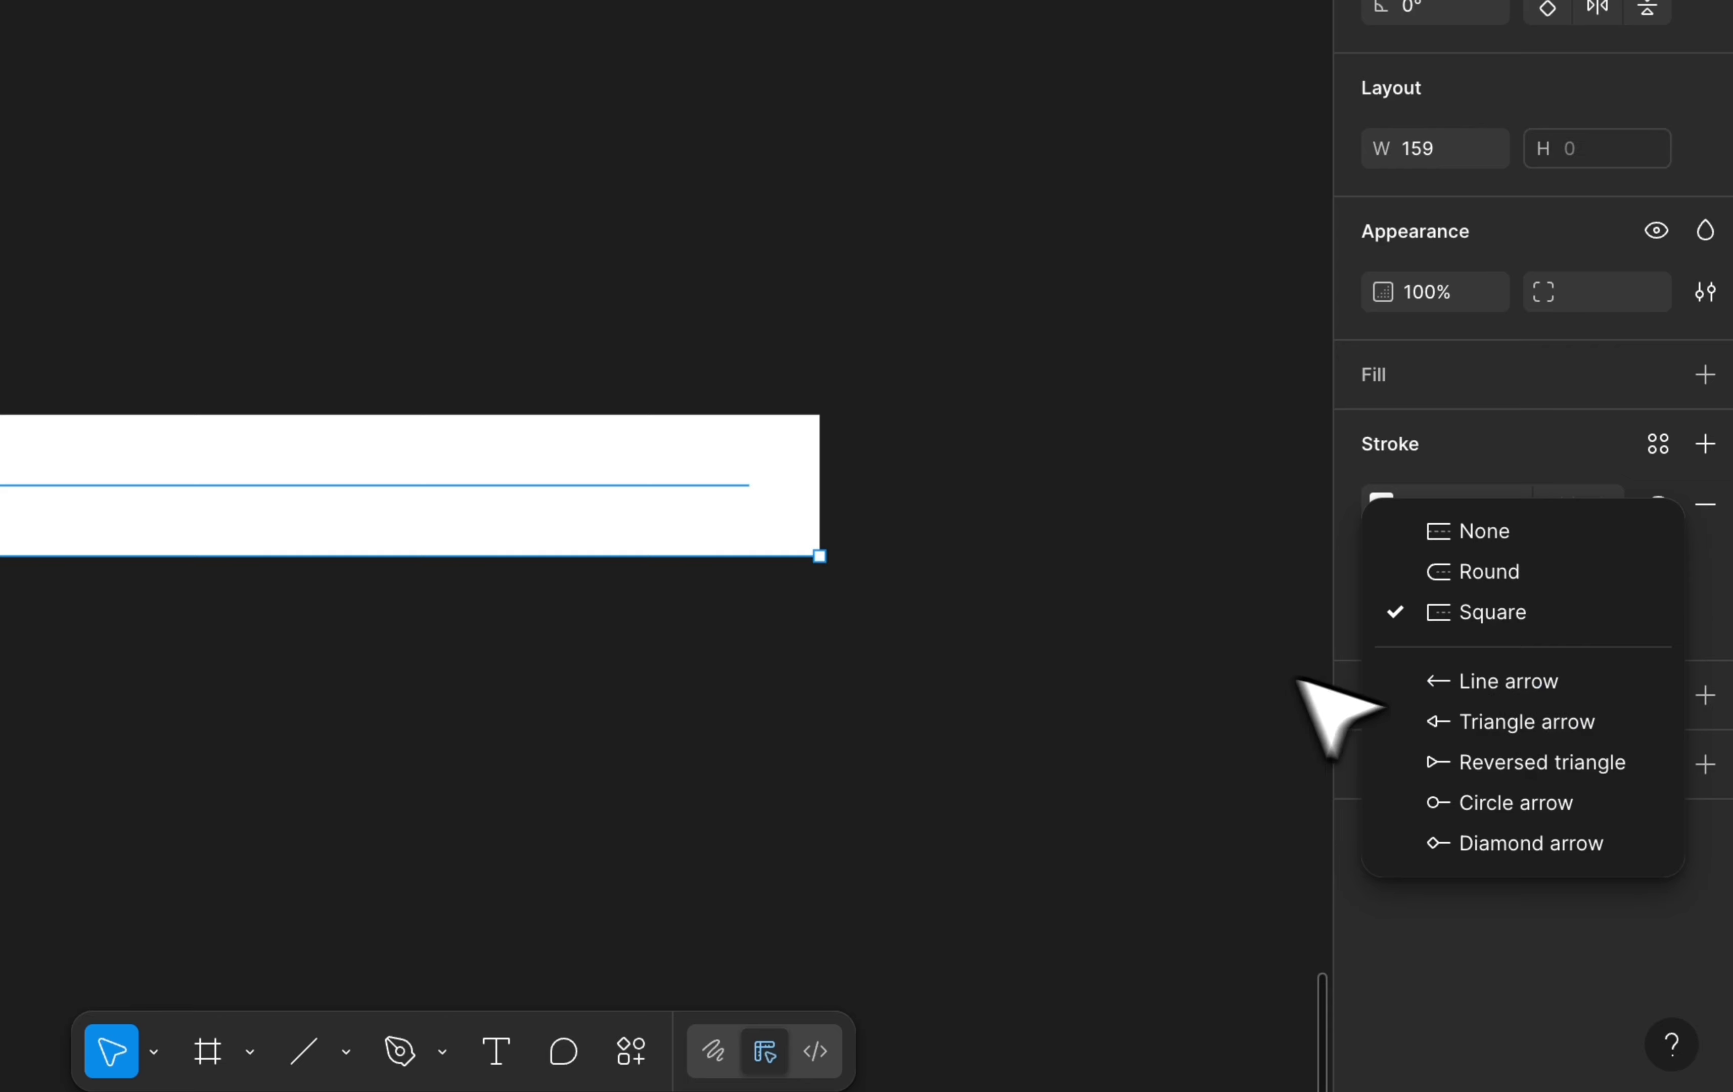
pyautogui.click(1162, 726)
pyautogui.scroll(-5, 1144, 723)
pyautogui.hscroll(-2, 1145, 722)
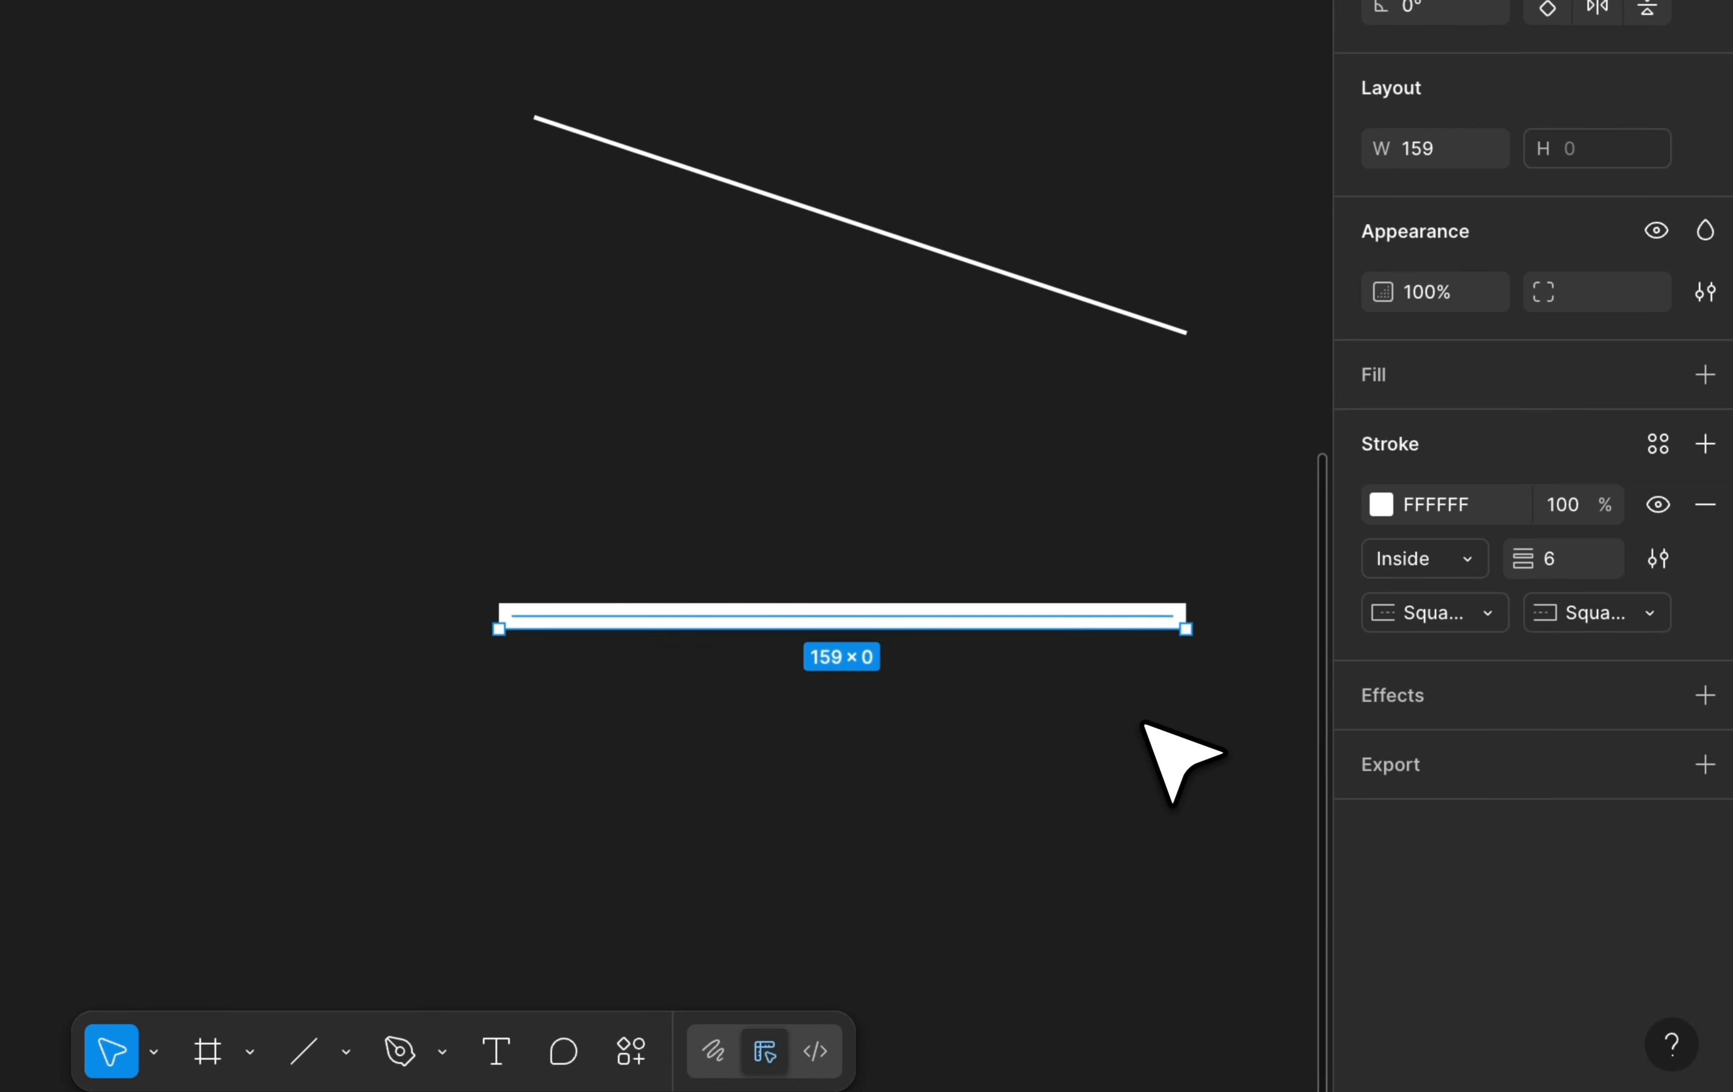
pyautogui.scroll(3, 756, 678)
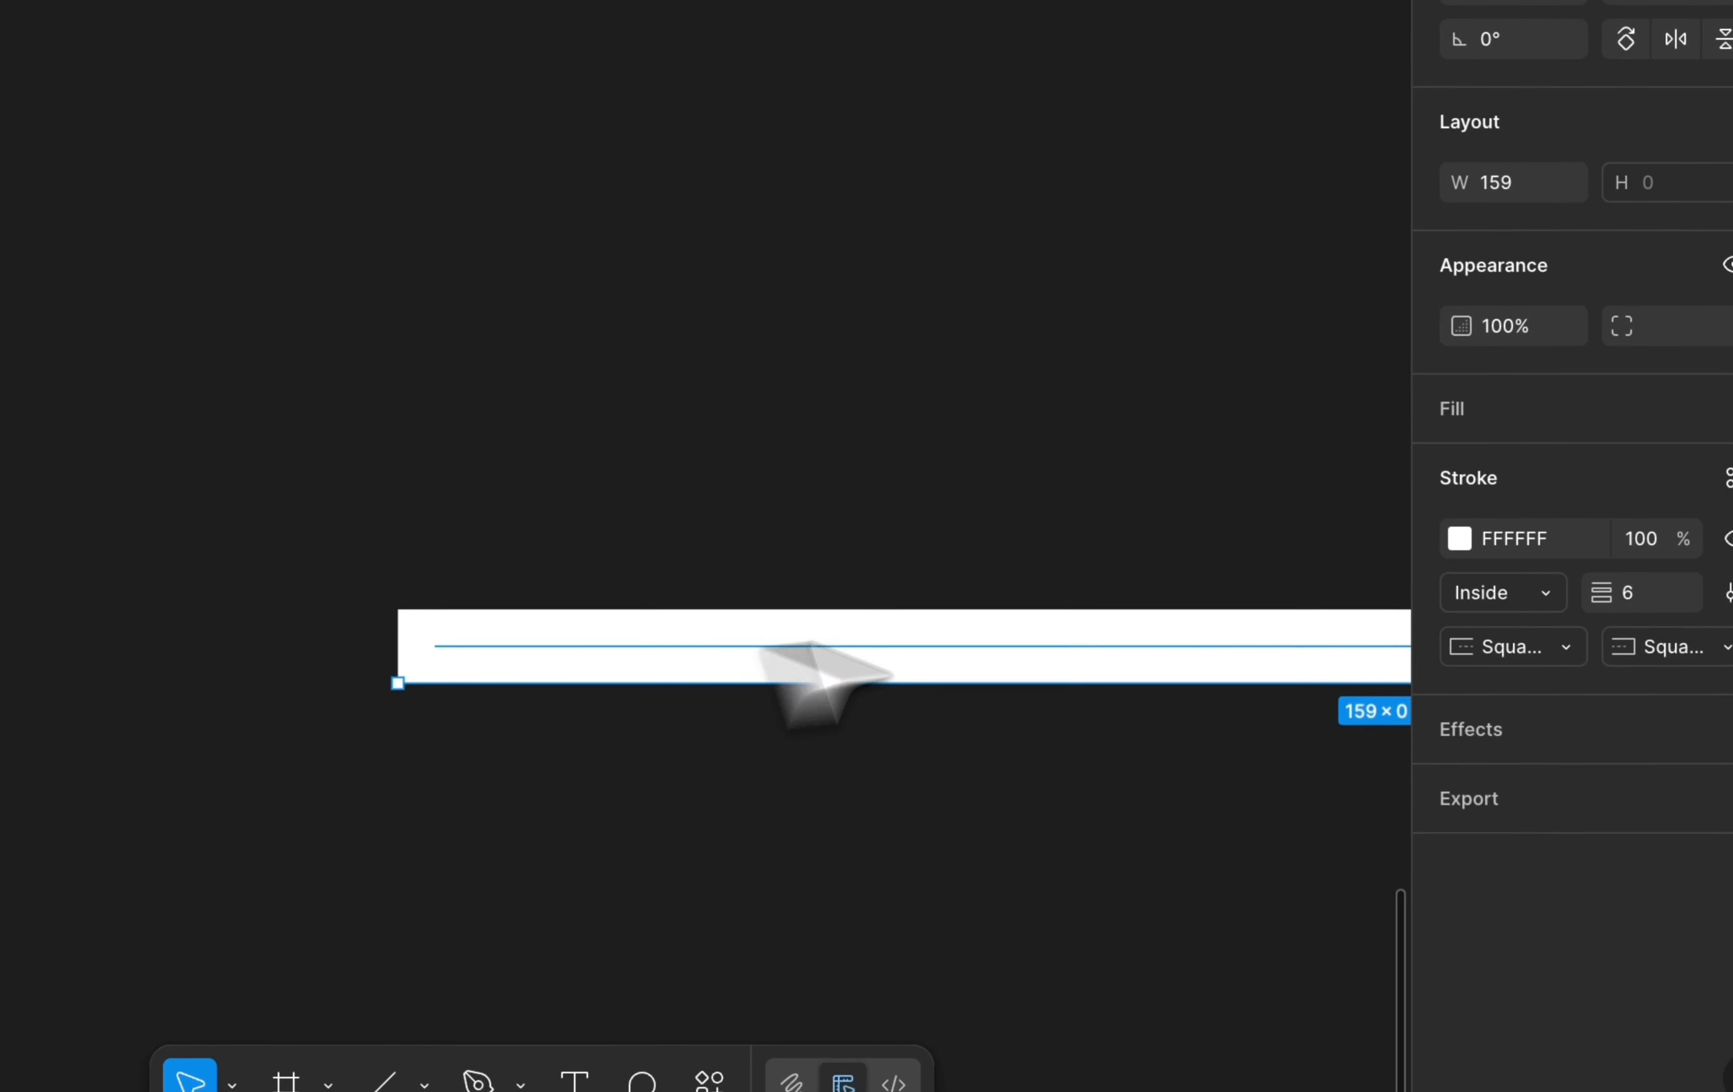
# Step: Set the horizontal line's start point to Circle arrow and its end point to Triangle arrow
pyautogui.click(1527, 626)
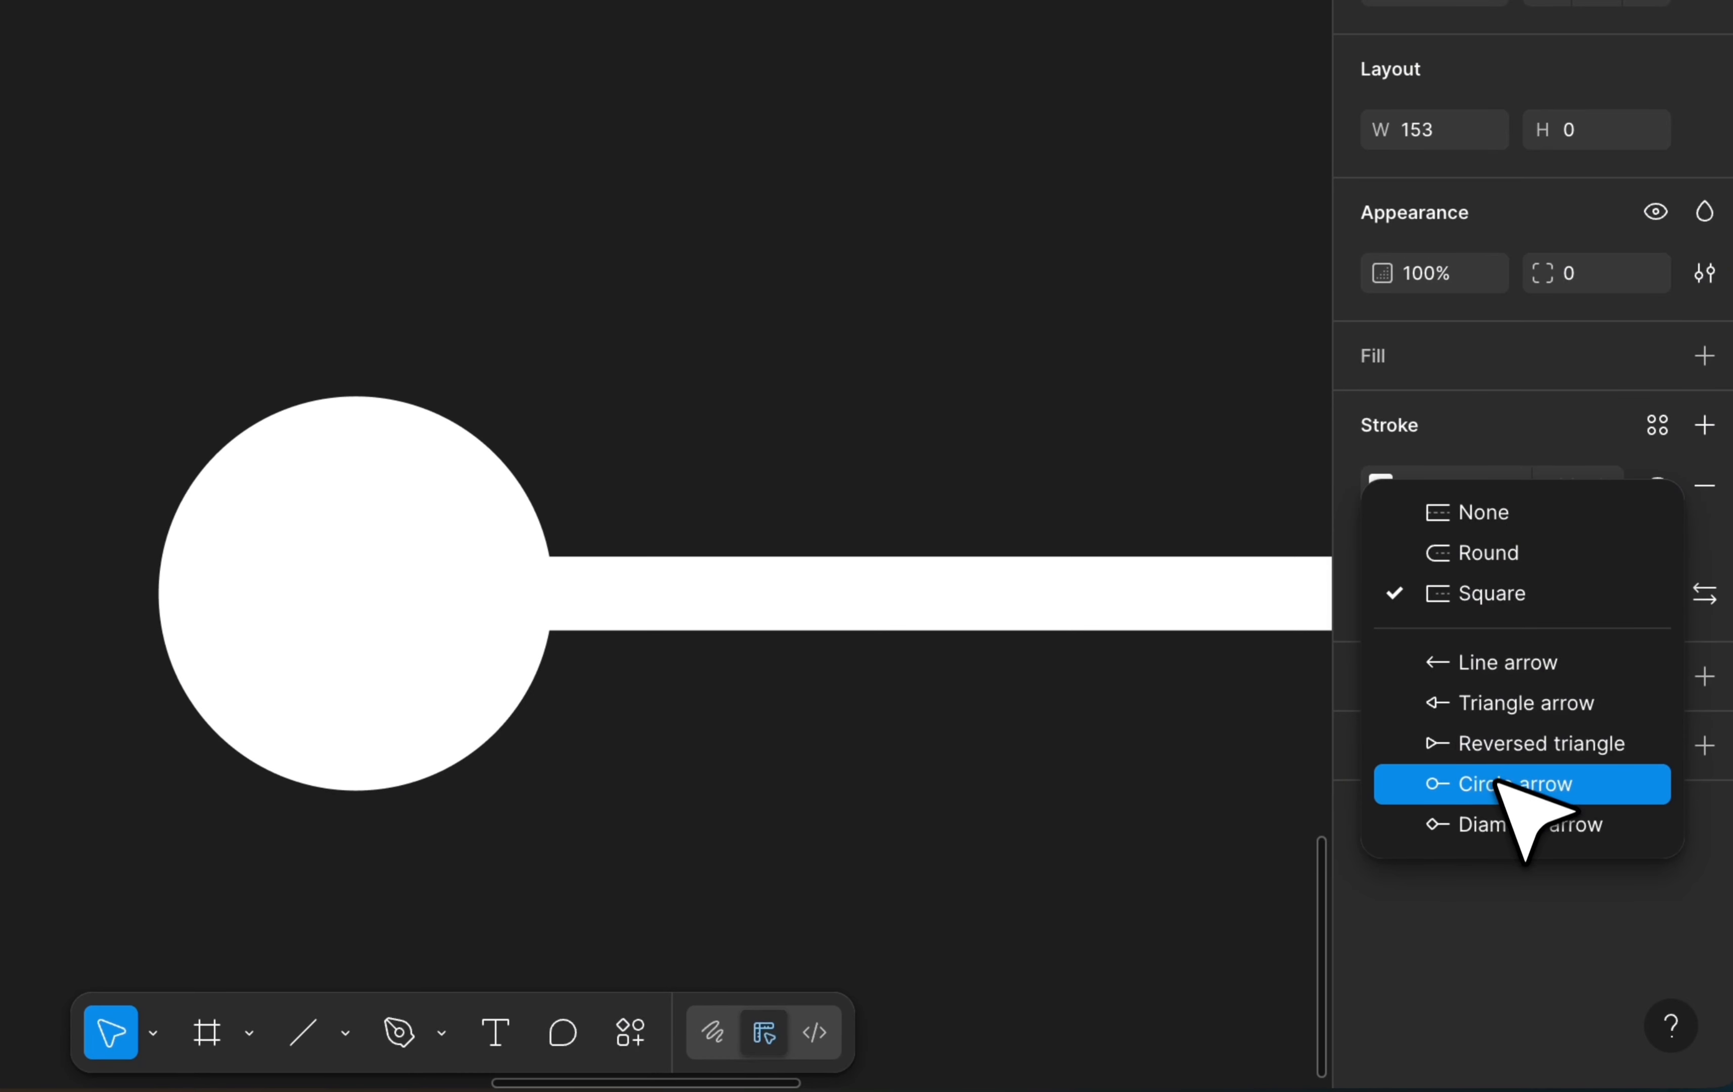
pyautogui.click(1501, 784)
pyautogui.hscroll(15, 664, 697)
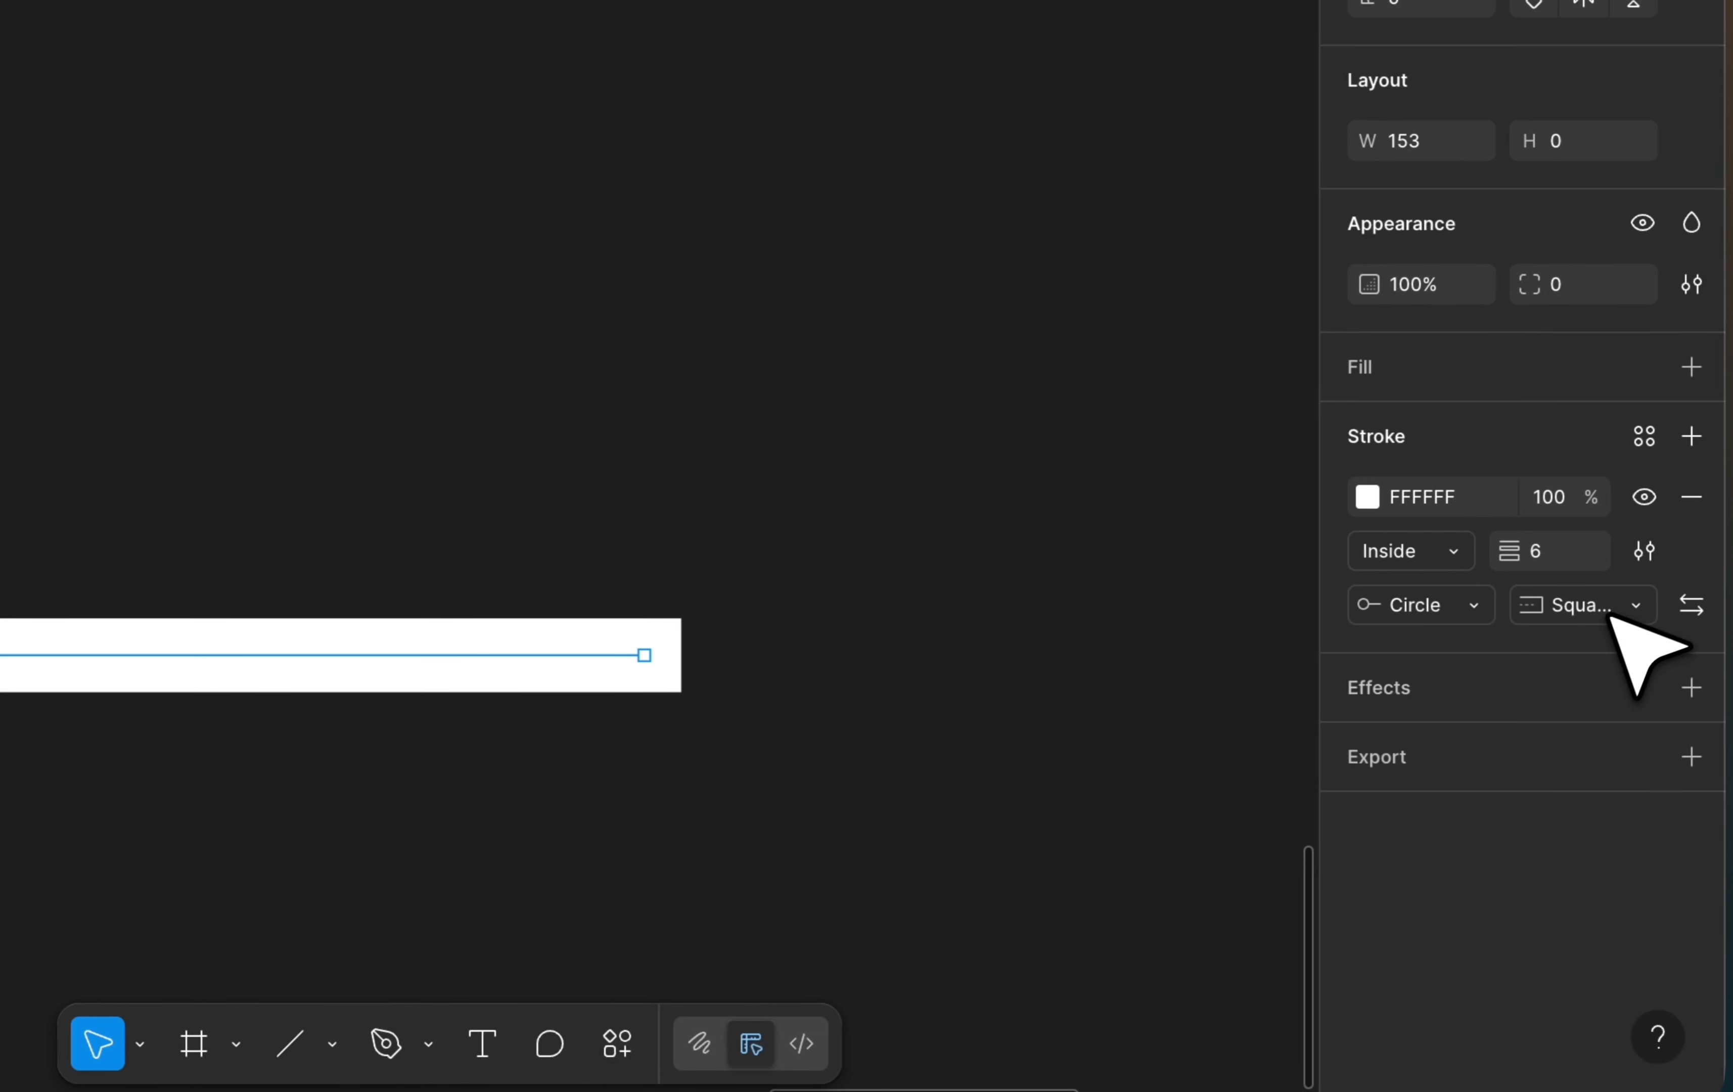
pyautogui.click(1608, 612)
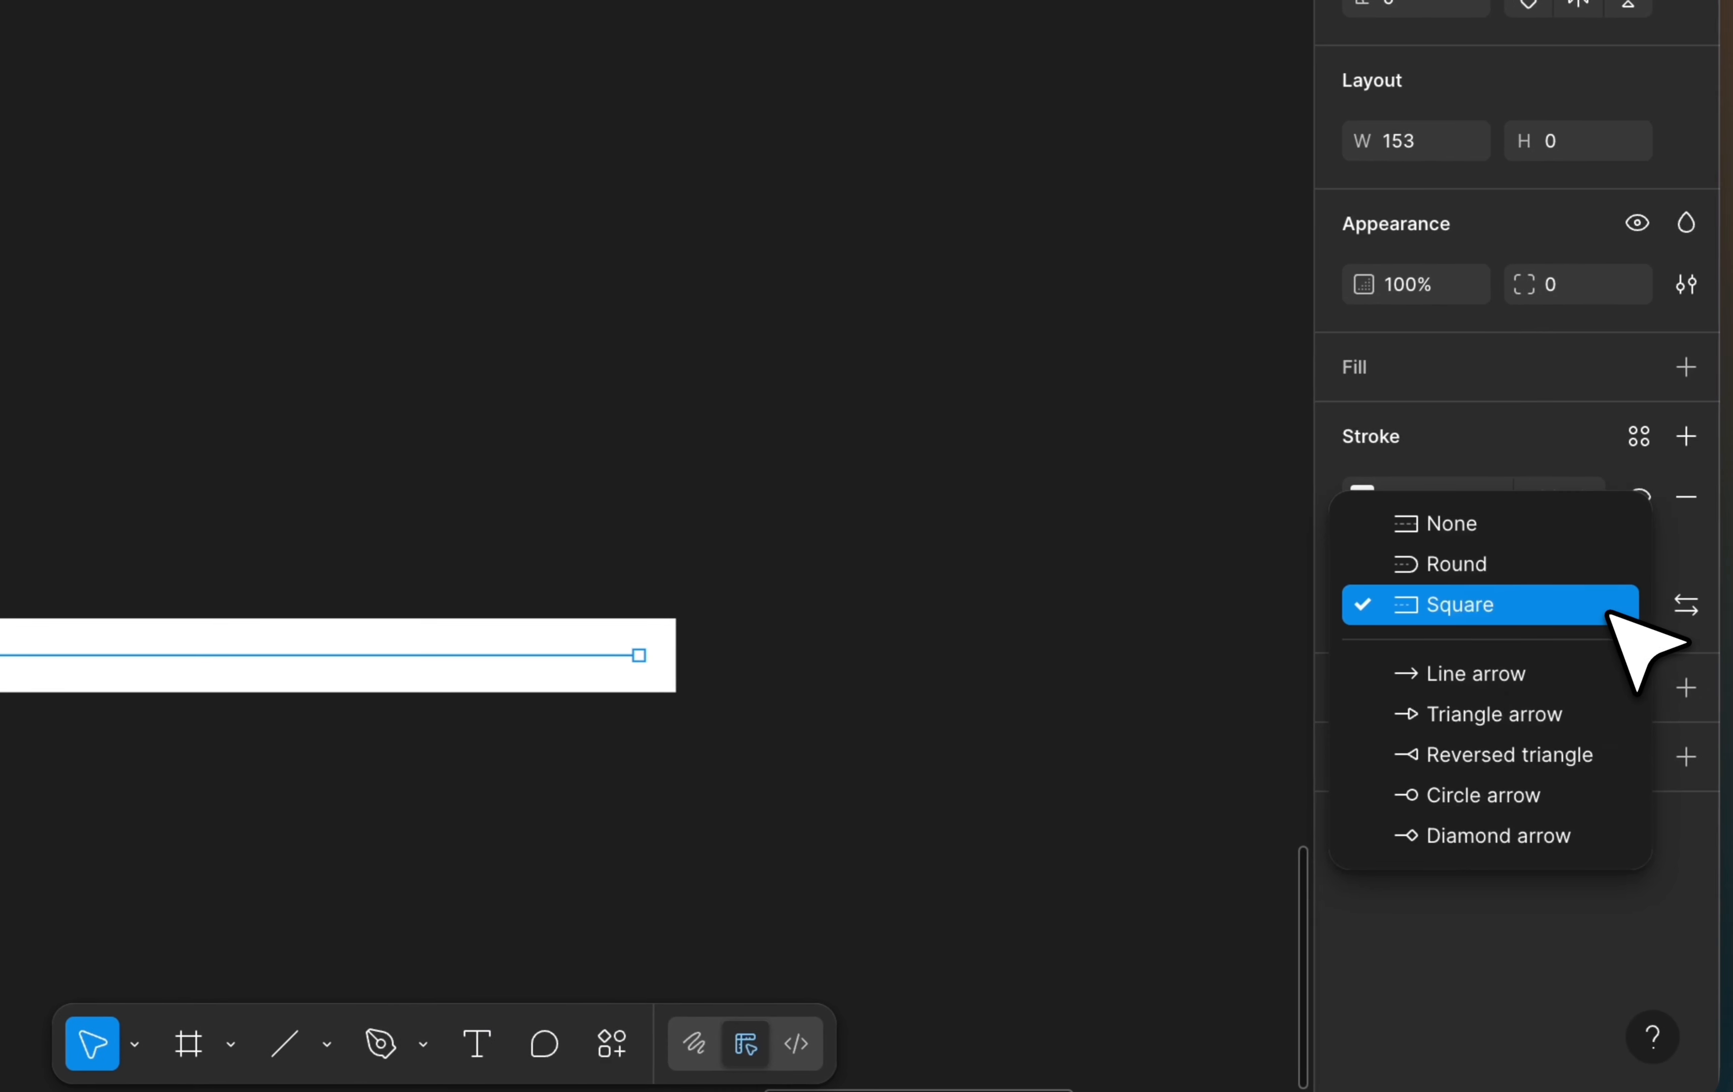
pyautogui.click(1549, 713)
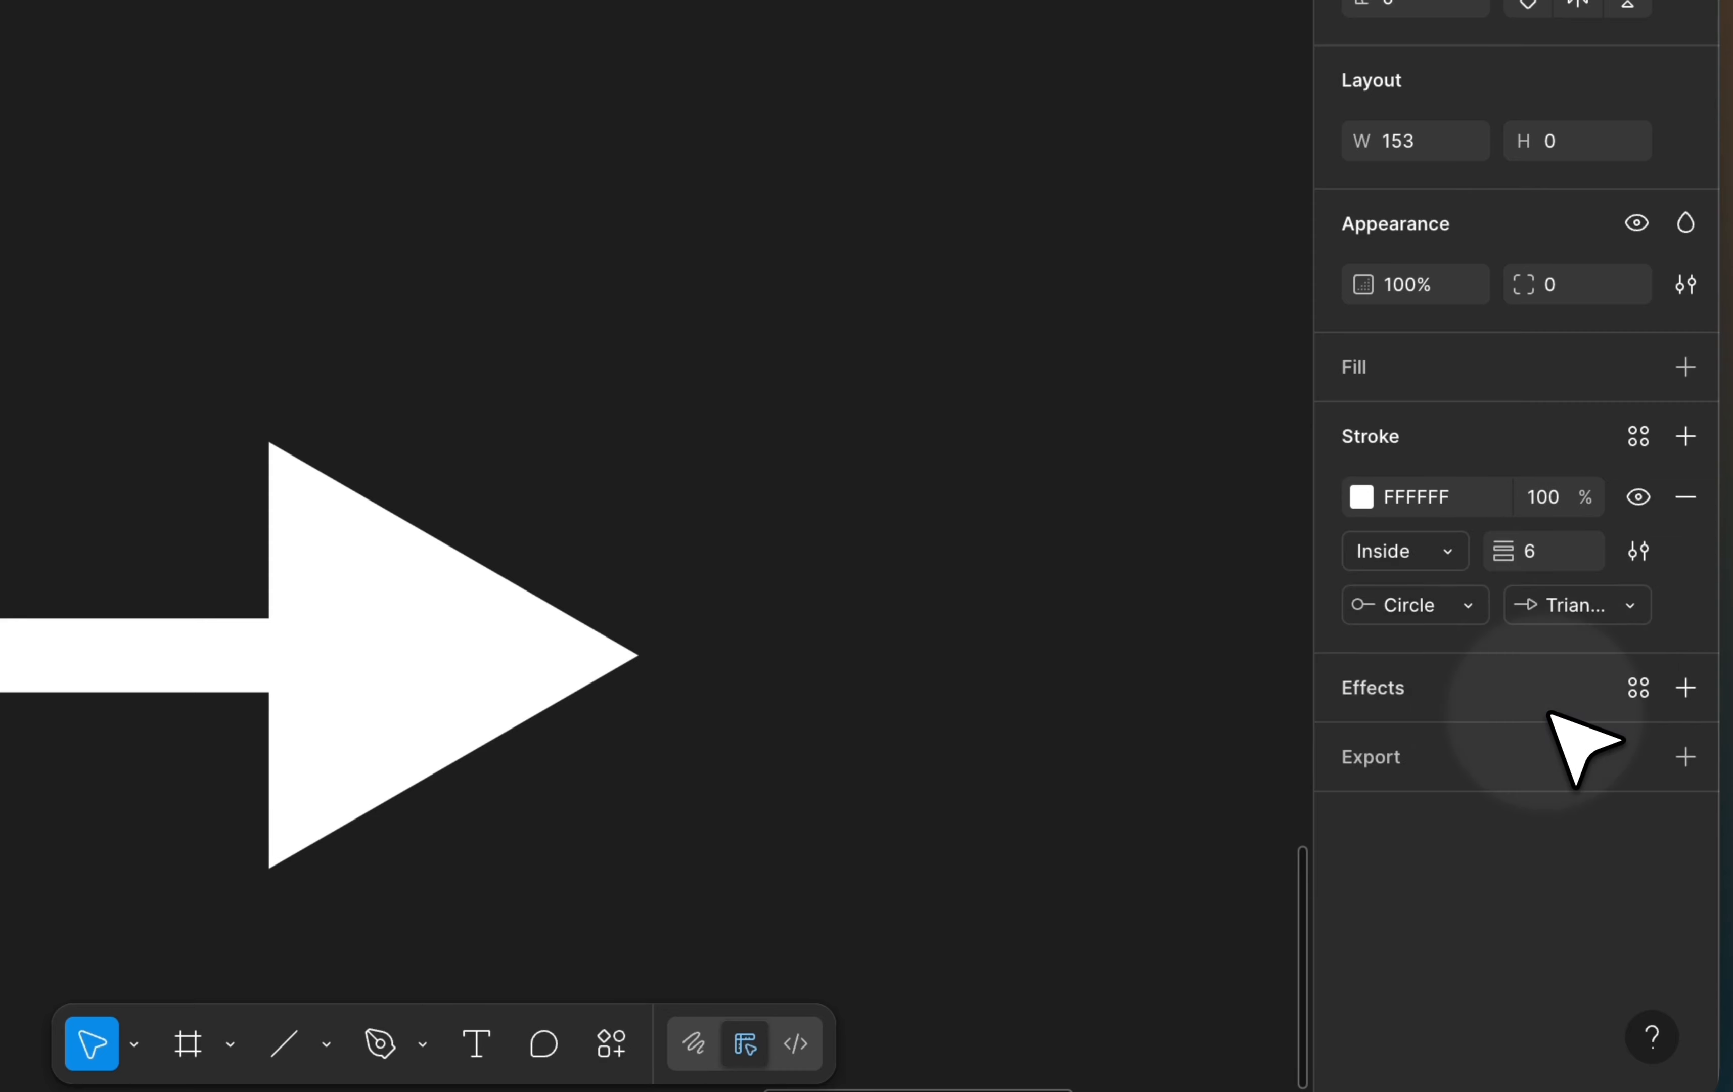
pyautogui.scroll(-5, 956, 638)
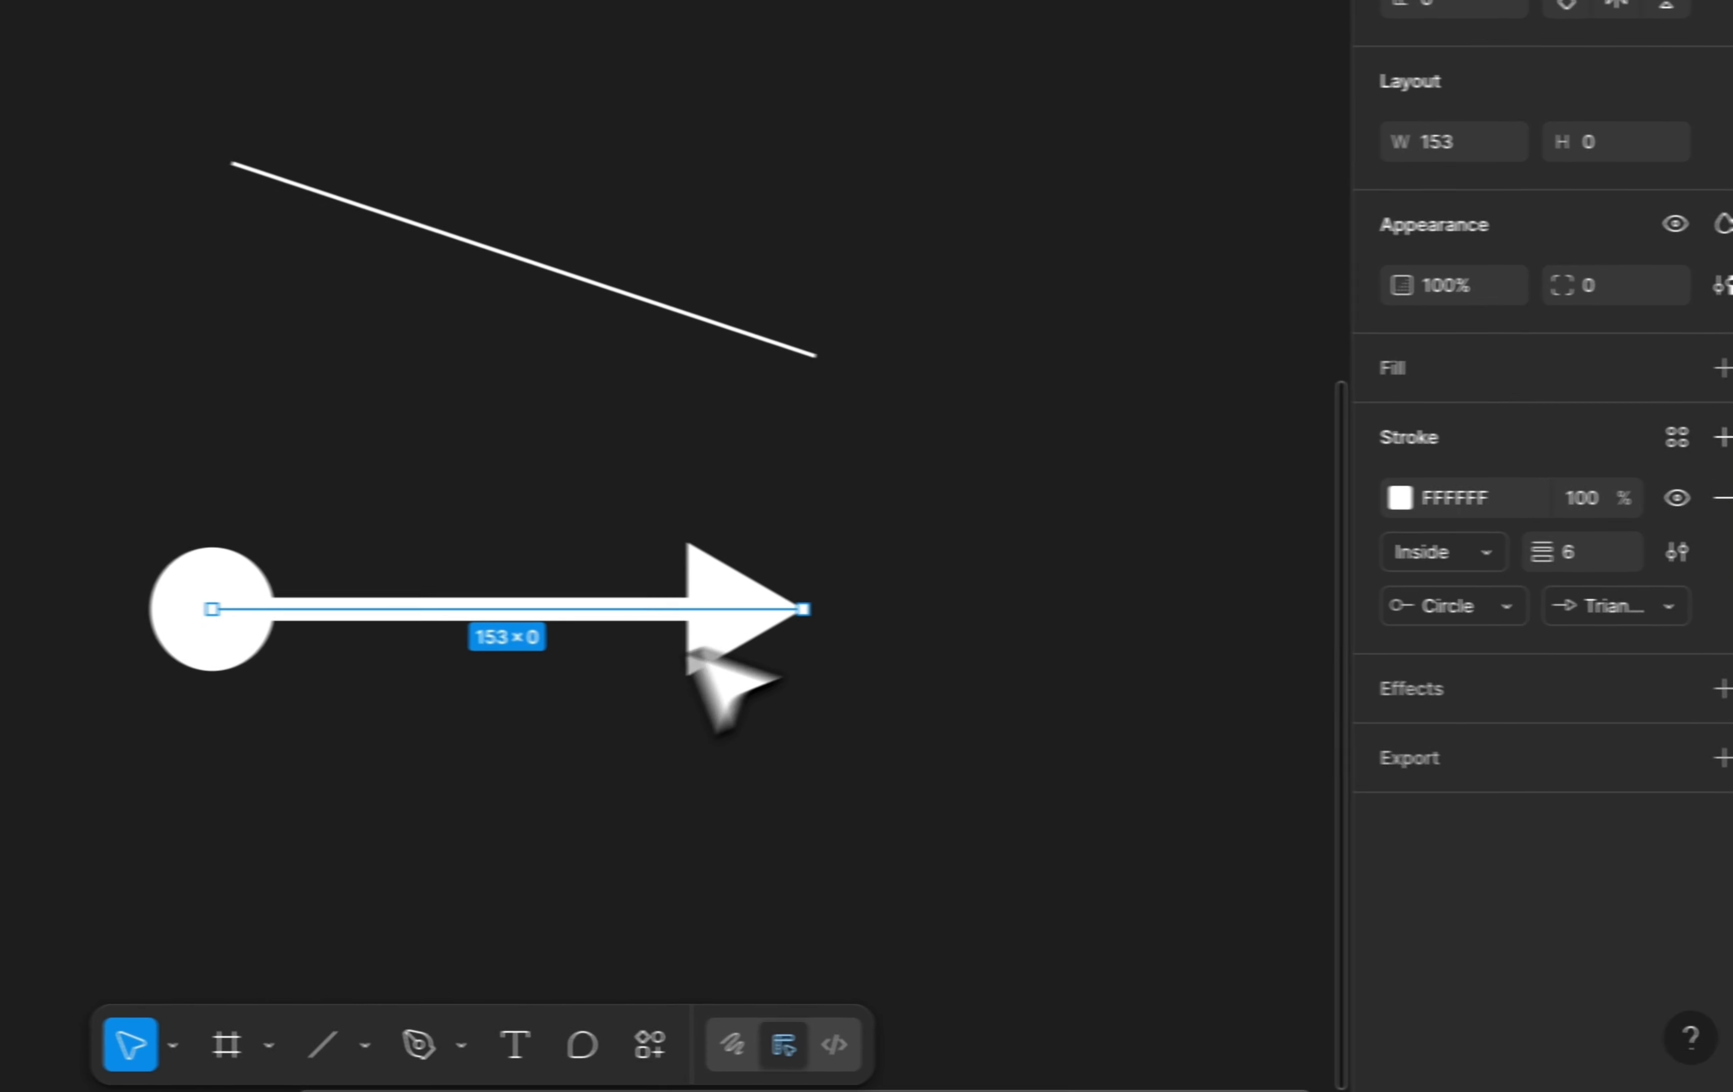
pyautogui.scroll(5, 518, 697)
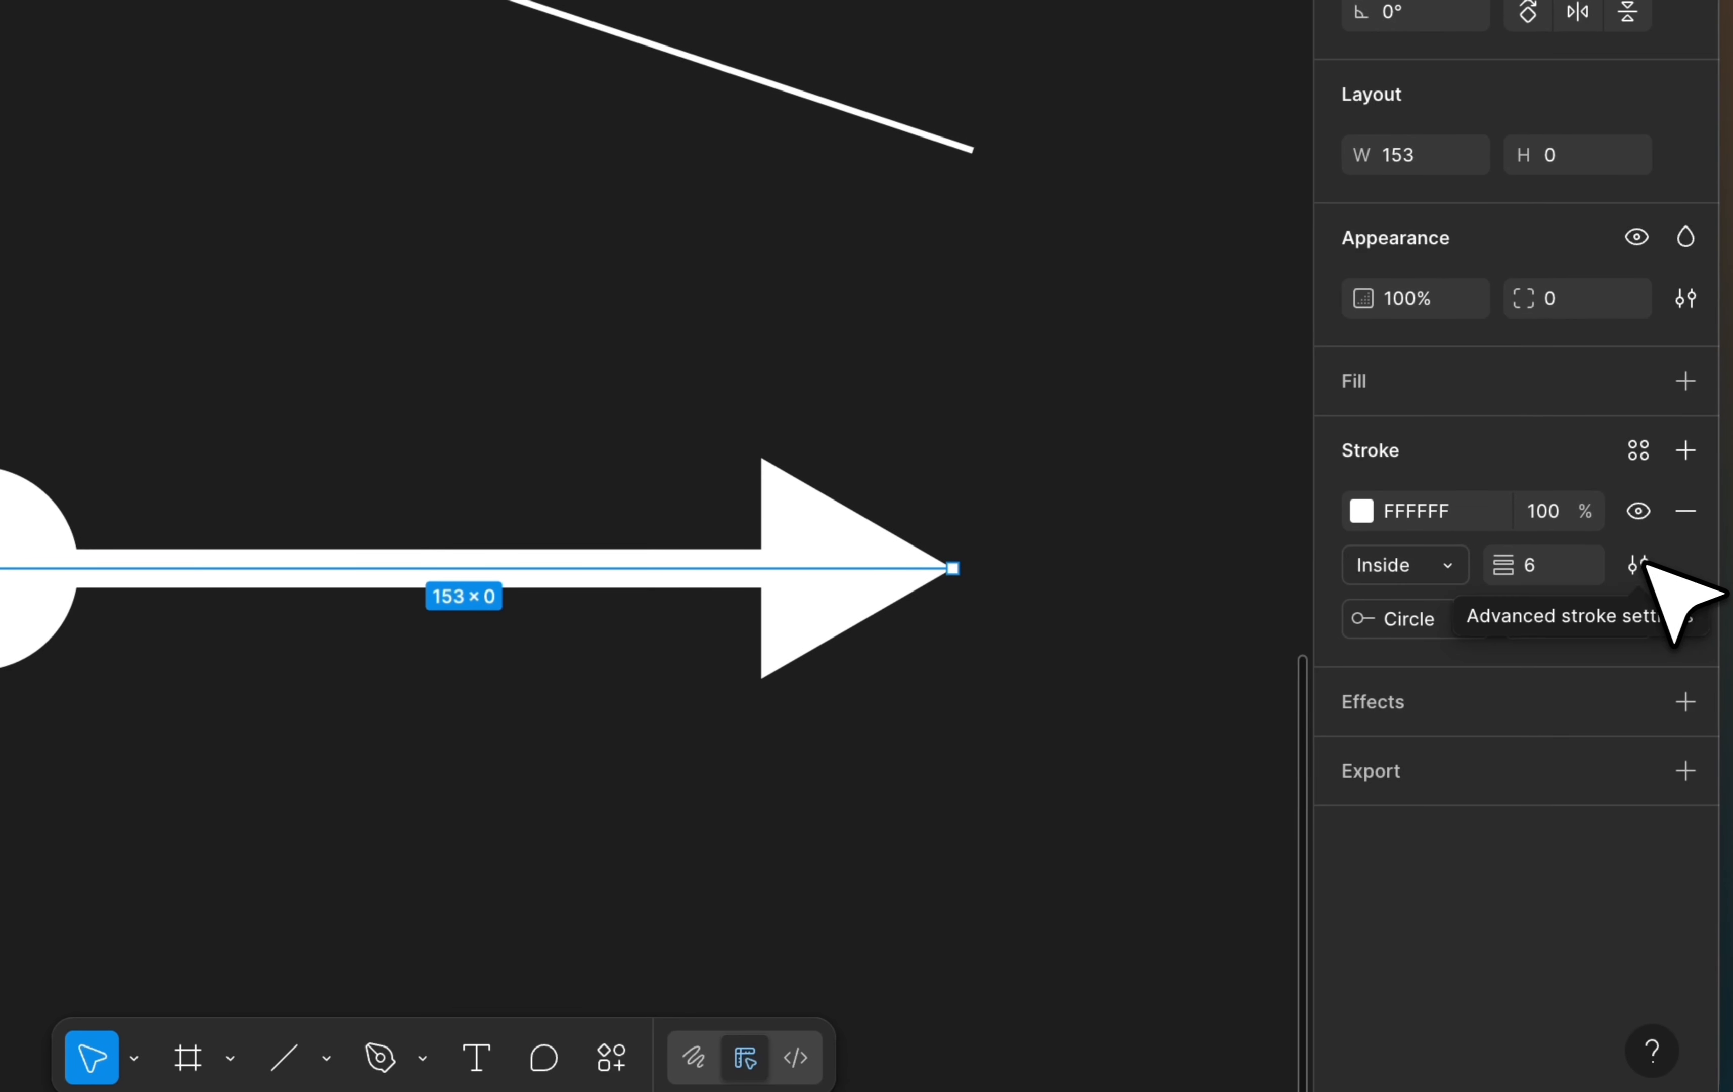
# Step: Change the arrow's stroke style to Dashed in the advanced stroke settings
pyautogui.click(1637, 565)
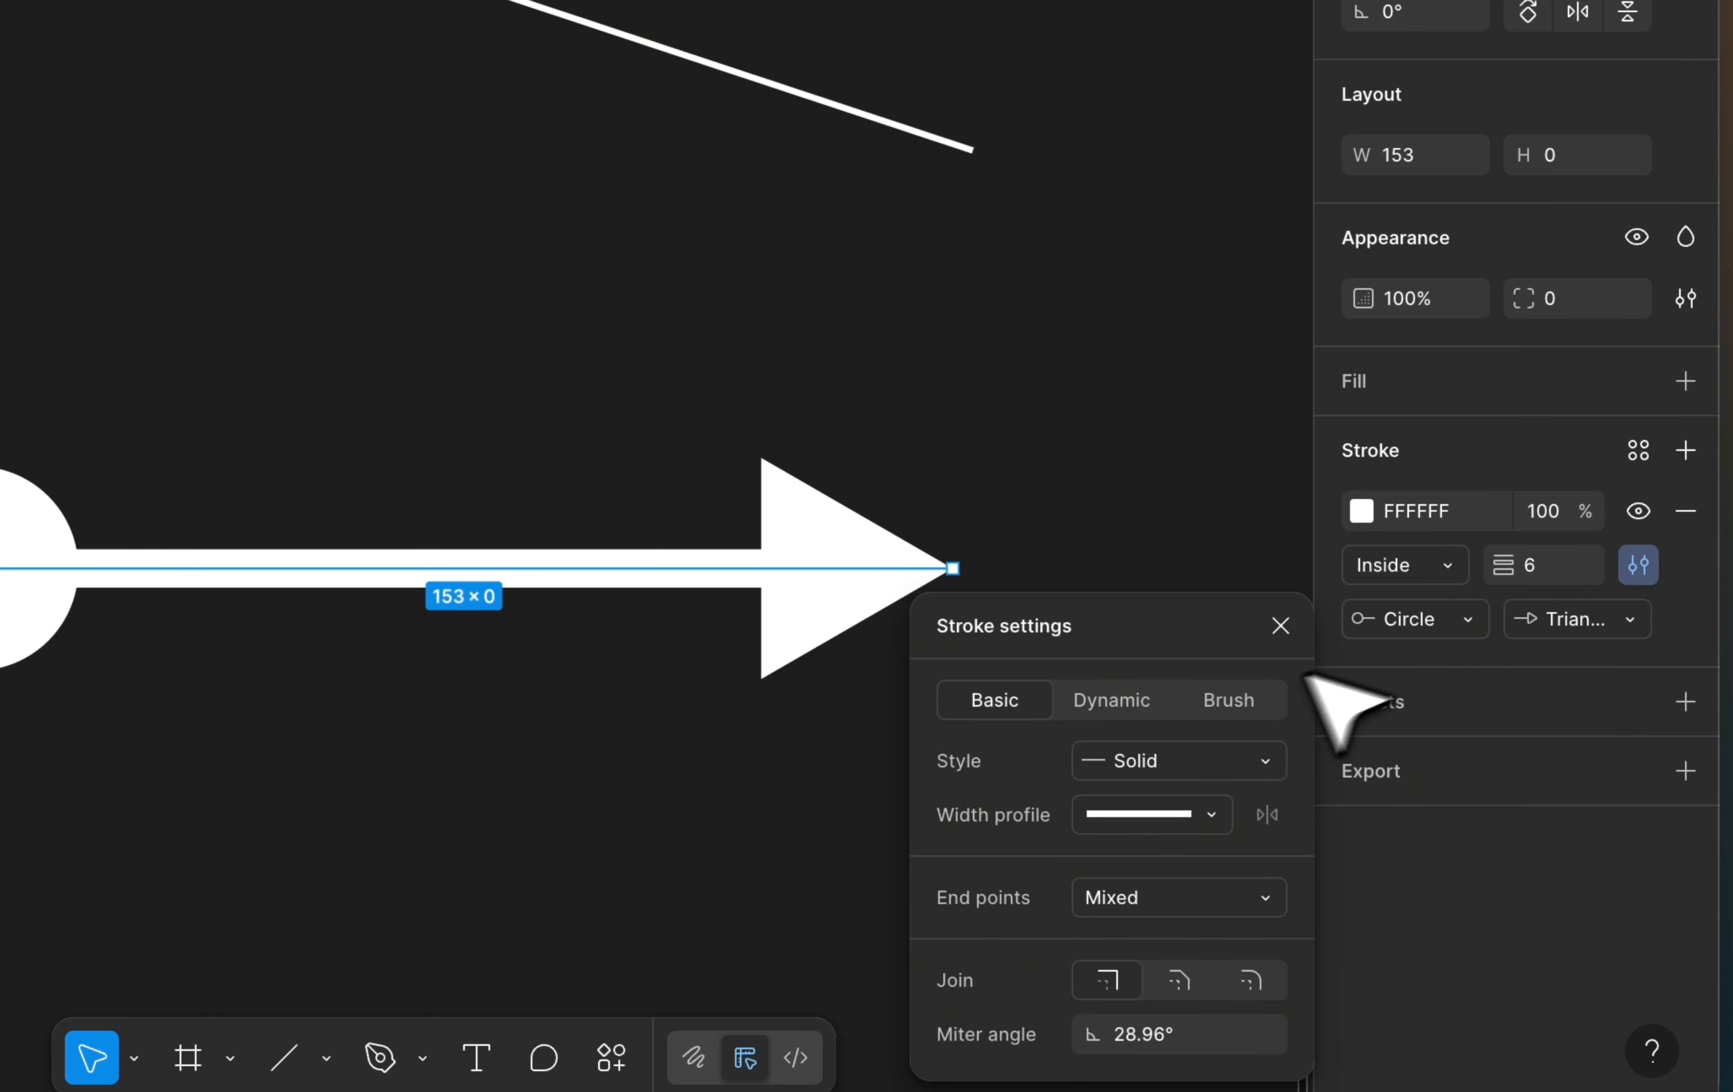
pyautogui.click(1179, 758)
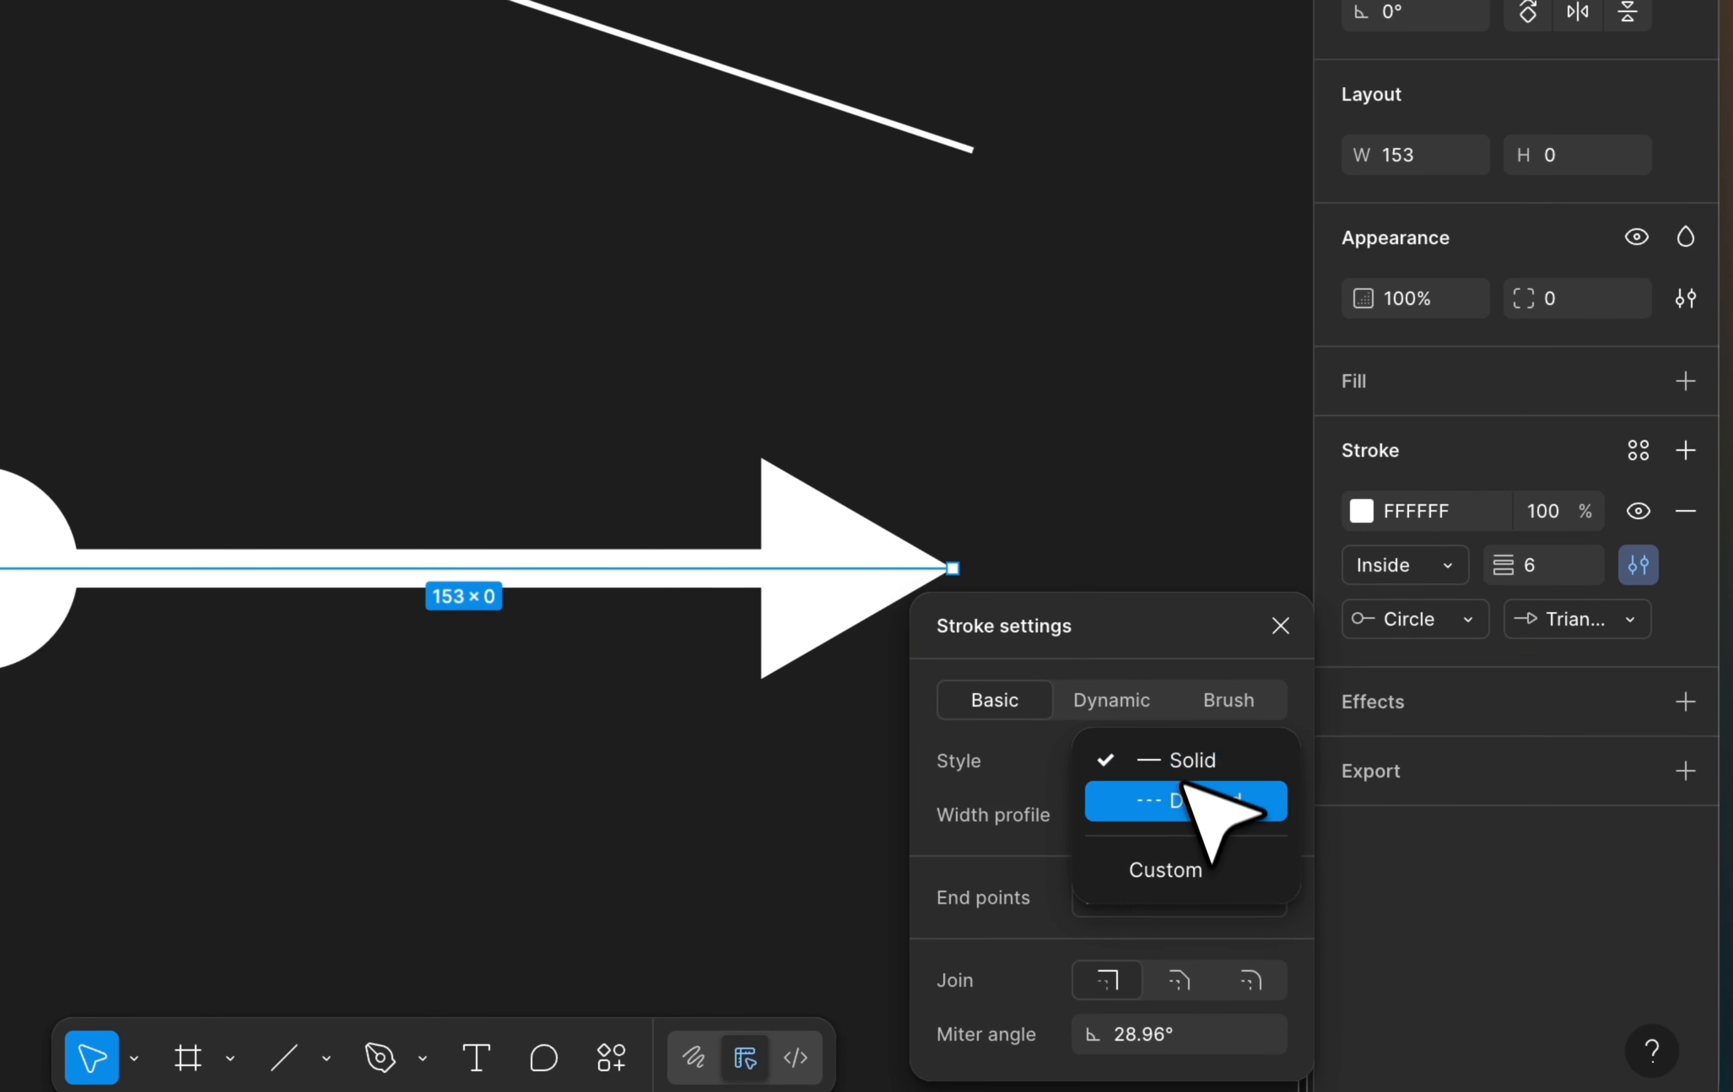
pyautogui.click(1183, 798)
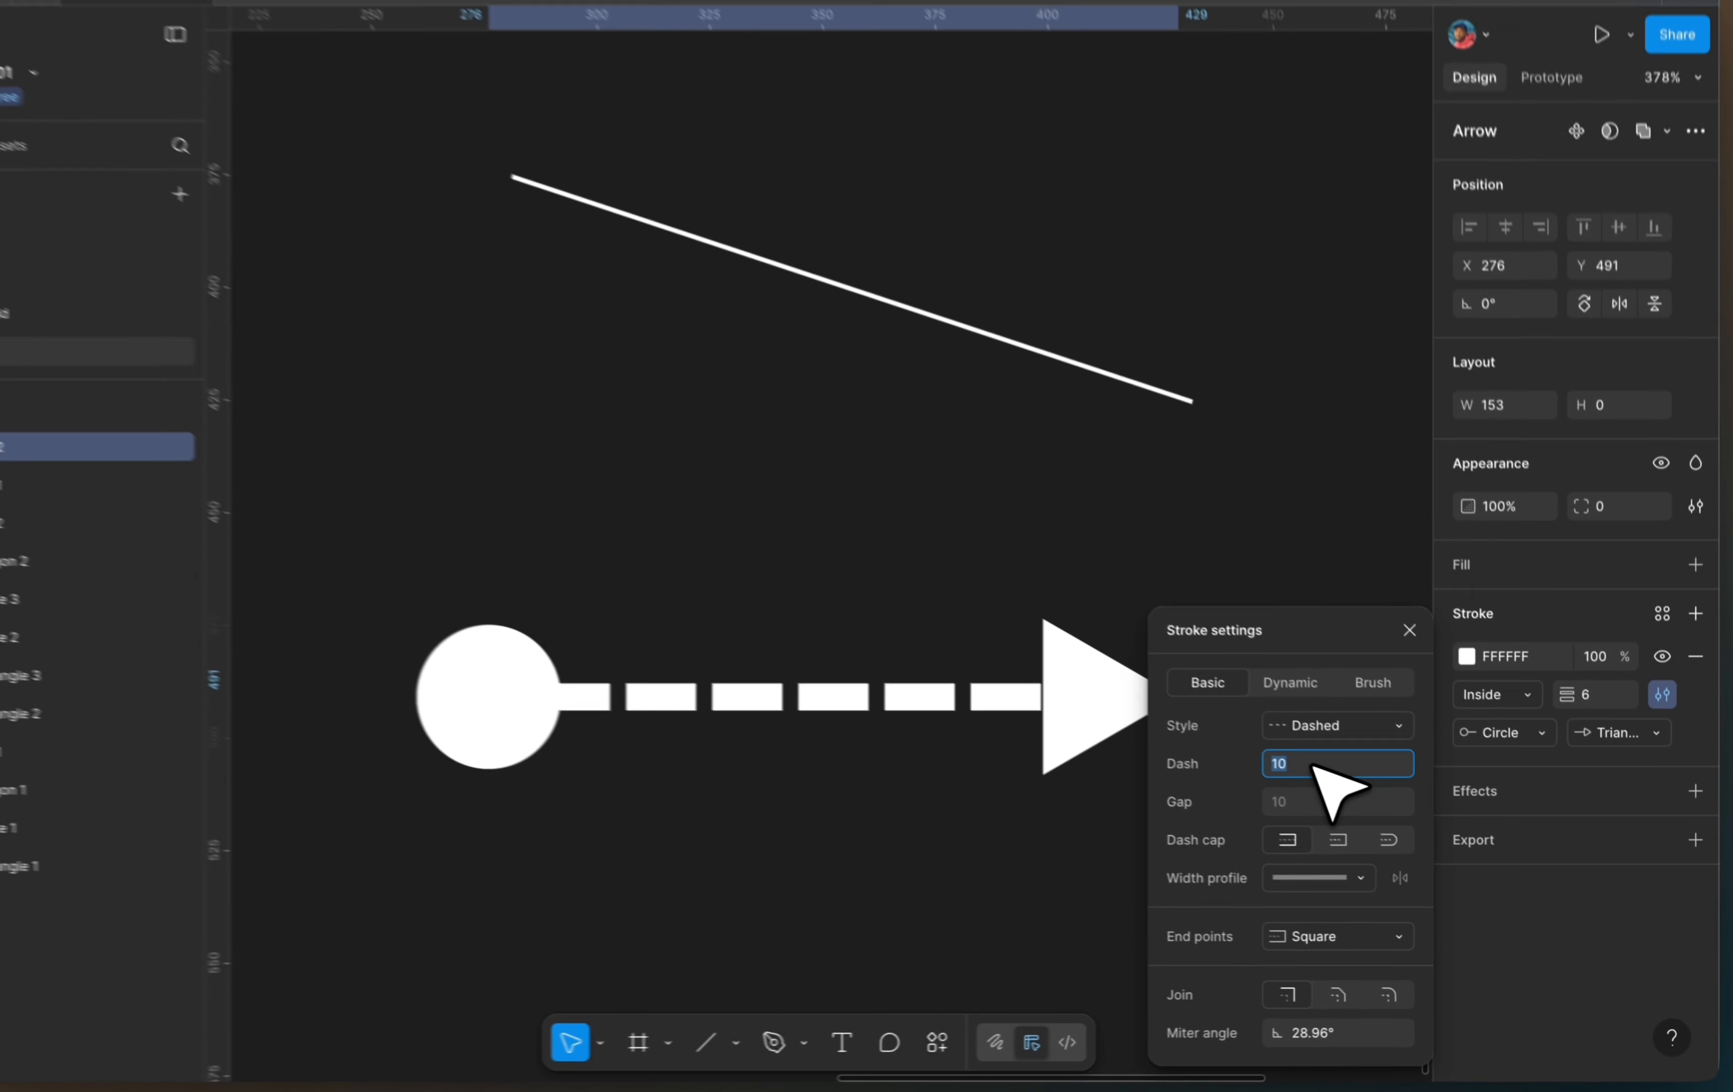
# Step: Set the arrow's dash length to 16 and deselect the arrow
pyautogui.write('8')
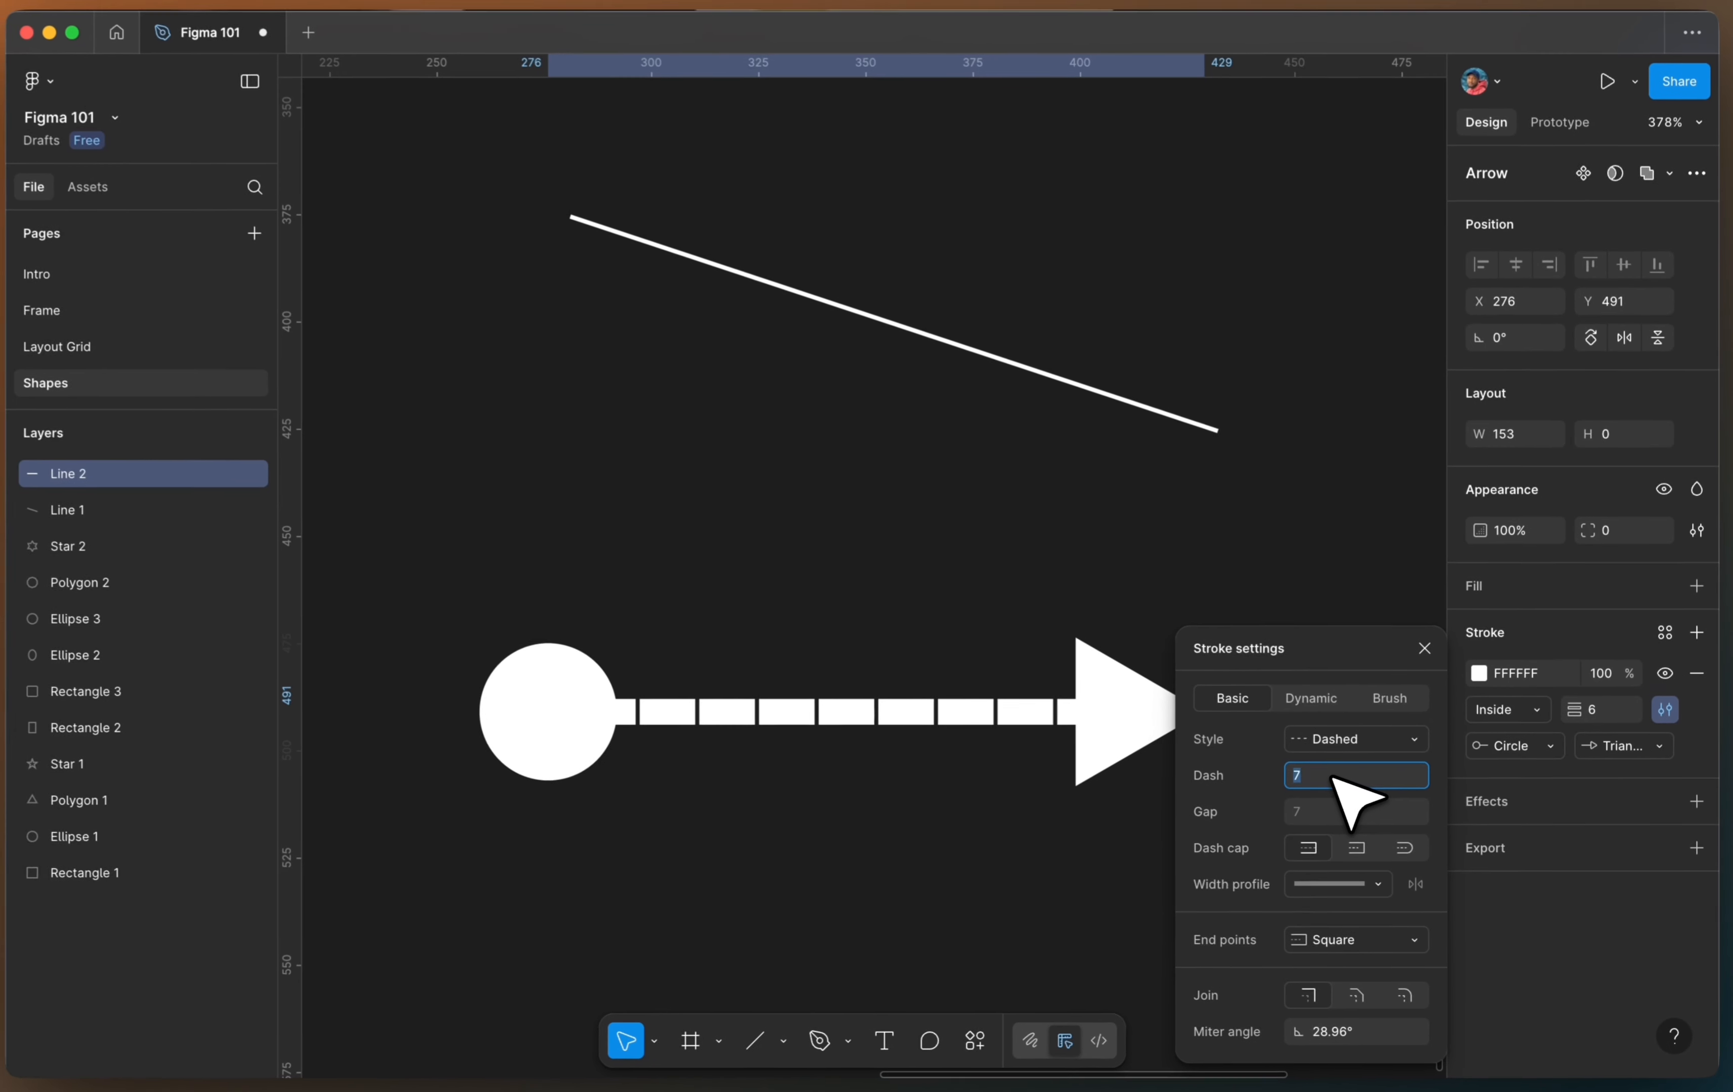
pyautogui.press('Up')
pyautogui.press('Up')
pyautogui.press('Up')
pyautogui.press('Up')
pyautogui.press('Up')
pyautogui.press('Up')
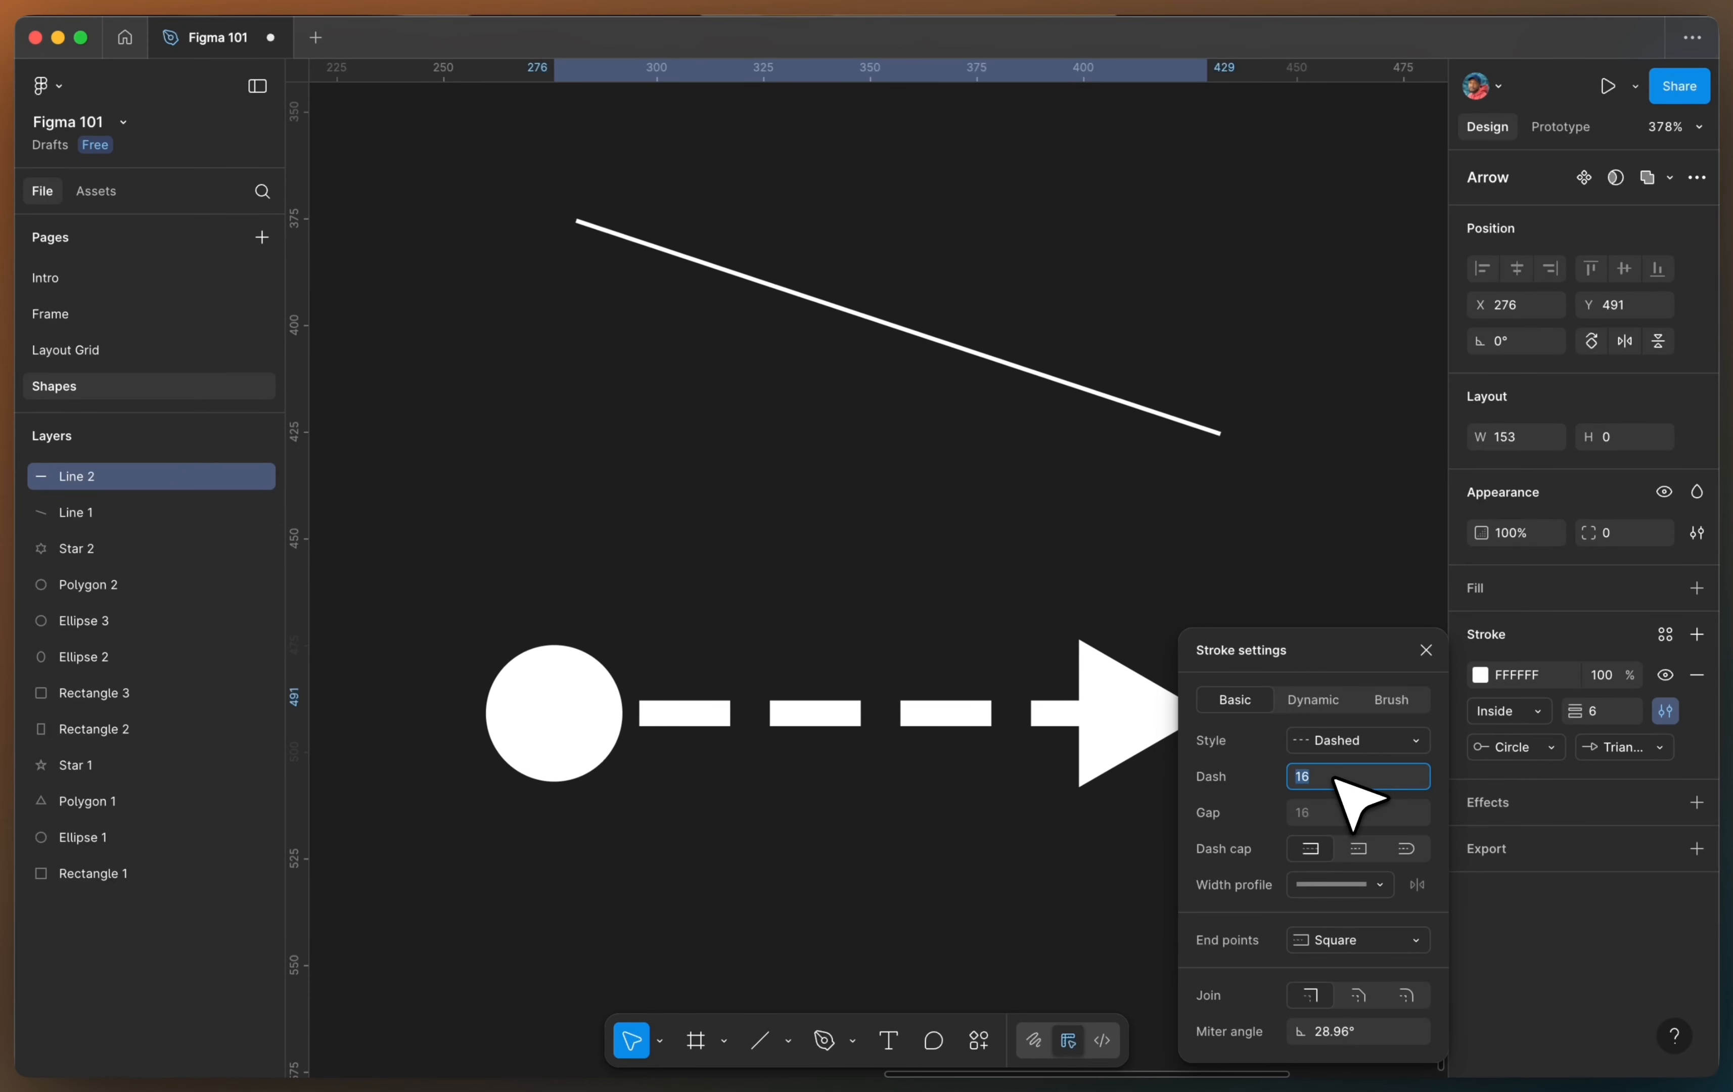
pyautogui.click(1036, 545)
pyautogui.scroll(-5, 1037, 553)
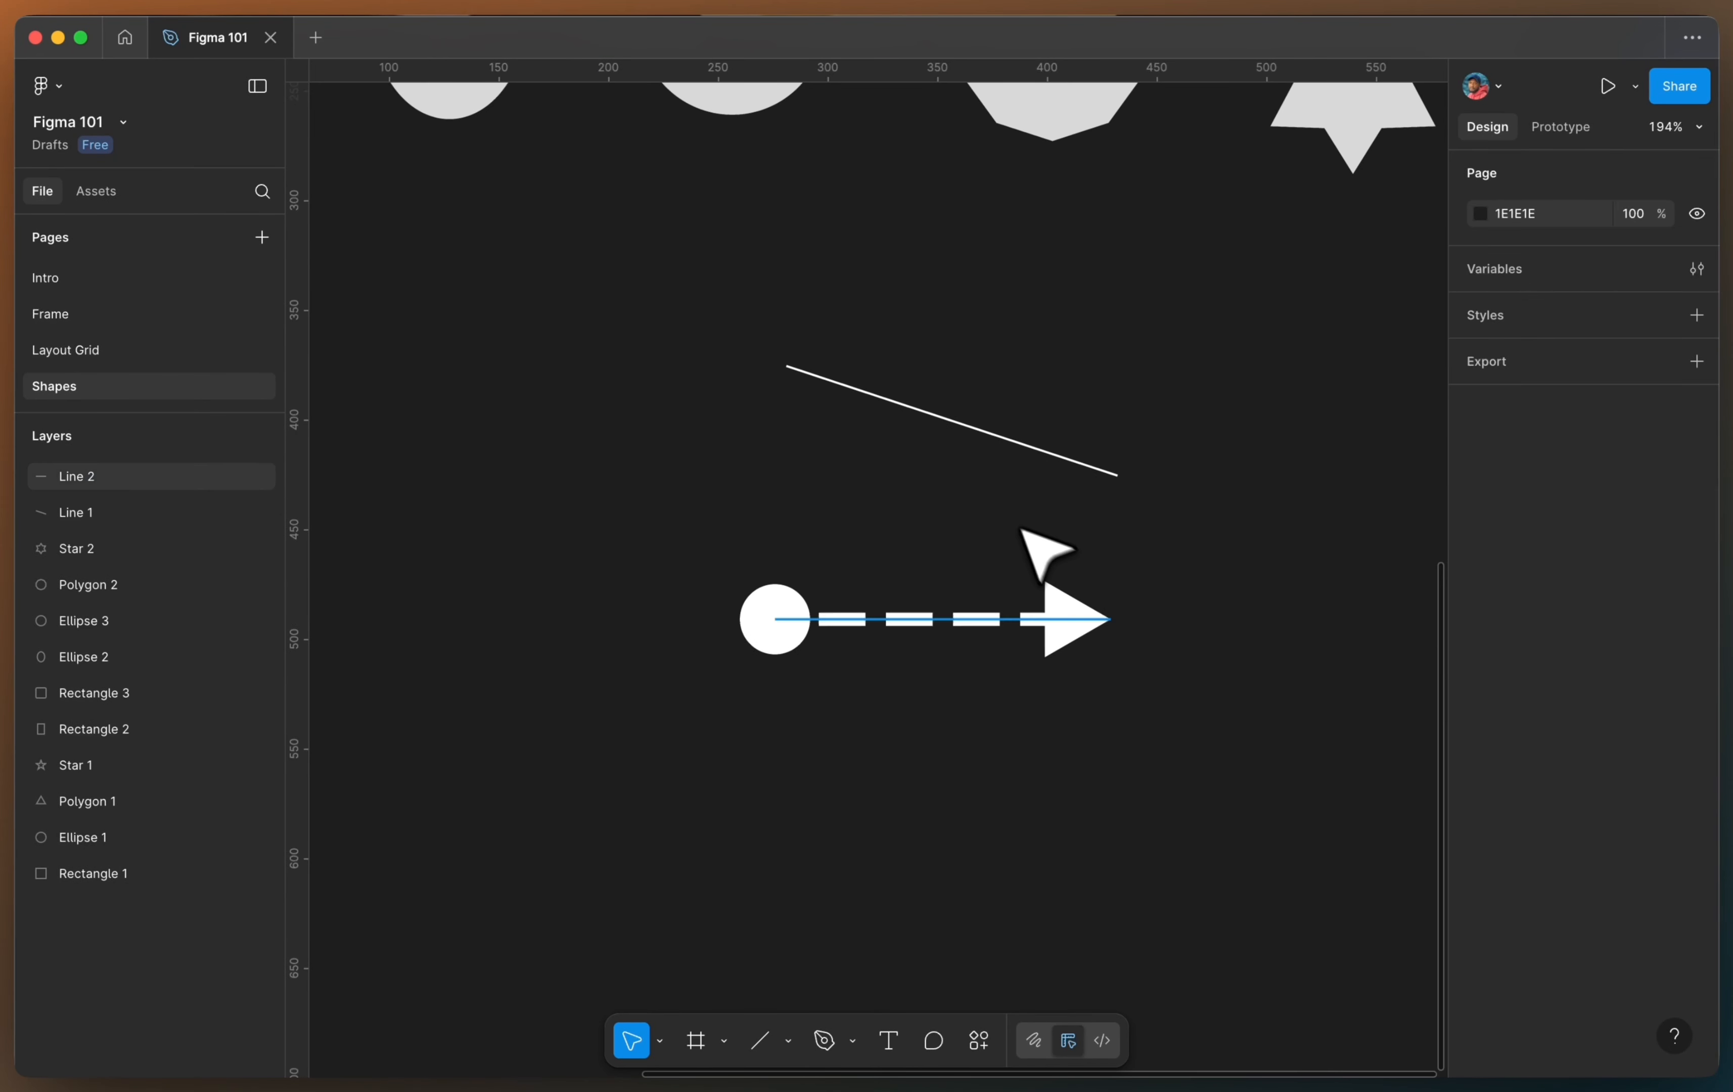
# Step: Stretch the dashed arrow horizontally from its arrowhead end to a length of about 377
pyautogui.click(1082, 622)
pyautogui.scroll(3, 1076, 619)
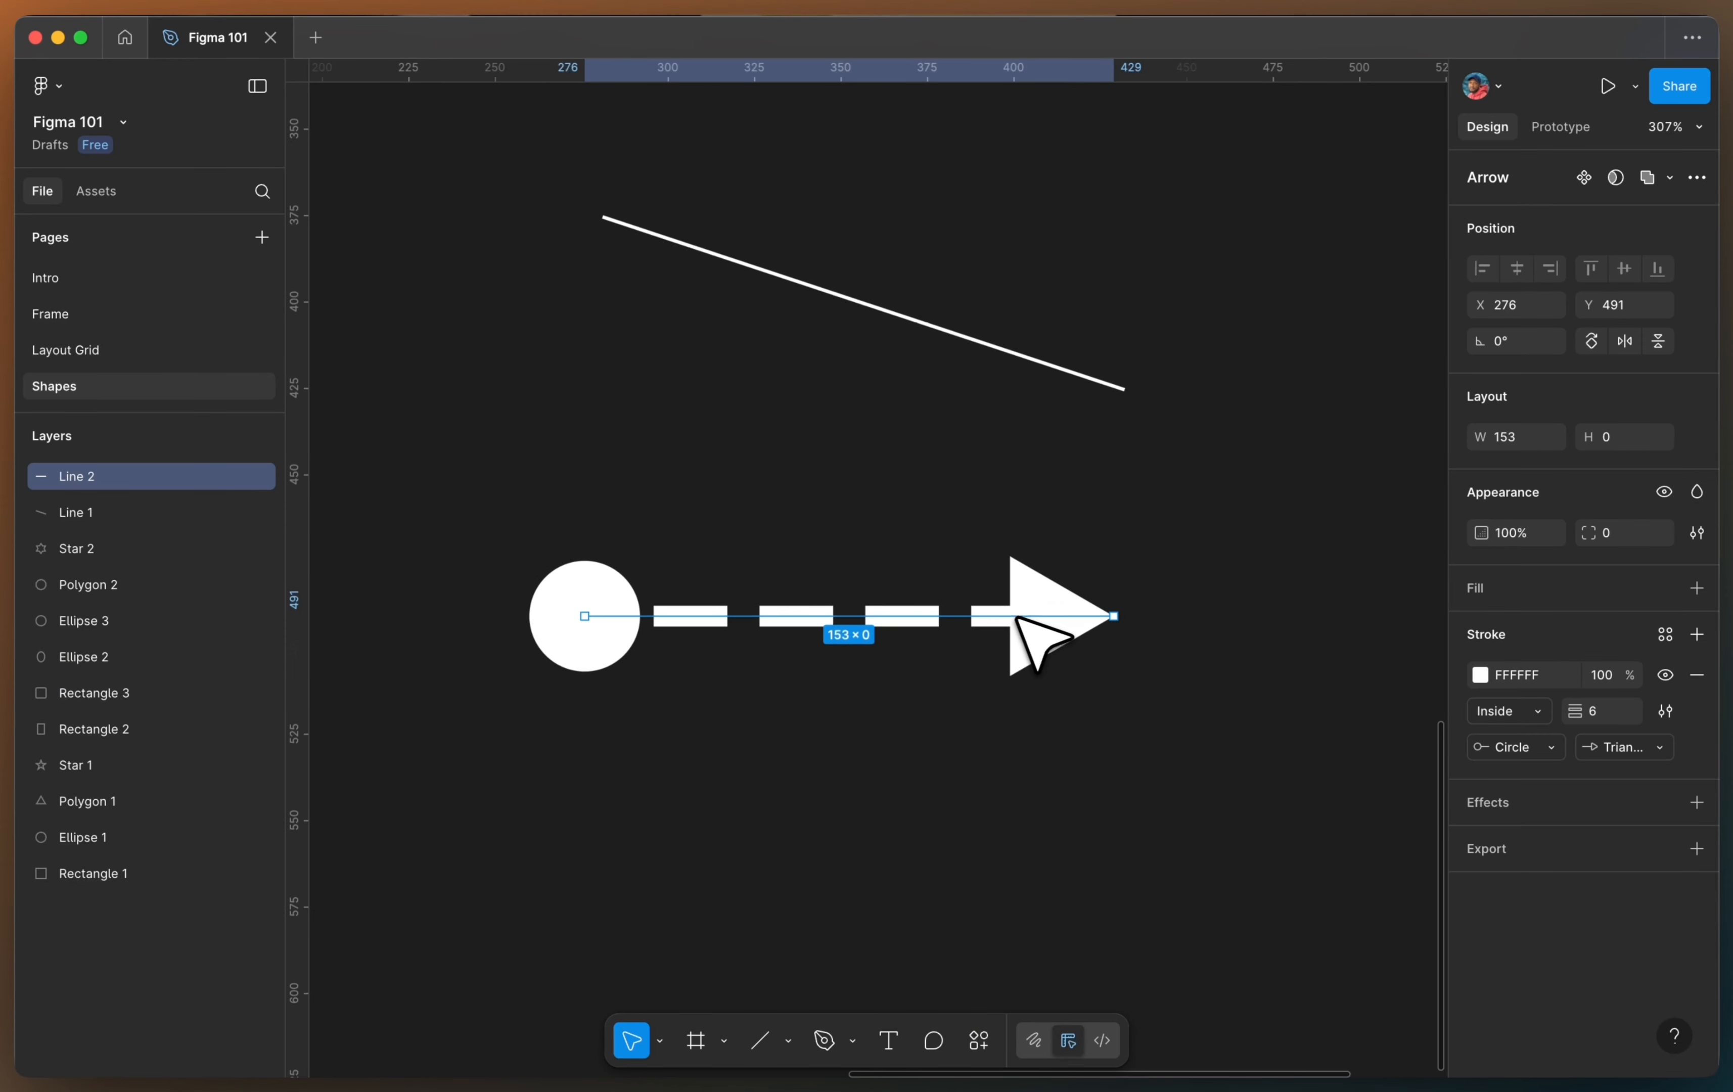
pyautogui.scroll(-3, 1103, 619)
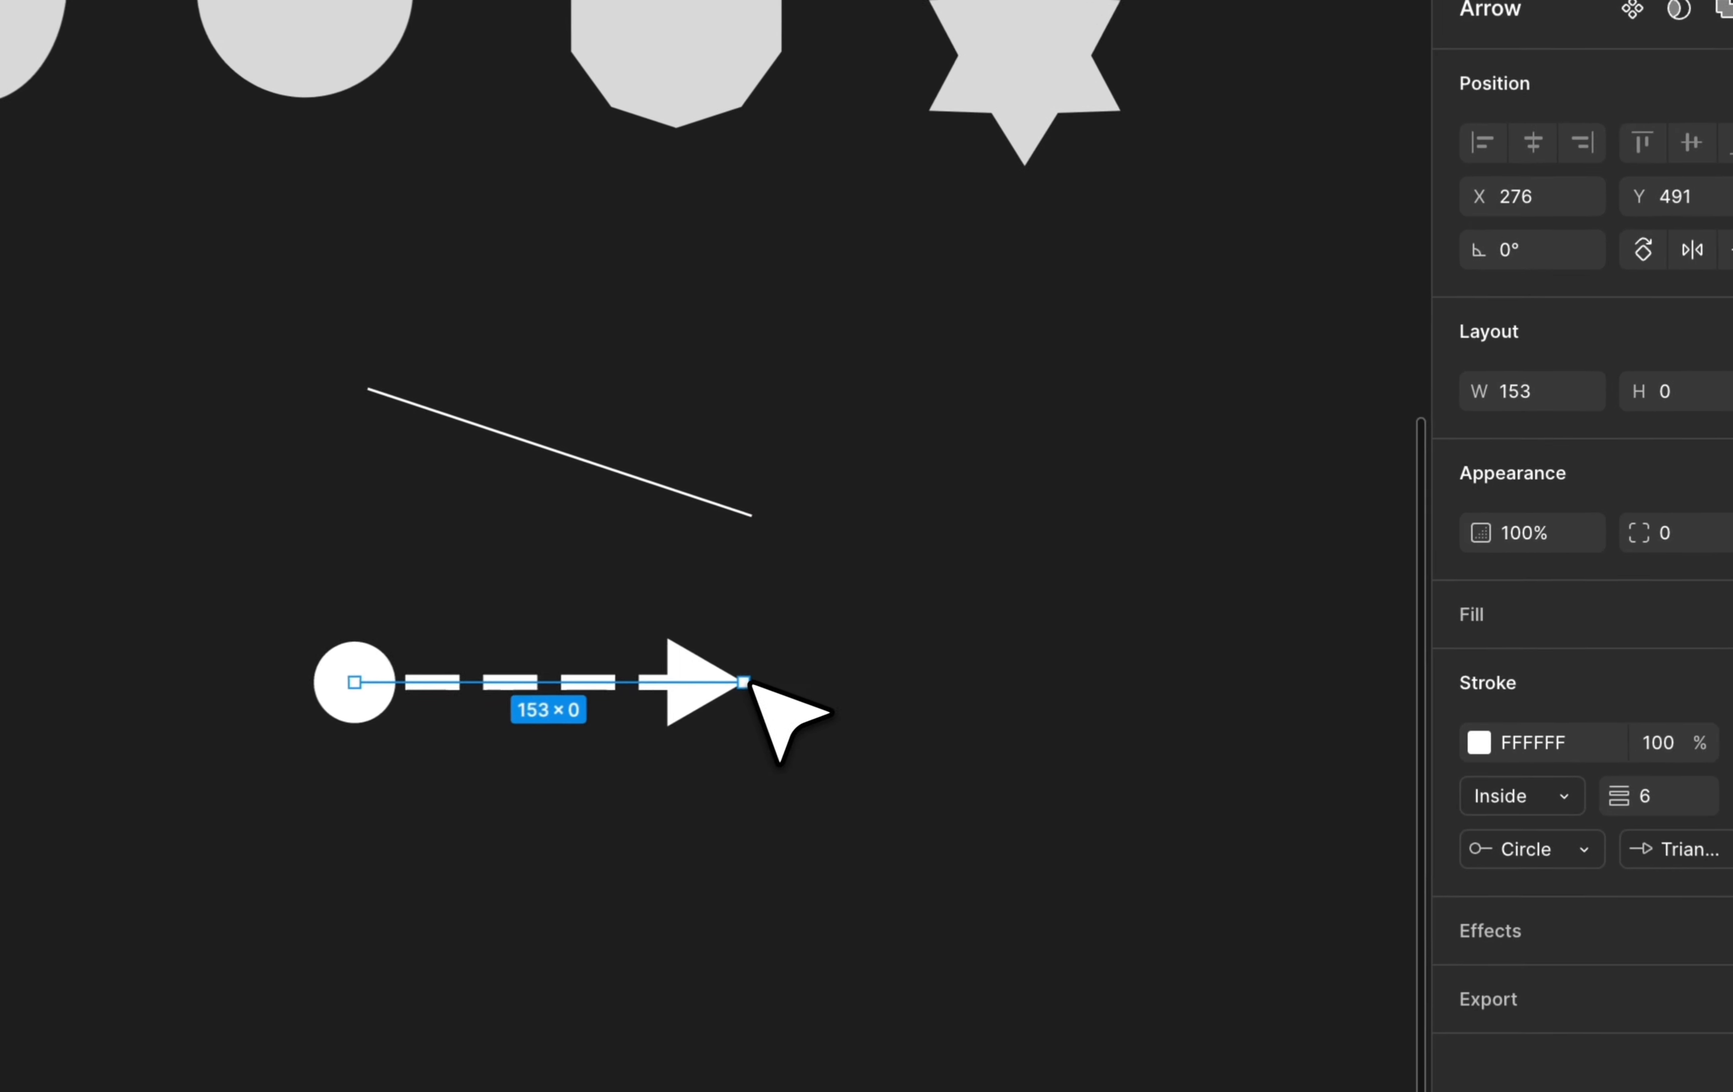
pyautogui.moveTo(984, 634); pyautogui.dragTo(1122, 632)
pyautogui.moveTo(946, 680); pyautogui.dragTo(1312, 676)
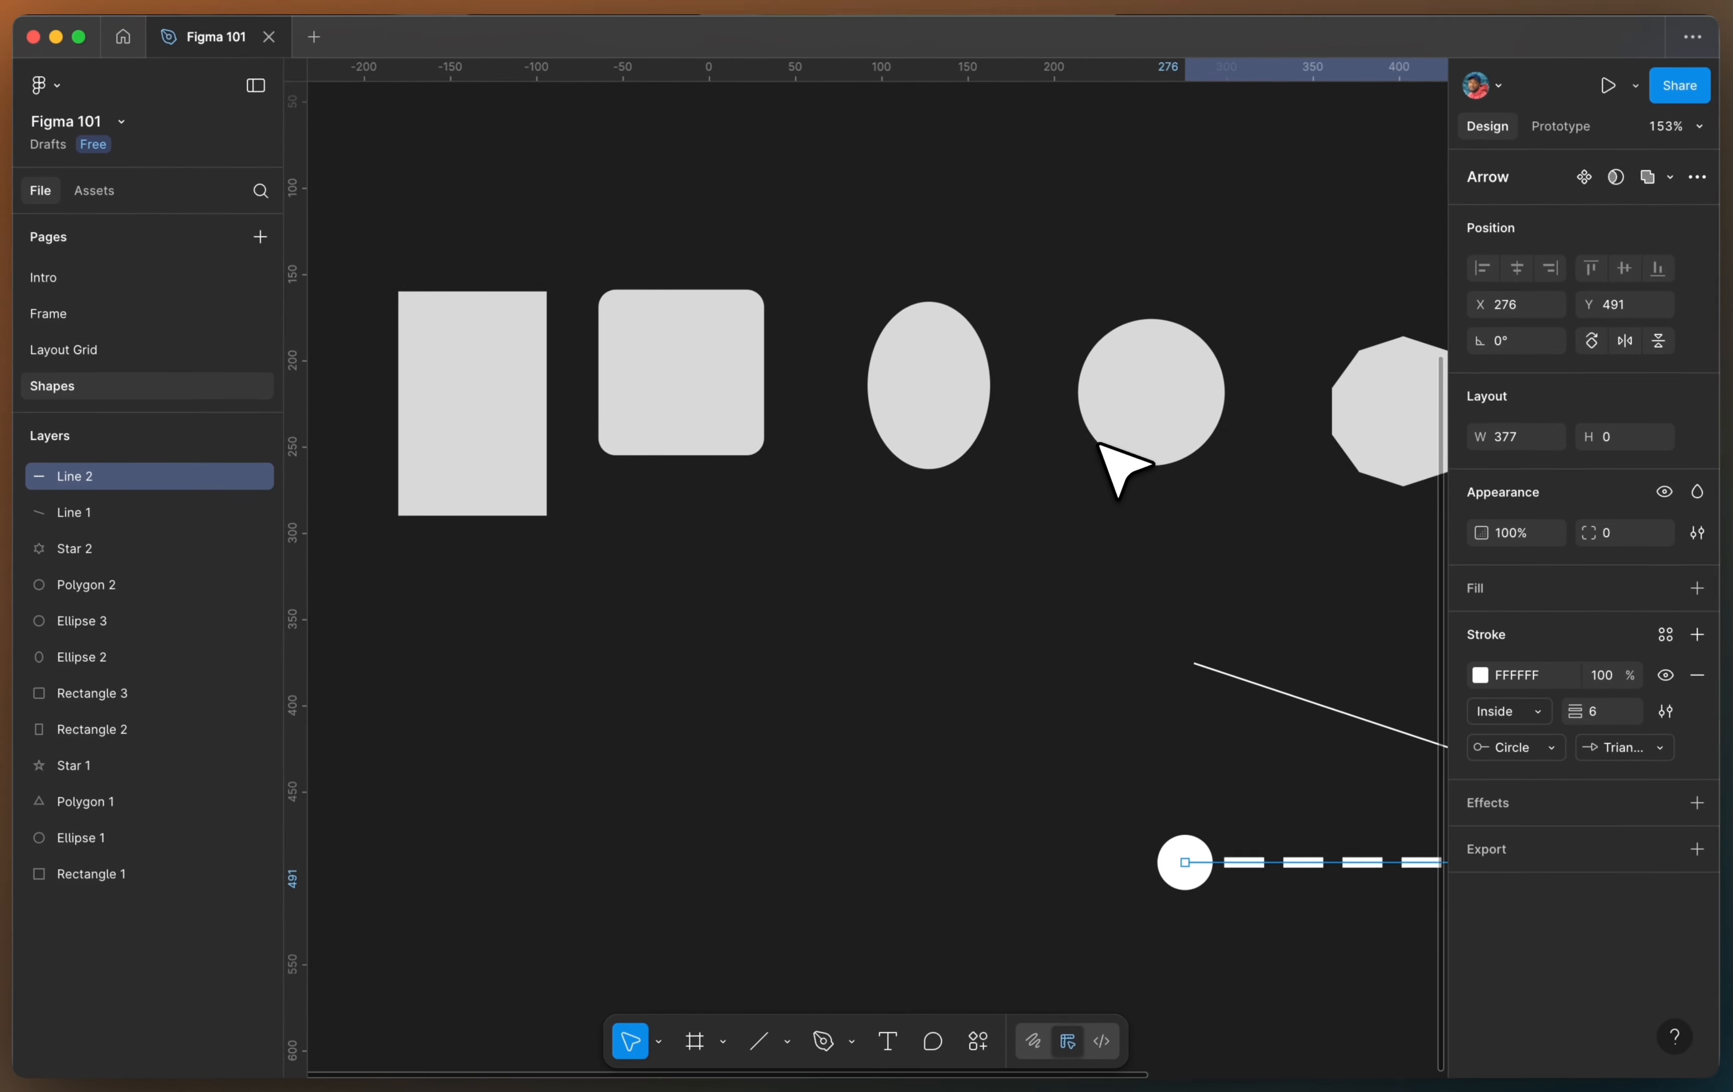
# Step: Enlarge the grey rounded square to about 140 × 140
pyautogui.hscroll(-5, 1098, 444)
pyautogui.click(960, 431)
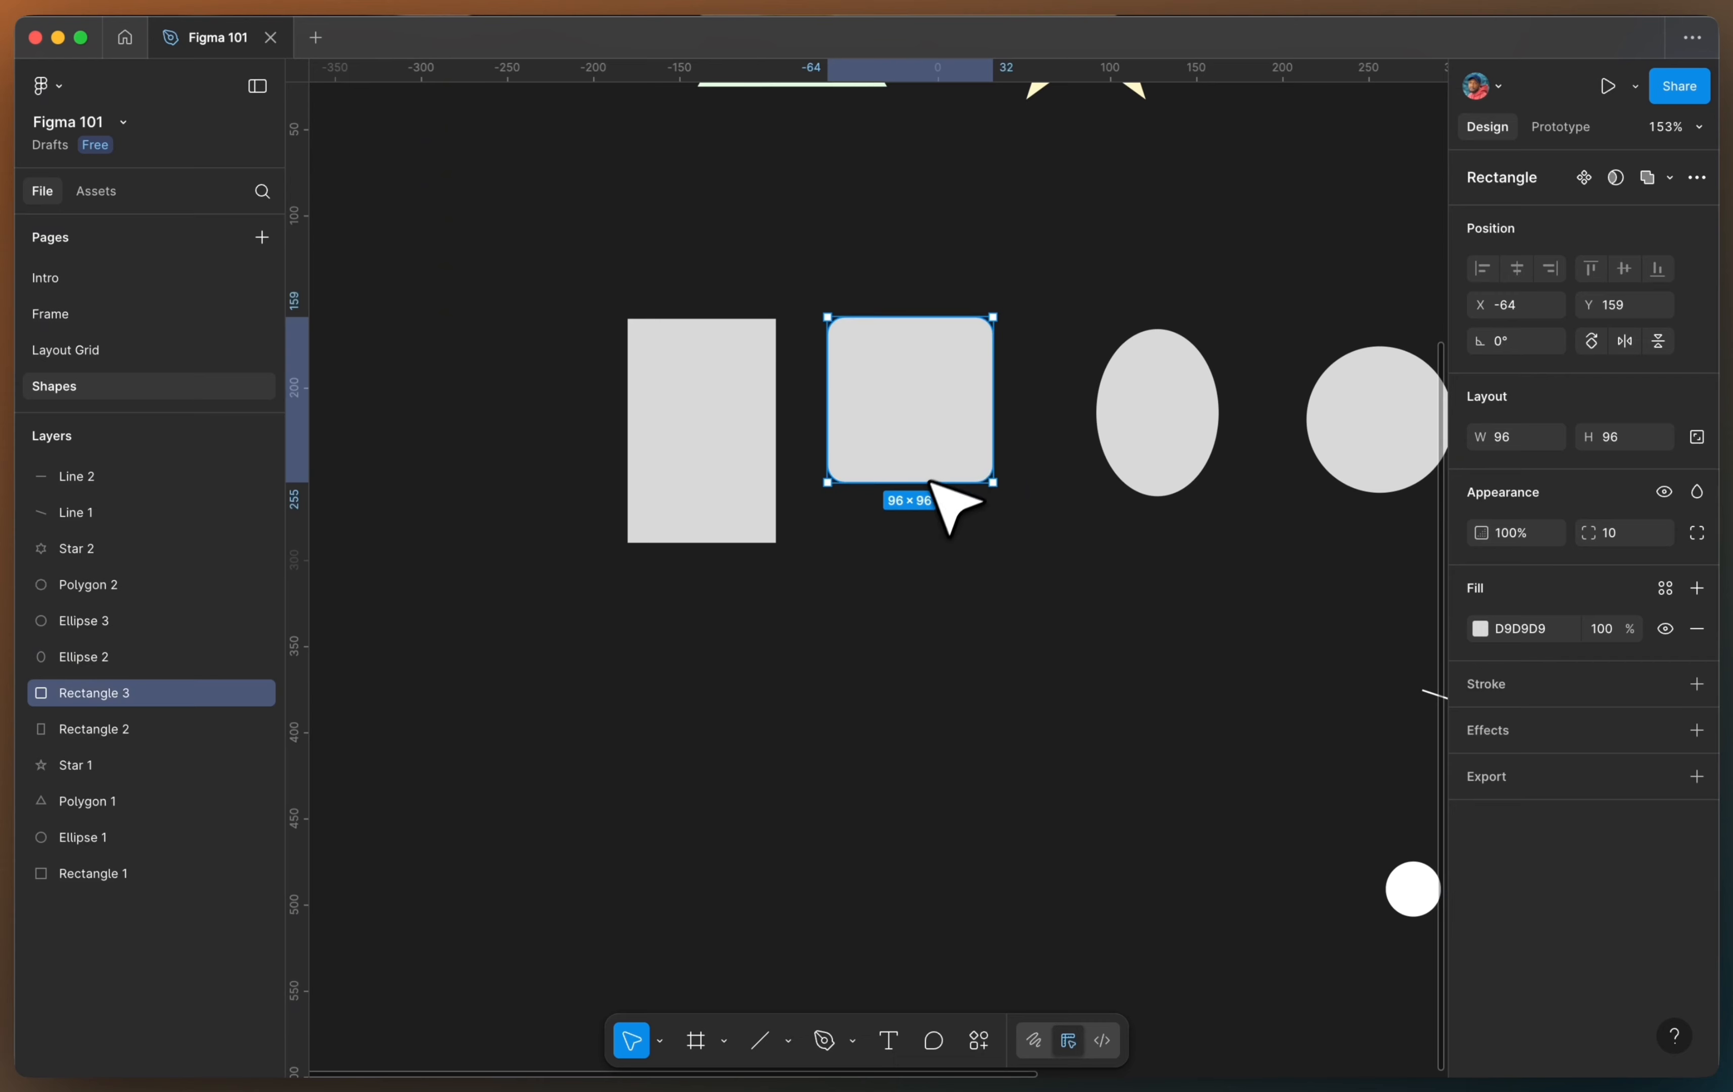
pyautogui.moveTo(929, 481); pyautogui.dragTo(926, 558)
pyautogui.moveTo(996, 457); pyautogui.dragTo(1108, 493)
# Step: Widen the tall grey ellipse to about 101
pyautogui.hscroll(5, 1098, 472)
pyautogui.scroll(3, 1098, 472)
pyautogui.click(1041, 498)
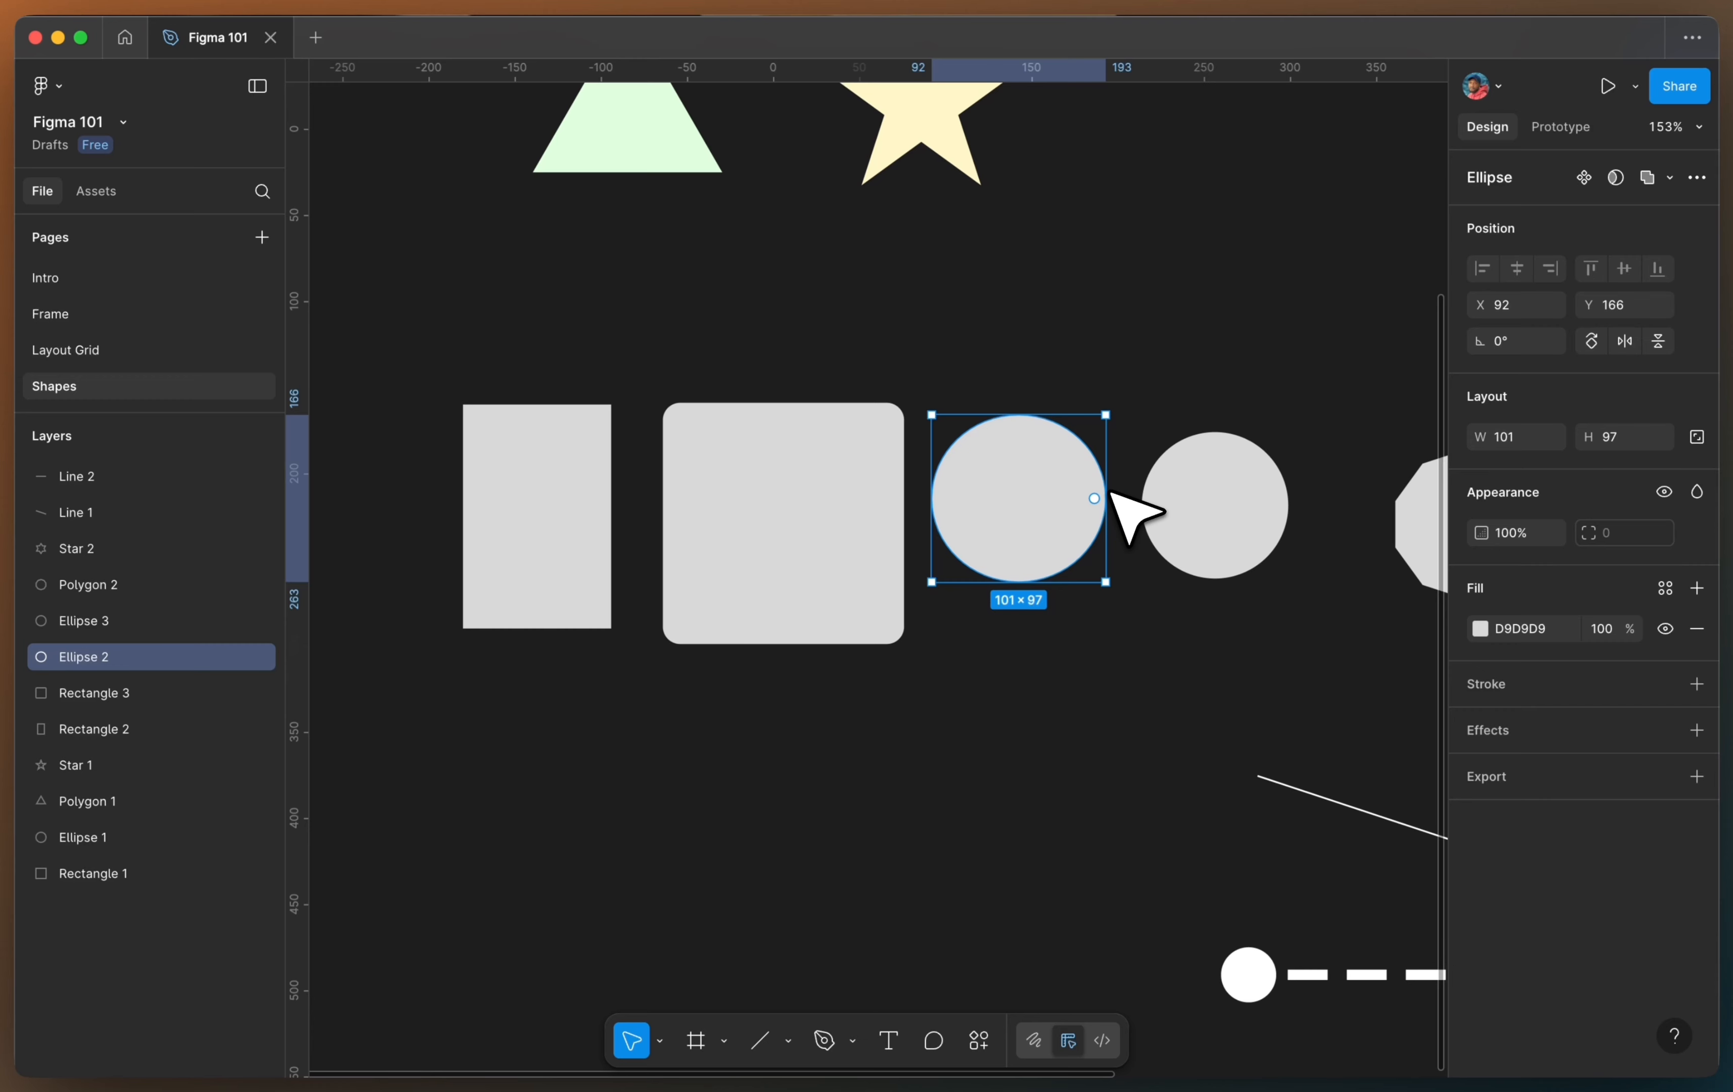
# Step: Set the grey rounded square's width and height to exactly 100 each
pyautogui.click(822, 499)
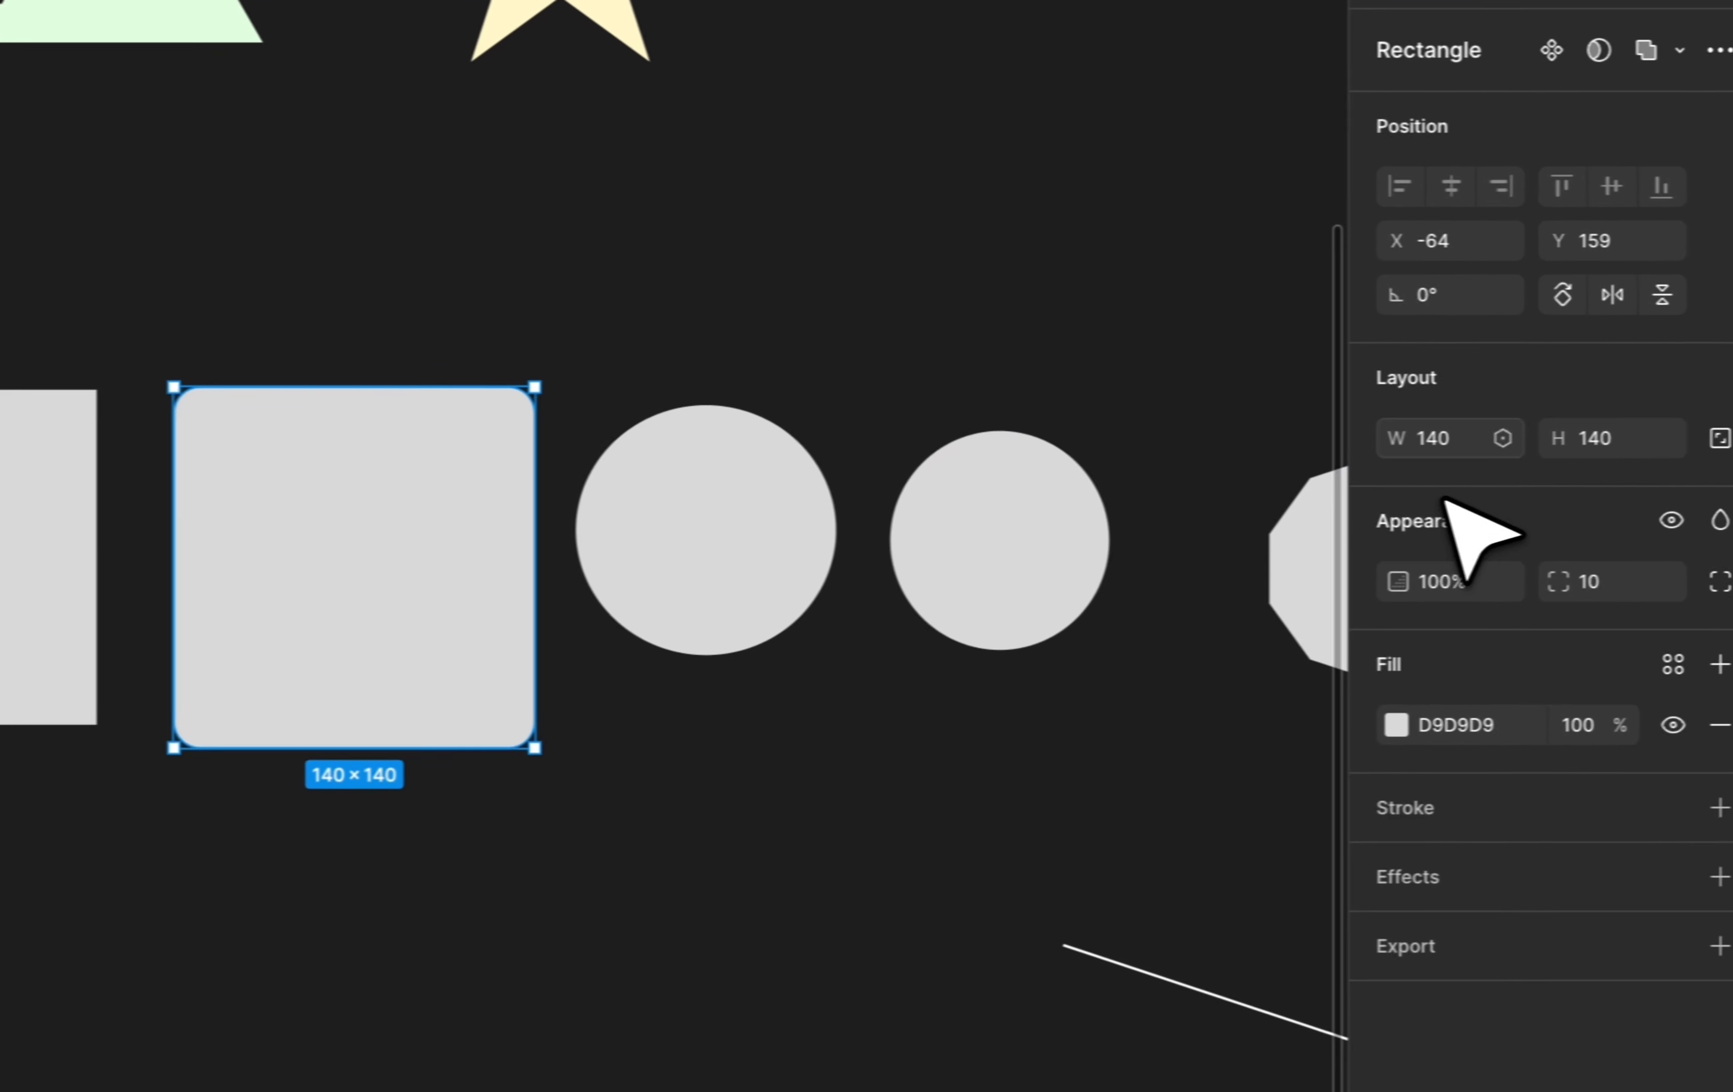
pyautogui.click(1463, 436)
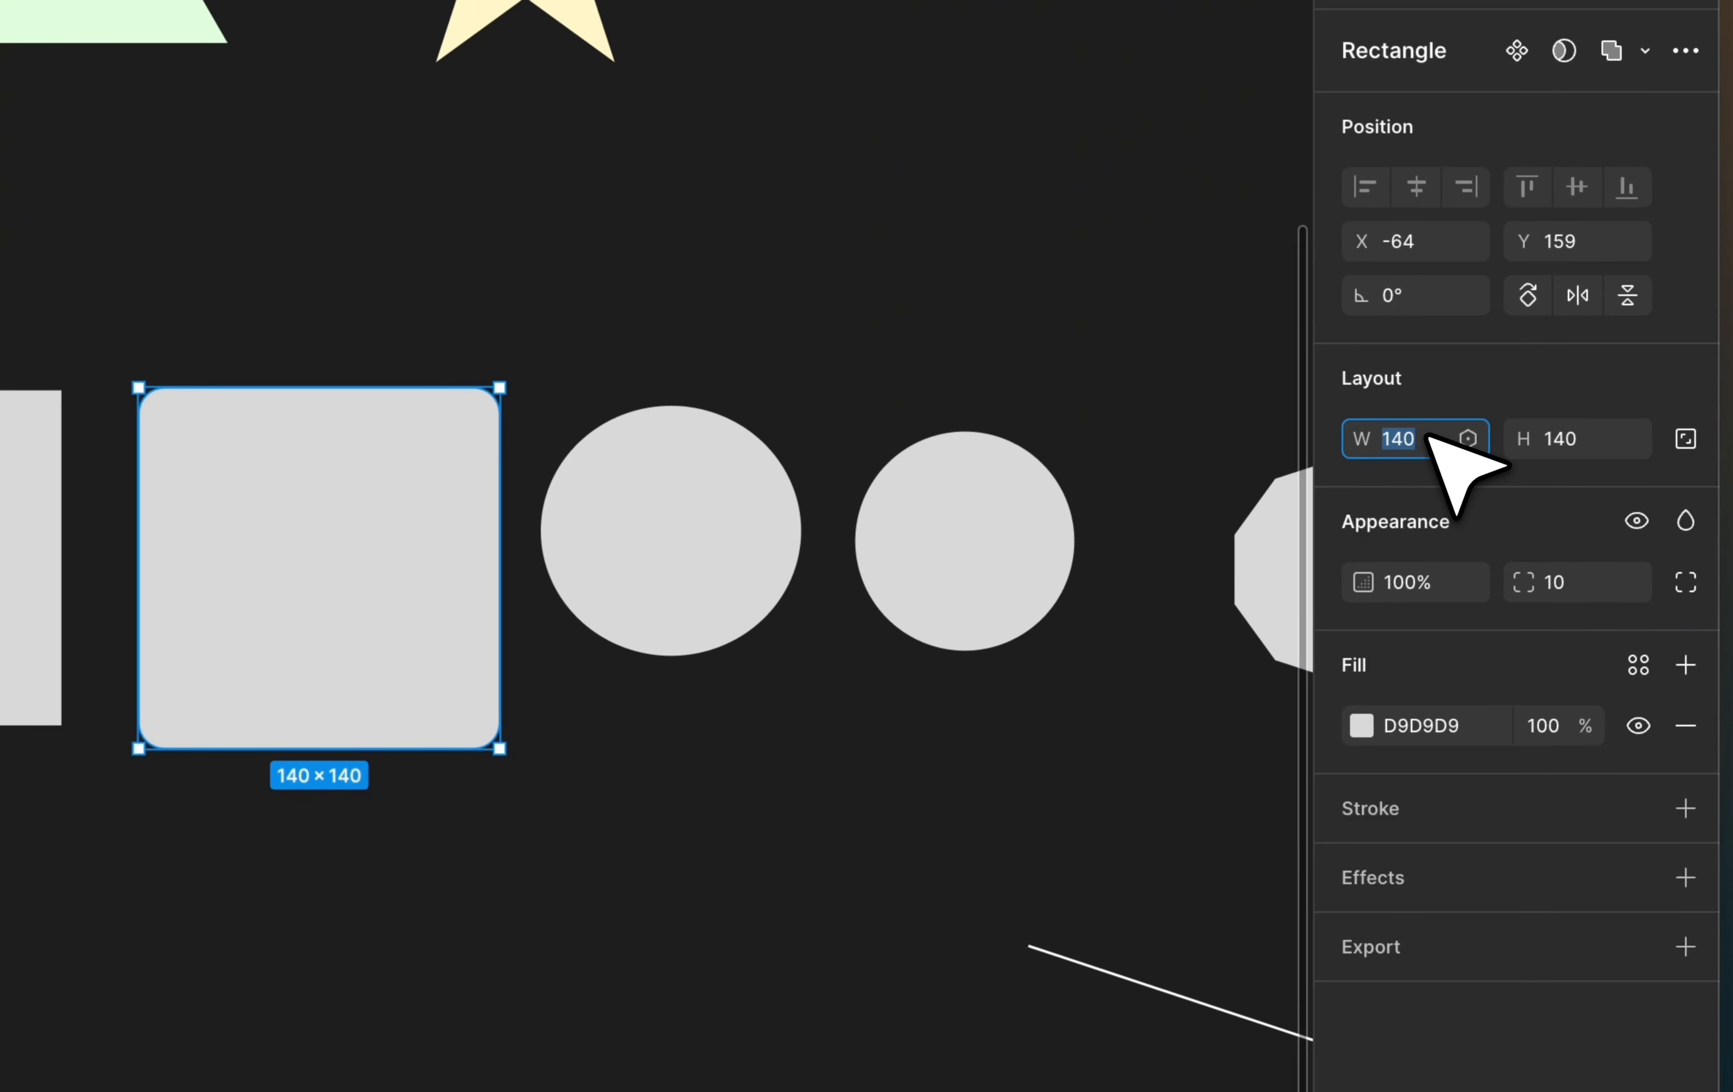
pyautogui.press('Return')
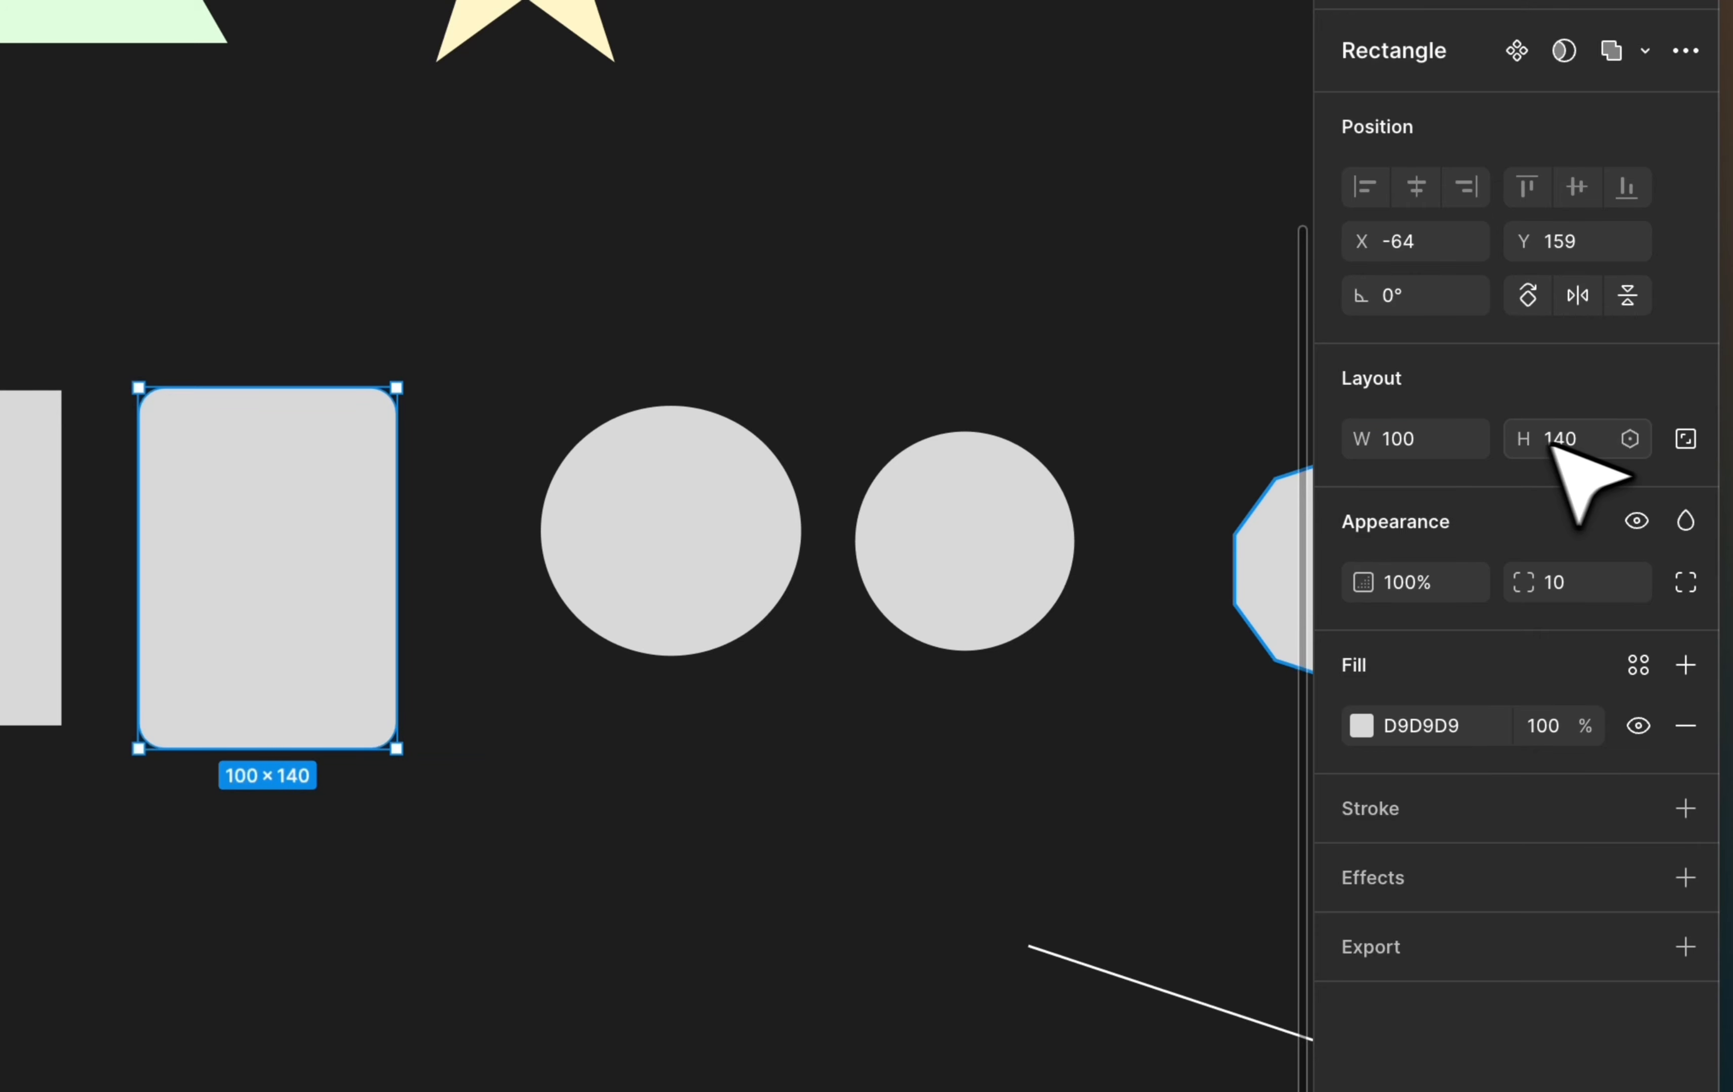
pyautogui.click(1576, 449)
pyautogui.write('100')
pyautogui.press('Return')
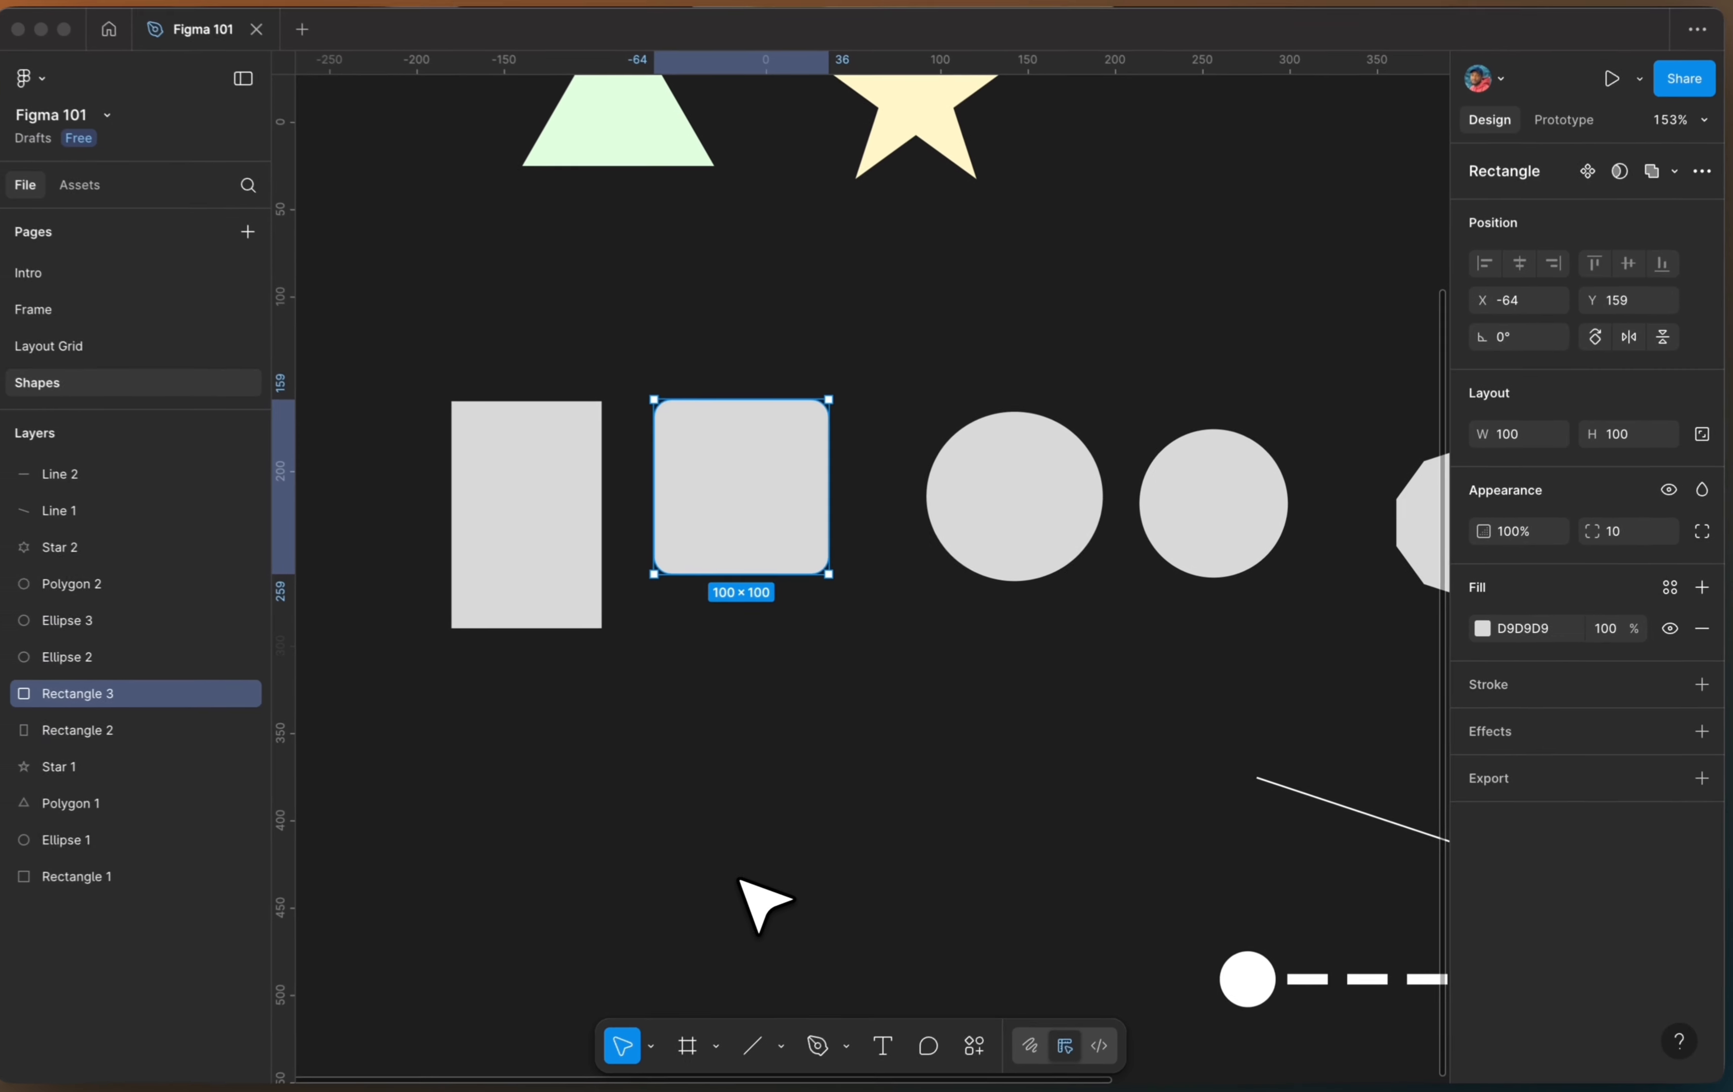
# Step: Move the sharp-cornered grey rectangle down into the empty area, to about X -158, Y 311
pyautogui.scroll(-3, 769, 900)
pyautogui.hscroll(-3, 768, 899)
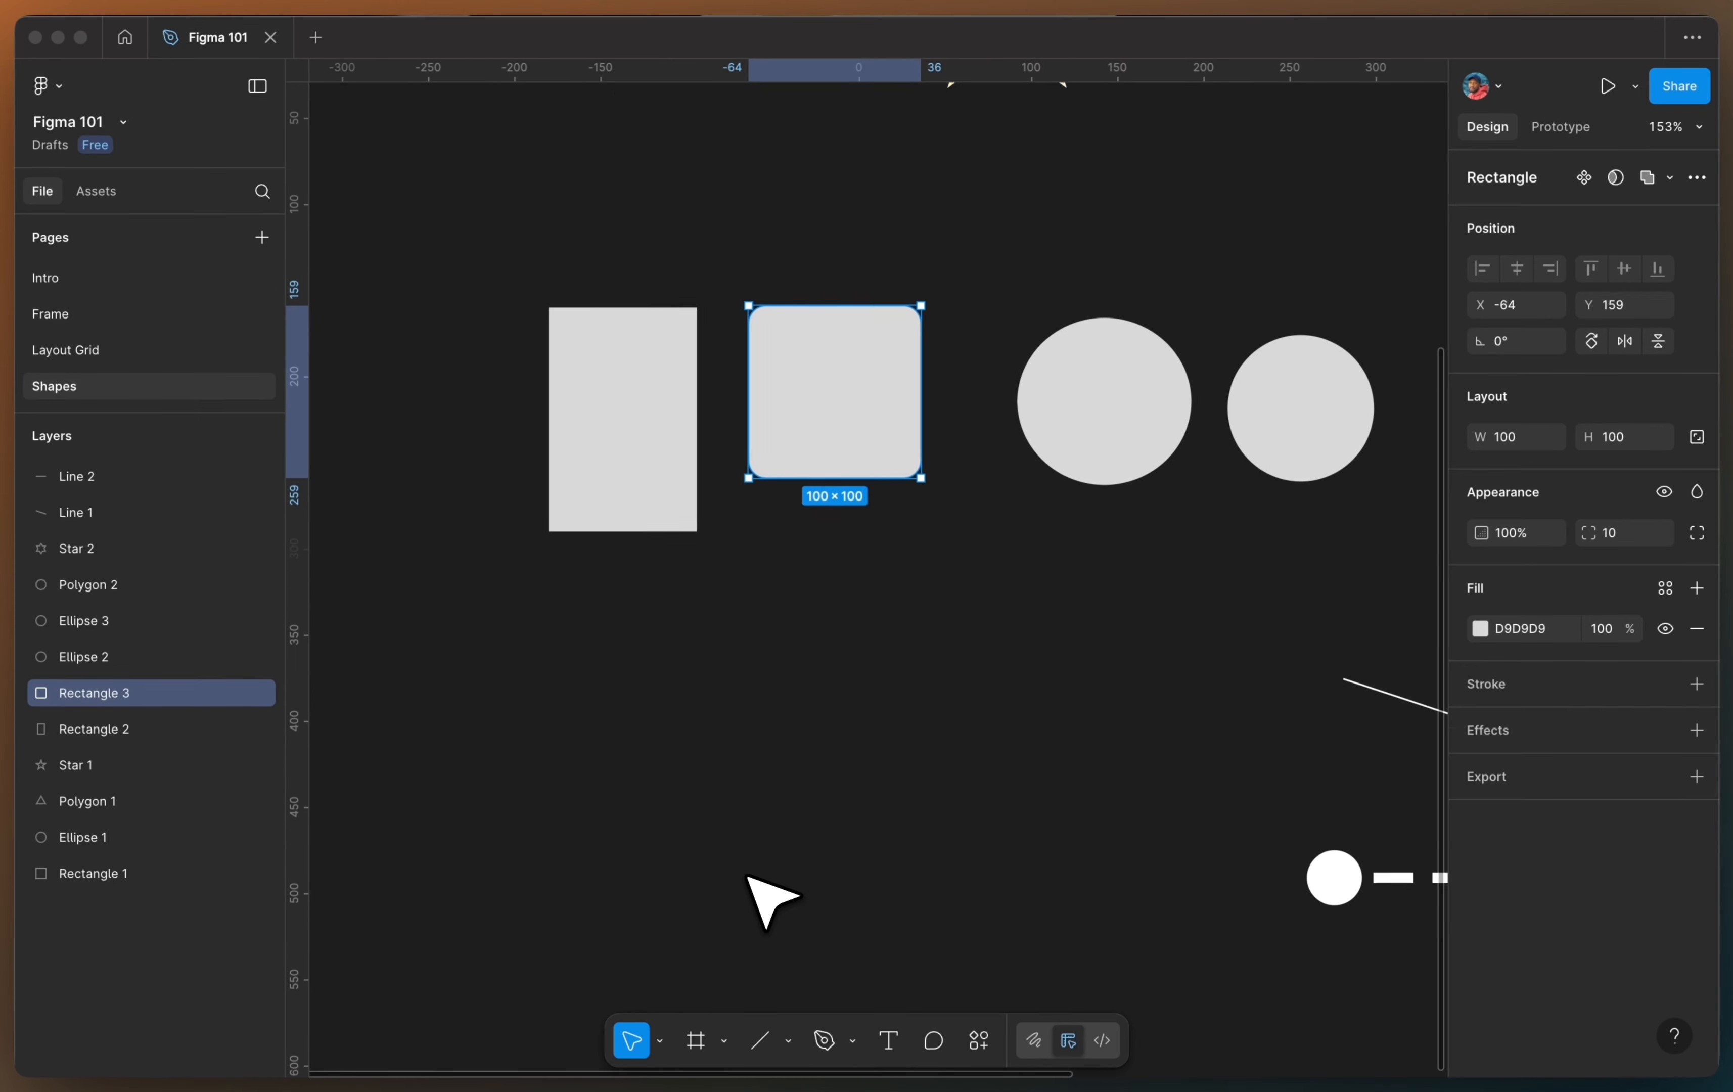
pyautogui.click(668, 379)
pyautogui.moveTo(664, 376); pyautogui.dragTo(700, 638)
# Step: Change the fill of the sharp-cornered grey rectangle to light pink E0A9A9
pyautogui.scroll(-2, 708, 642)
pyautogui.hscroll(-1, 708, 641)
pyautogui.scroll(5, 704, 638)
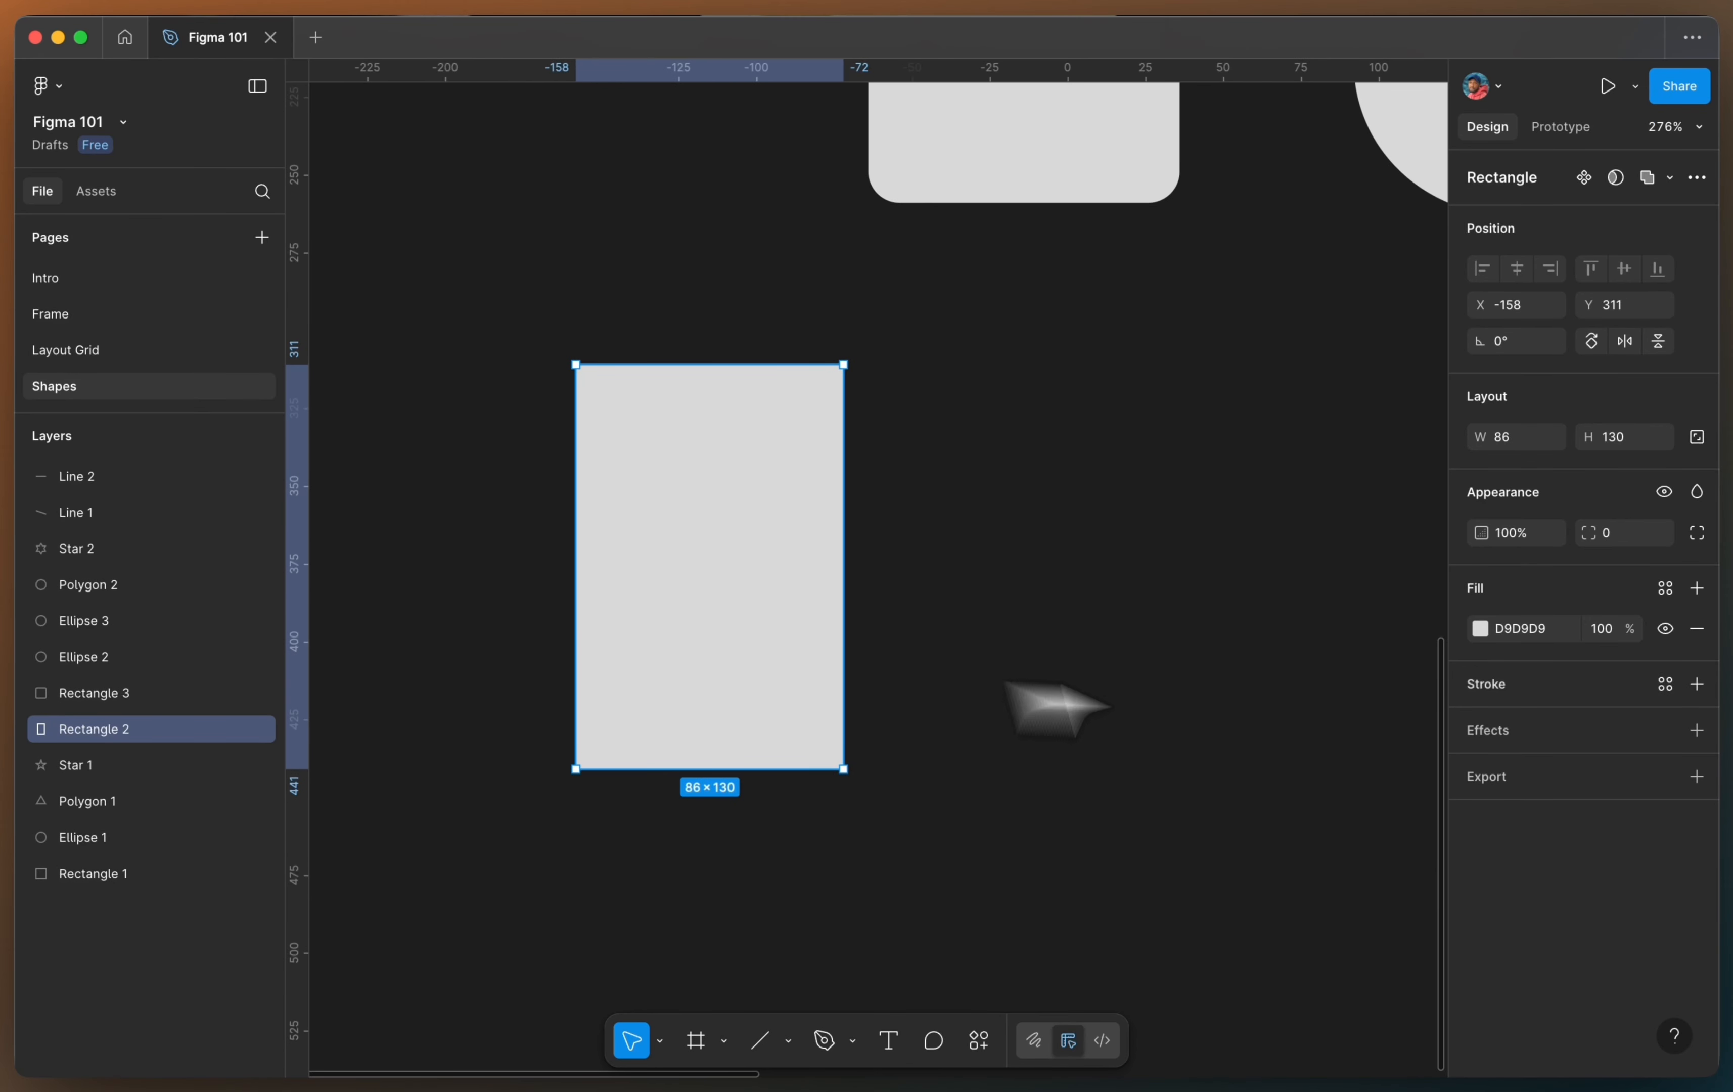
pyautogui.click(1480, 628)
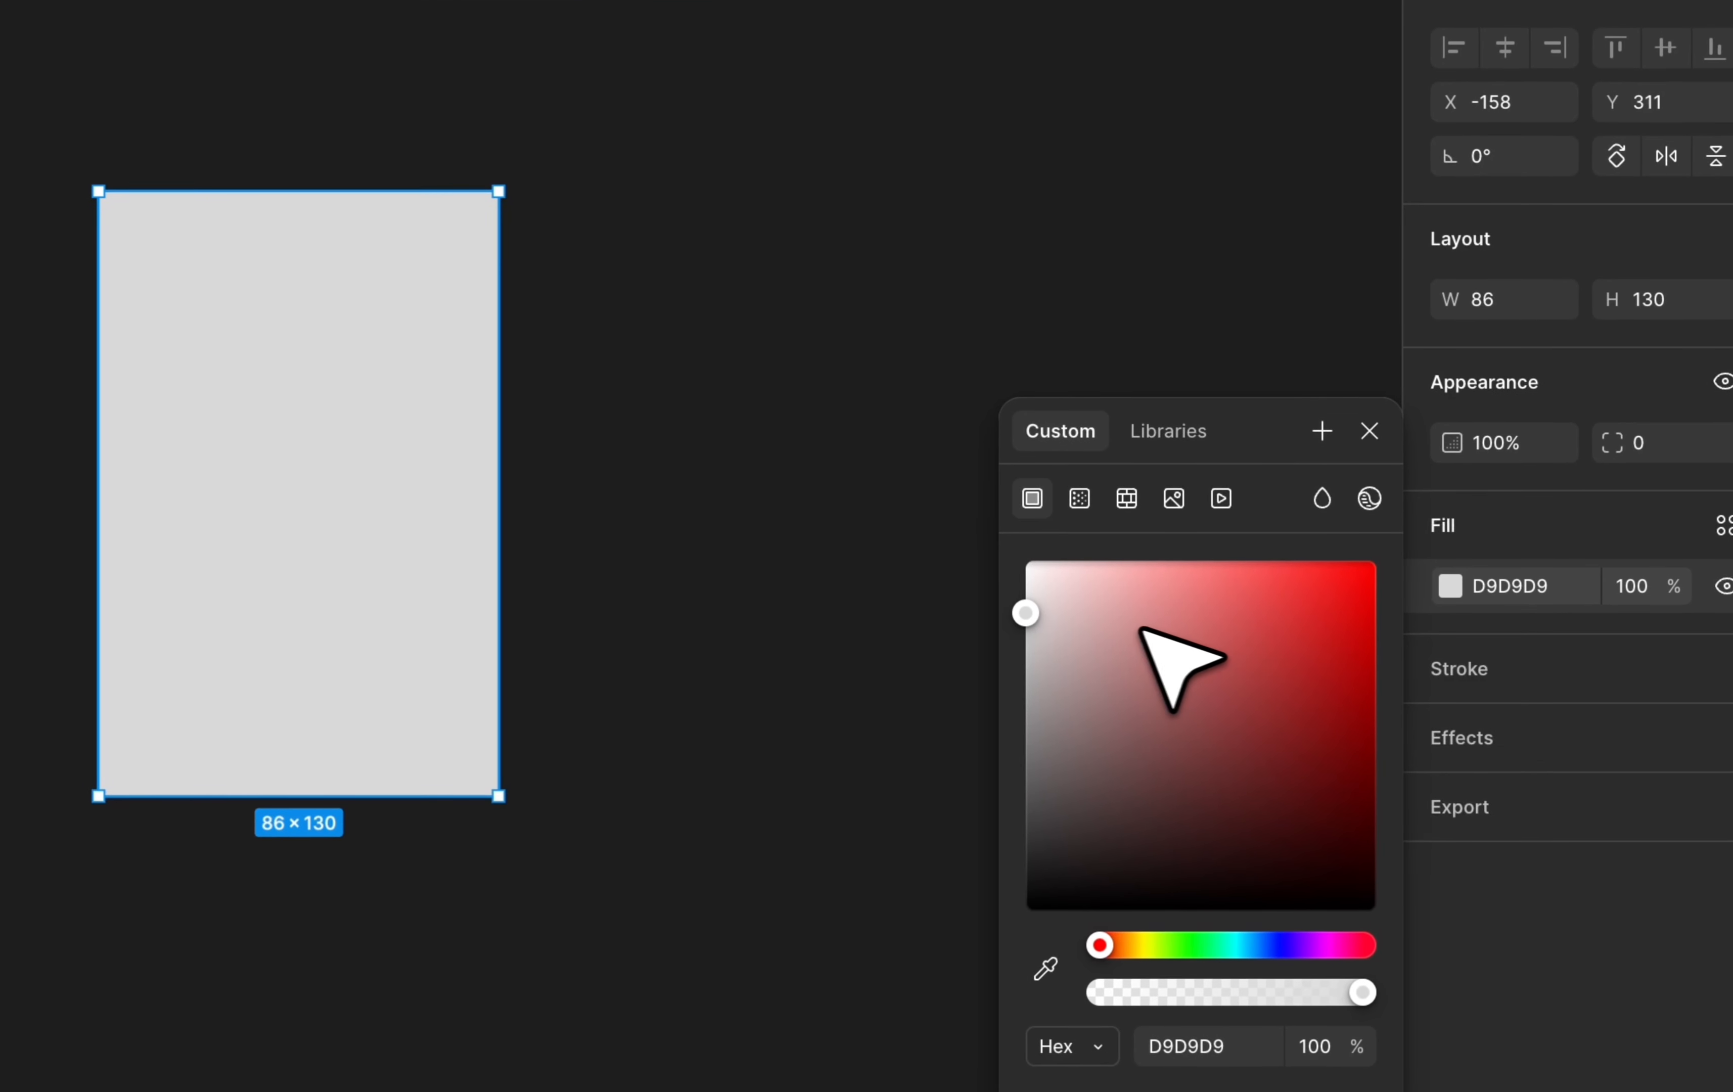
pyautogui.click(1263, 647)
pyautogui.moveTo(1128, 627); pyautogui.dragTo(1118, 619)
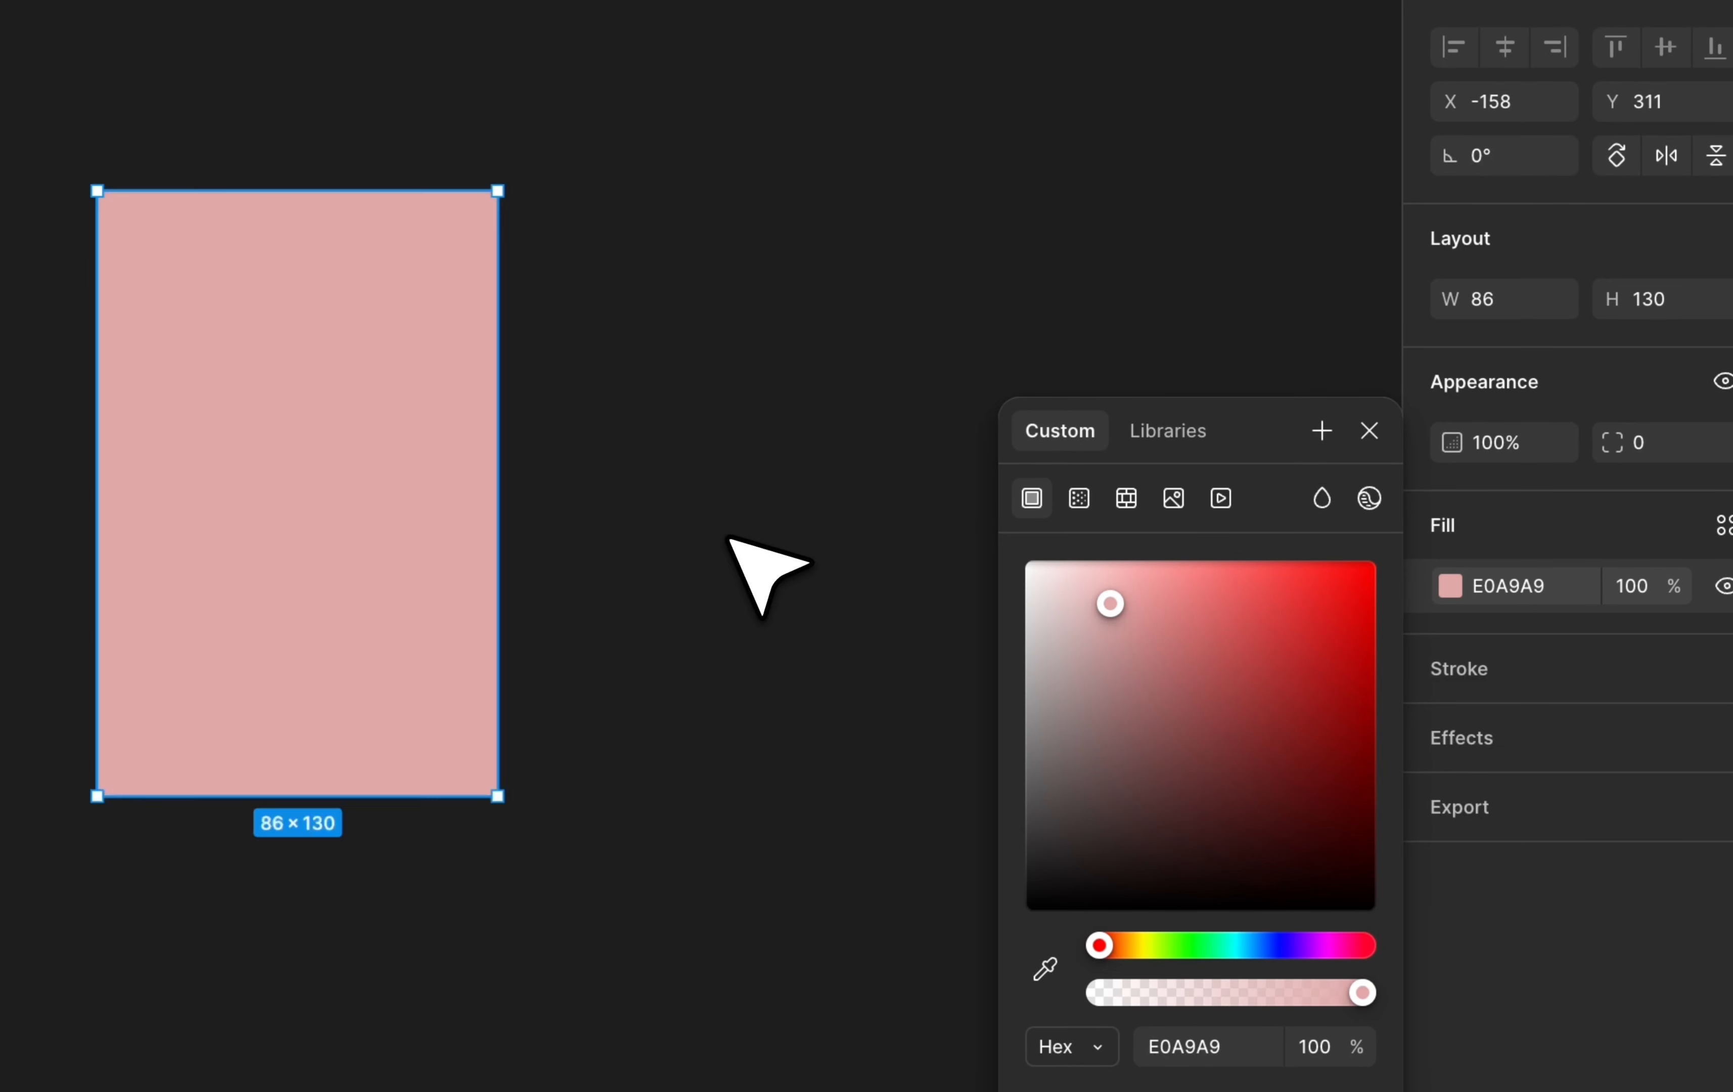
pyautogui.click(553, 531)
pyautogui.click(441, 490)
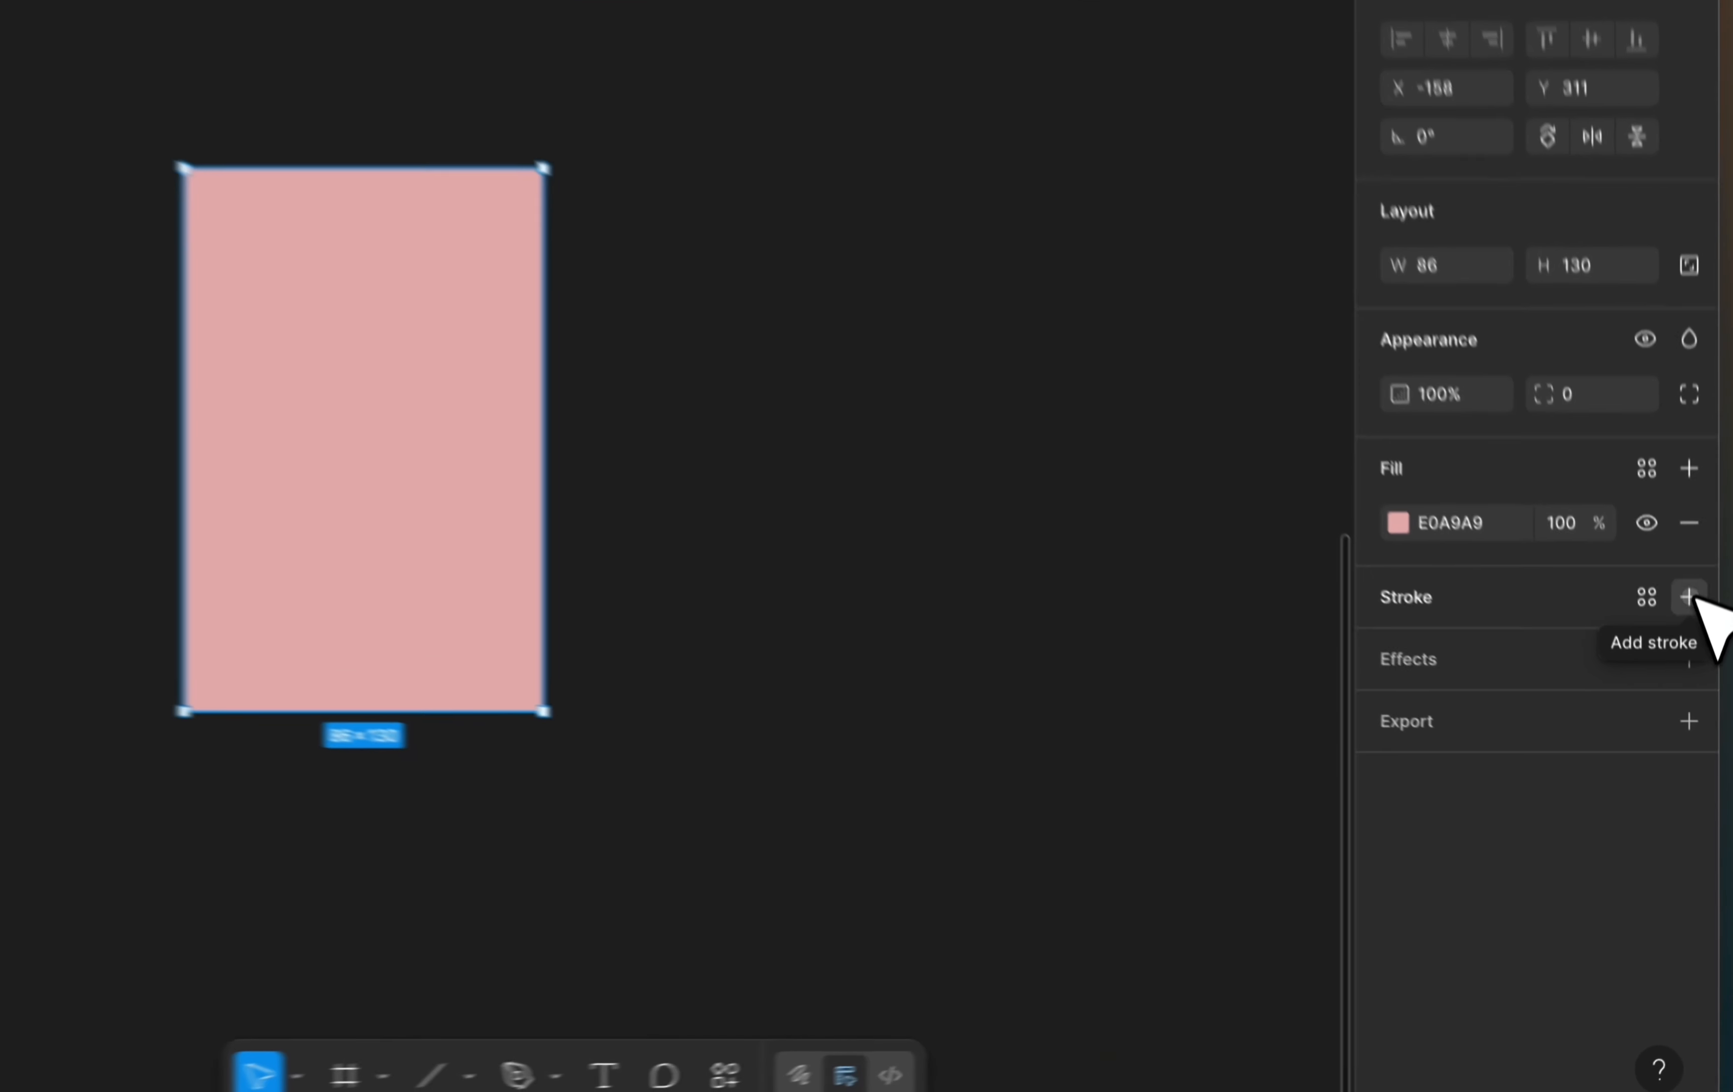
# Step: Add a white FFFFFF stroke with a weight of 4 to the pink rectangle
pyautogui.click(1695, 683)
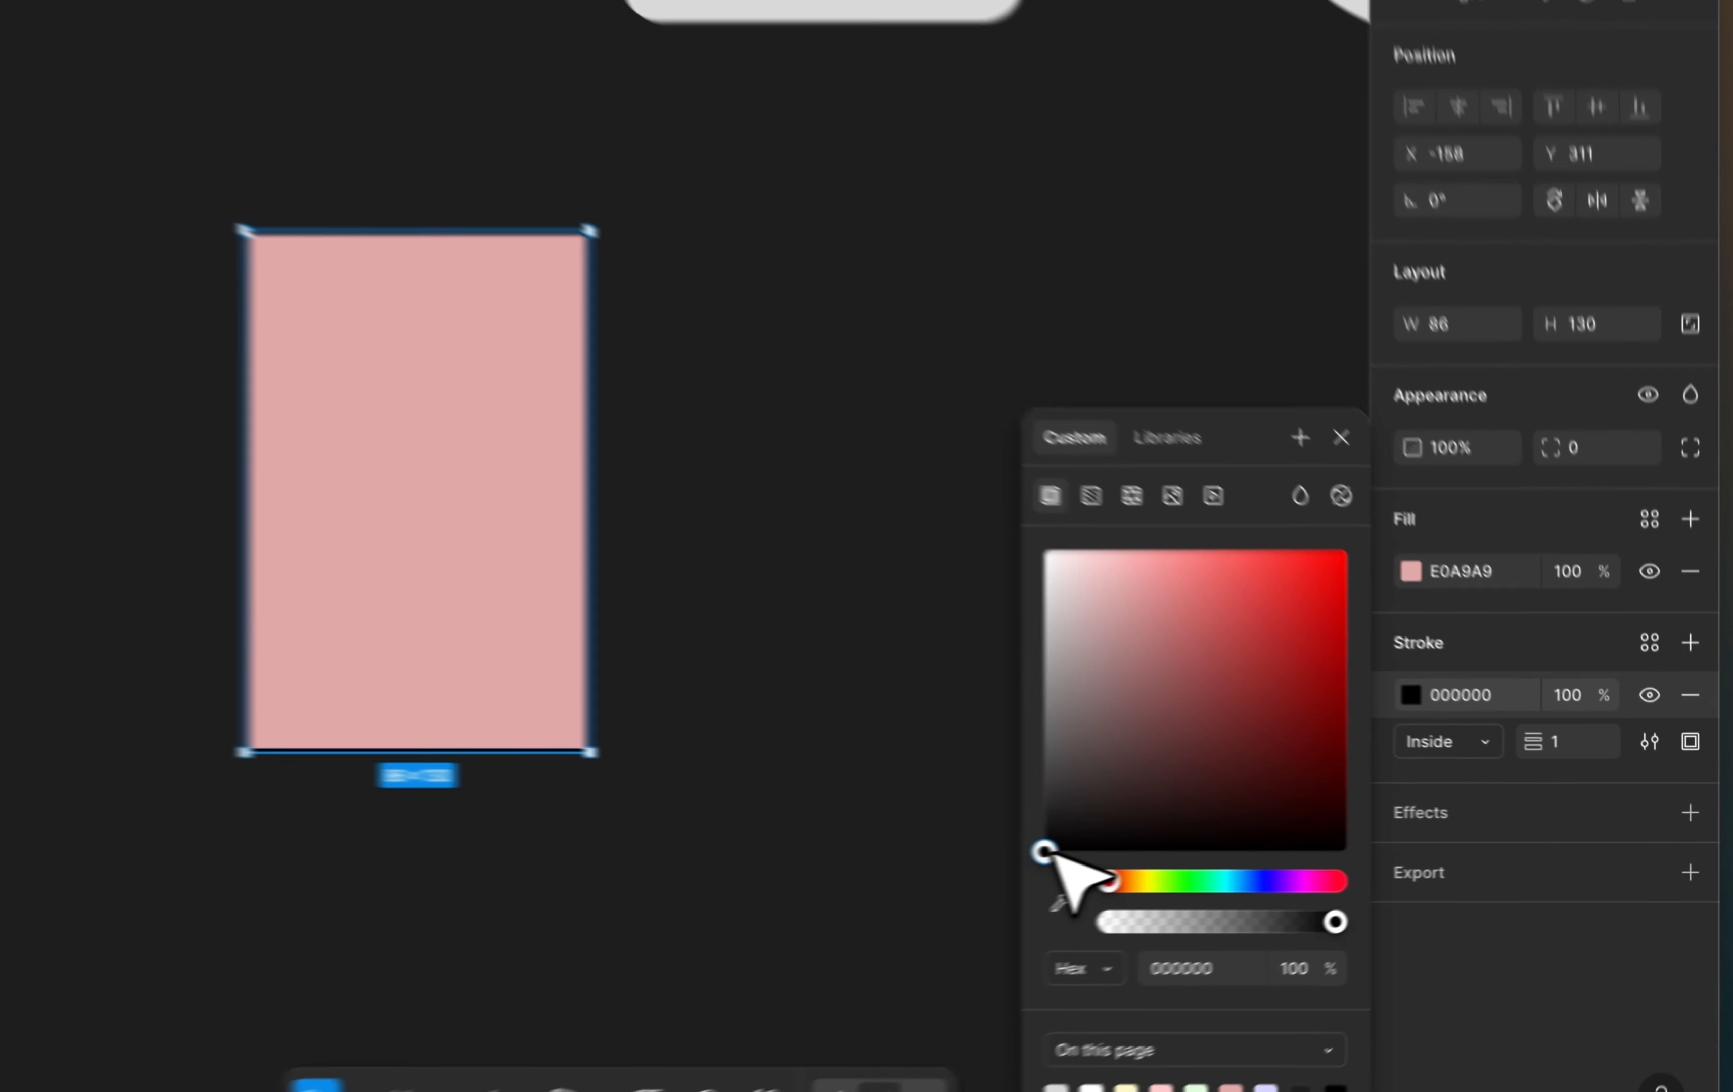
pyautogui.moveTo(1197, 846); pyautogui.dragTo(1214, 679)
pyautogui.moveTo(973, 610); pyautogui.dragTo(917, 505)
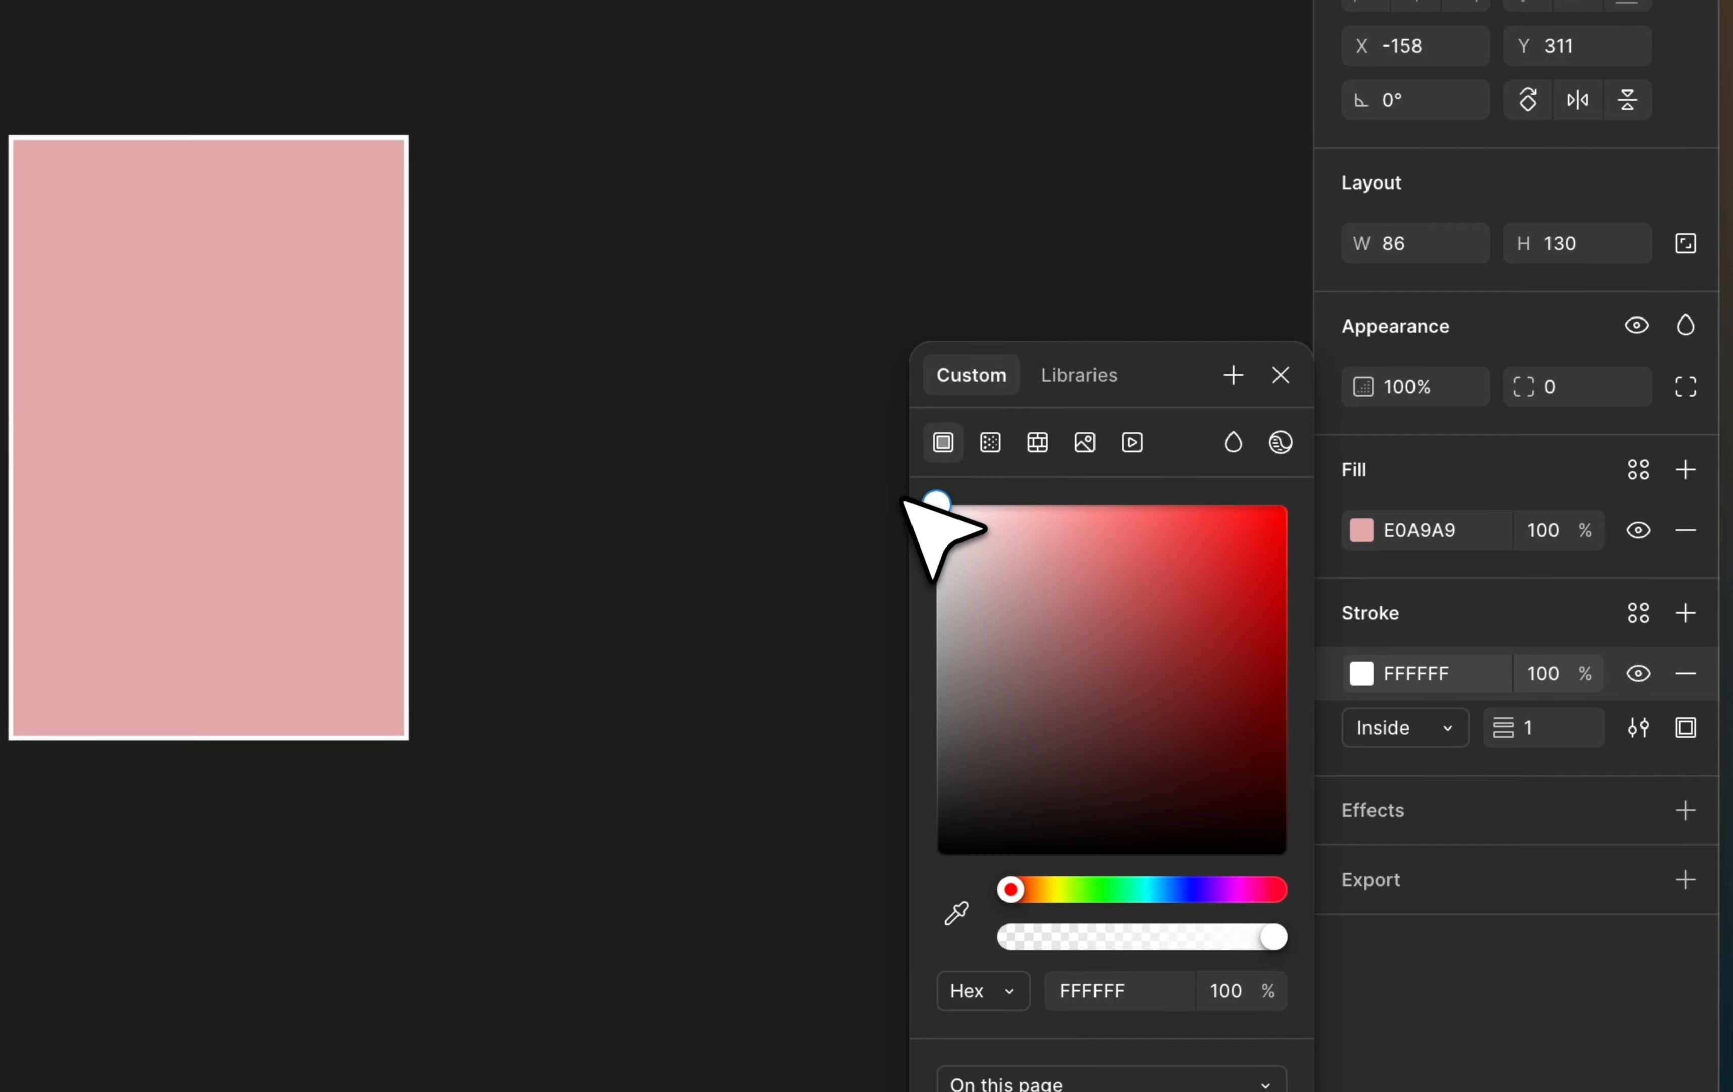
pyautogui.click(1542, 735)
pyautogui.press('Return')
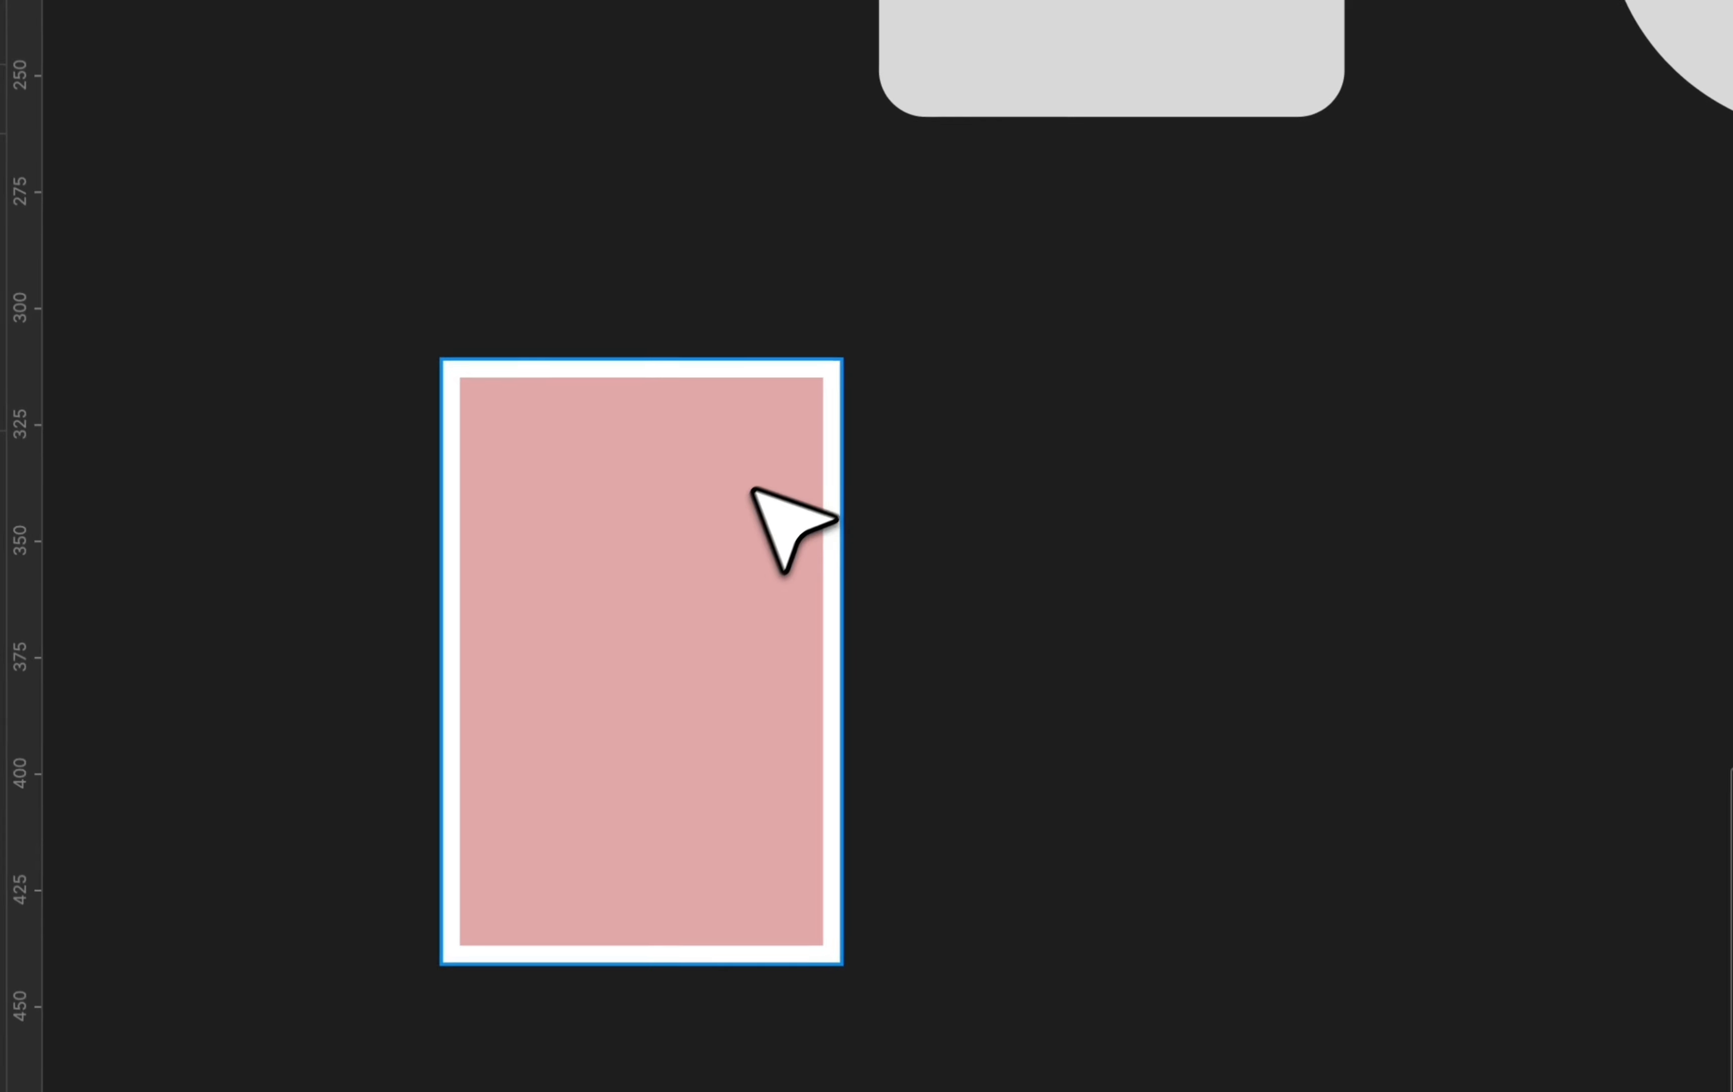
# Step: Set the pink rectangle's stroke position to Center
pyautogui.scroll(5, 779, 471)
pyautogui.scroll(-1, 778, 471)
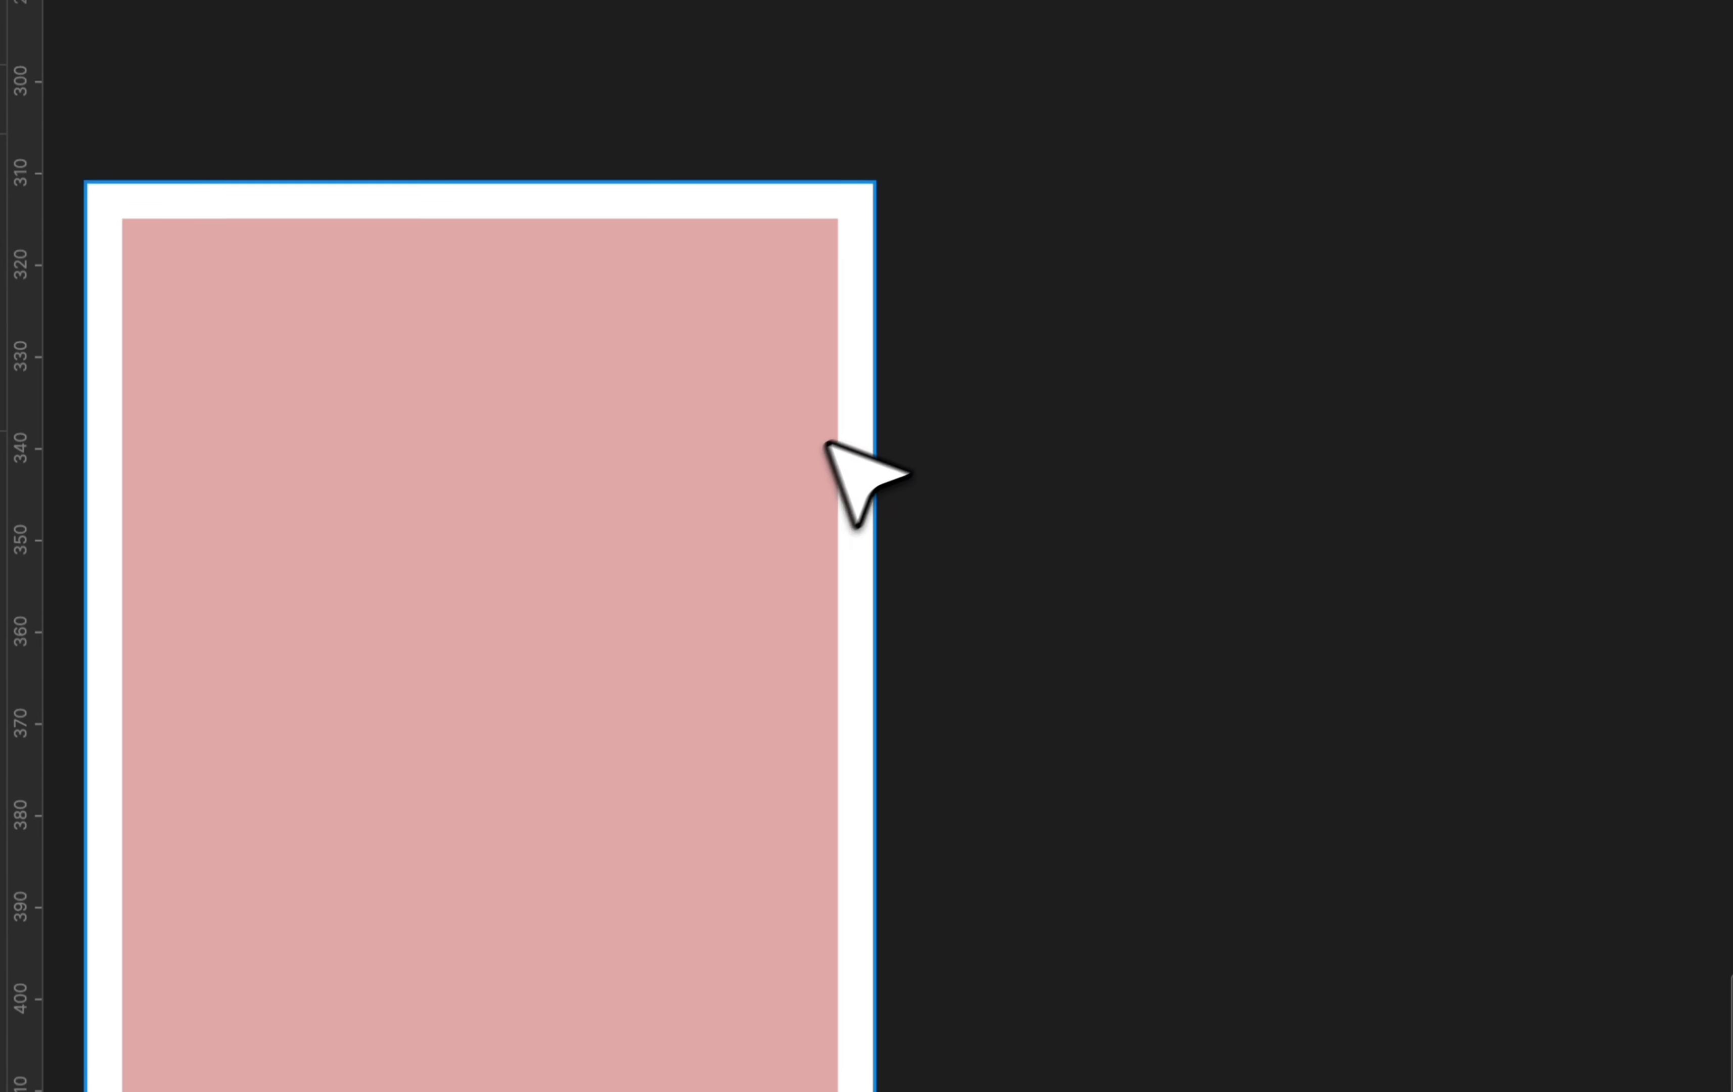
pyautogui.scroll(5, 824, 439)
pyautogui.click(614, 419)
pyautogui.scroll(5, 615, 420)
pyautogui.hscroll(-2, 616, 419)
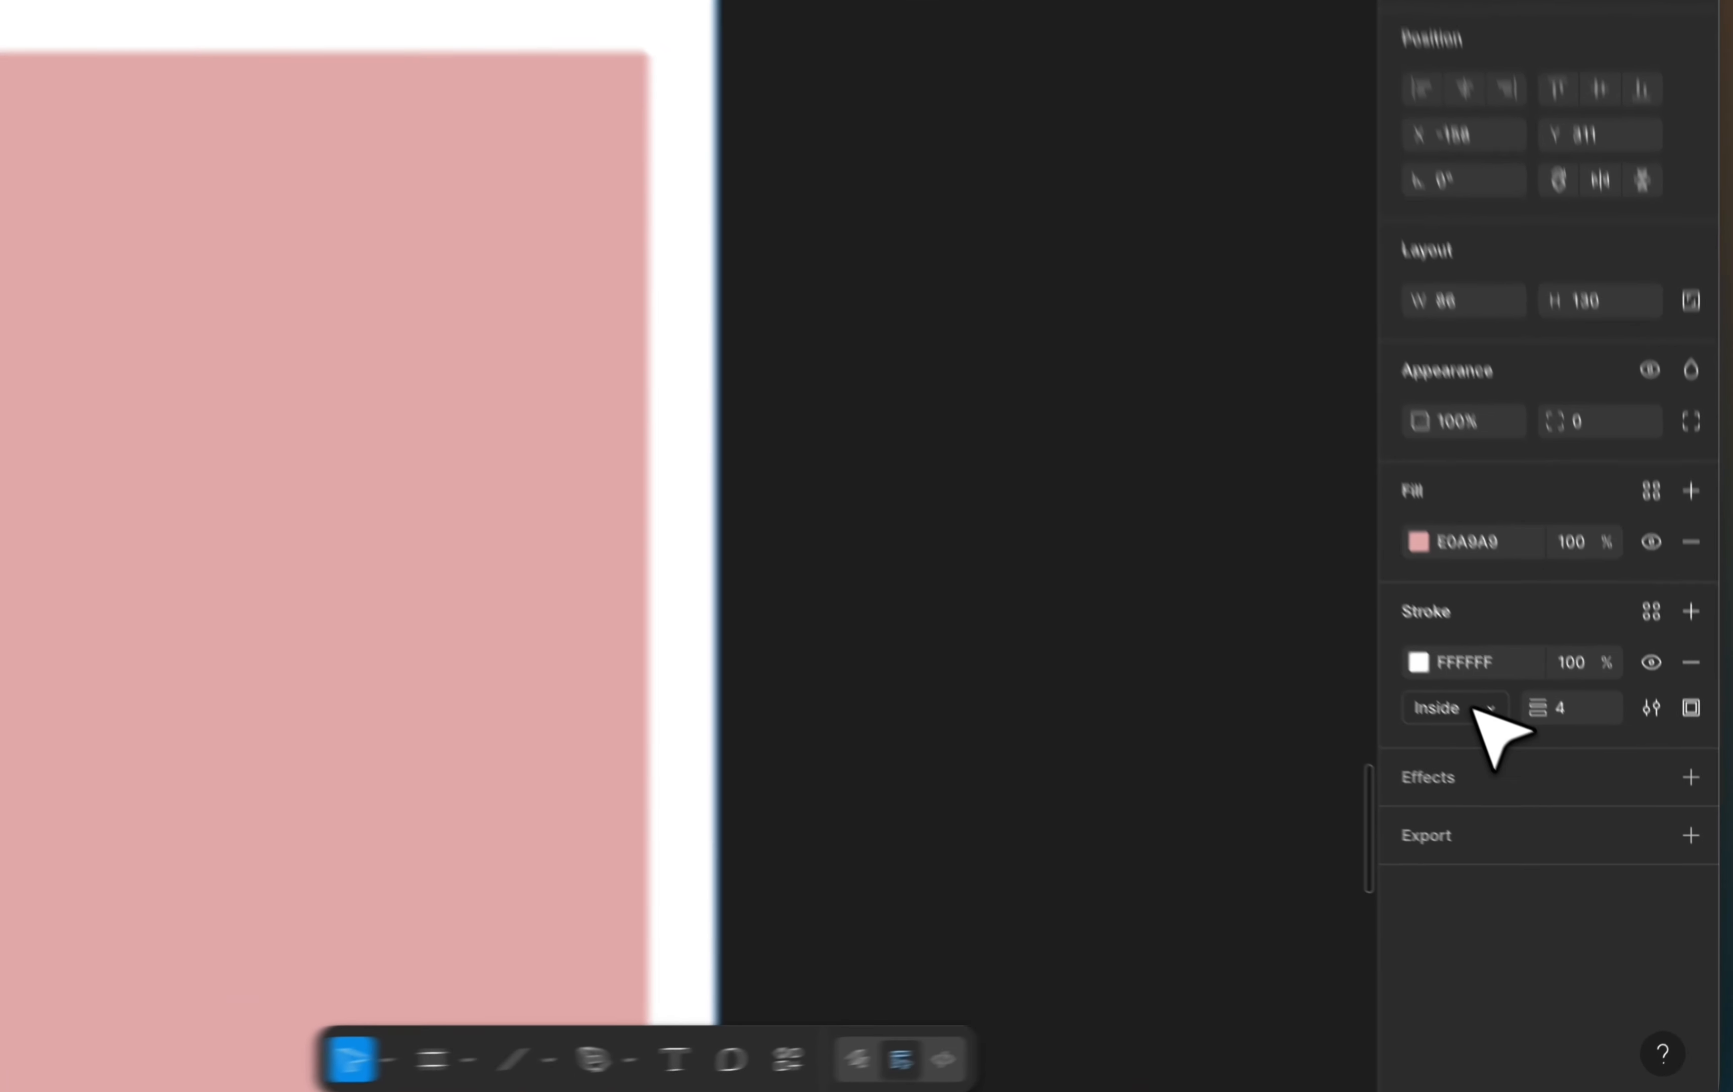
pyautogui.click(1511, 761)
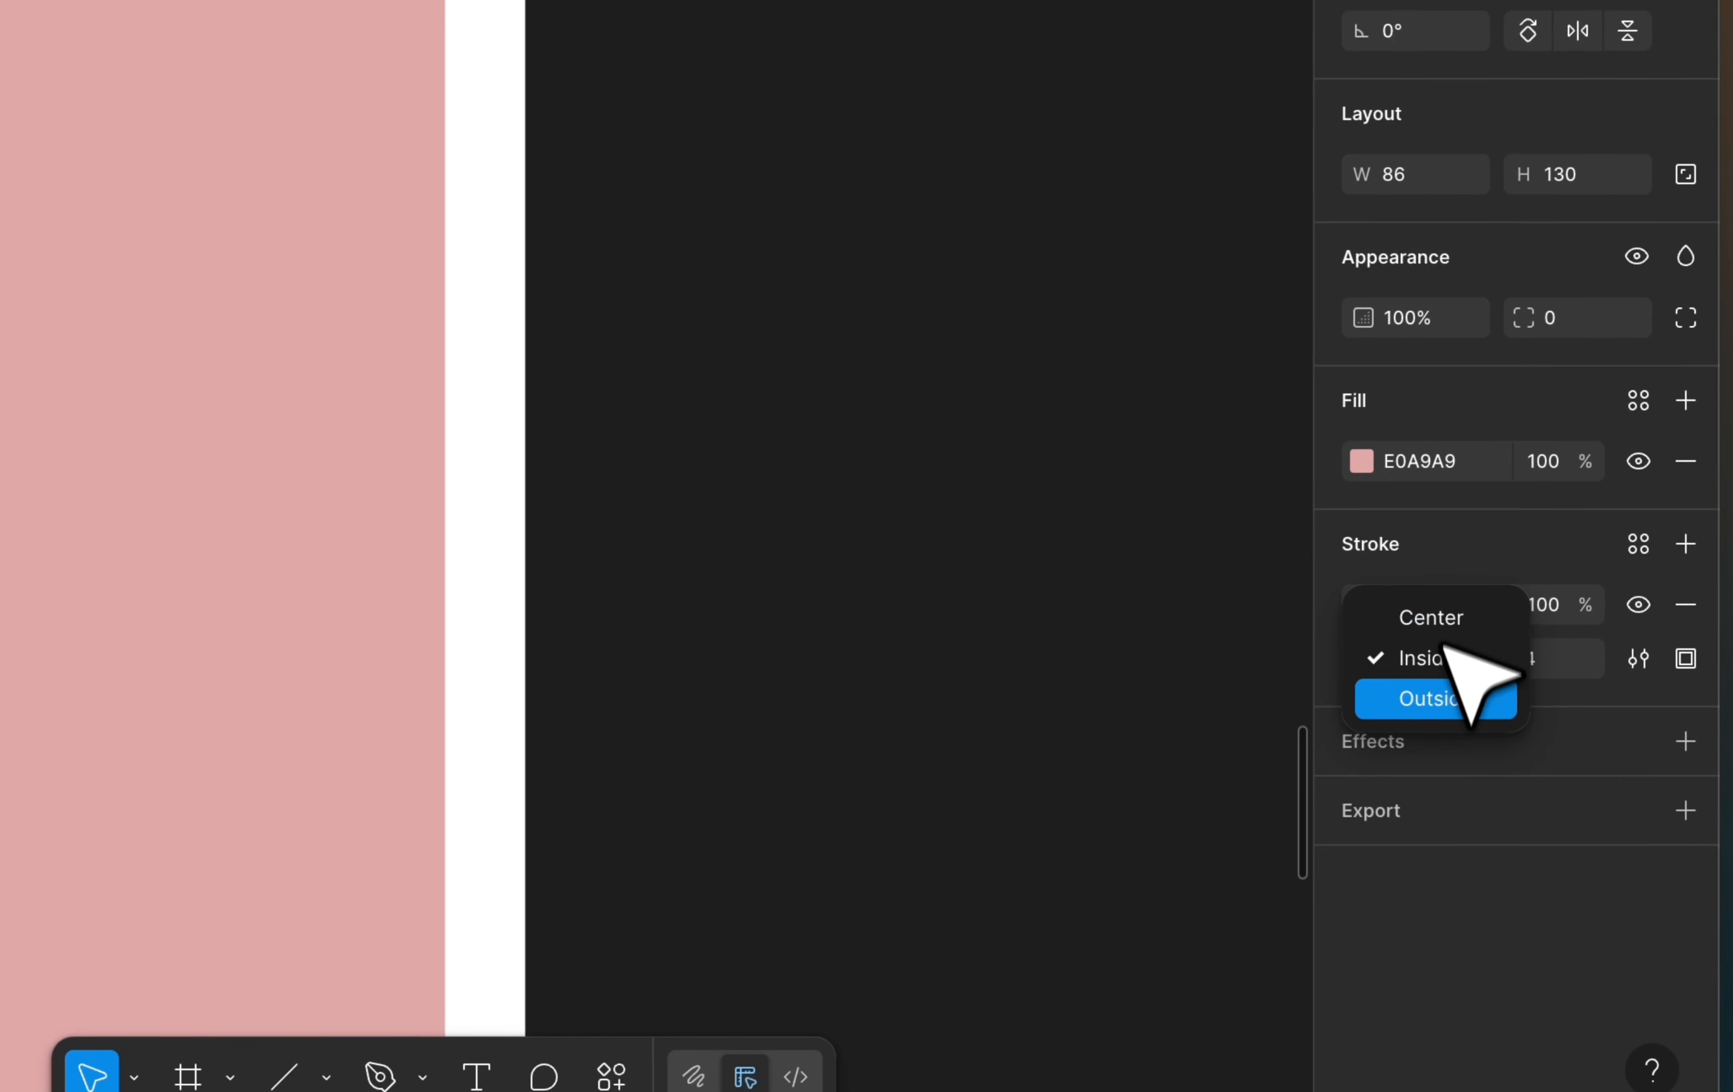
pyautogui.click(1446, 617)
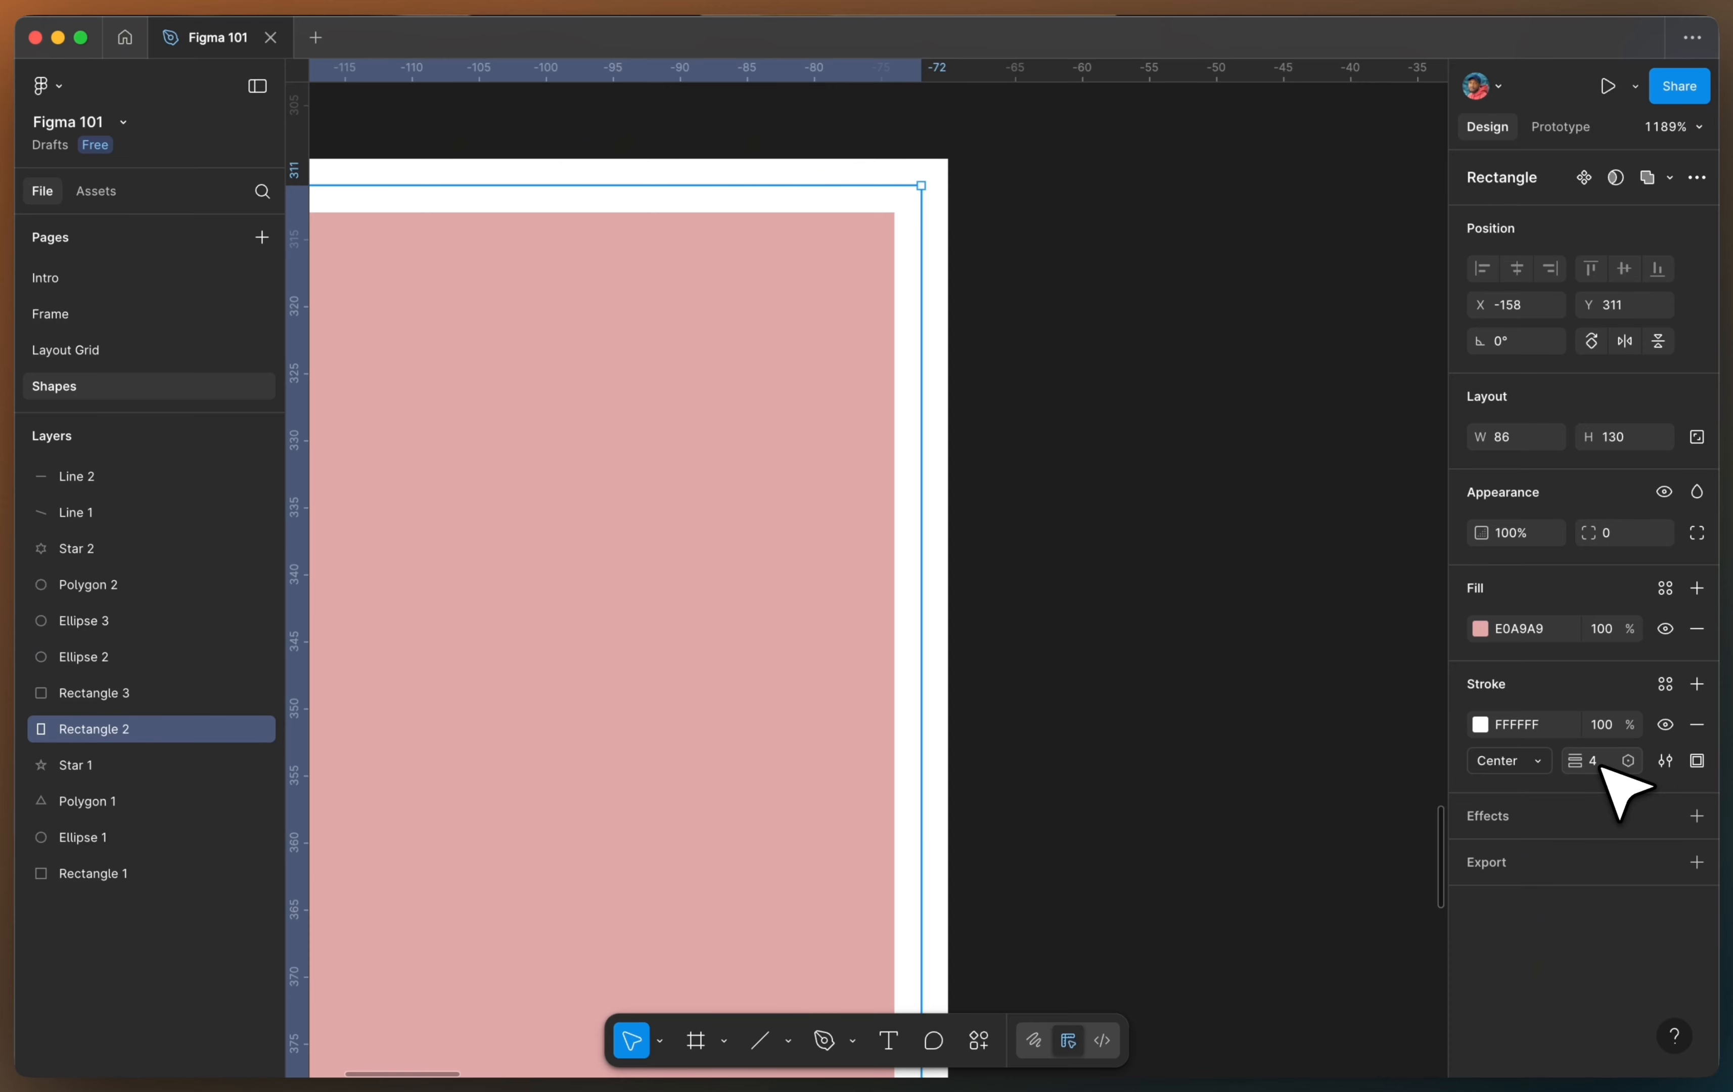
# Step: Try the stroke positions Inside and Outside in turn on the pink rectangle
pyautogui.scroll(5, 943, 334)
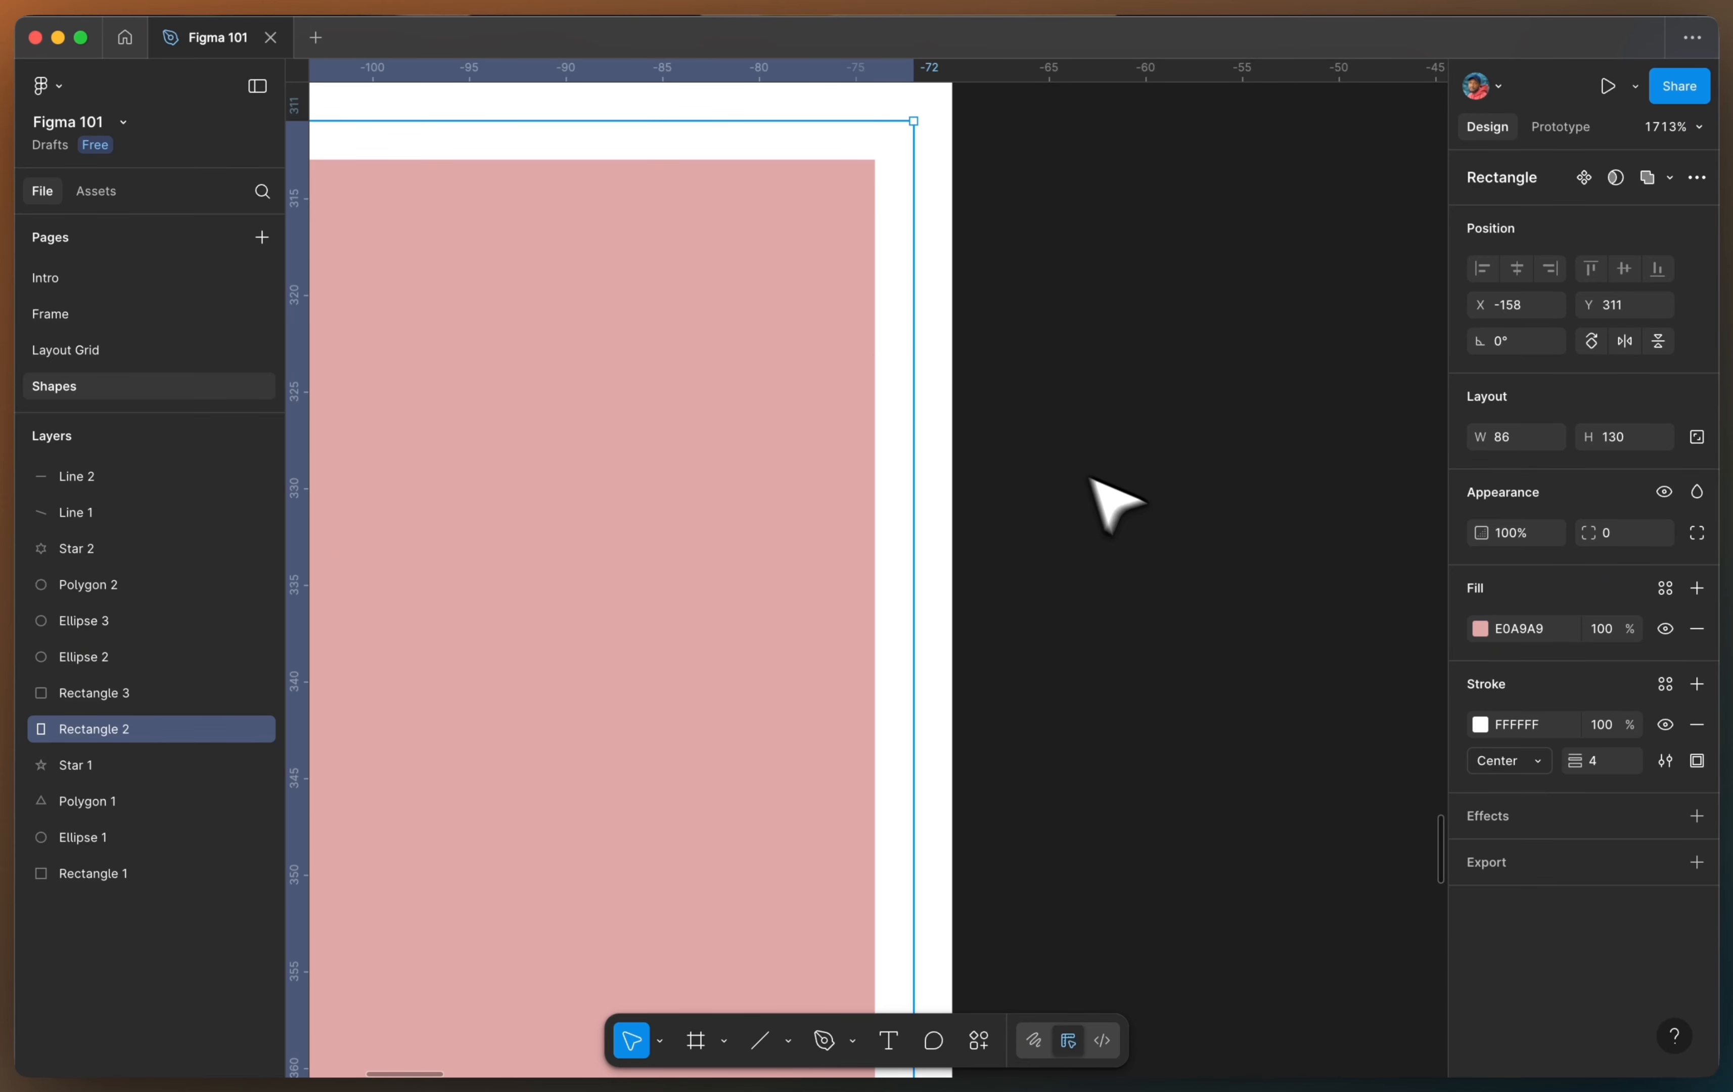
pyautogui.click(1507, 761)
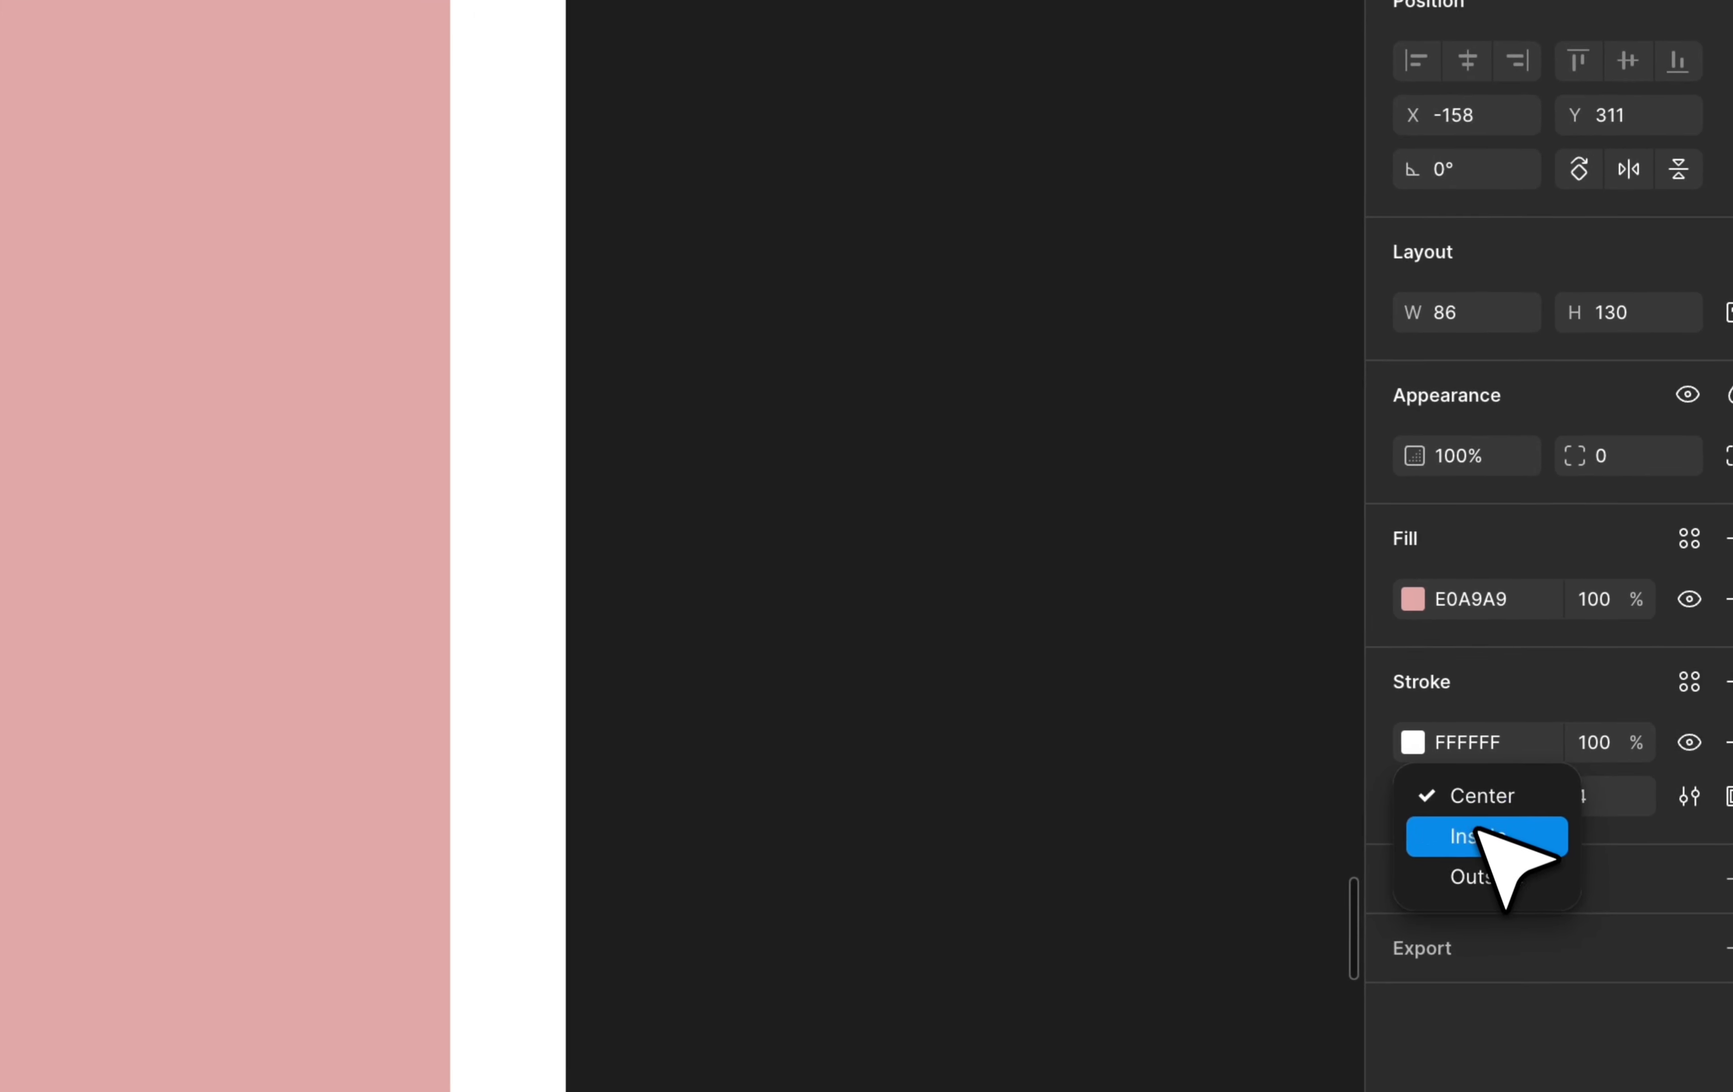
pyautogui.click(1477, 834)
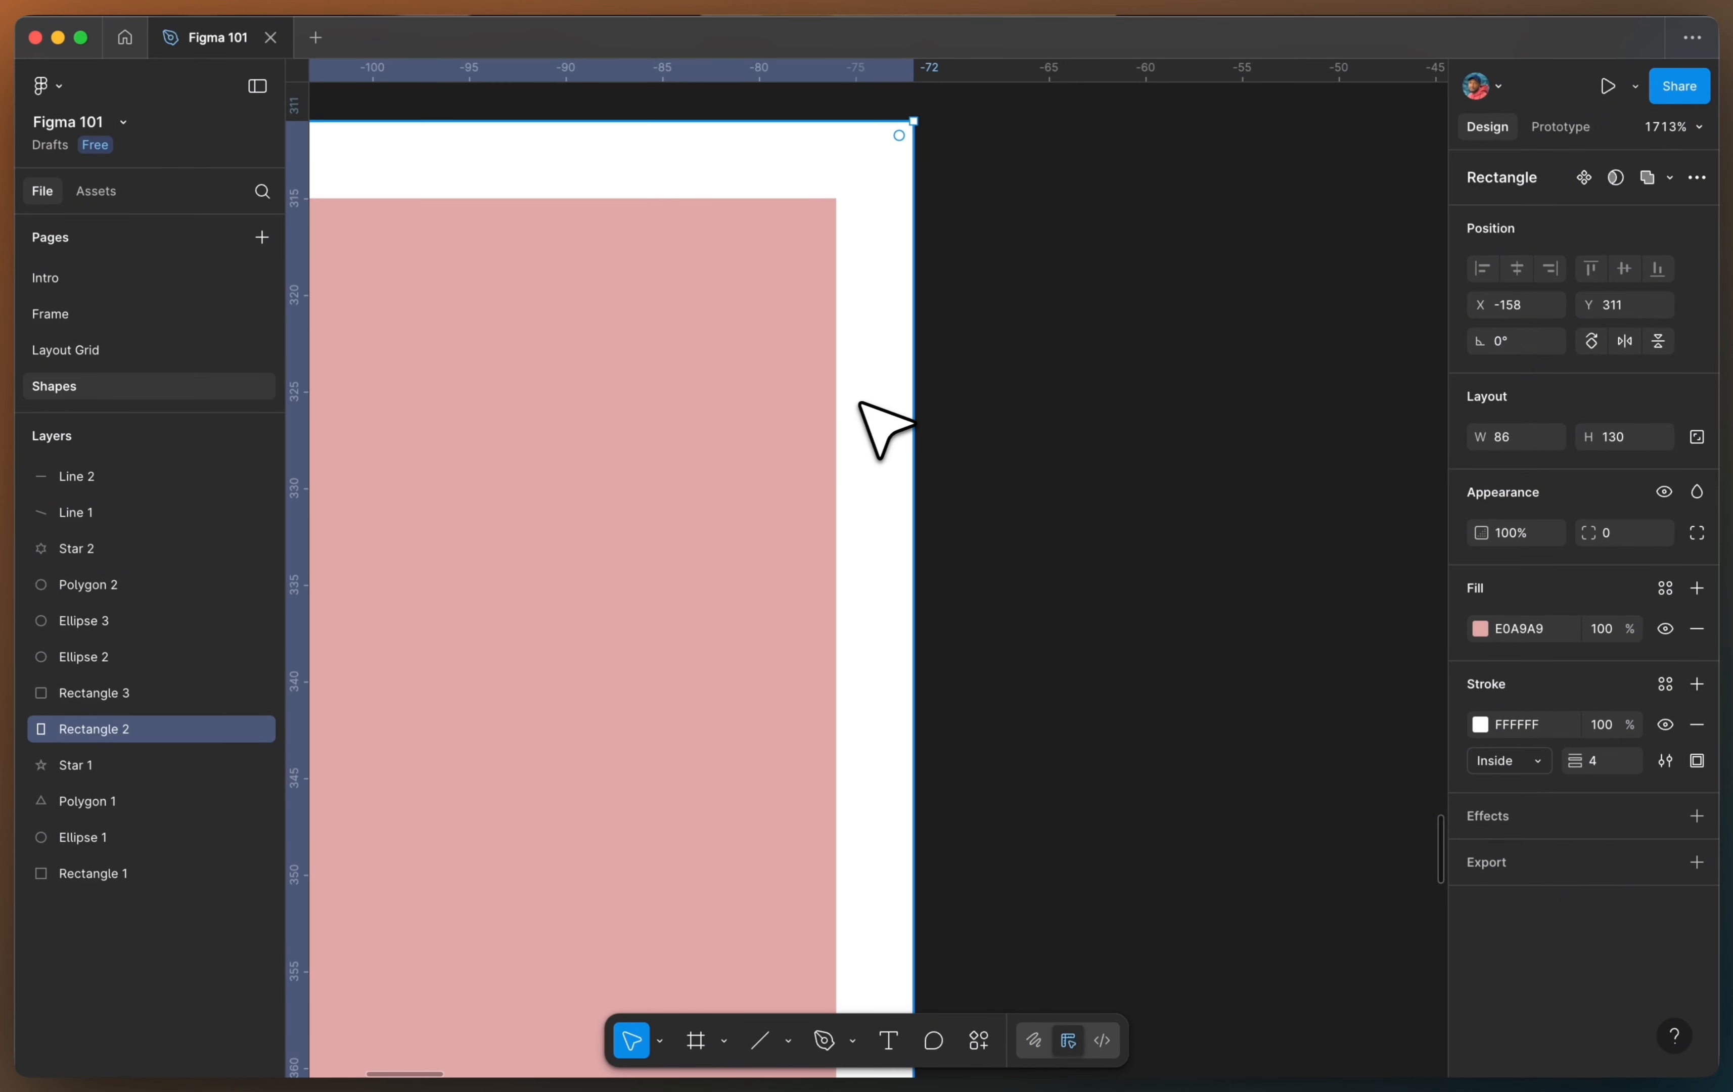
pyautogui.click(1498, 760)
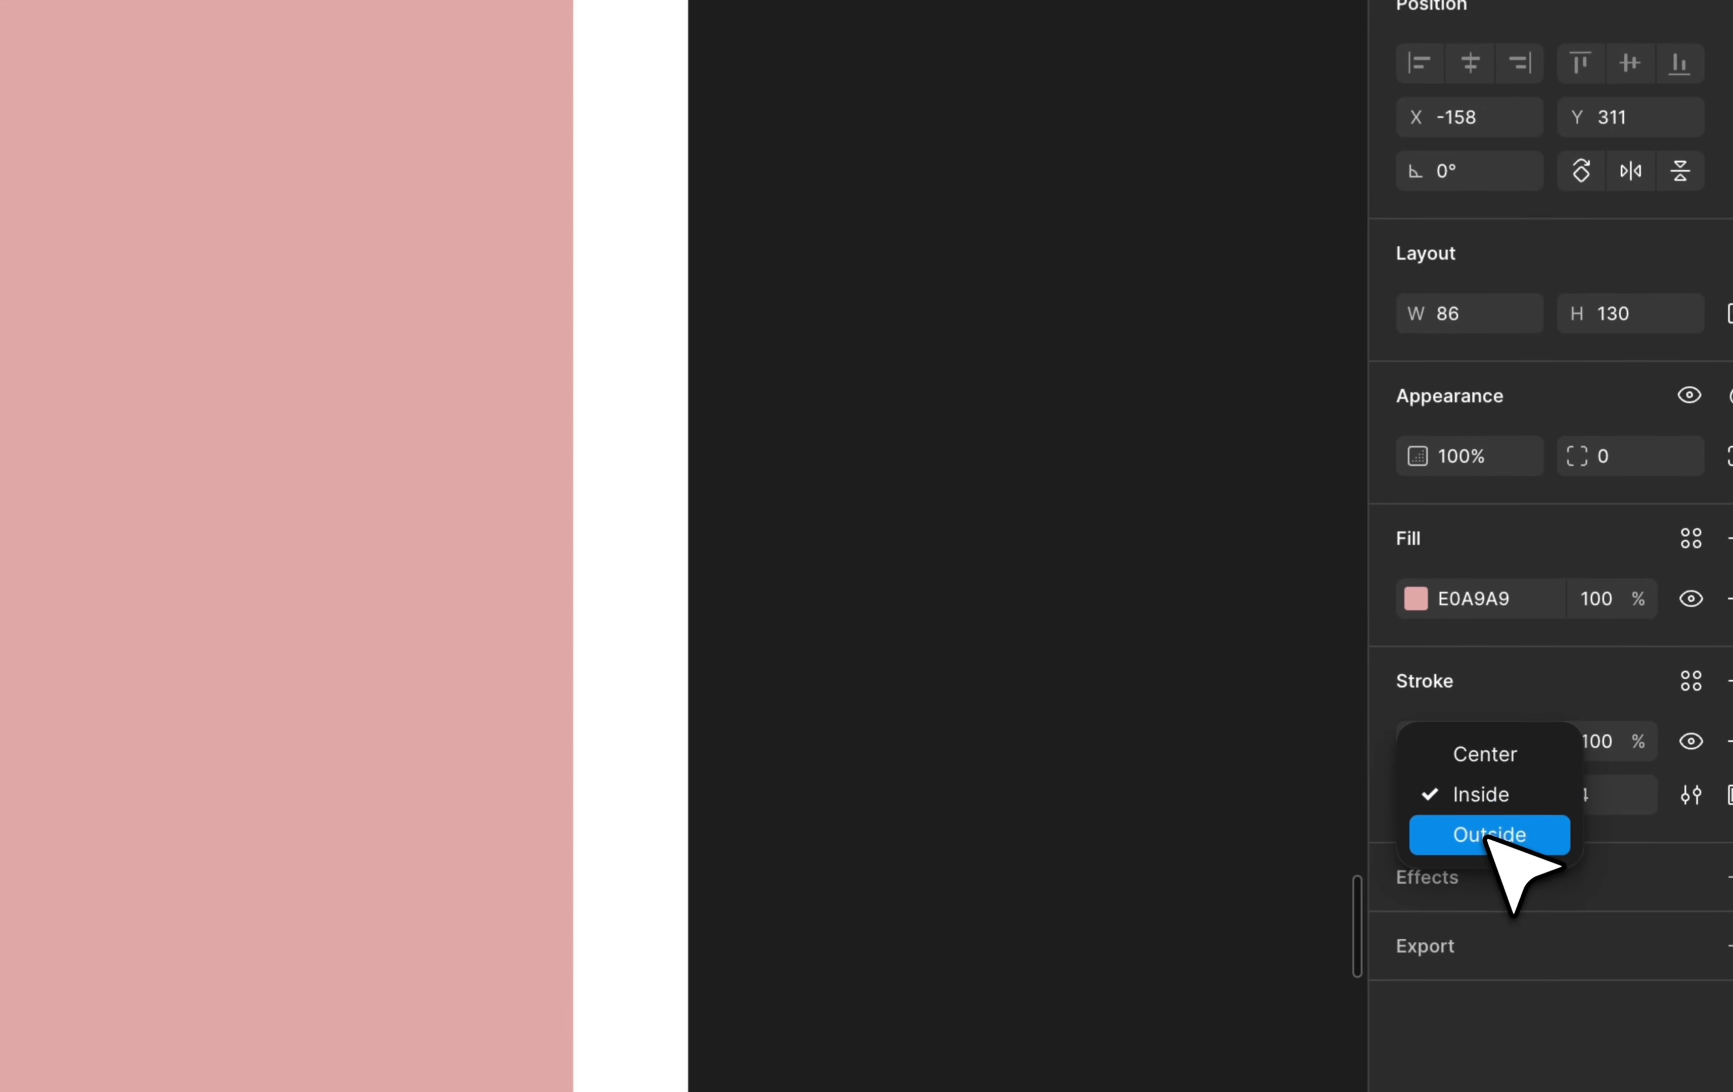
pyautogui.click(1487, 834)
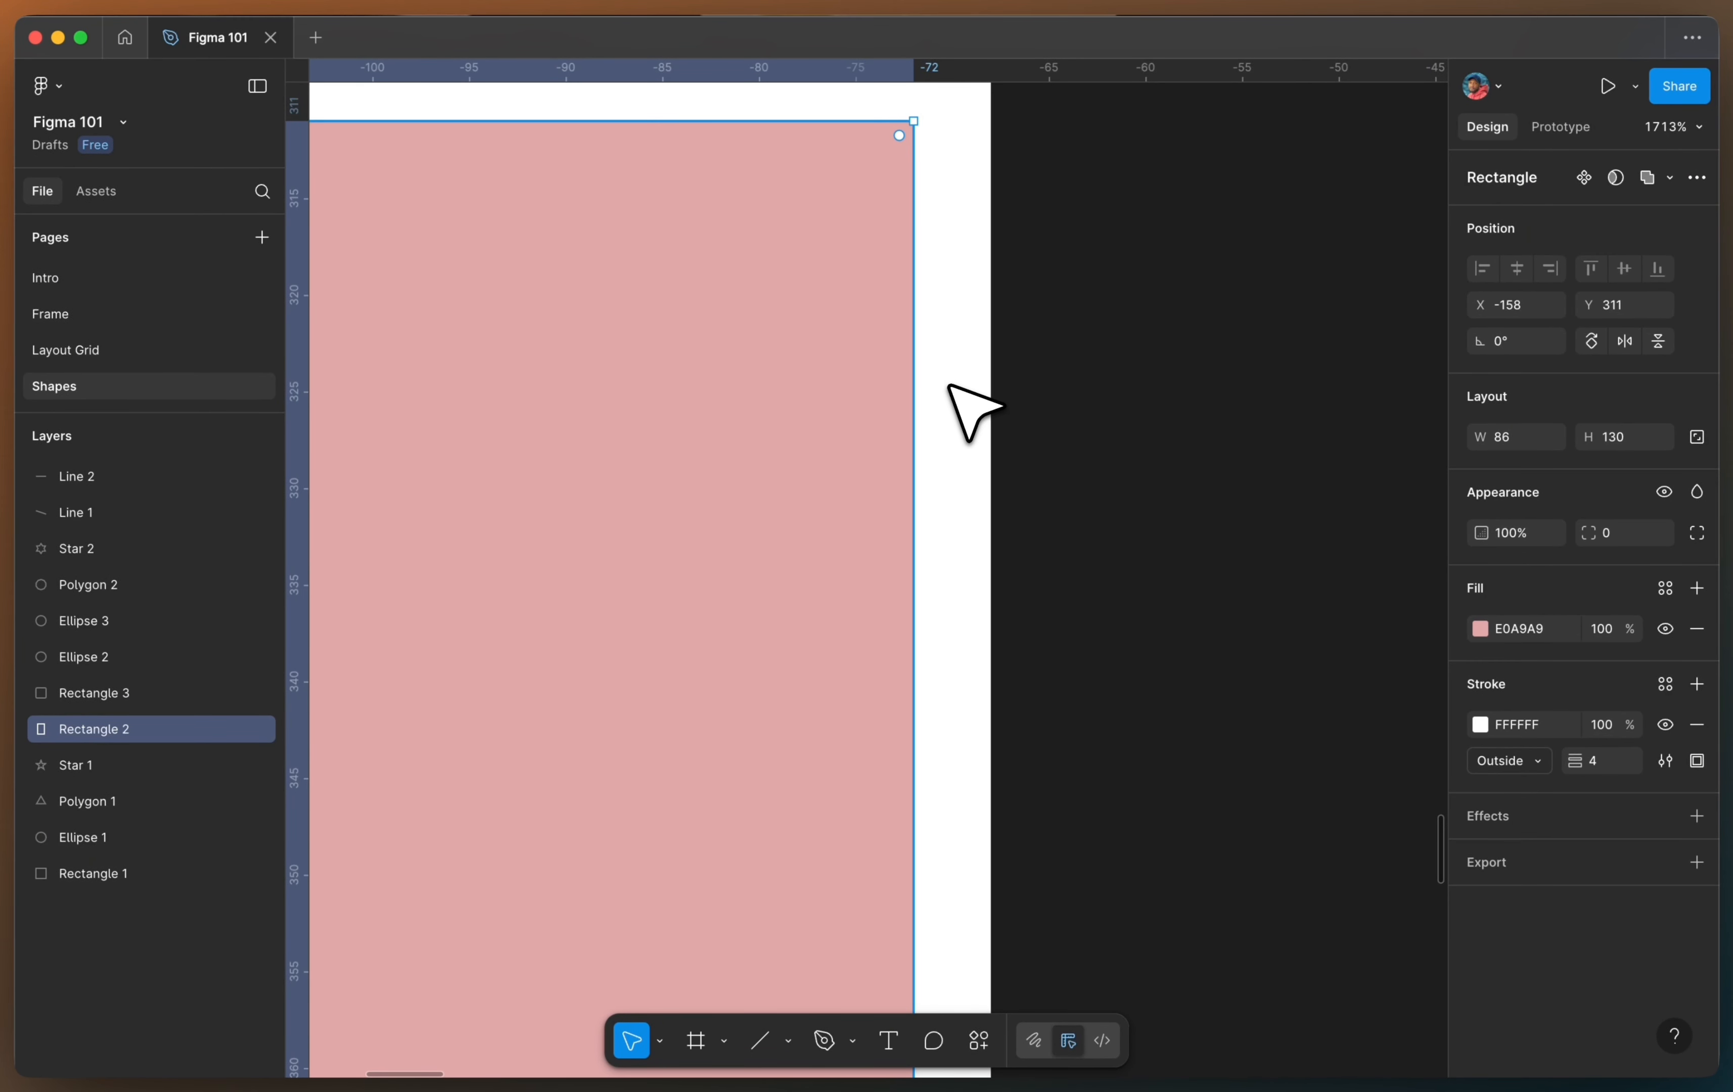
pyautogui.scroll(-10, 949, 384)
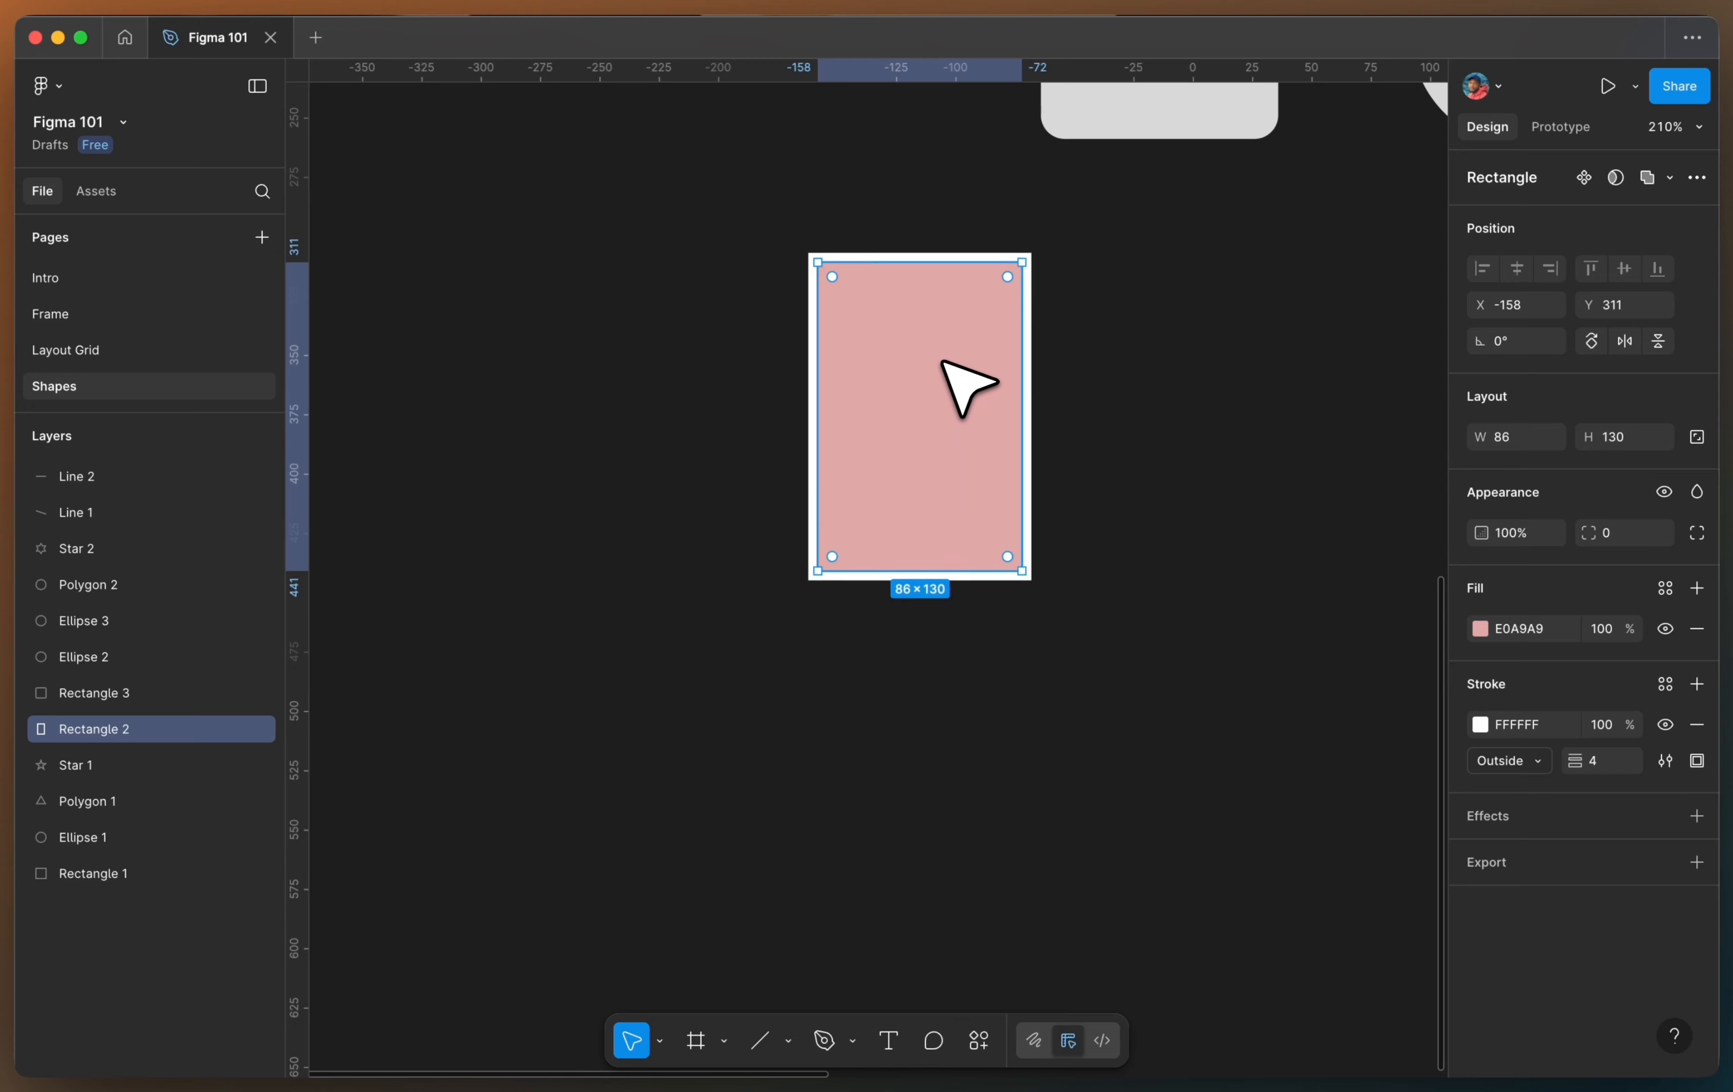
# Step: Try the Dynamic and Brush stroke types on the pink rectangle's outline and return to the Basic type
pyautogui.click(1665, 760)
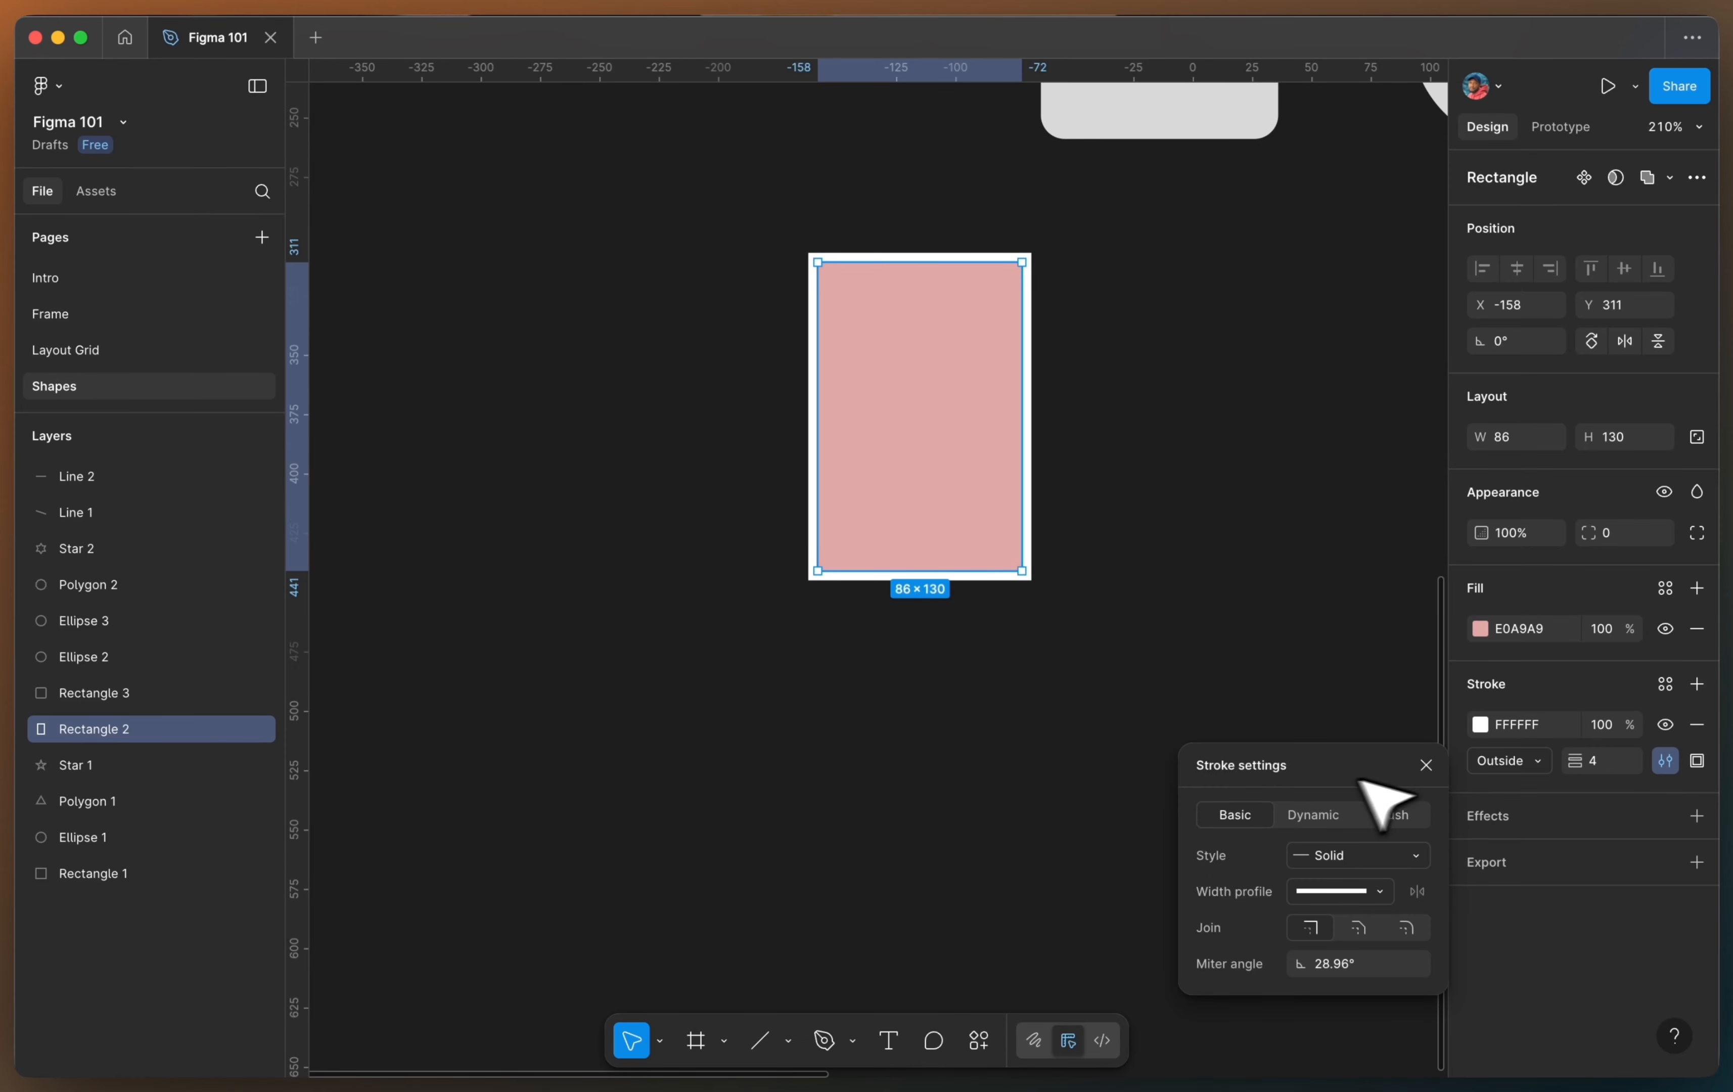
pyautogui.click(1332, 815)
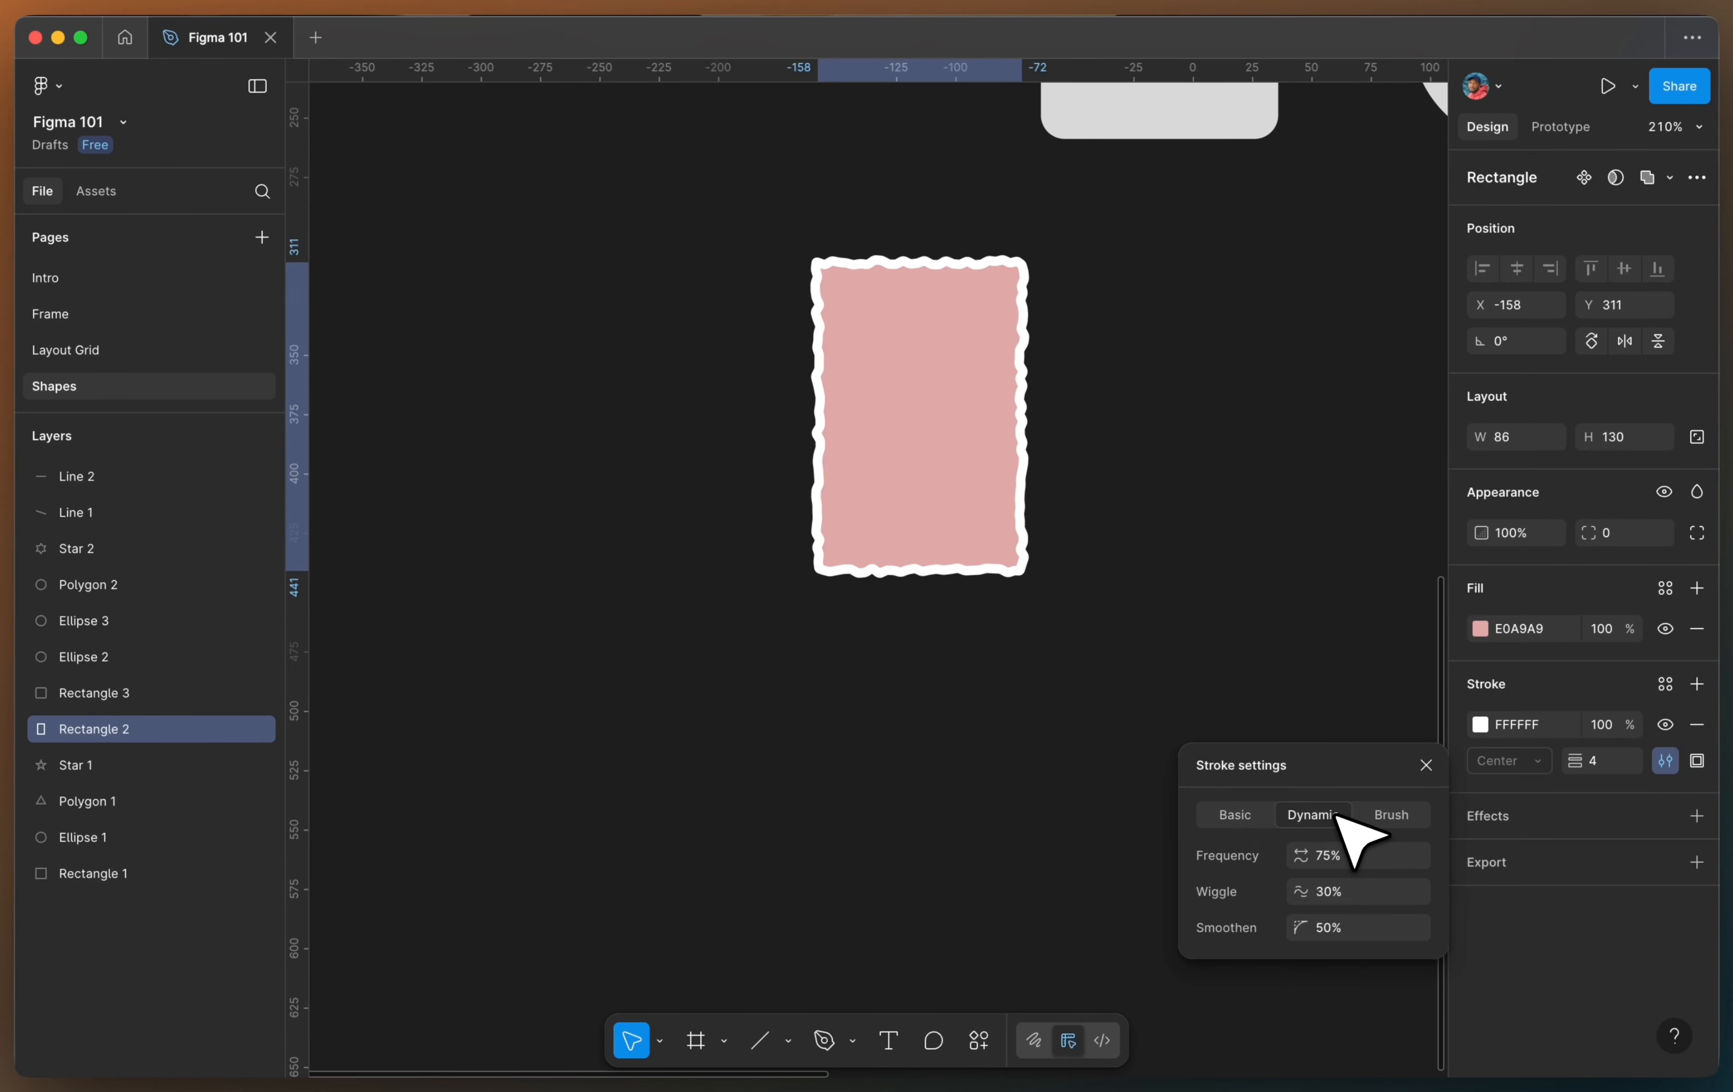
pyautogui.scroll(3, 1061, 499)
pyautogui.scroll(3, 1076, 491)
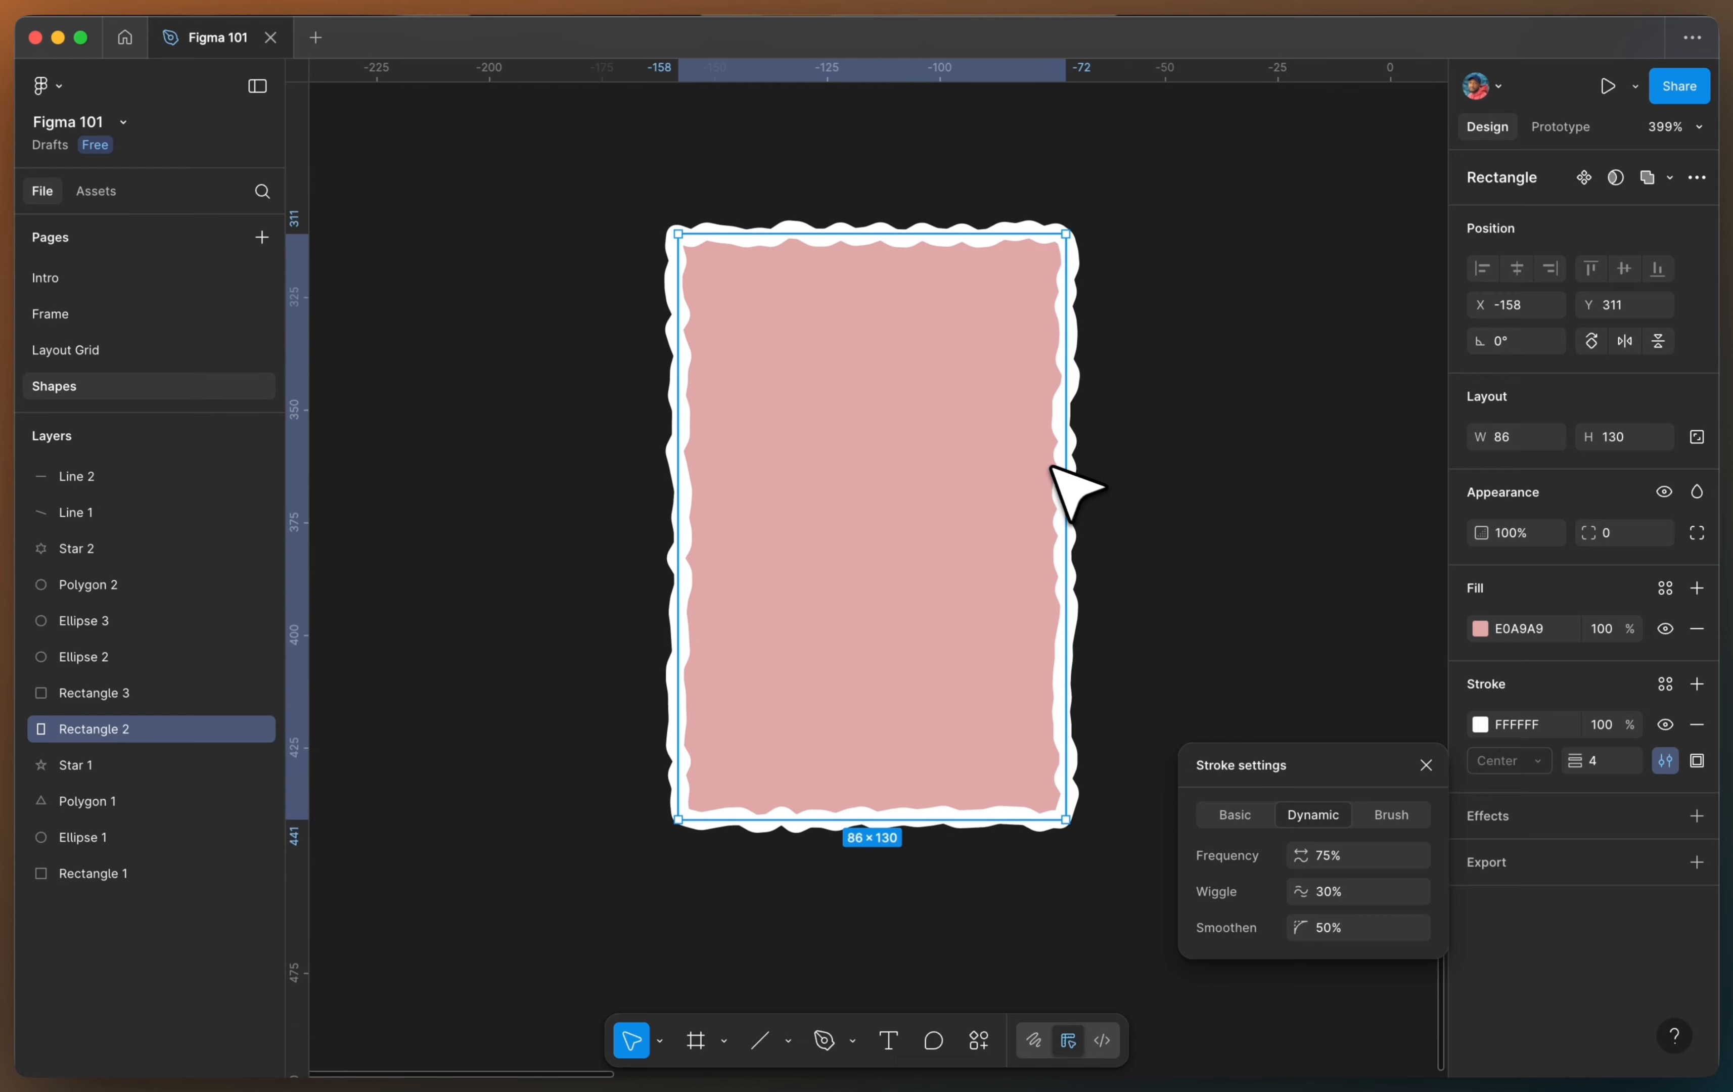
pyautogui.click(1391, 814)
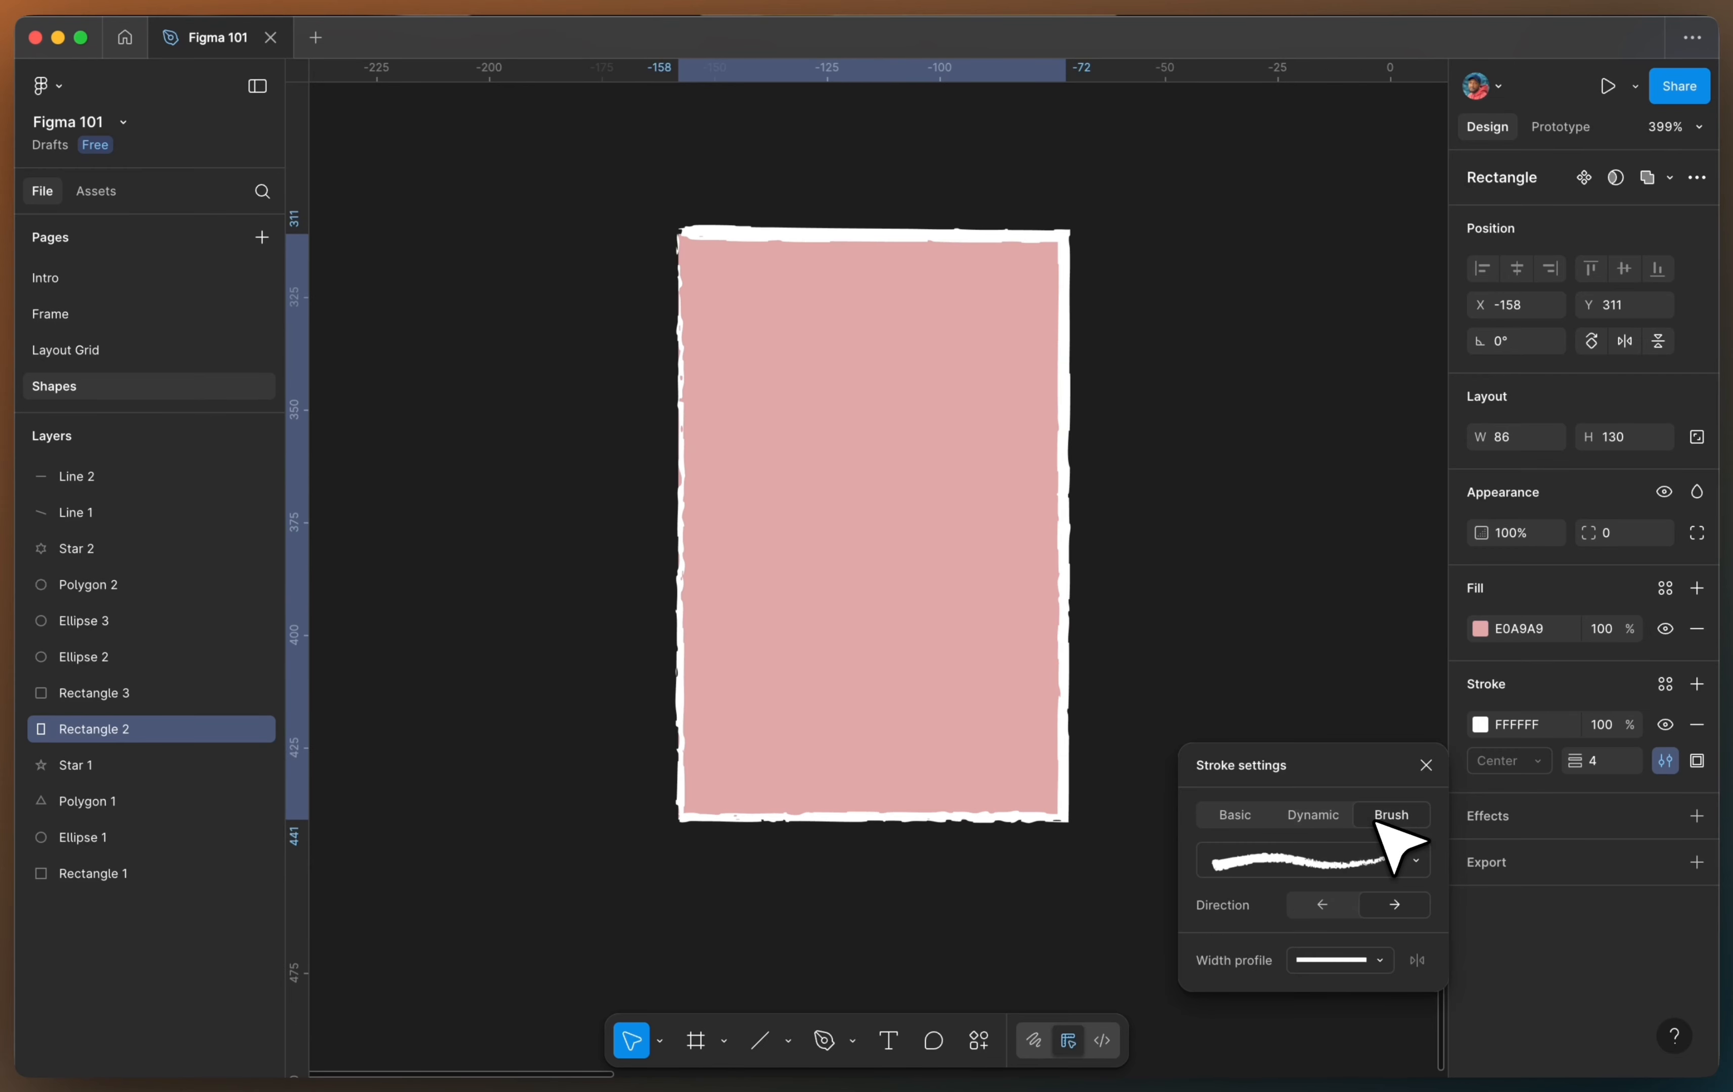
pyautogui.click(1312, 816)
pyautogui.click(1236, 816)
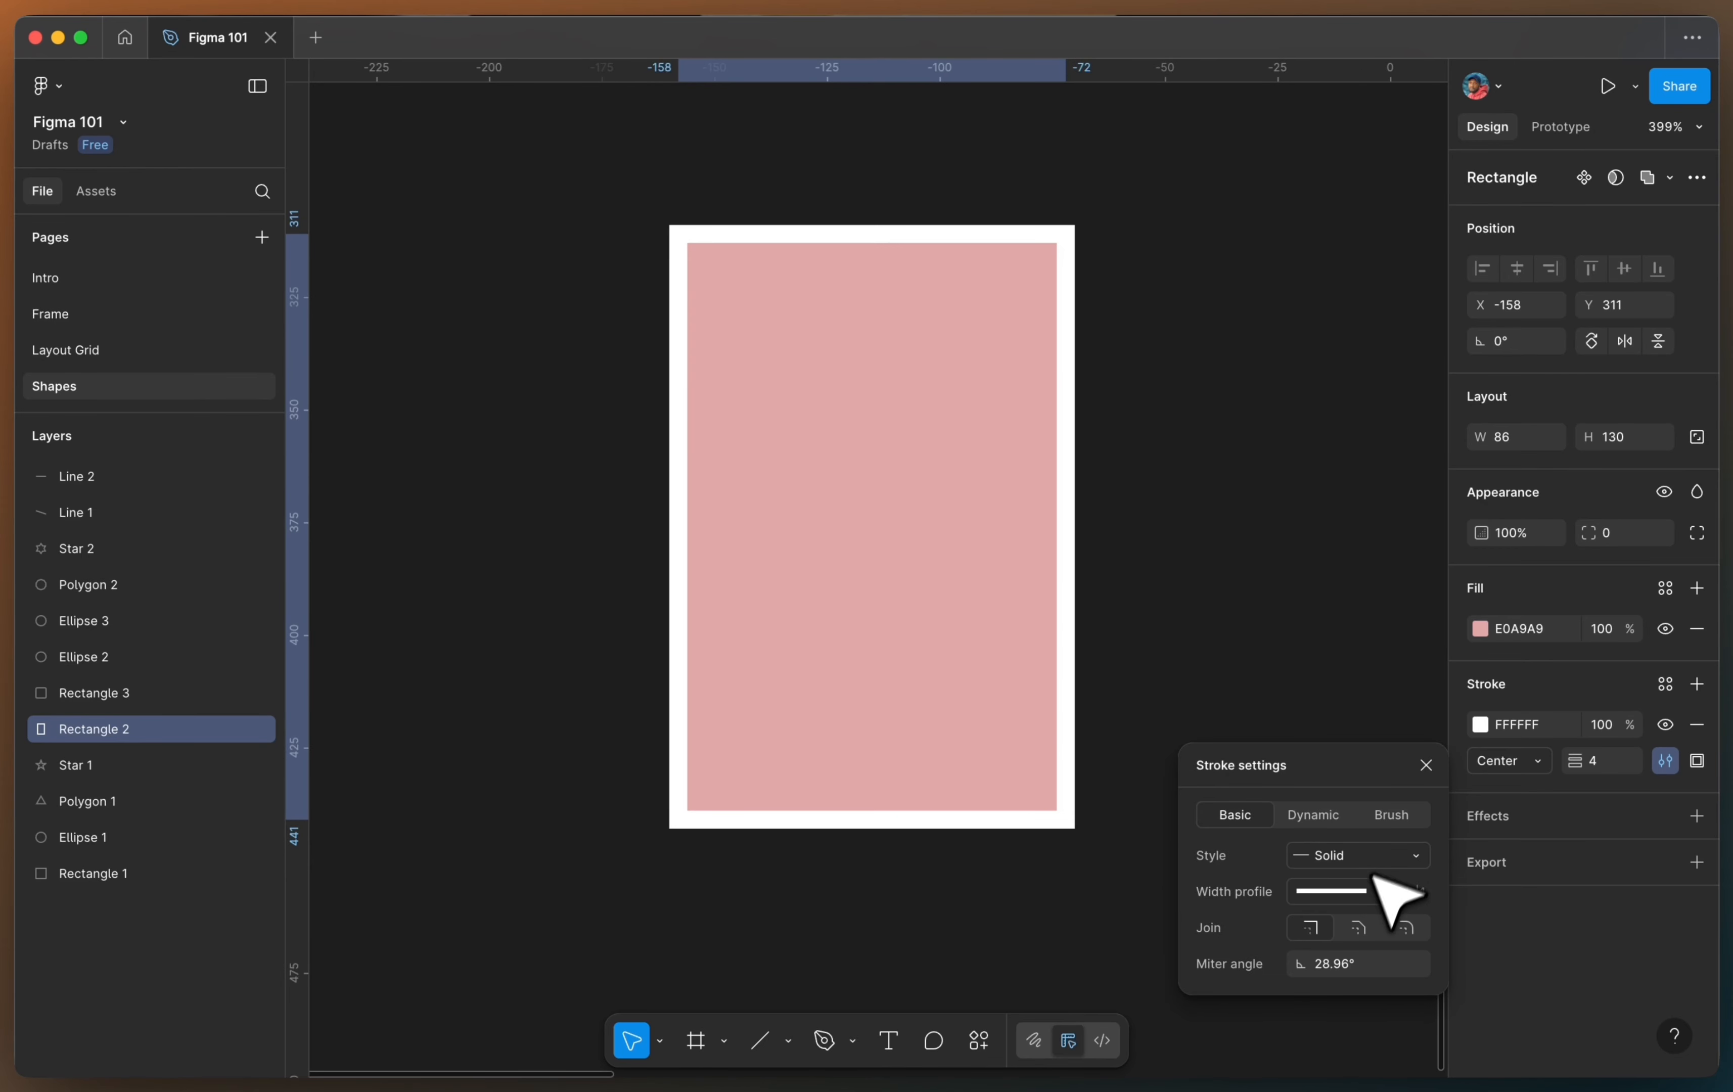
# Step: Try a round join on the pink rectangle's stroke corners and return to the miter join
pyautogui.scroll(5, 1097, 246)
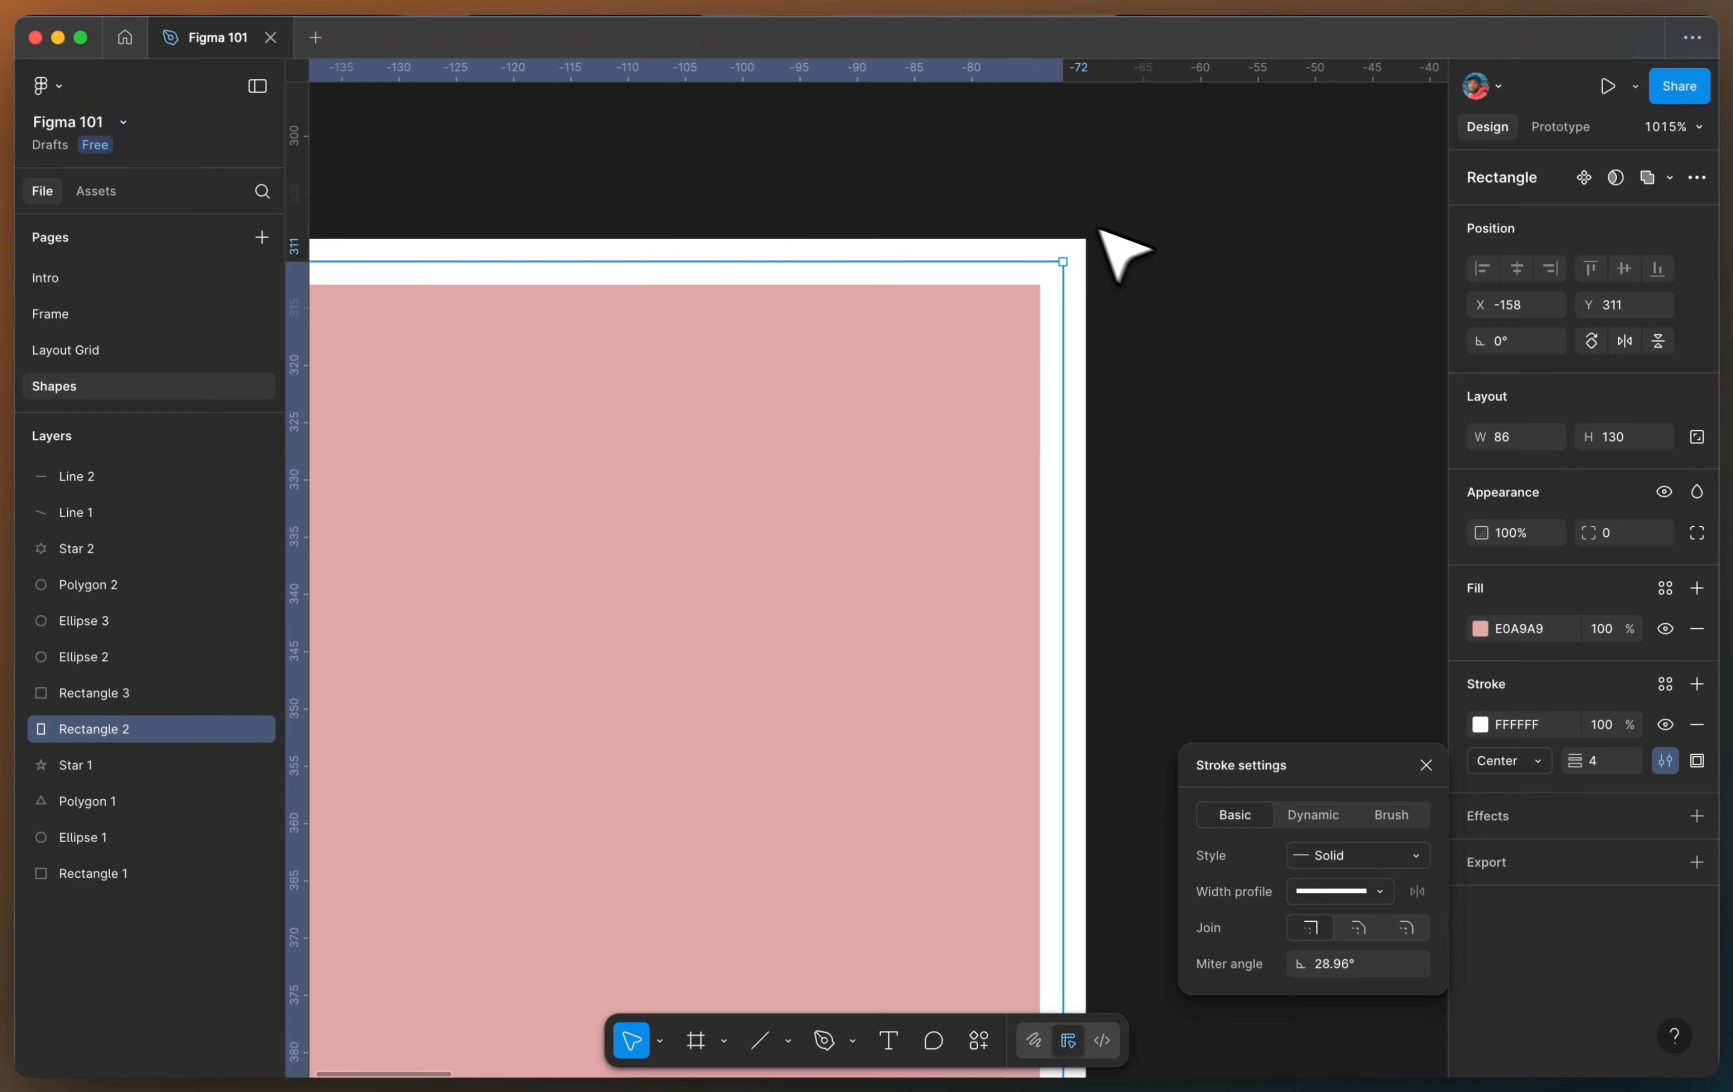
pyautogui.scroll(5, 1134, 250)
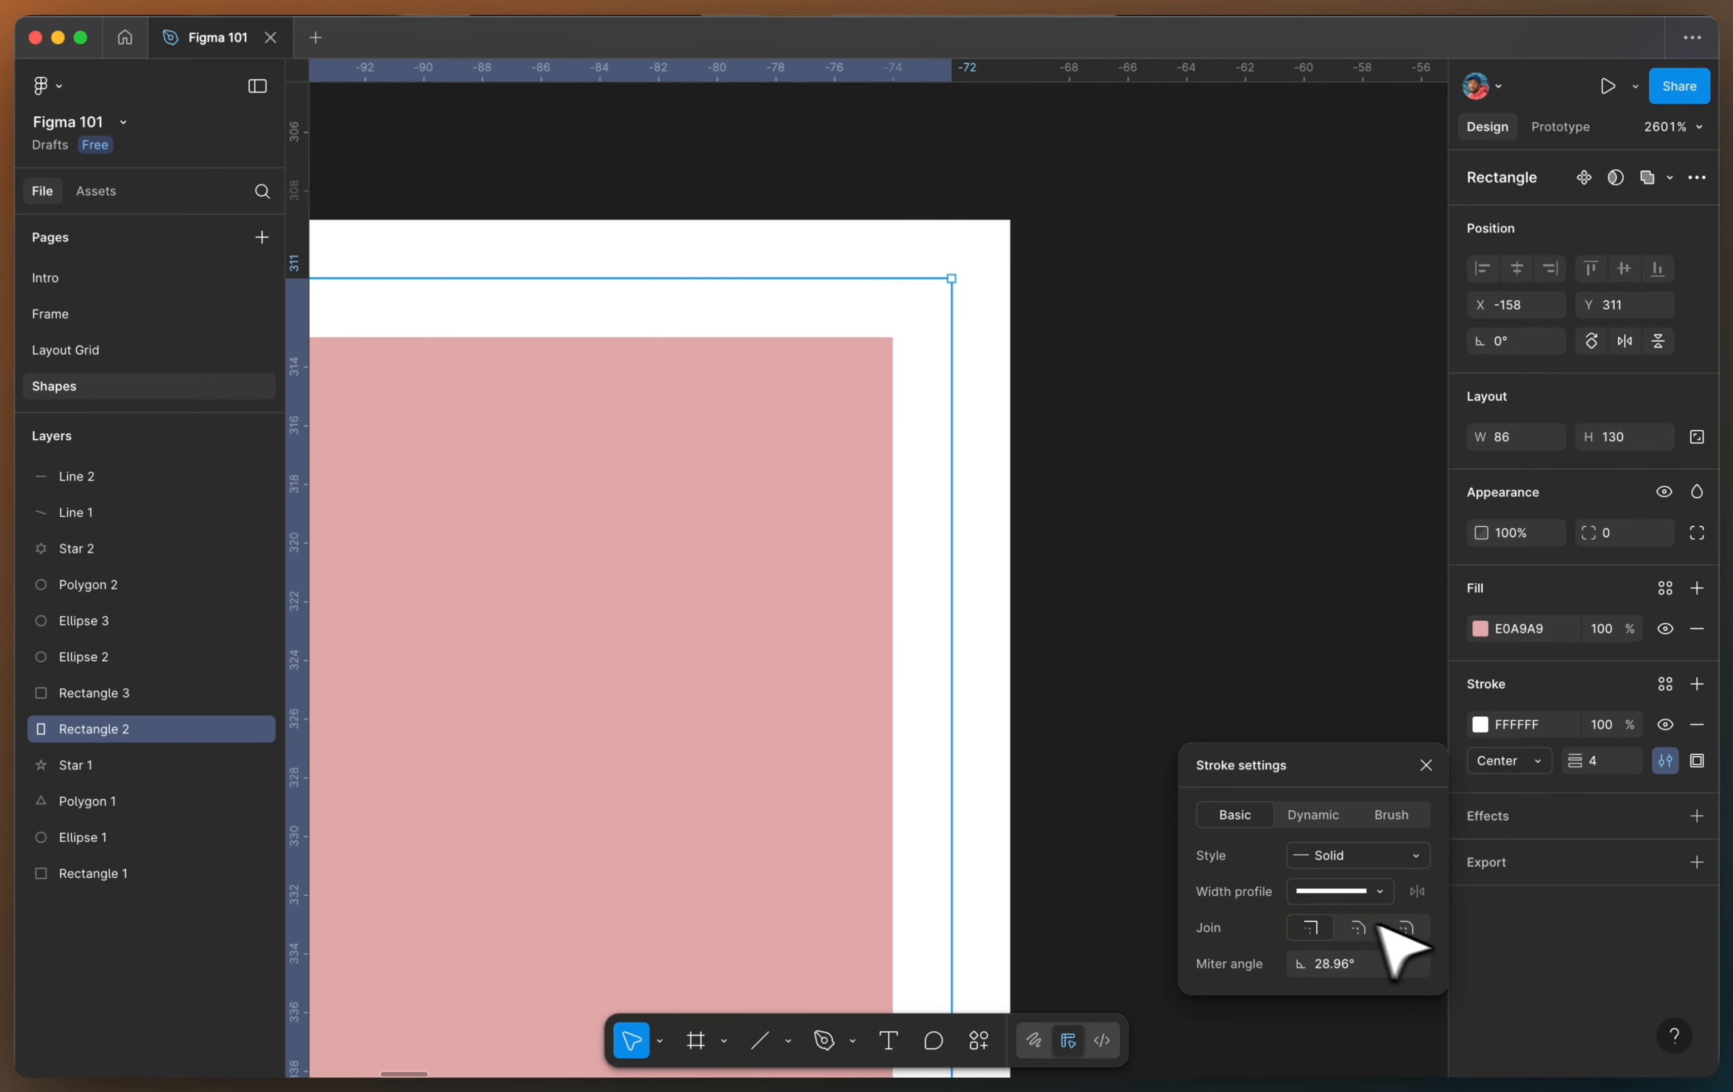
pyautogui.click(1404, 930)
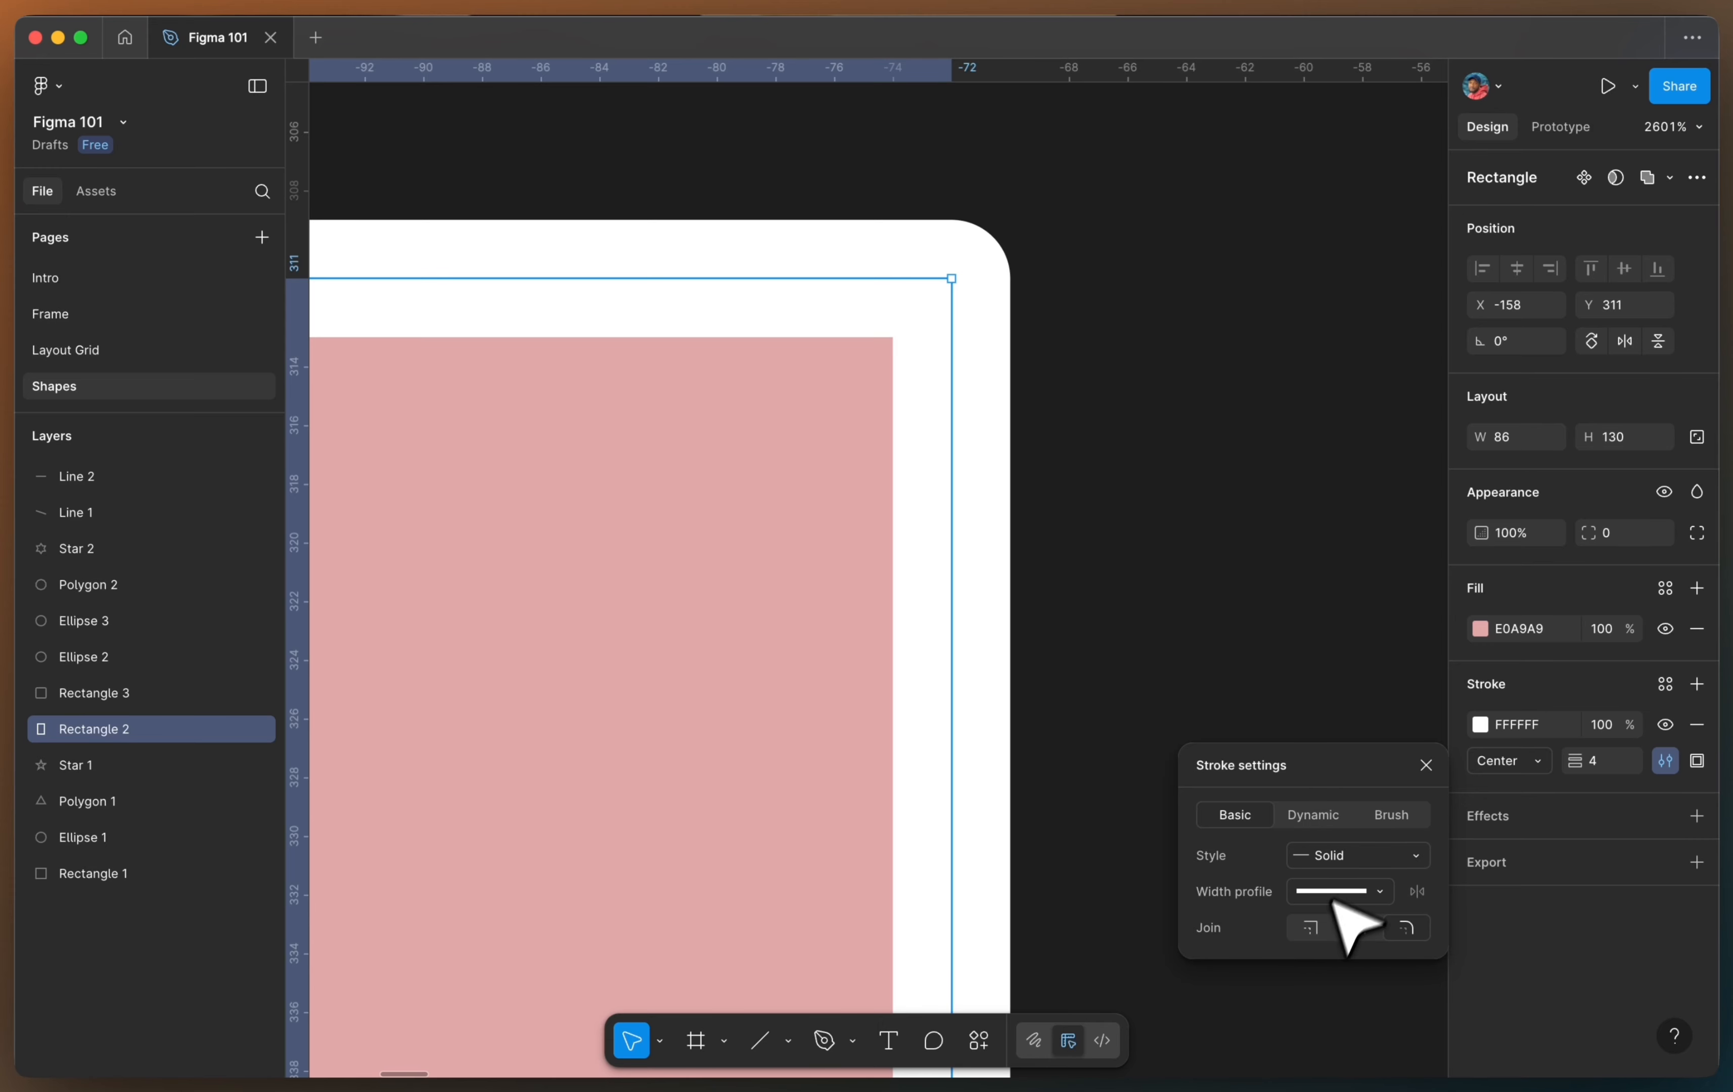
pyautogui.click(1310, 927)
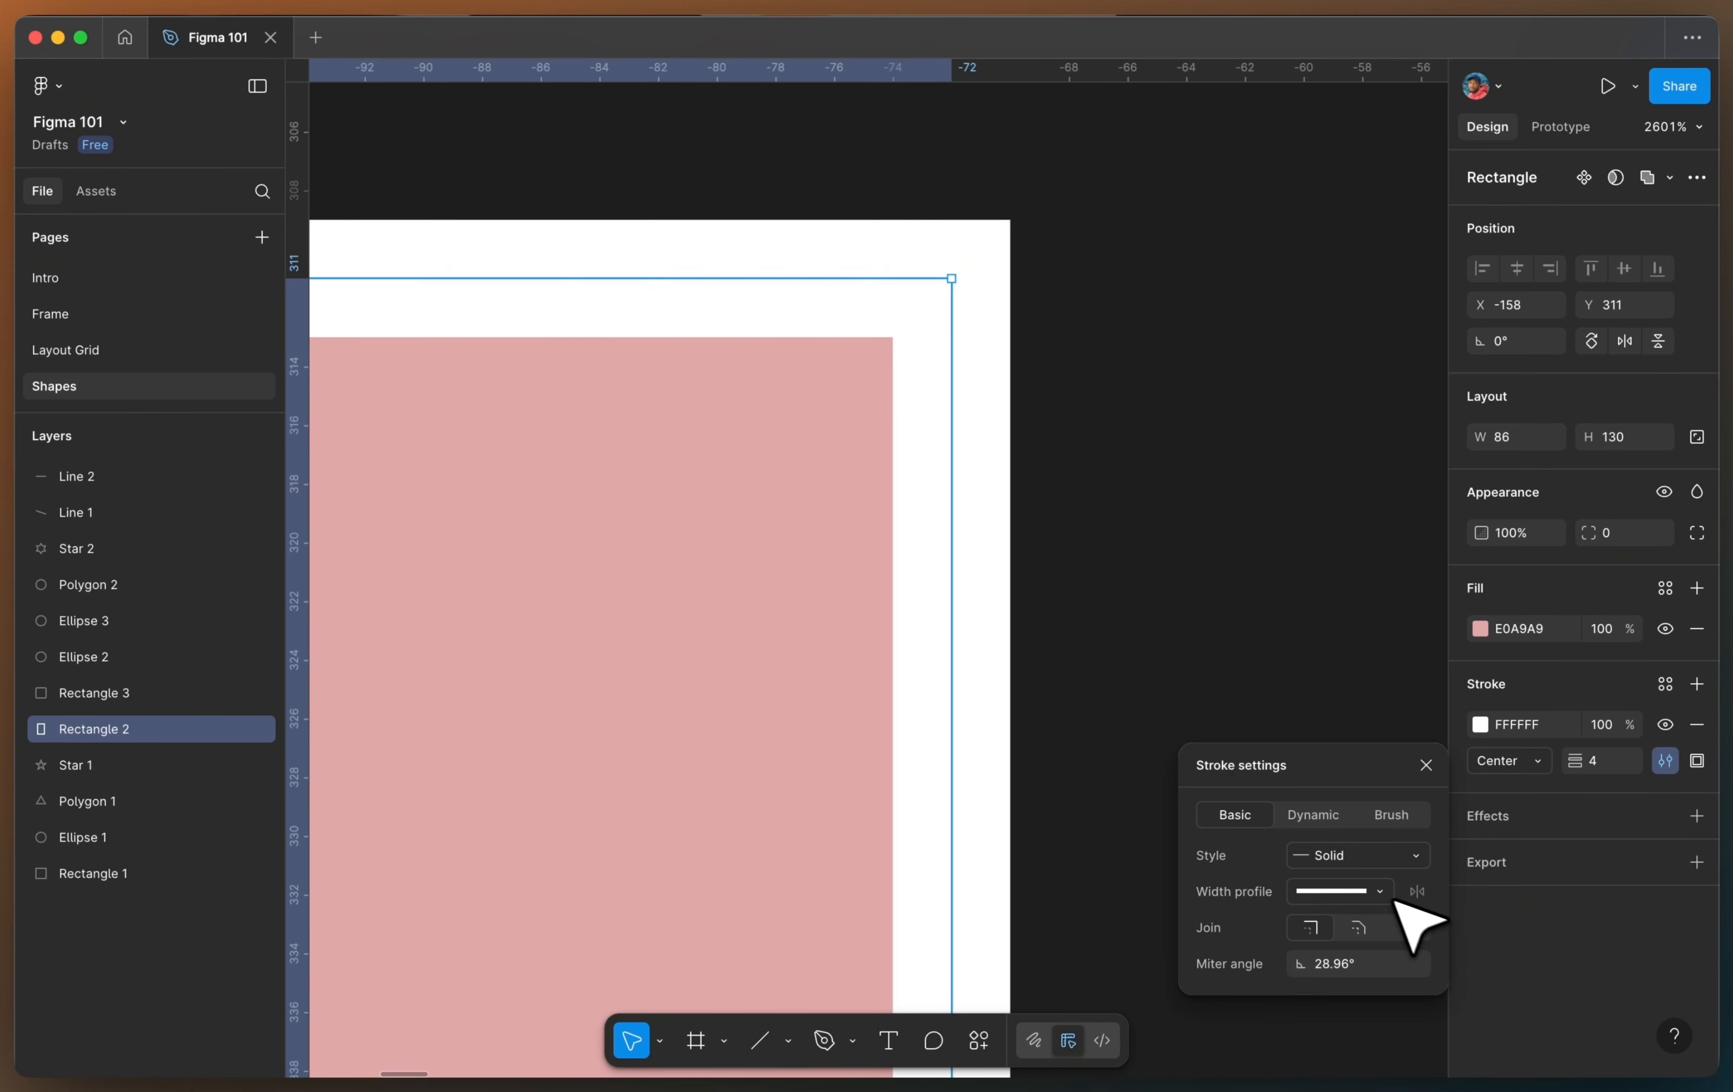
# Step: Change the pink rectangle's stroke style to Dashed
pyautogui.click(1380, 860)
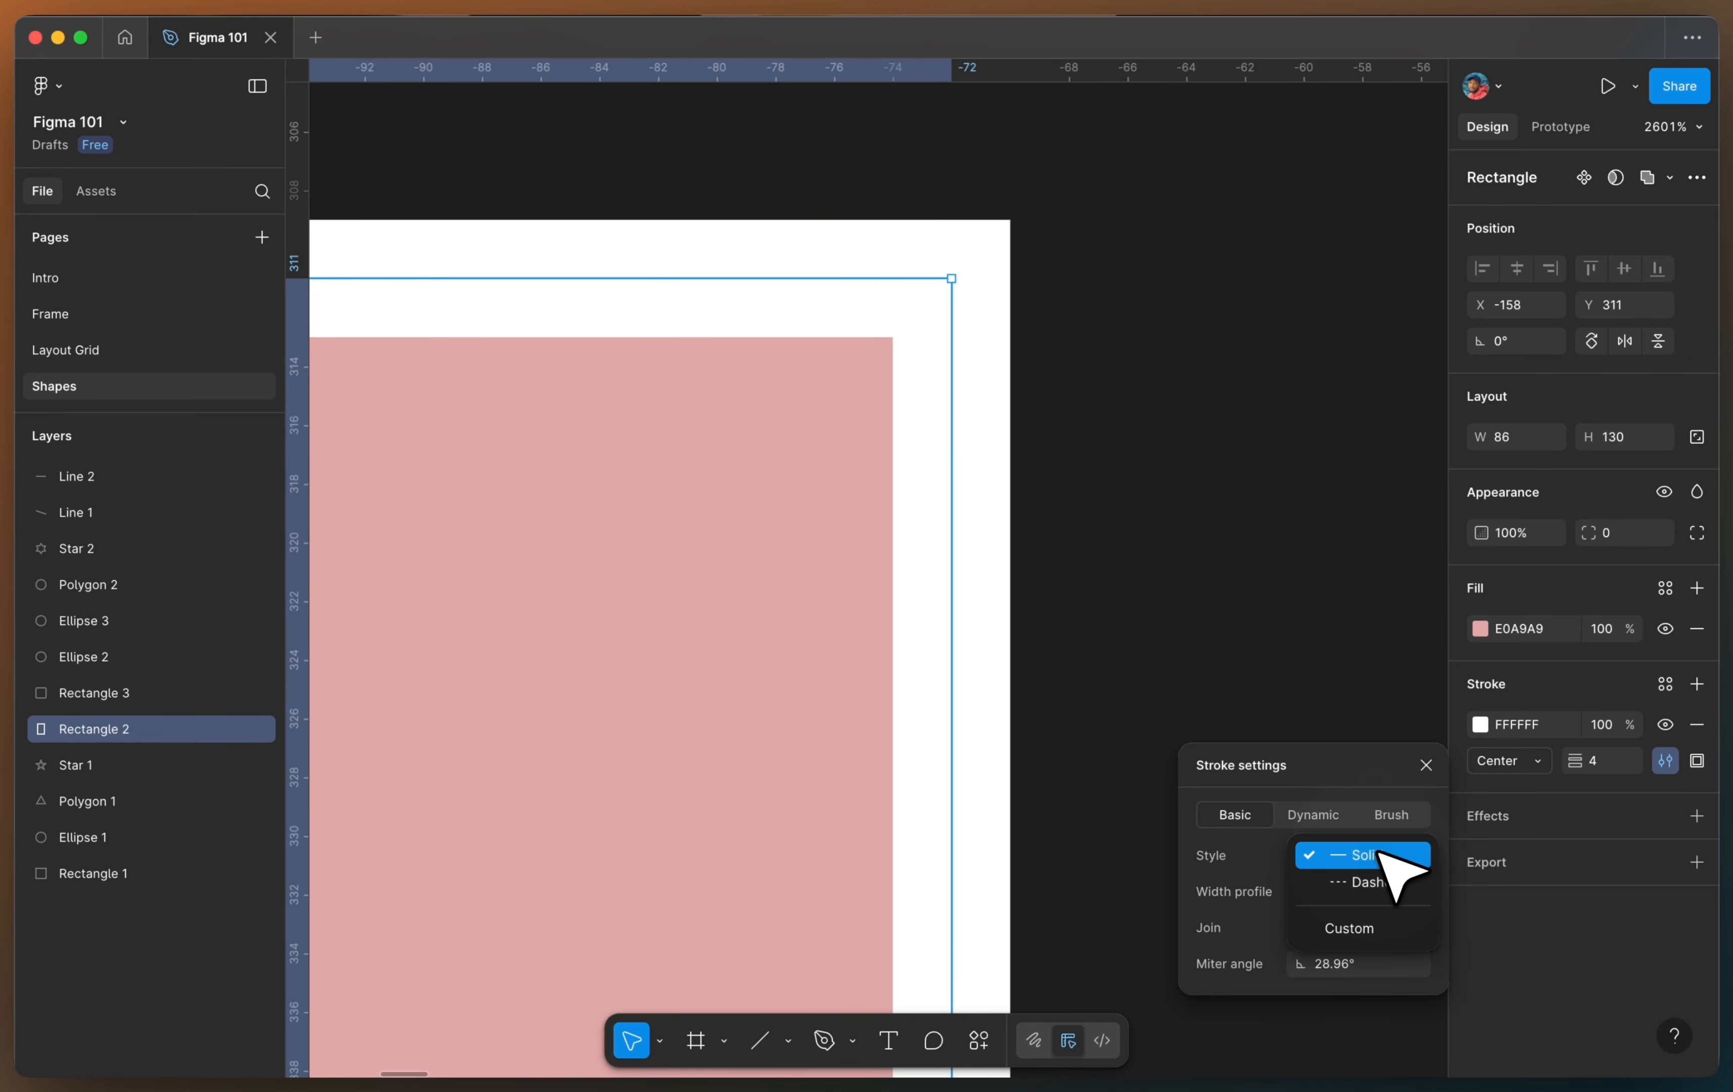
pyautogui.click(1384, 881)
pyautogui.scroll(-3, 985, 509)
pyautogui.scroll(-5, 986, 509)
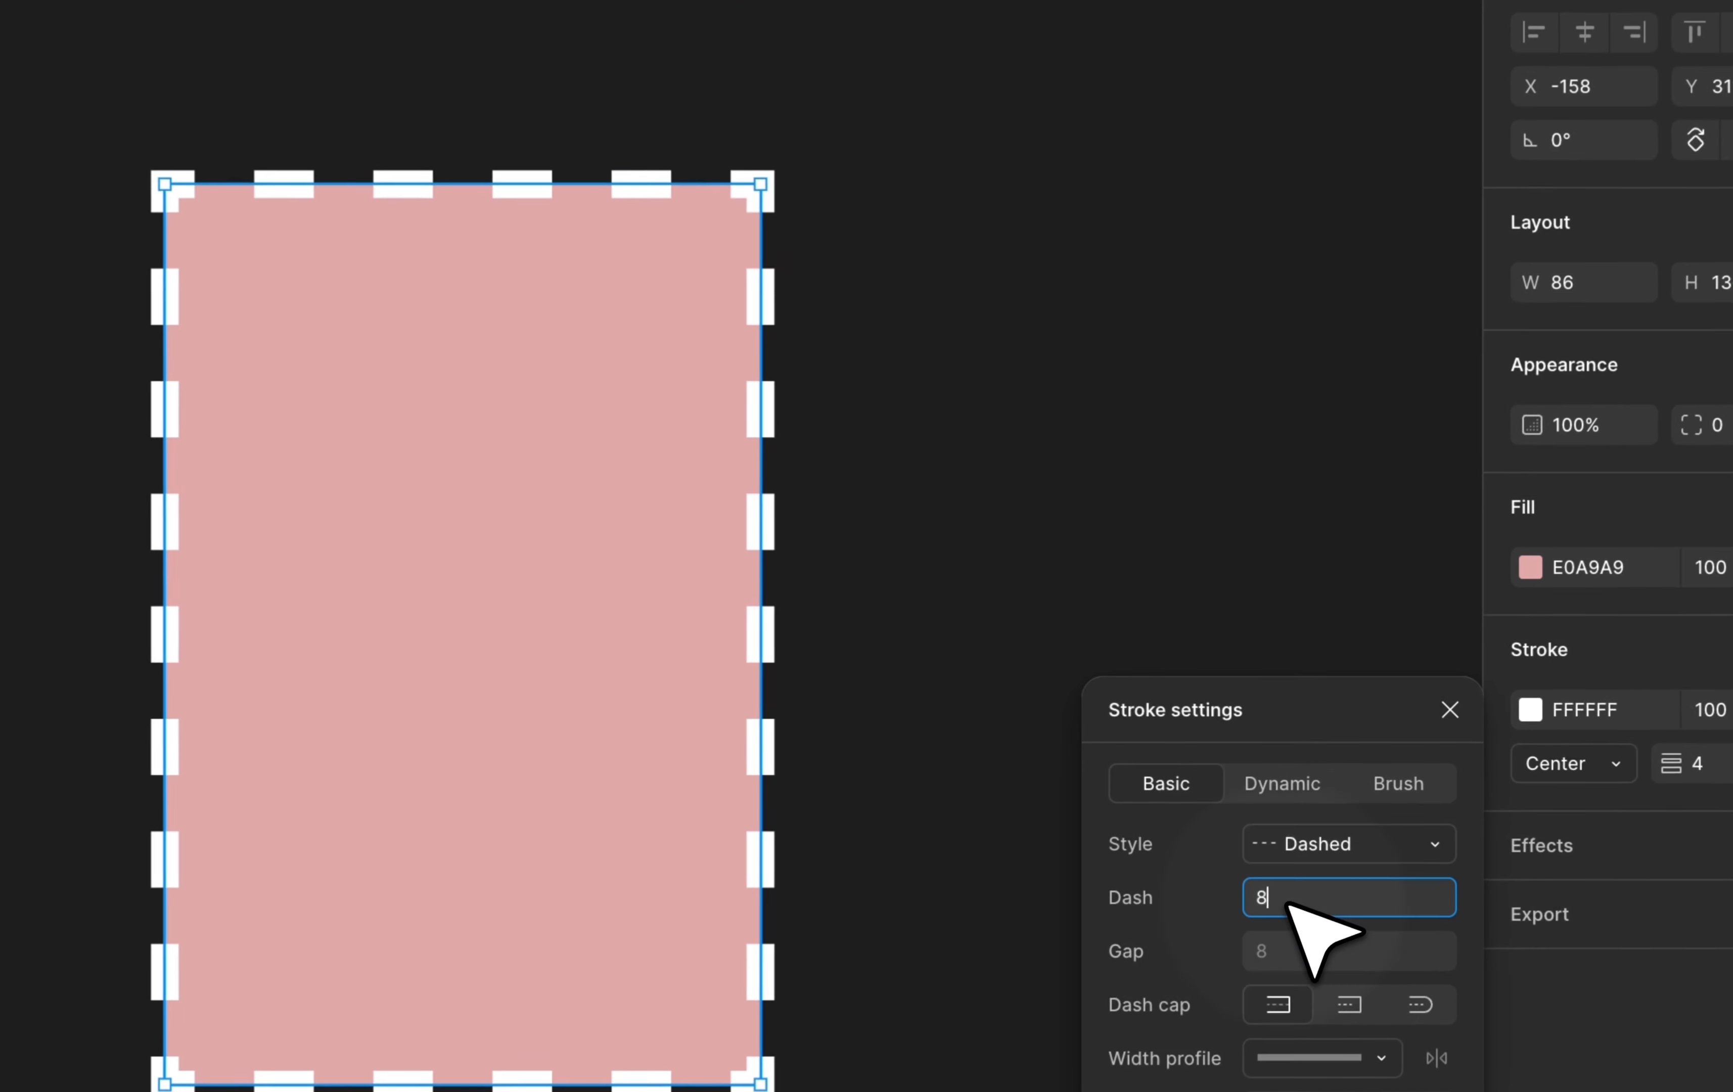
# Step: Increase the dash length of the pink rectangle's stroke to 17
pyautogui.click(1321, 857)
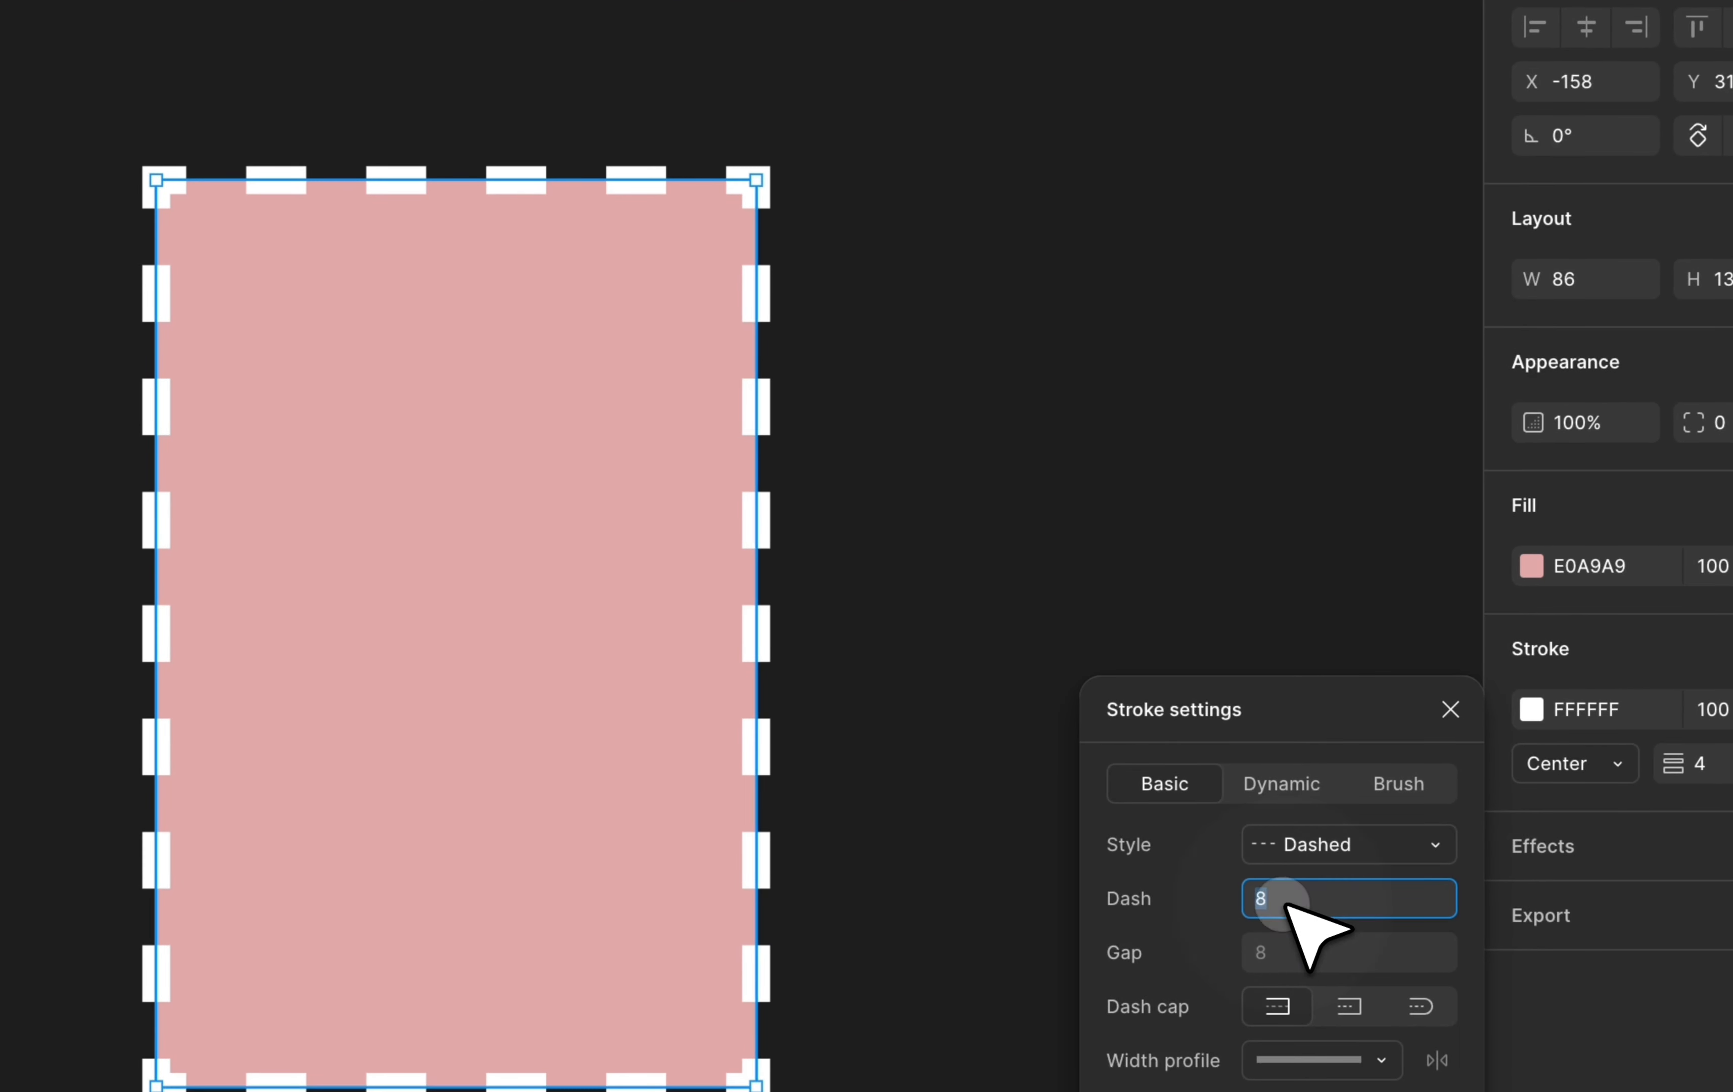
pyautogui.press('Up')
pyautogui.press('Up')
pyautogui.press('Up')
pyautogui.press('Up')
pyautogui.press('Up')
pyautogui.press('Up')
pyautogui.press('Up')
pyautogui.press('Up')
pyautogui.press('Up')
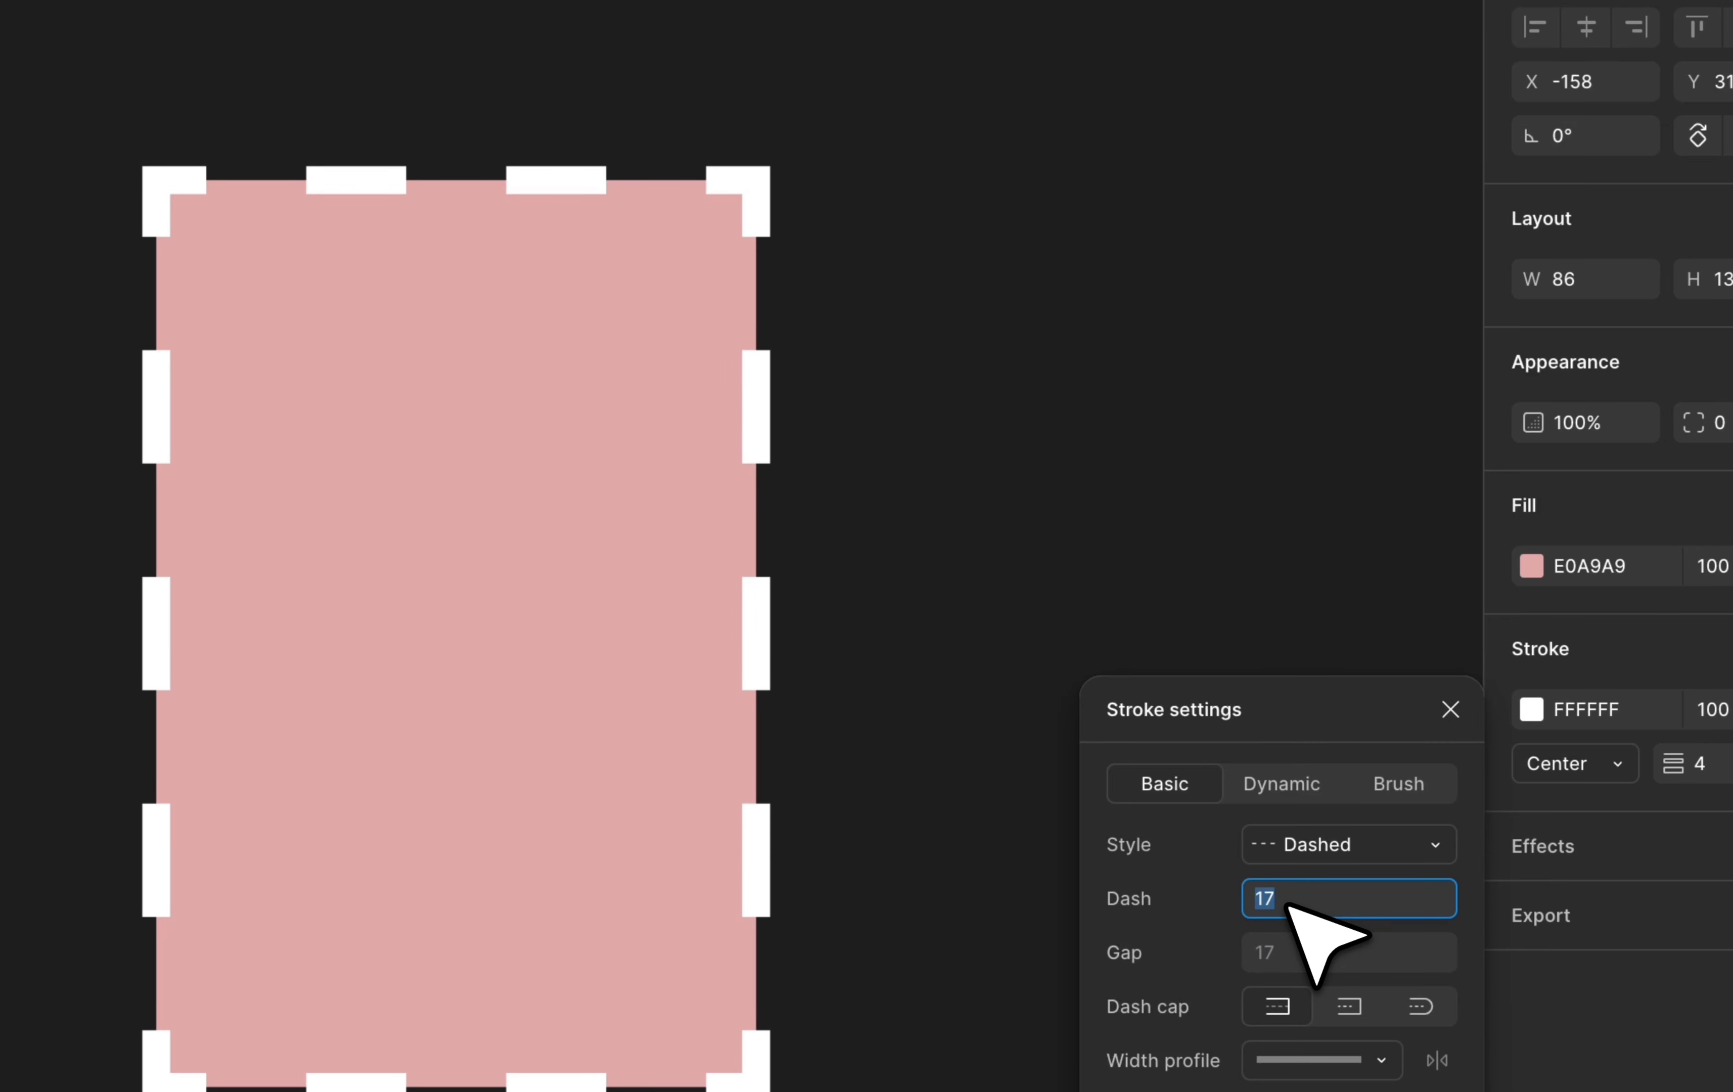
# Step: Reduce the gap between the dashes of the rectangle's stroke to 1
pyautogui.click(1313, 955)
pyautogui.press('Down')
pyautogui.press('Down')
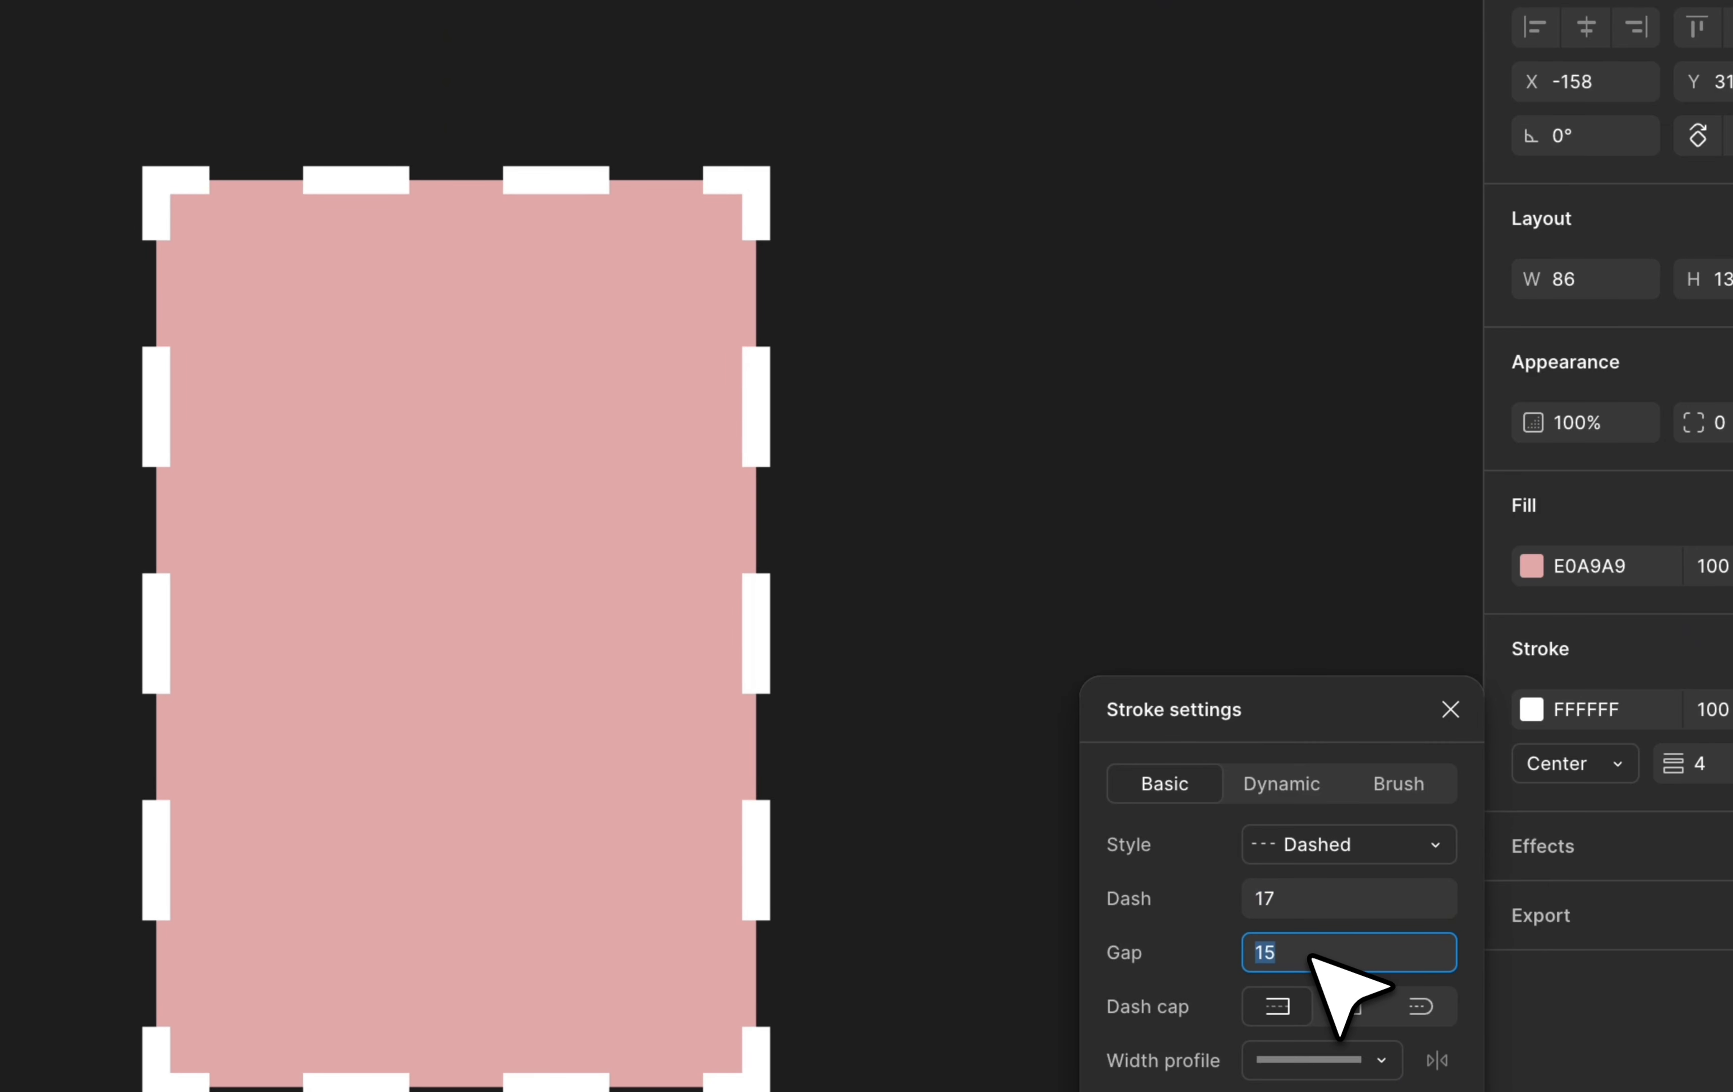
pyautogui.press('Down')
pyautogui.press('Down')
pyautogui.press('Down')
pyautogui.press('Down')
pyautogui.press('Down')
pyautogui.press('Down')
pyautogui.press('Down')
pyautogui.press('Down')
pyautogui.press('Down')
pyautogui.press('Down')
pyautogui.press('Down')
pyautogui.press('Down')
pyautogui.press('Down')
pyautogui.press('Down')
pyautogui.press('Down')
pyautogui.press('Up')
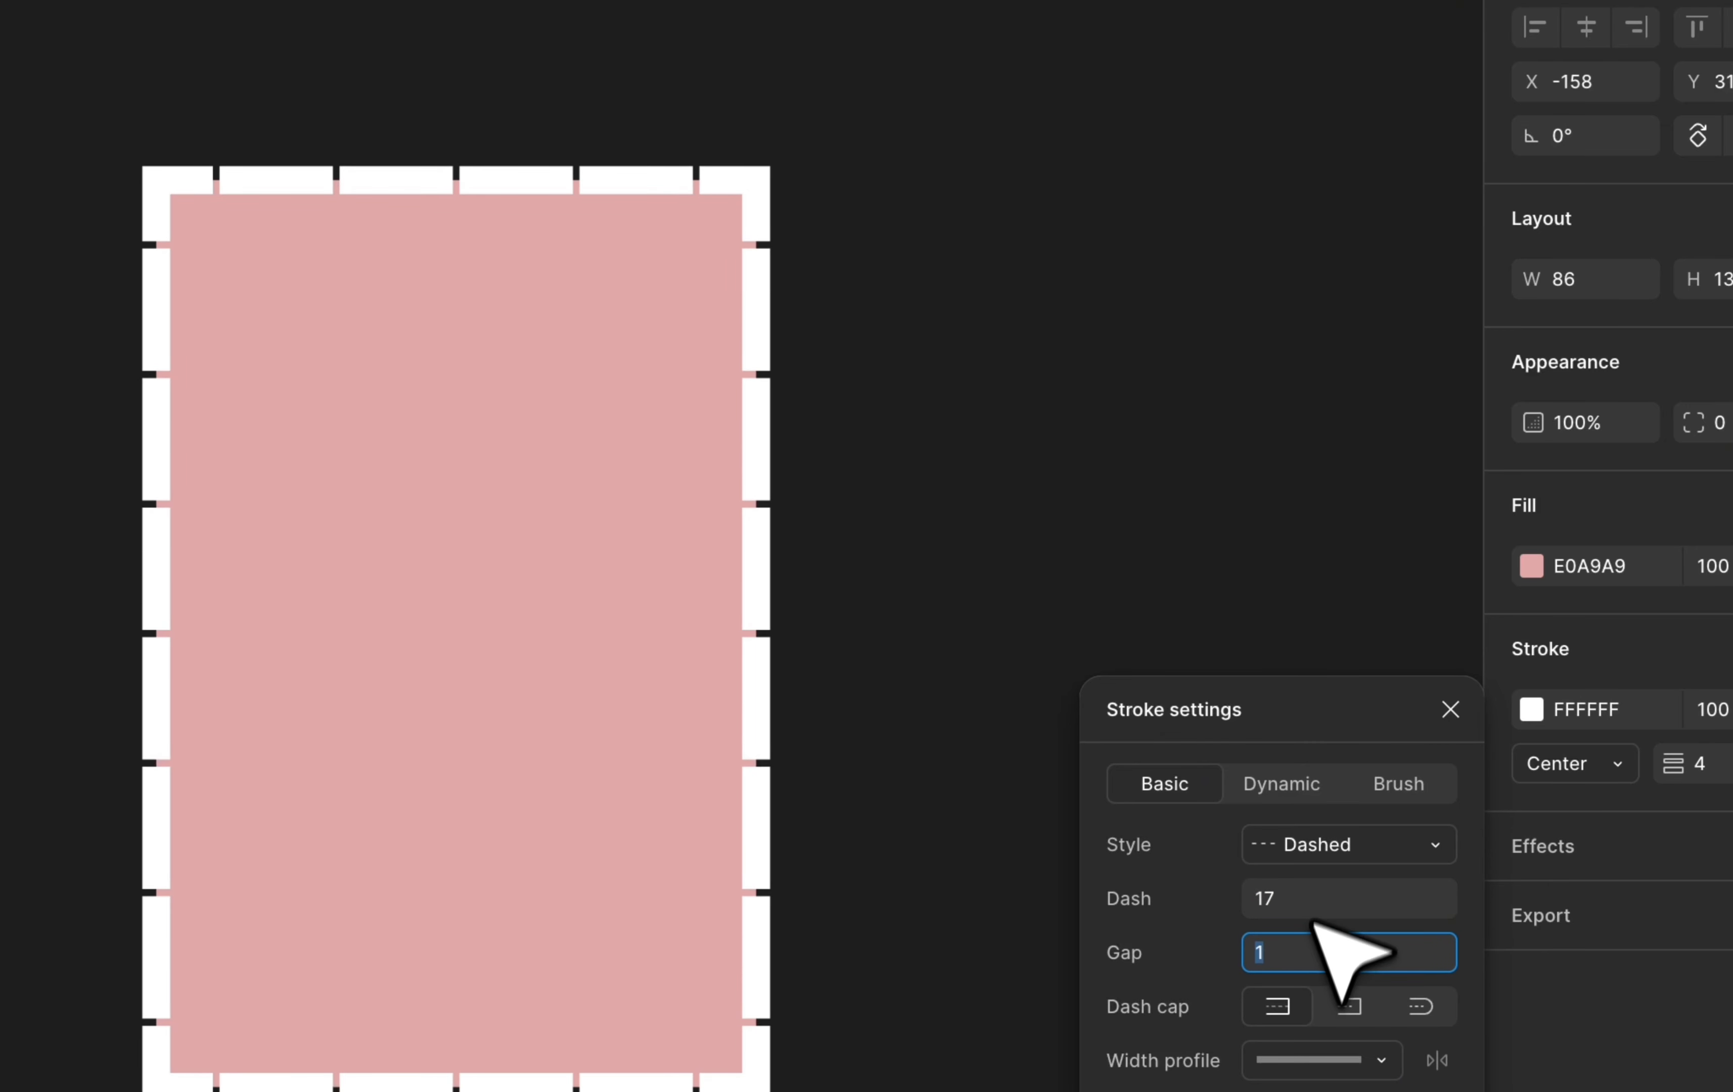
# Step: Increase the dash length of the rectangle's dashed stroke to 21
pyautogui.click(1314, 897)
pyautogui.press('Up')
pyautogui.press('Up')
pyautogui.press('Up')
pyautogui.press('Up')
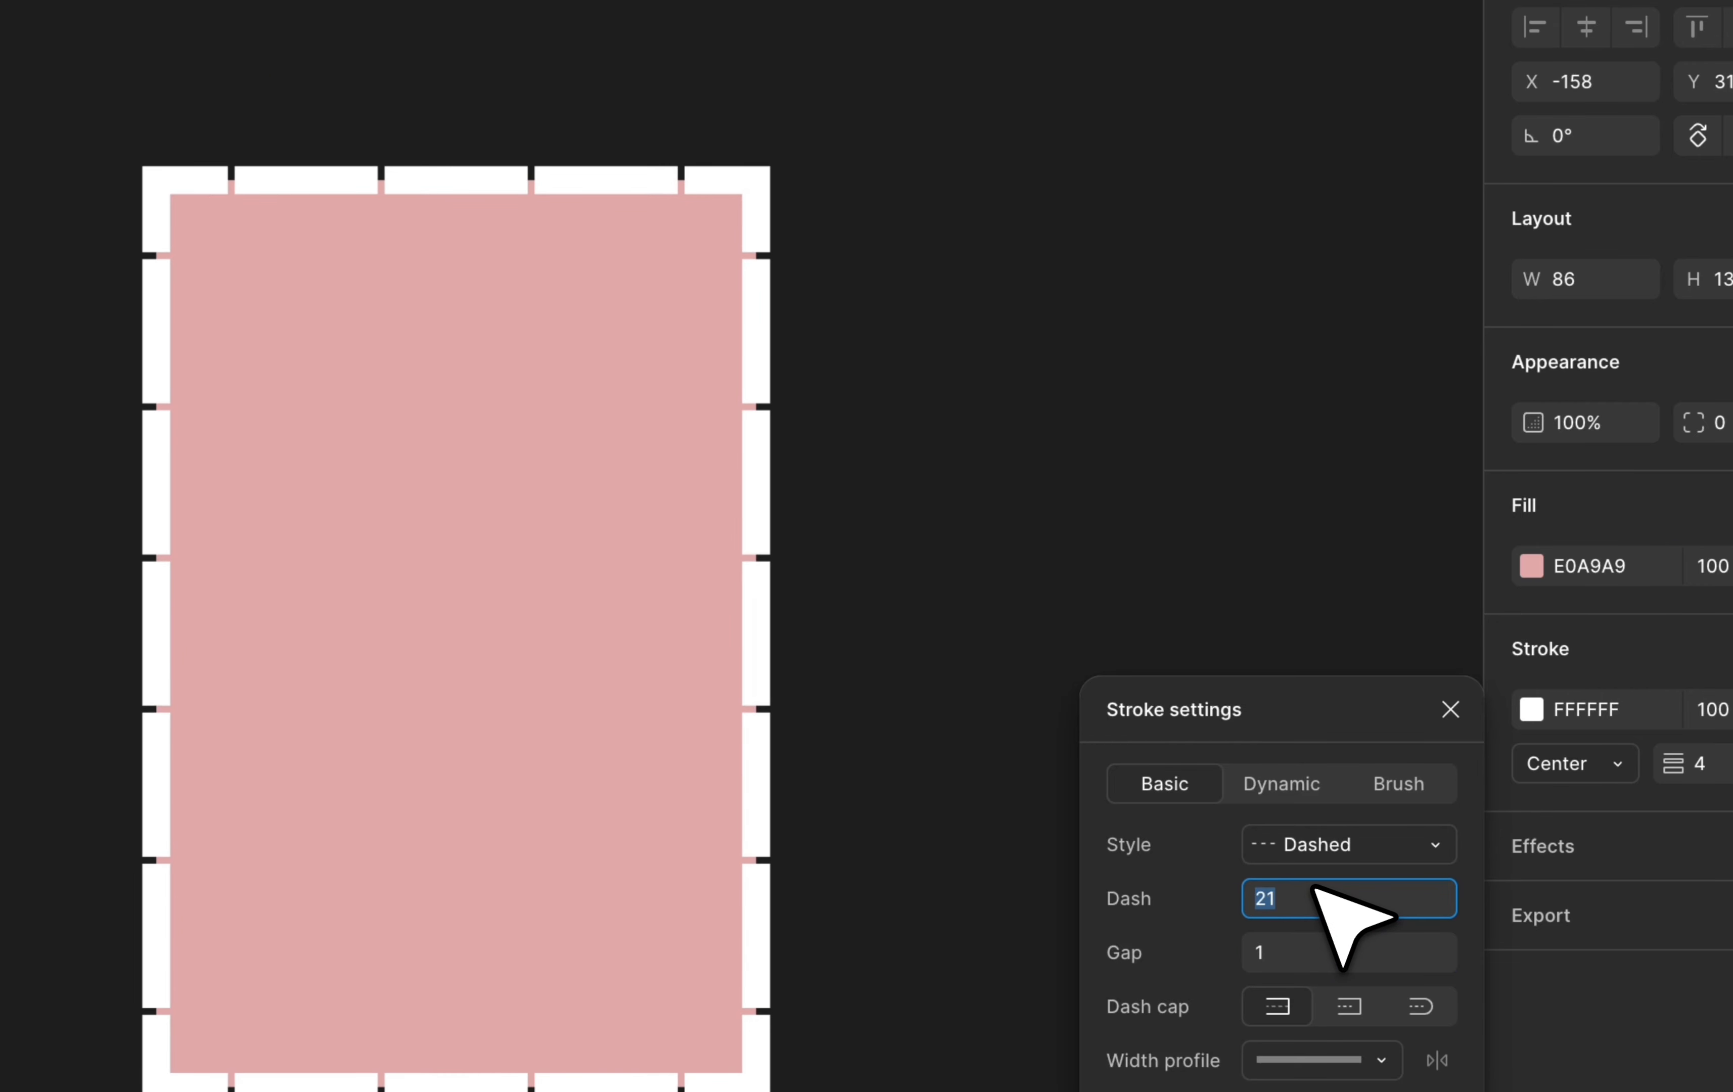
# Step: Increase the gap between the dashes of the rectangle's stroke to 24
pyautogui.click(1321, 959)
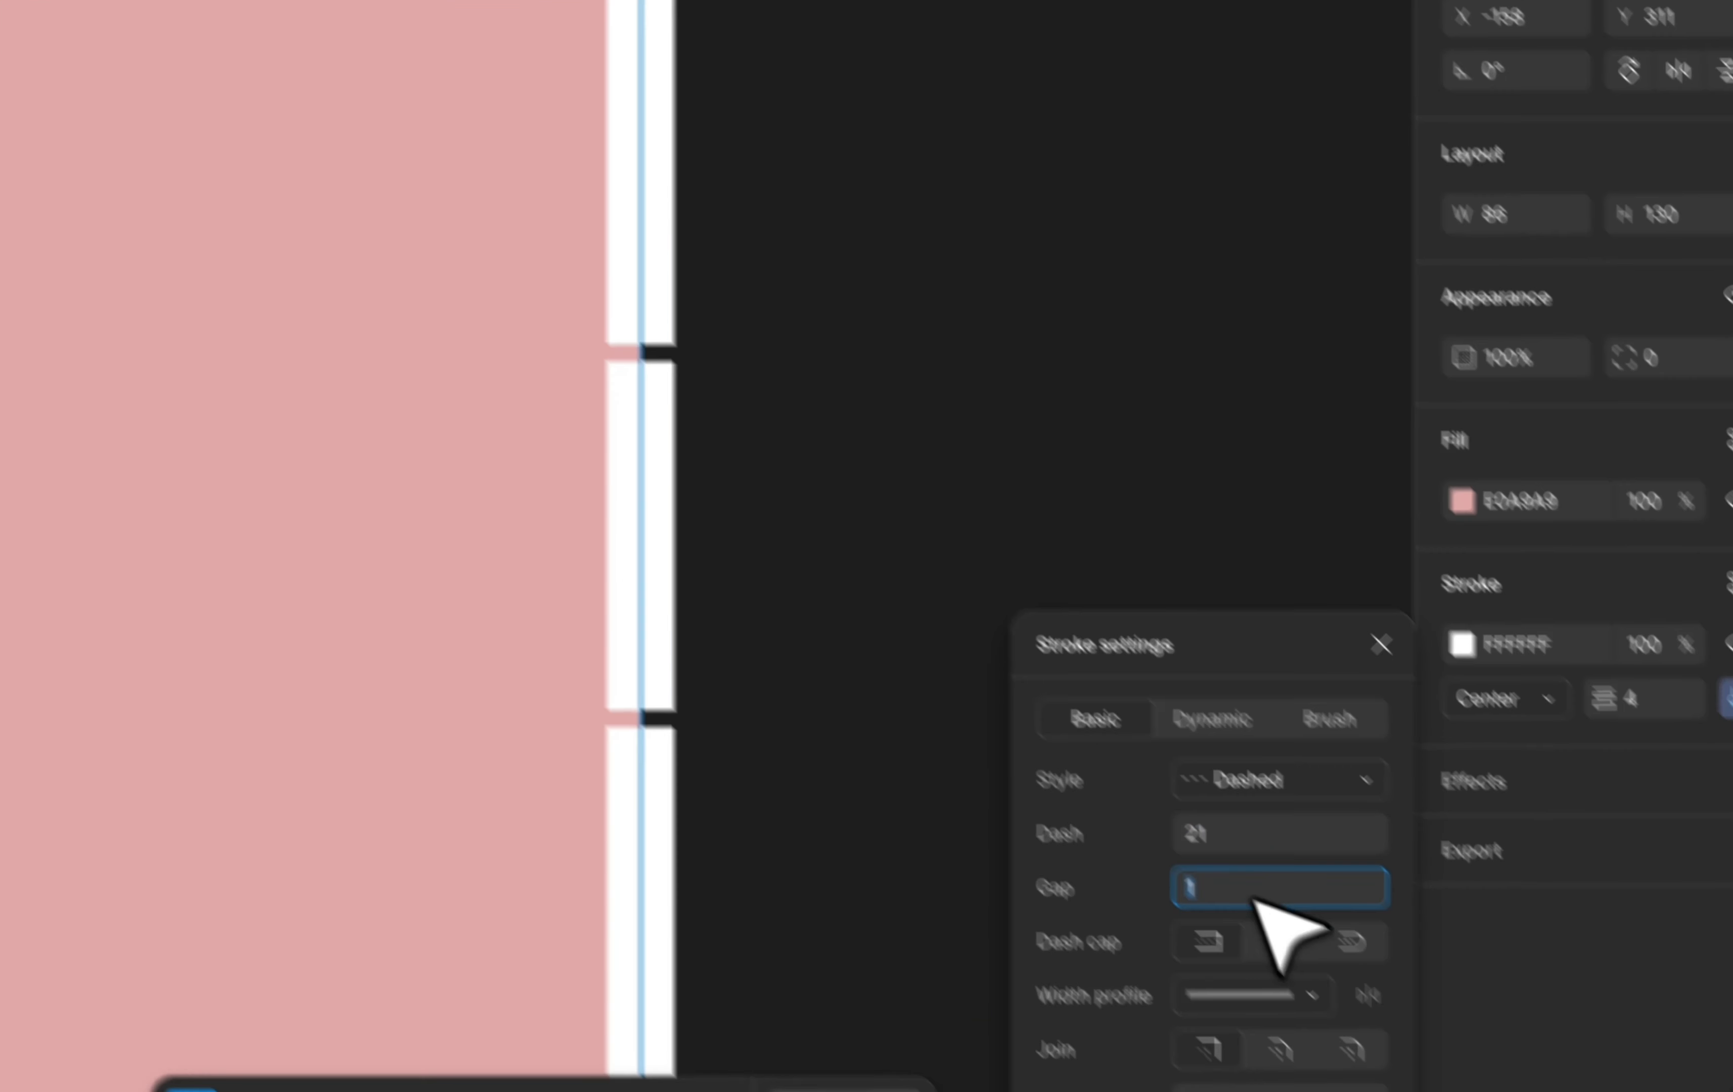
pyautogui.press('Up')
pyautogui.press('Up')
pyautogui.press('Up')
pyautogui.press('Up')
pyautogui.press('Up')
pyautogui.press('Up')
pyautogui.press('Up')
pyautogui.press('Up')
pyautogui.press('Up')
pyautogui.press('Up')
pyautogui.press('Up')
pyautogui.press('Up')
pyautogui.press('Up')
pyautogui.press('Up')
pyautogui.press('Up')
pyautogui.press('Up')
pyautogui.press('Up')
pyautogui.press('Up')
pyautogui.press('Up')
pyautogui.press('Up')
pyautogui.press('Up')
pyautogui.press('Up')
pyautogui.press('Up')
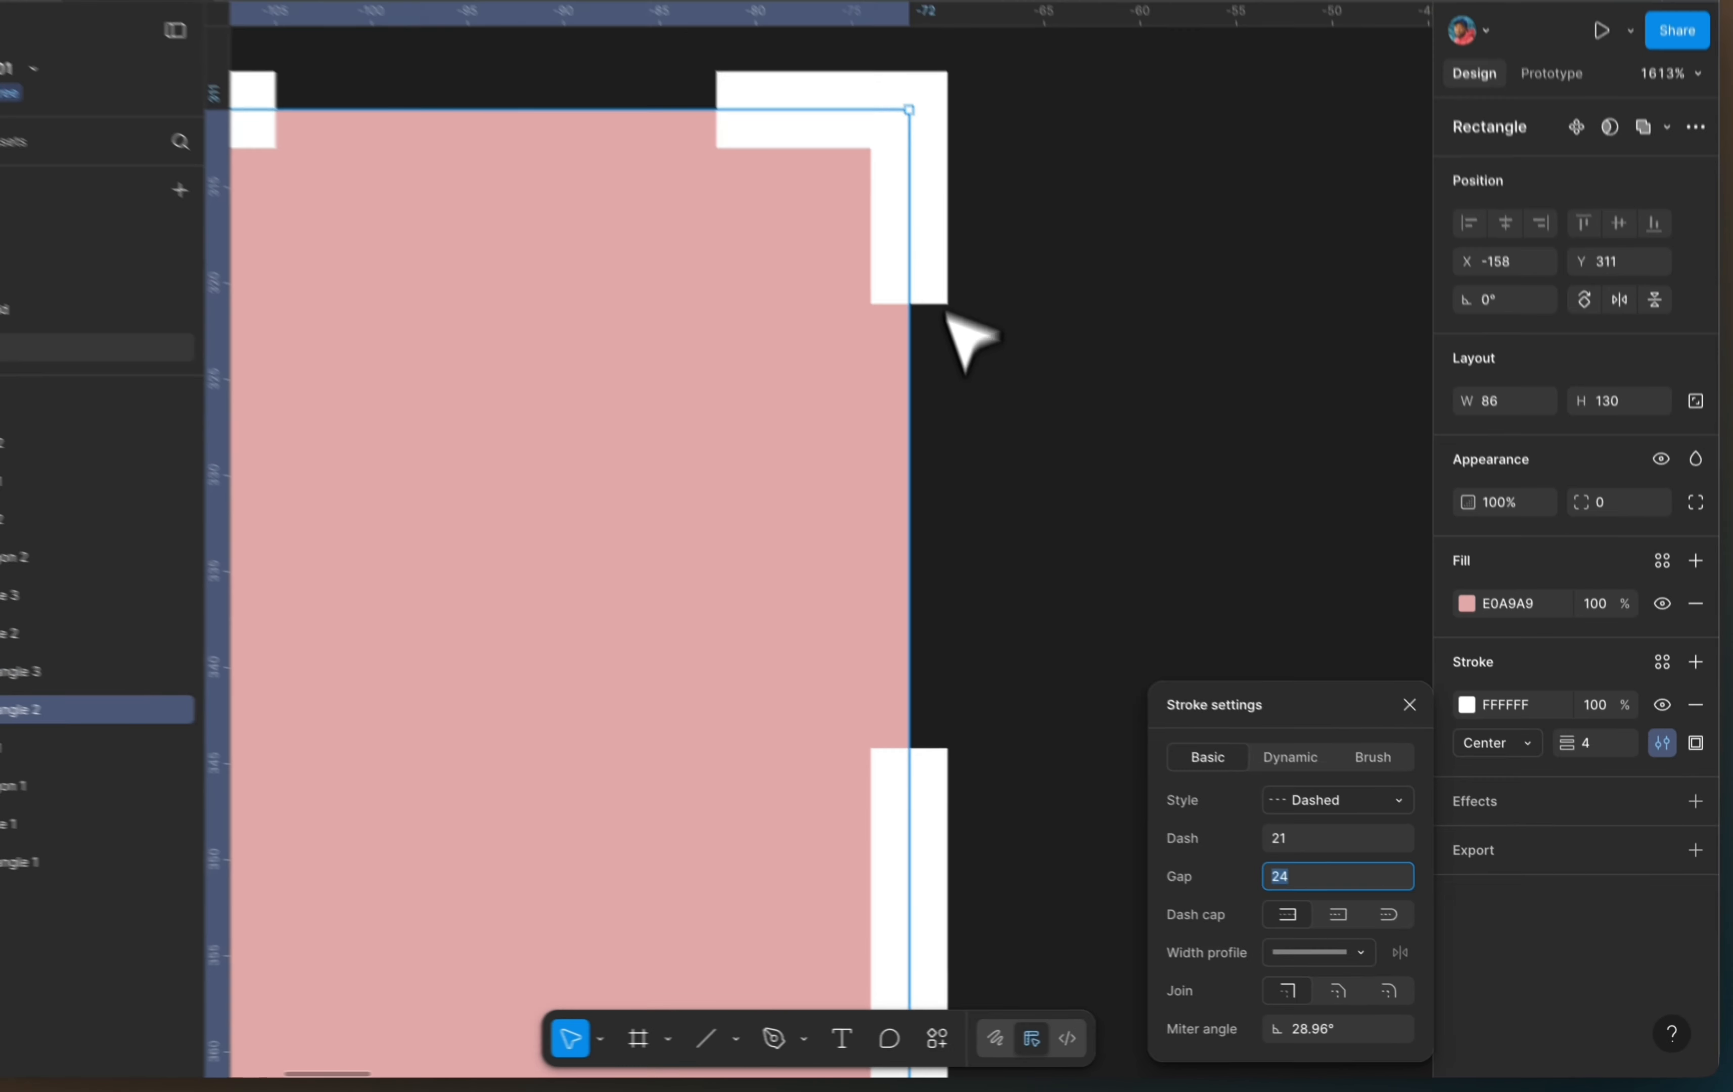
# Step: Try the round and square dash caps on the pink rectangle's stroke and return it to no cap
pyautogui.click(1389, 915)
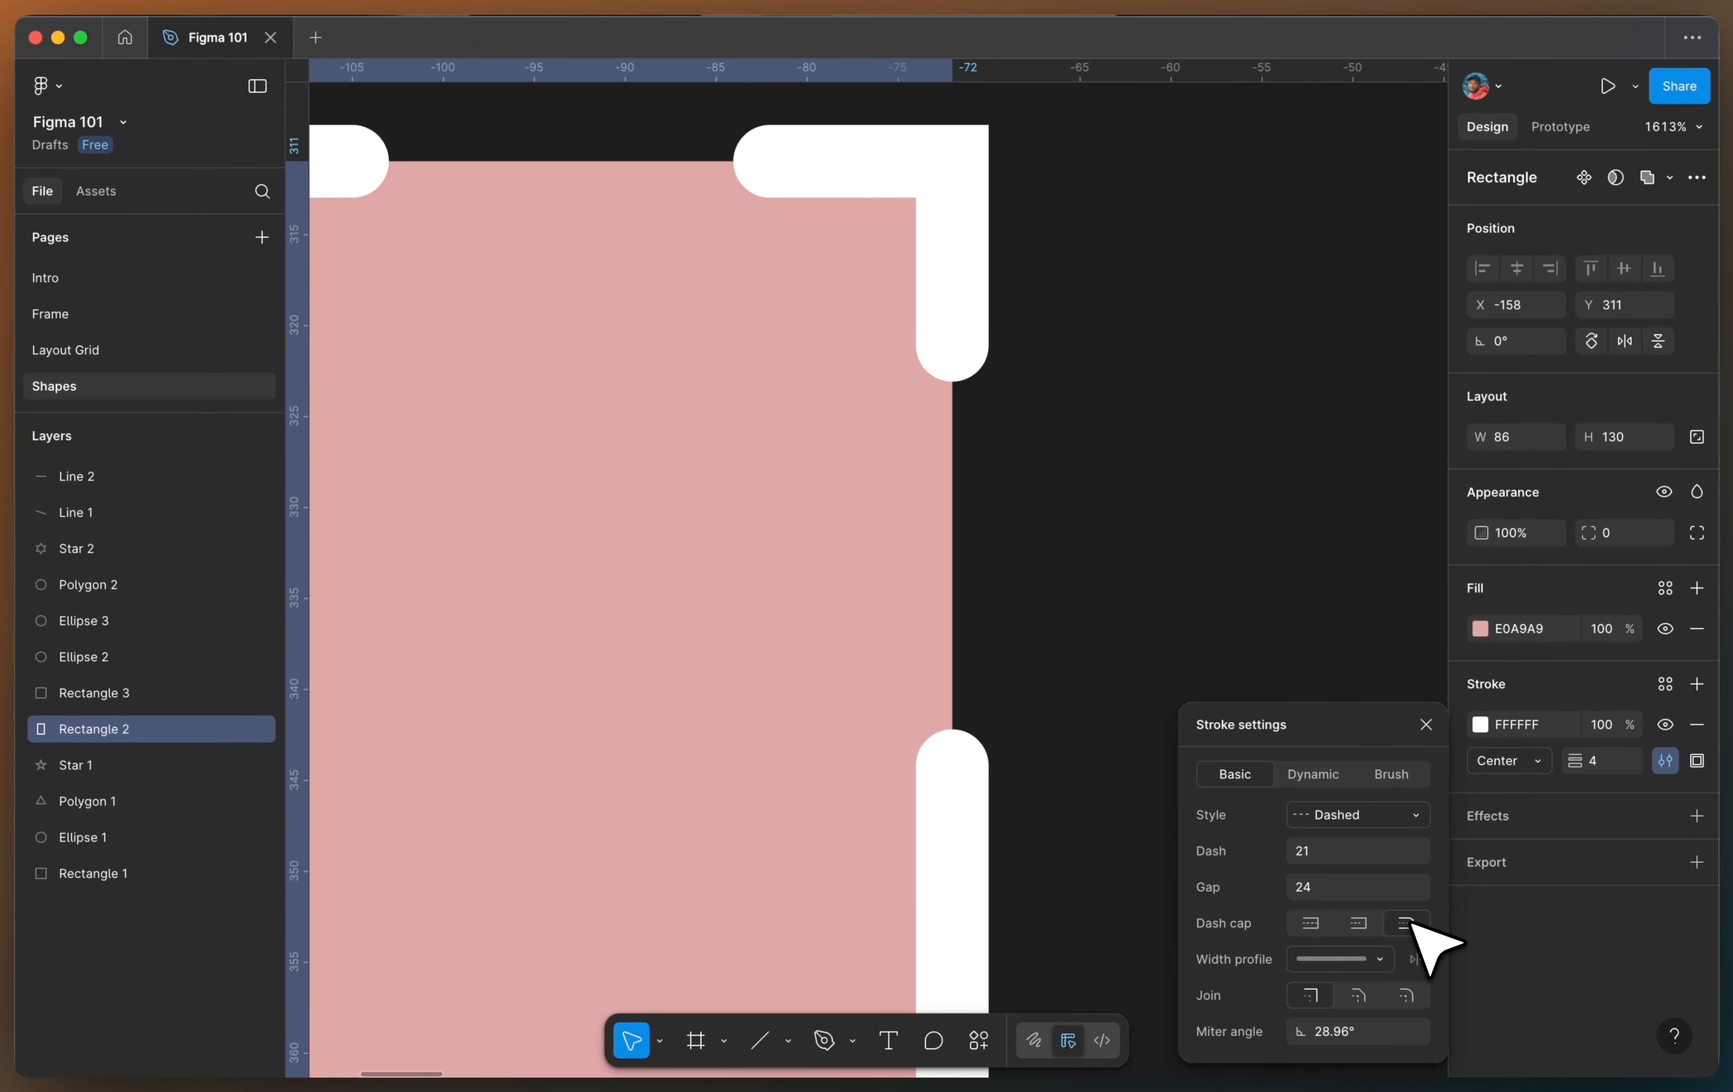
pyautogui.click(1364, 927)
pyautogui.click(1310, 924)
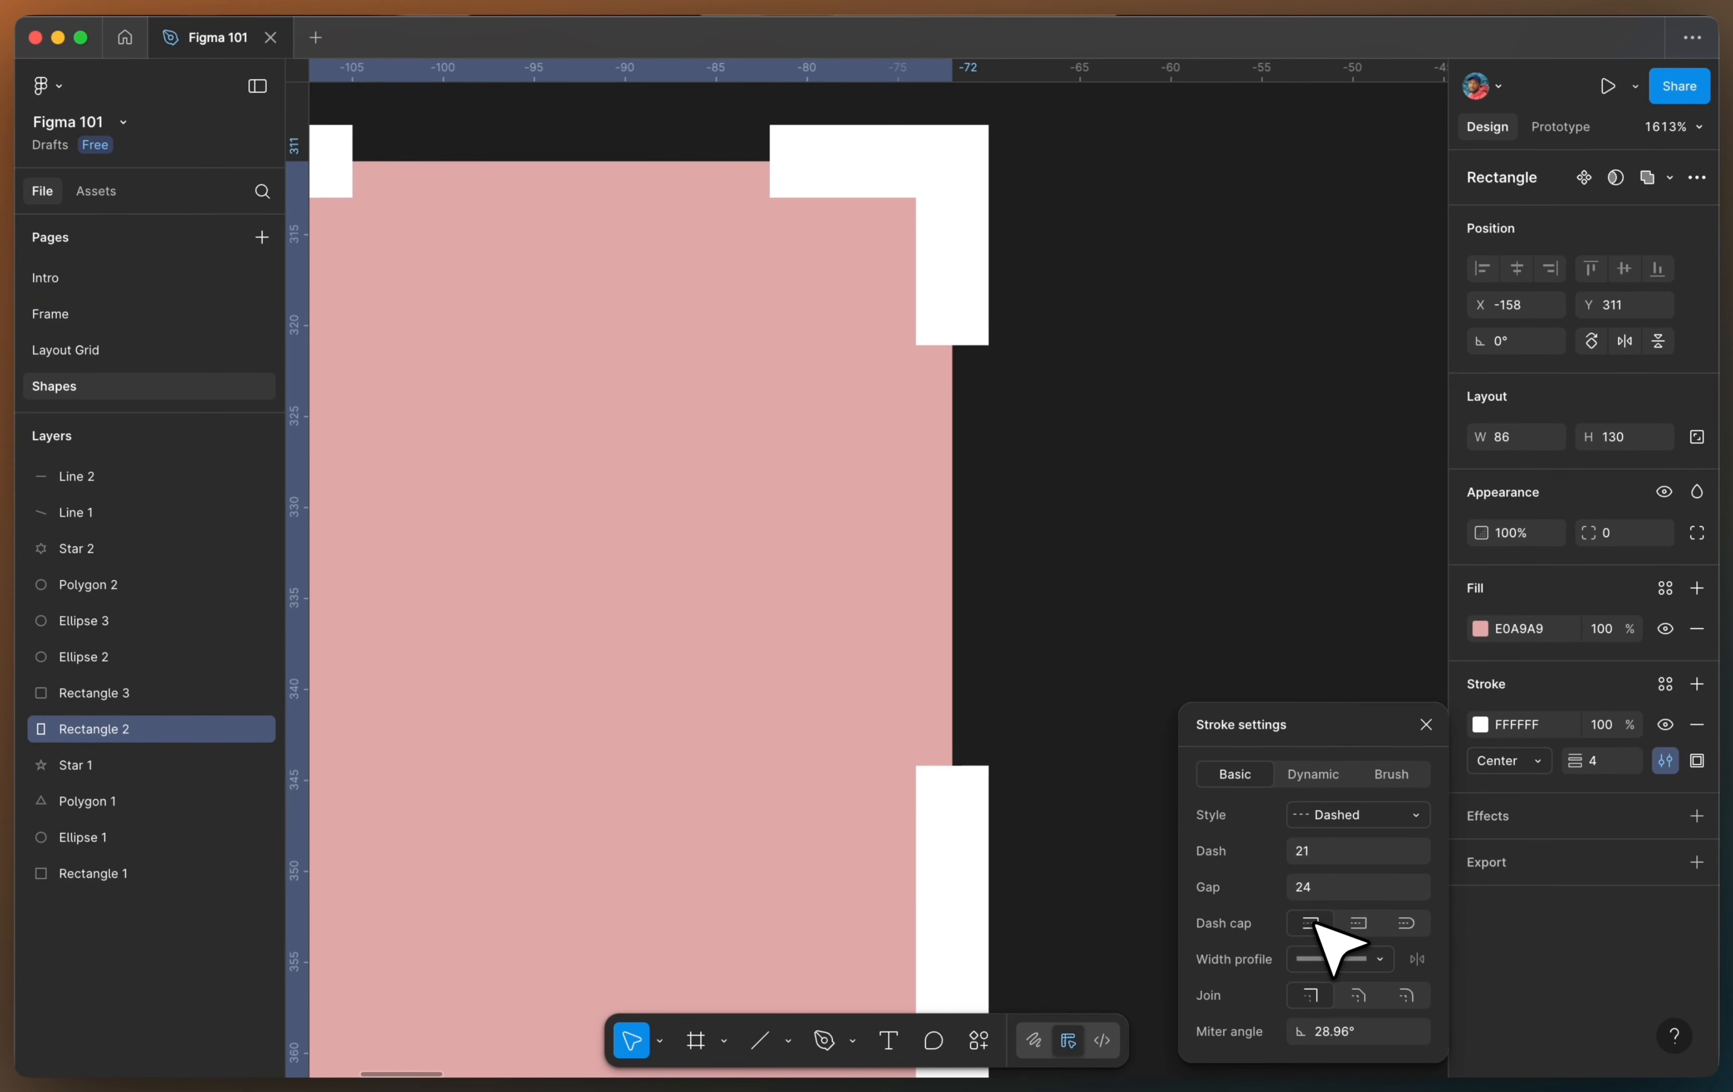
# Step: Set the pink rectangle's stroke style to Solid, close the stroke settings and reselect the rectangle
pyautogui.click(1355, 815)
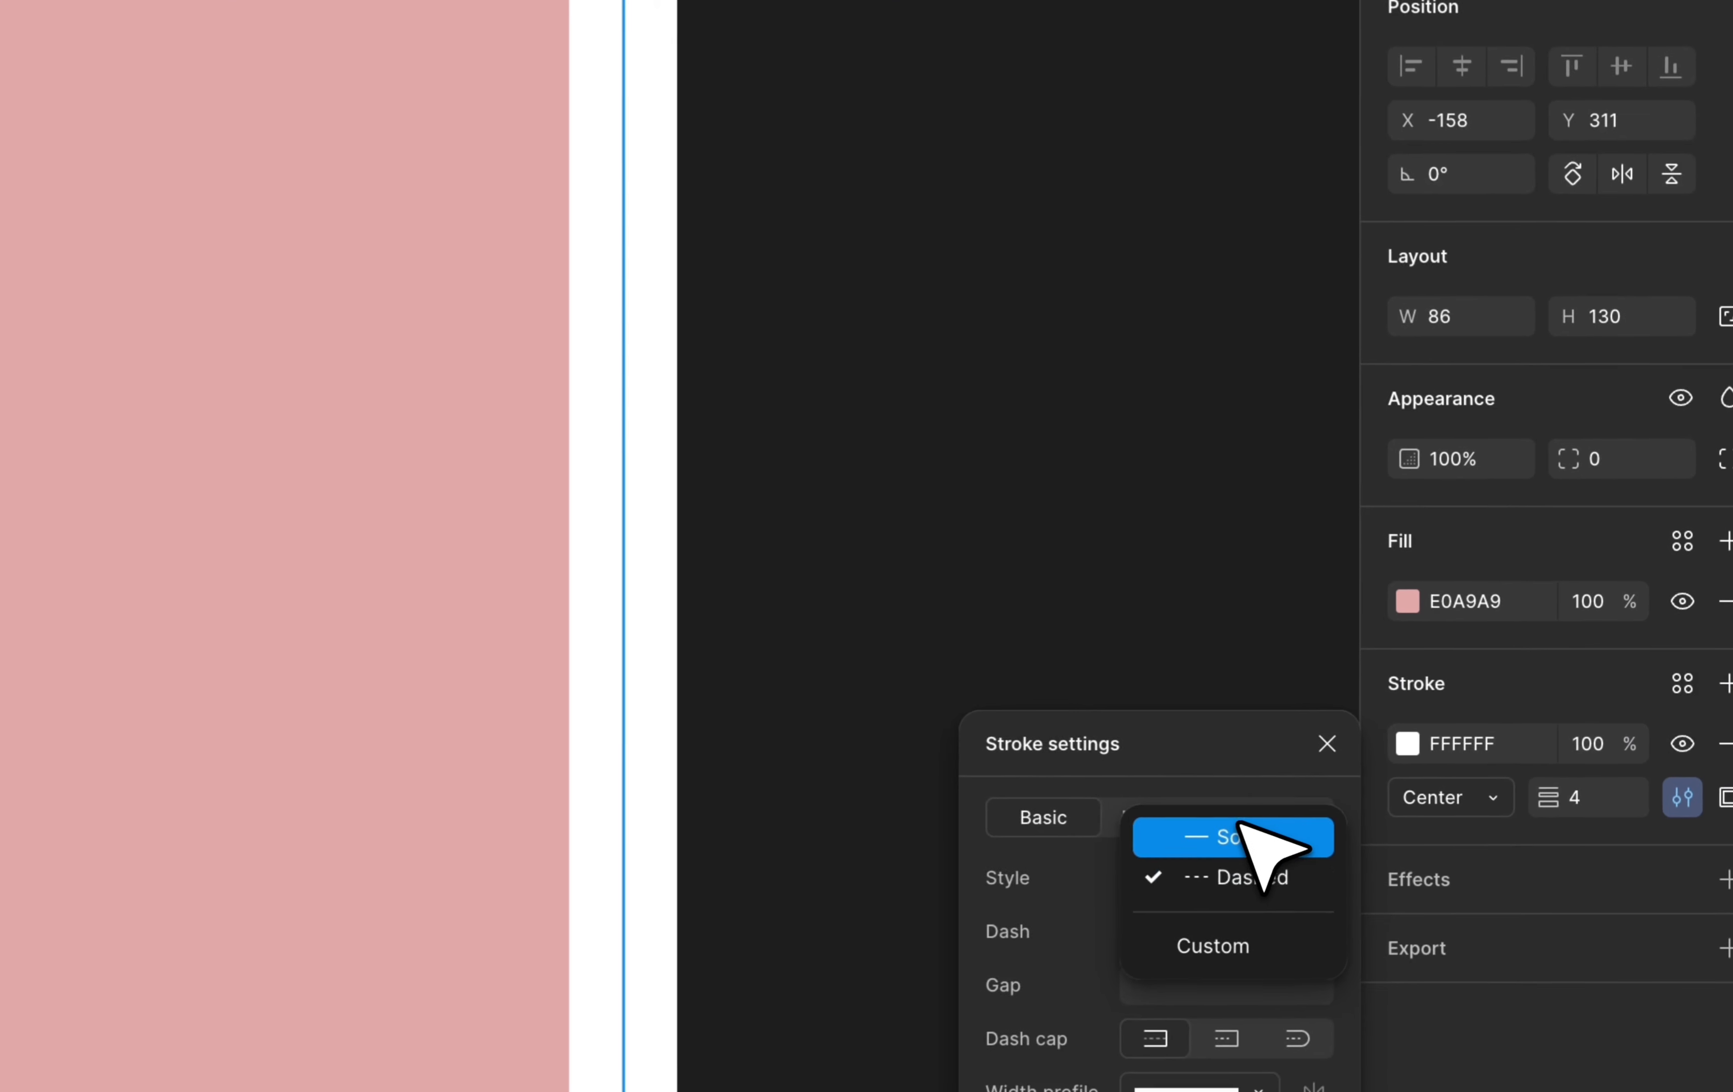
pyautogui.click(1238, 831)
pyautogui.scroll(-5, 930, 281)
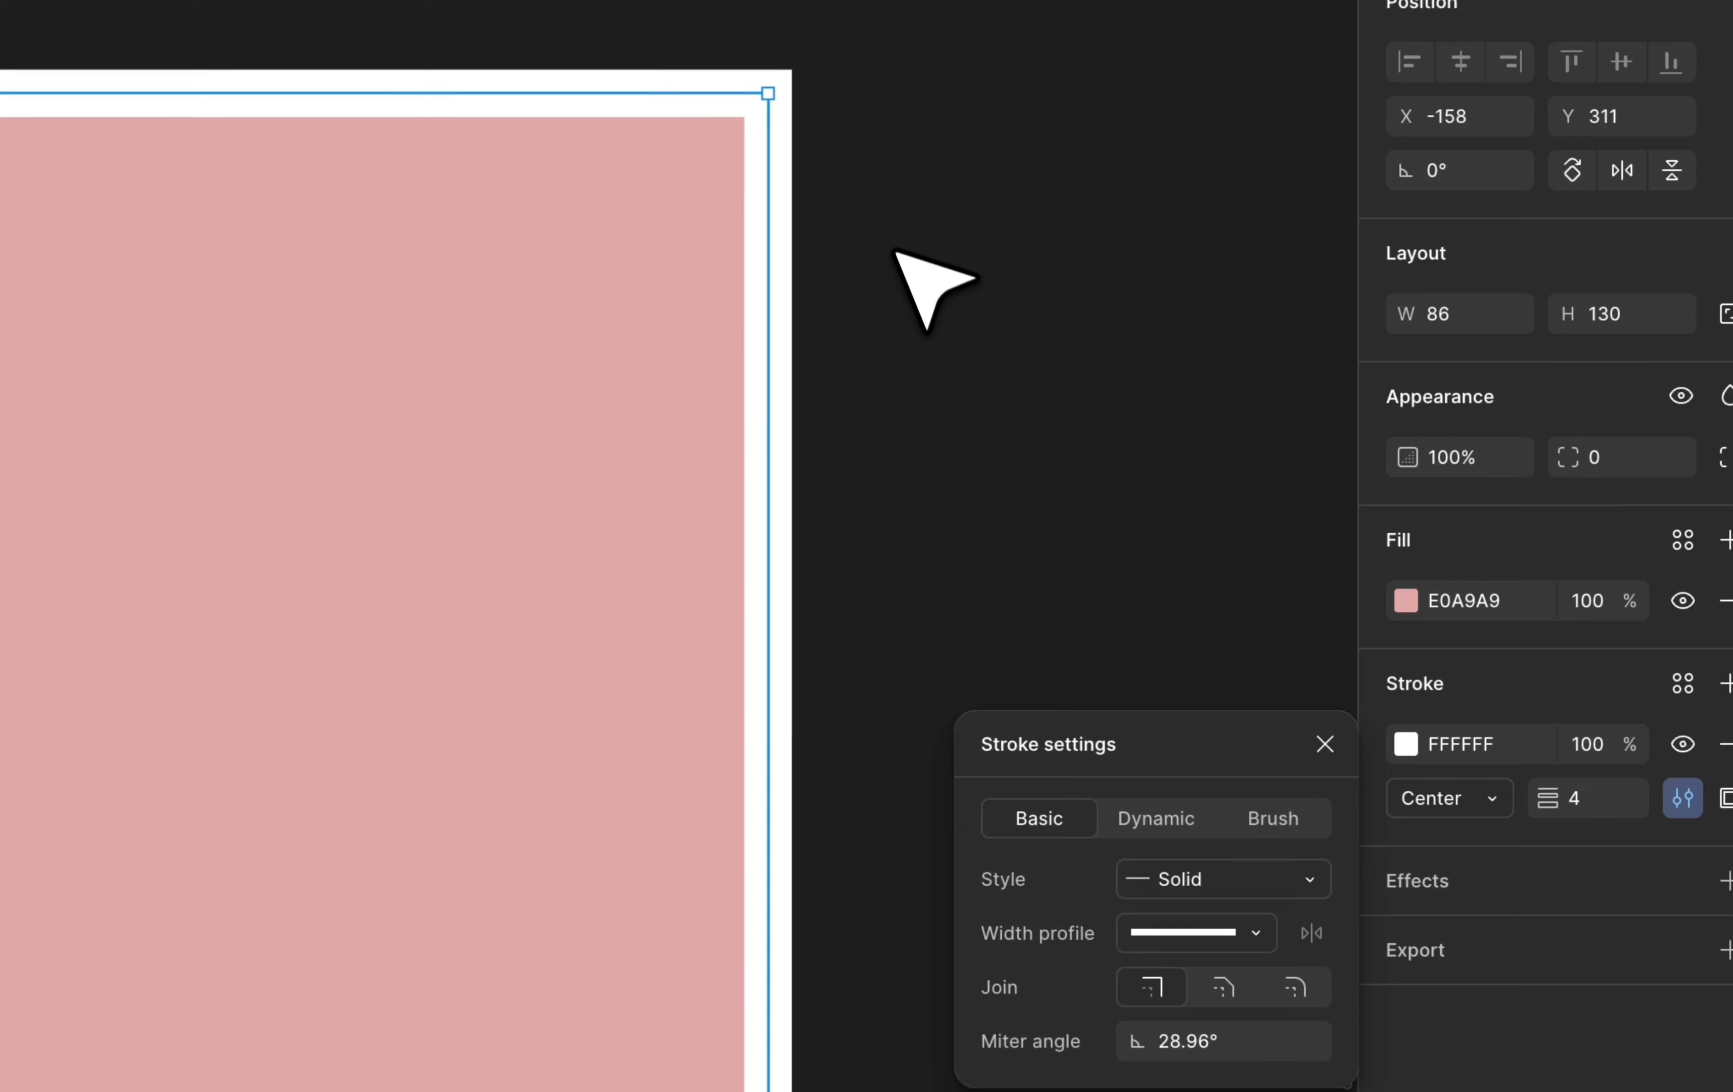
pyautogui.click(895, 249)
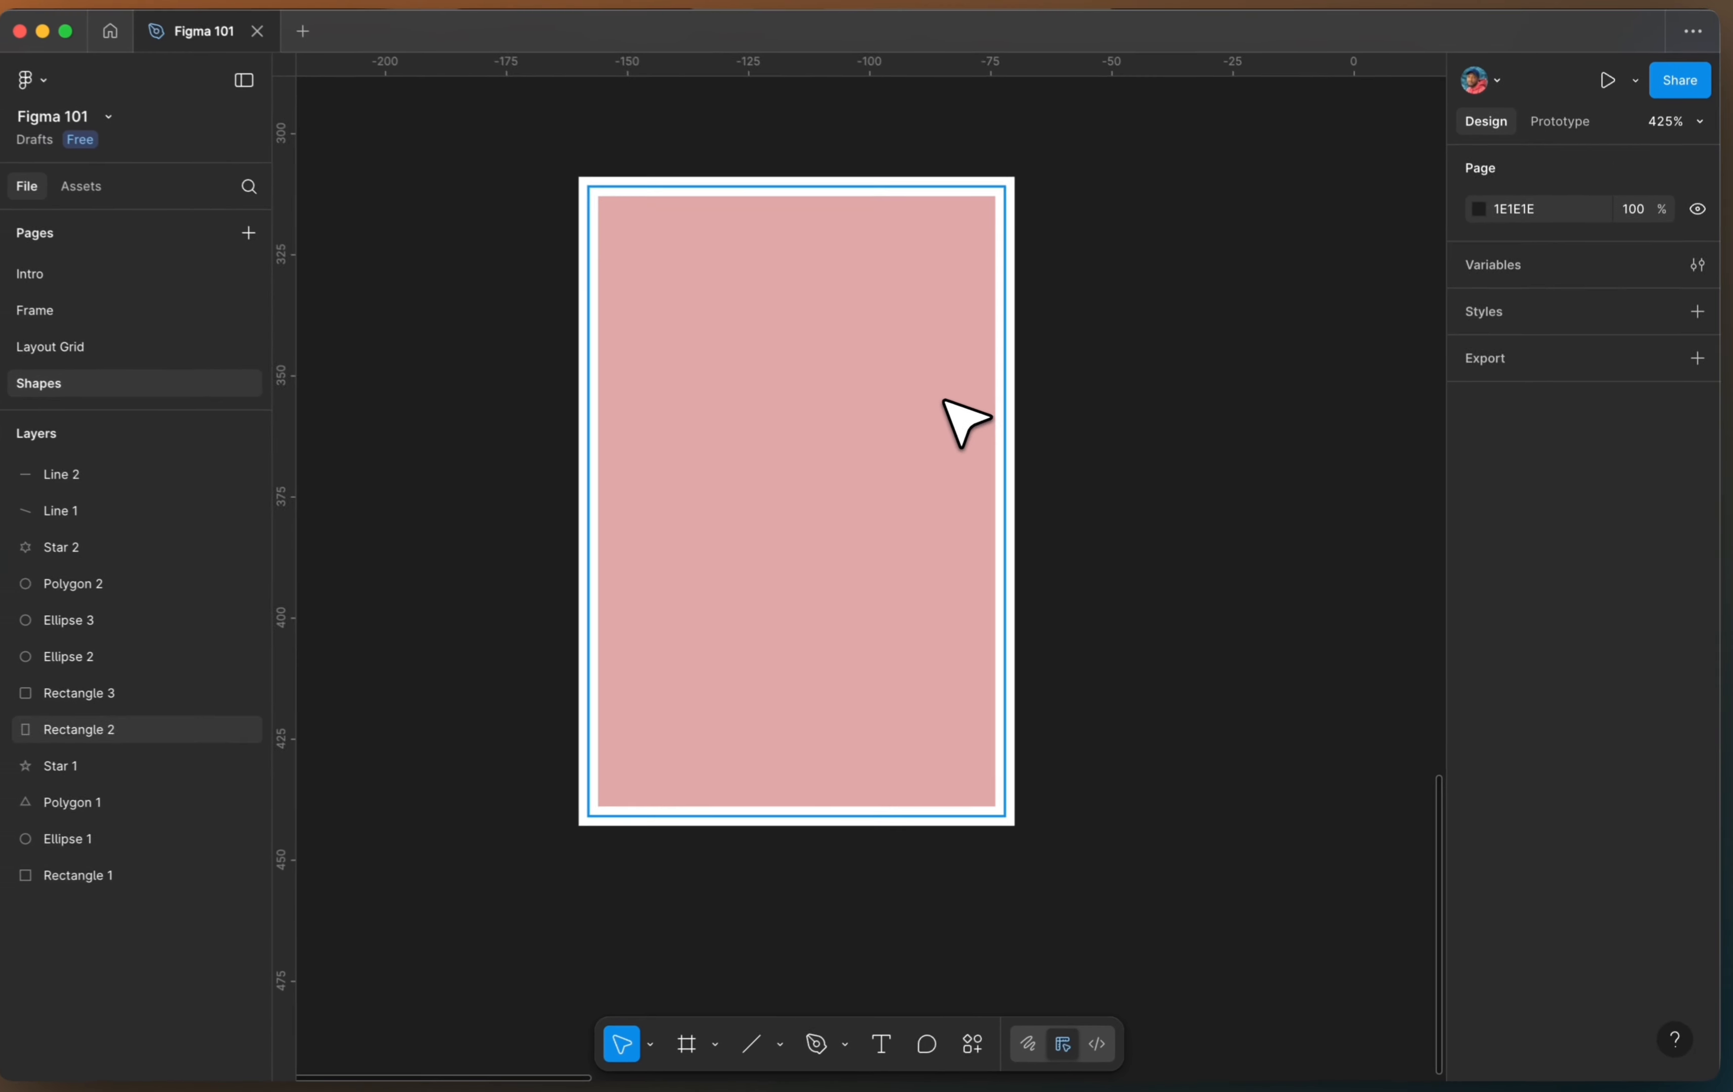
pyautogui.click(615, 262)
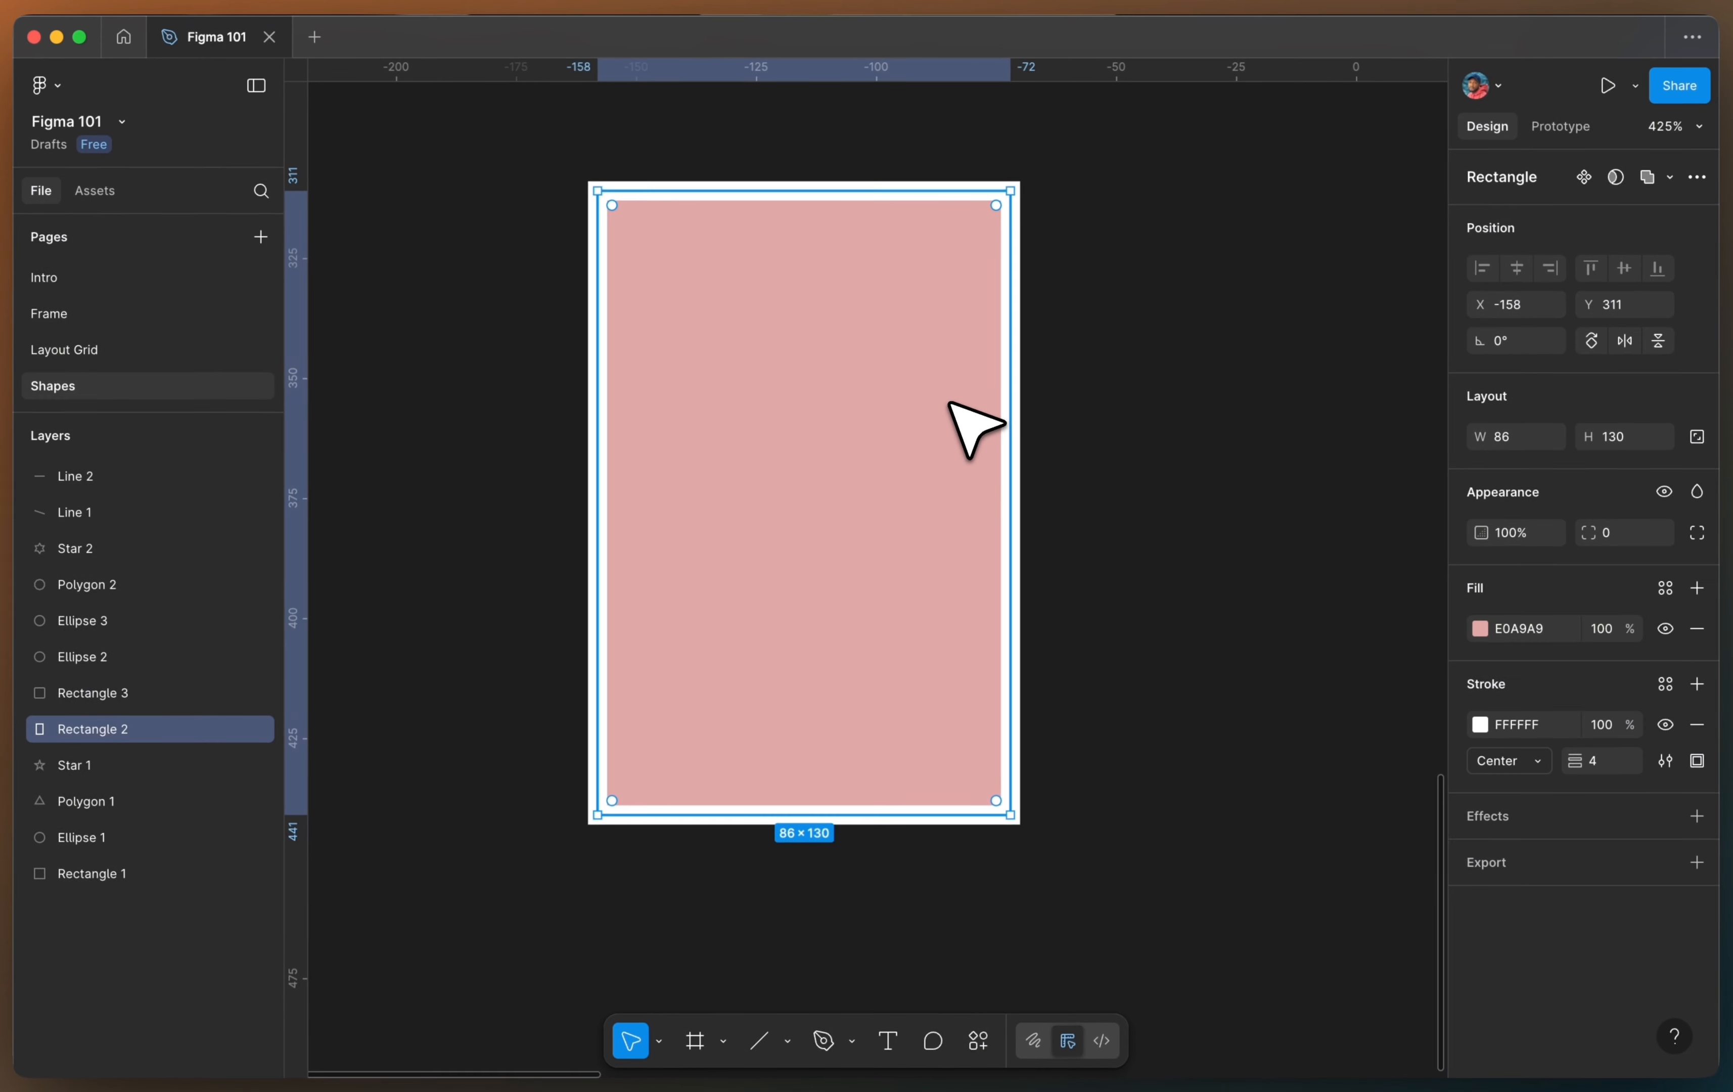
# Step: Limit the rectangle's stroke to the top side only and switch it to the bottom side only
pyautogui.click(1697, 760)
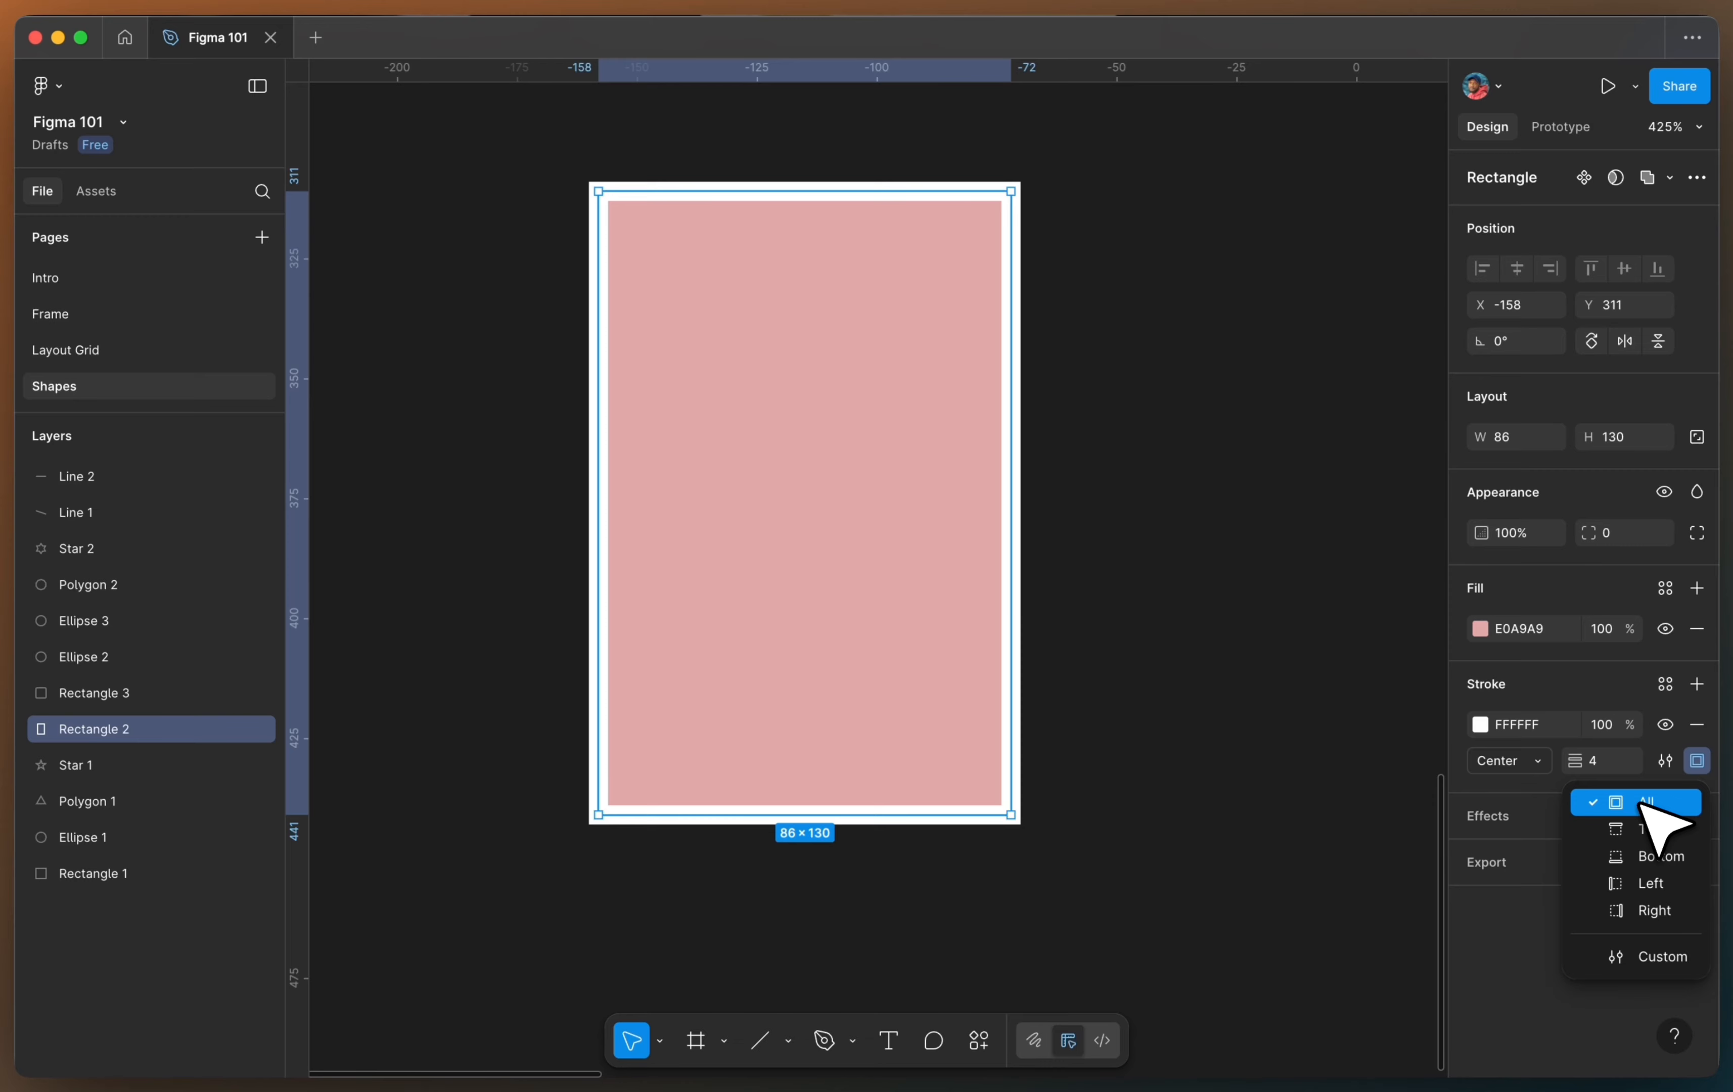
pyautogui.click(1646, 828)
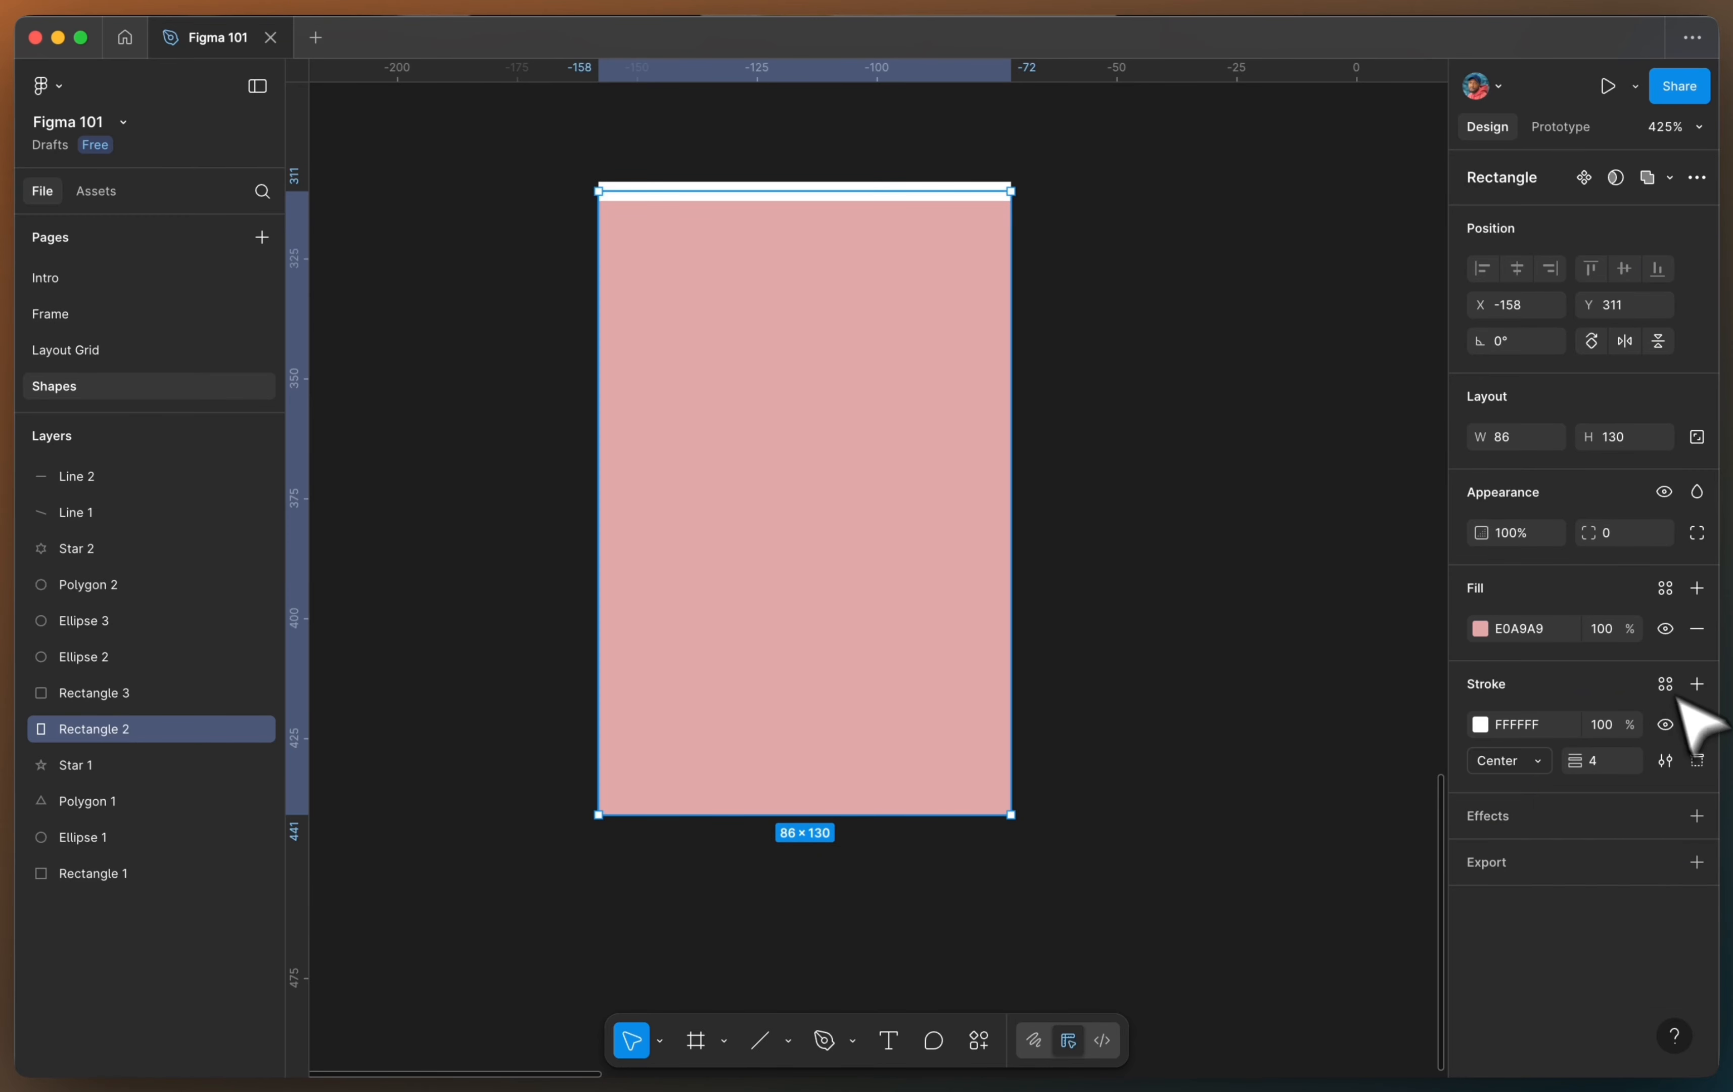
pyautogui.click(1696, 760)
pyautogui.click(1647, 852)
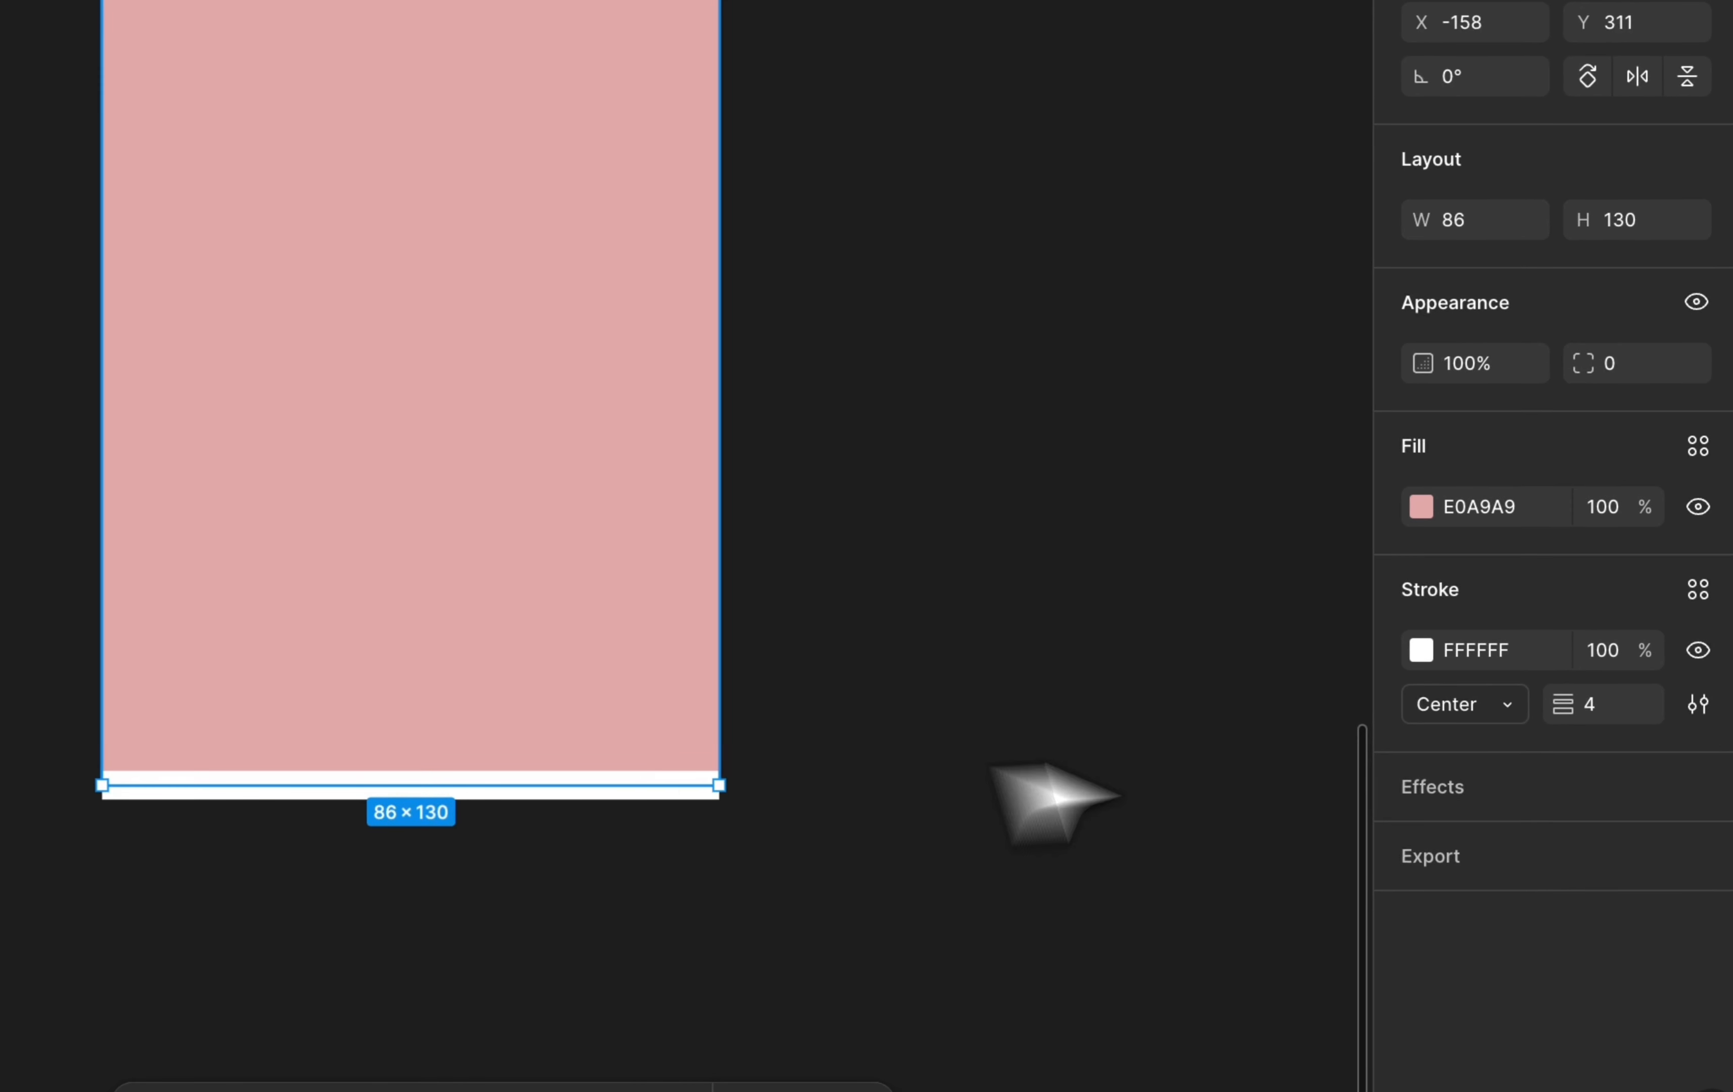
# Step: Switch the rectangle to custom per-side strokes and set the left, top and right weights to 8
pyautogui.click(1689, 603)
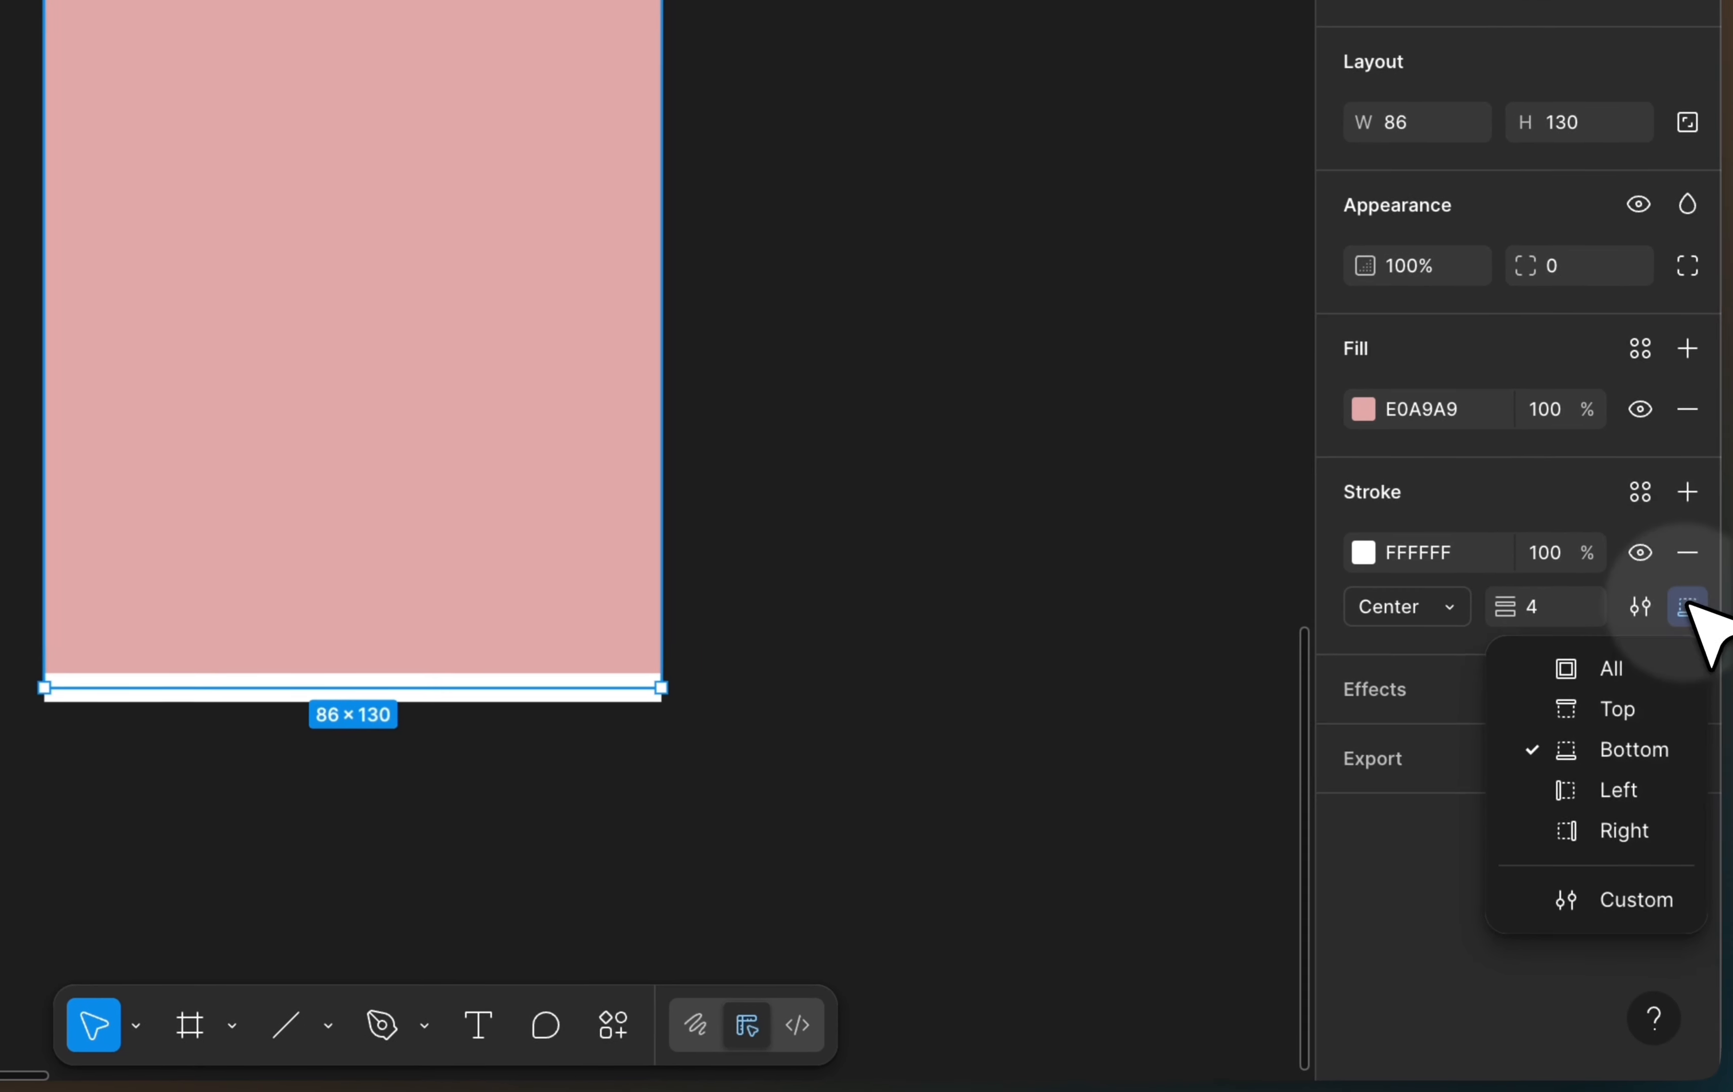
pyautogui.click(1660, 896)
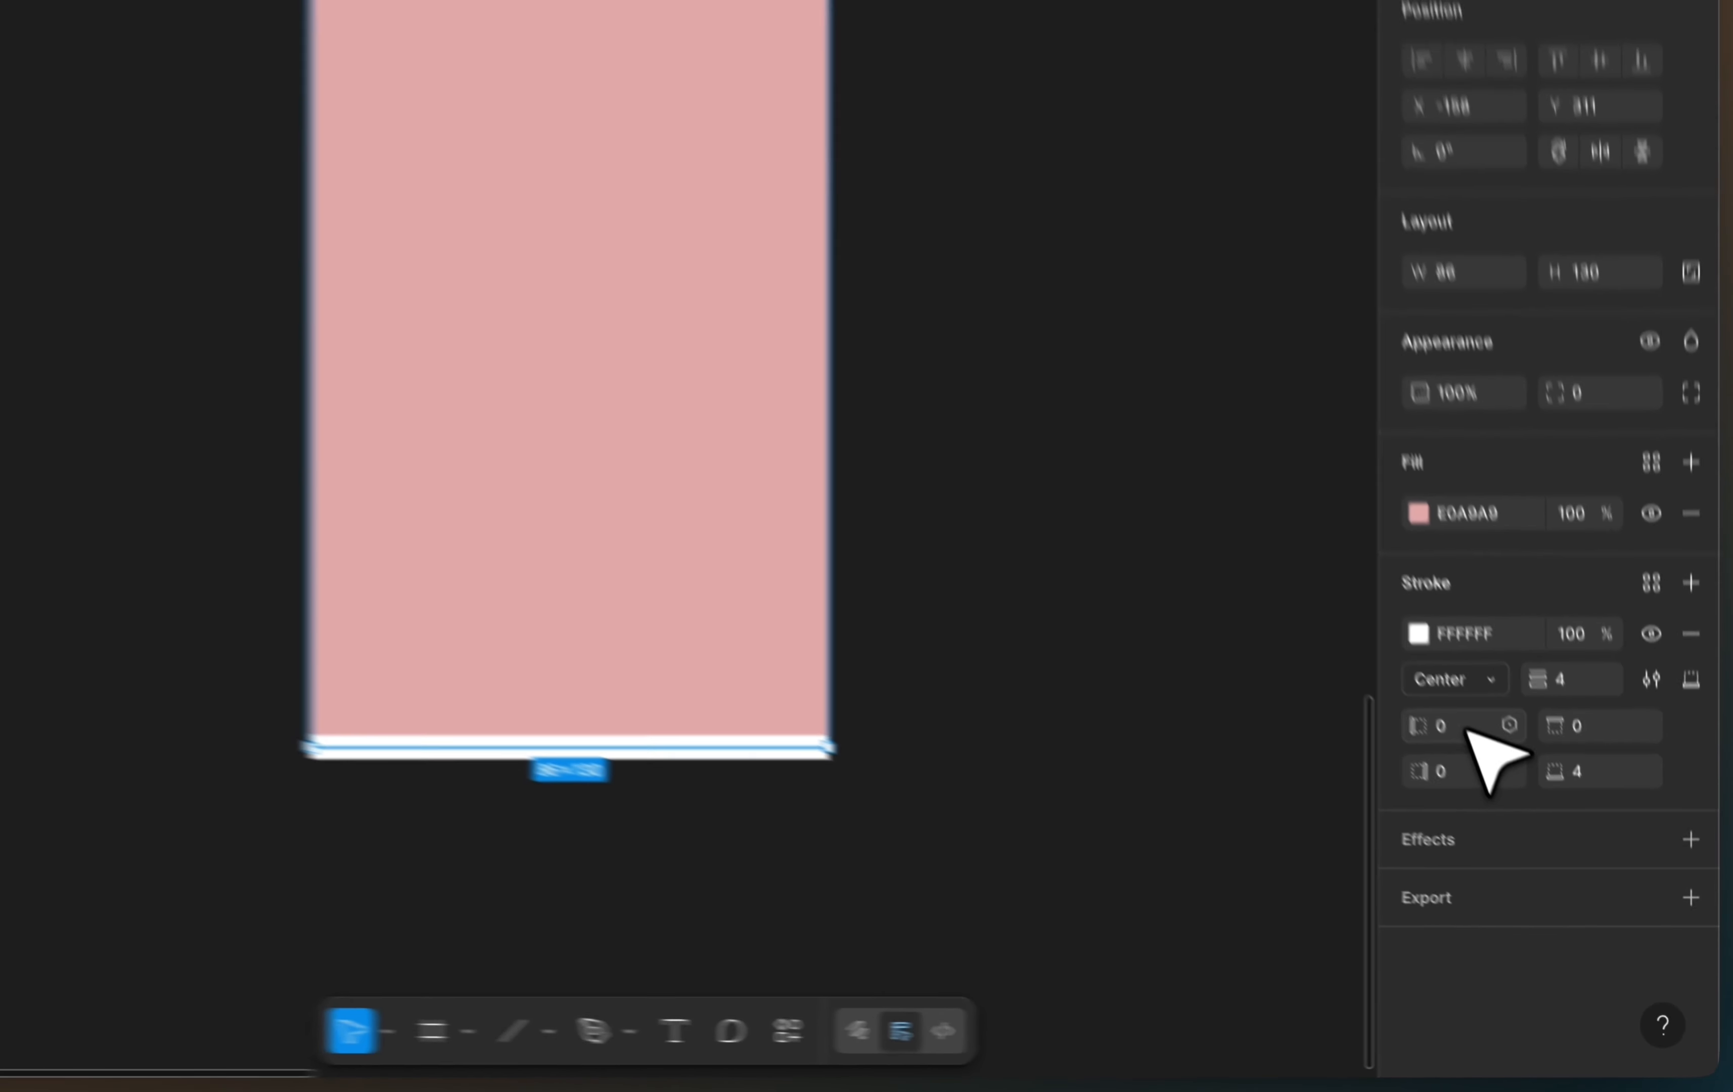
pyautogui.click(1472, 659)
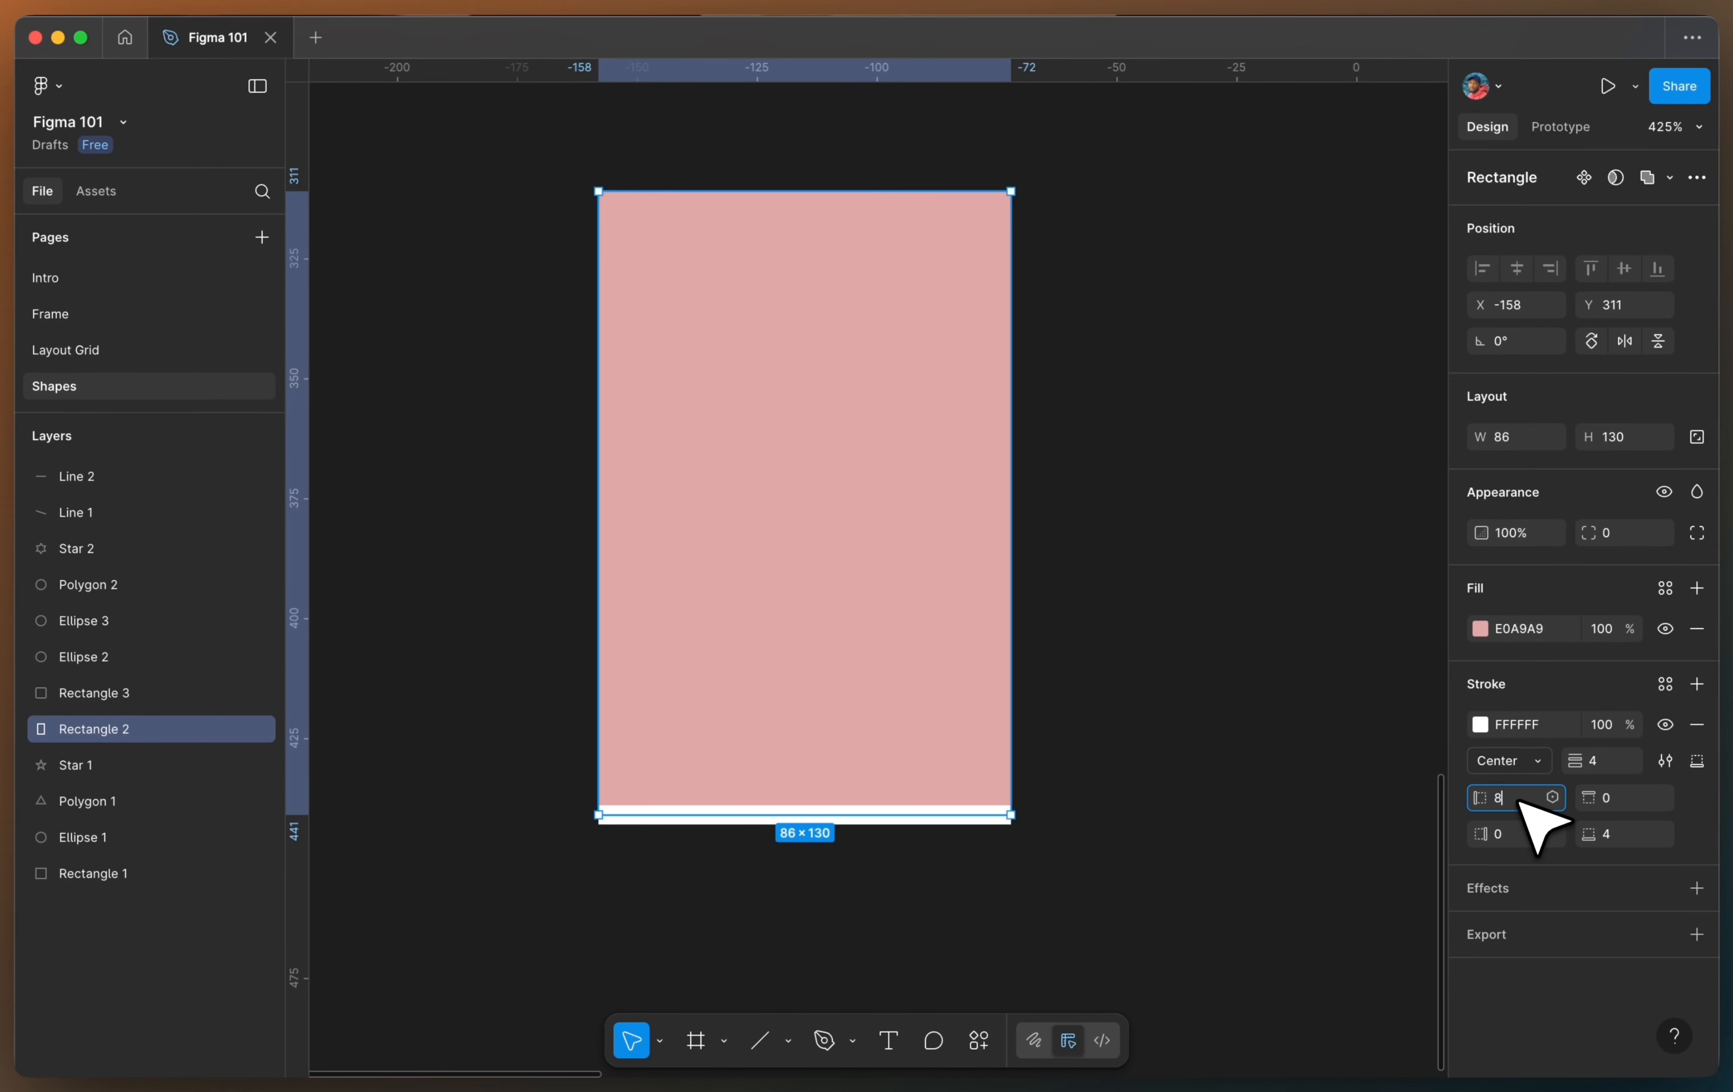
pyautogui.click(1621, 798)
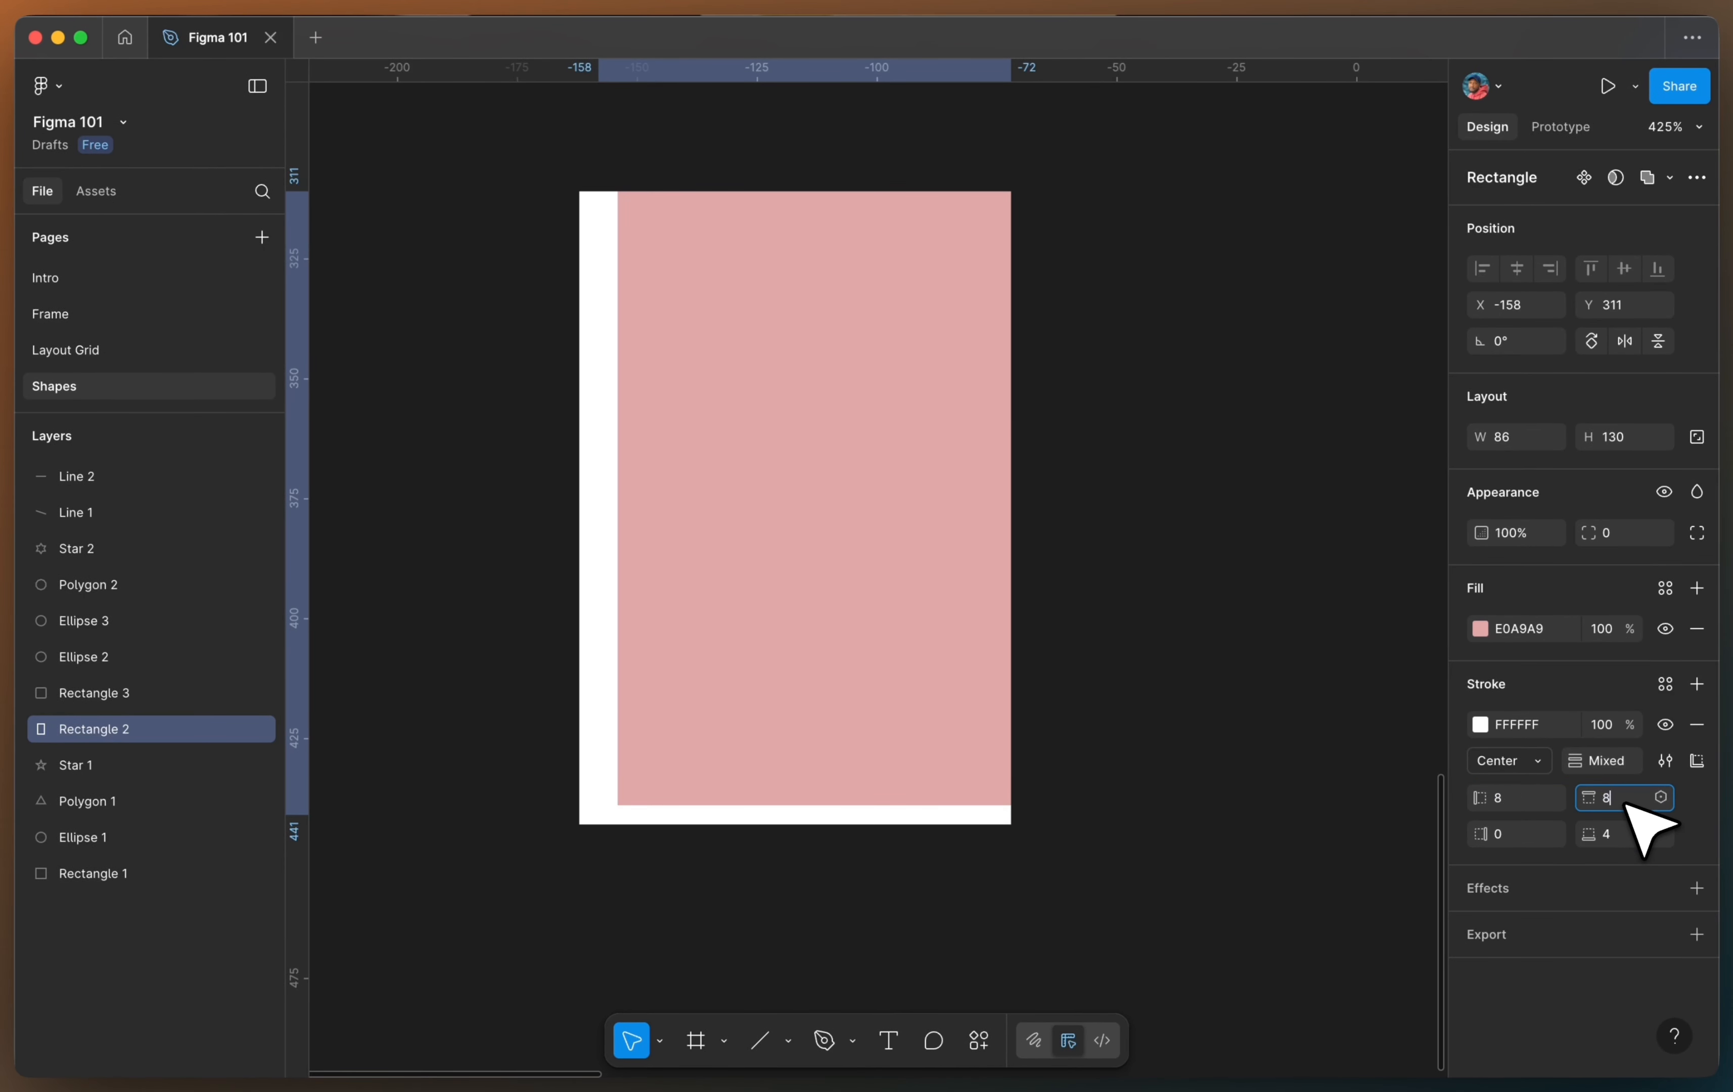
pyautogui.write('8')
pyautogui.click(1514, 835)
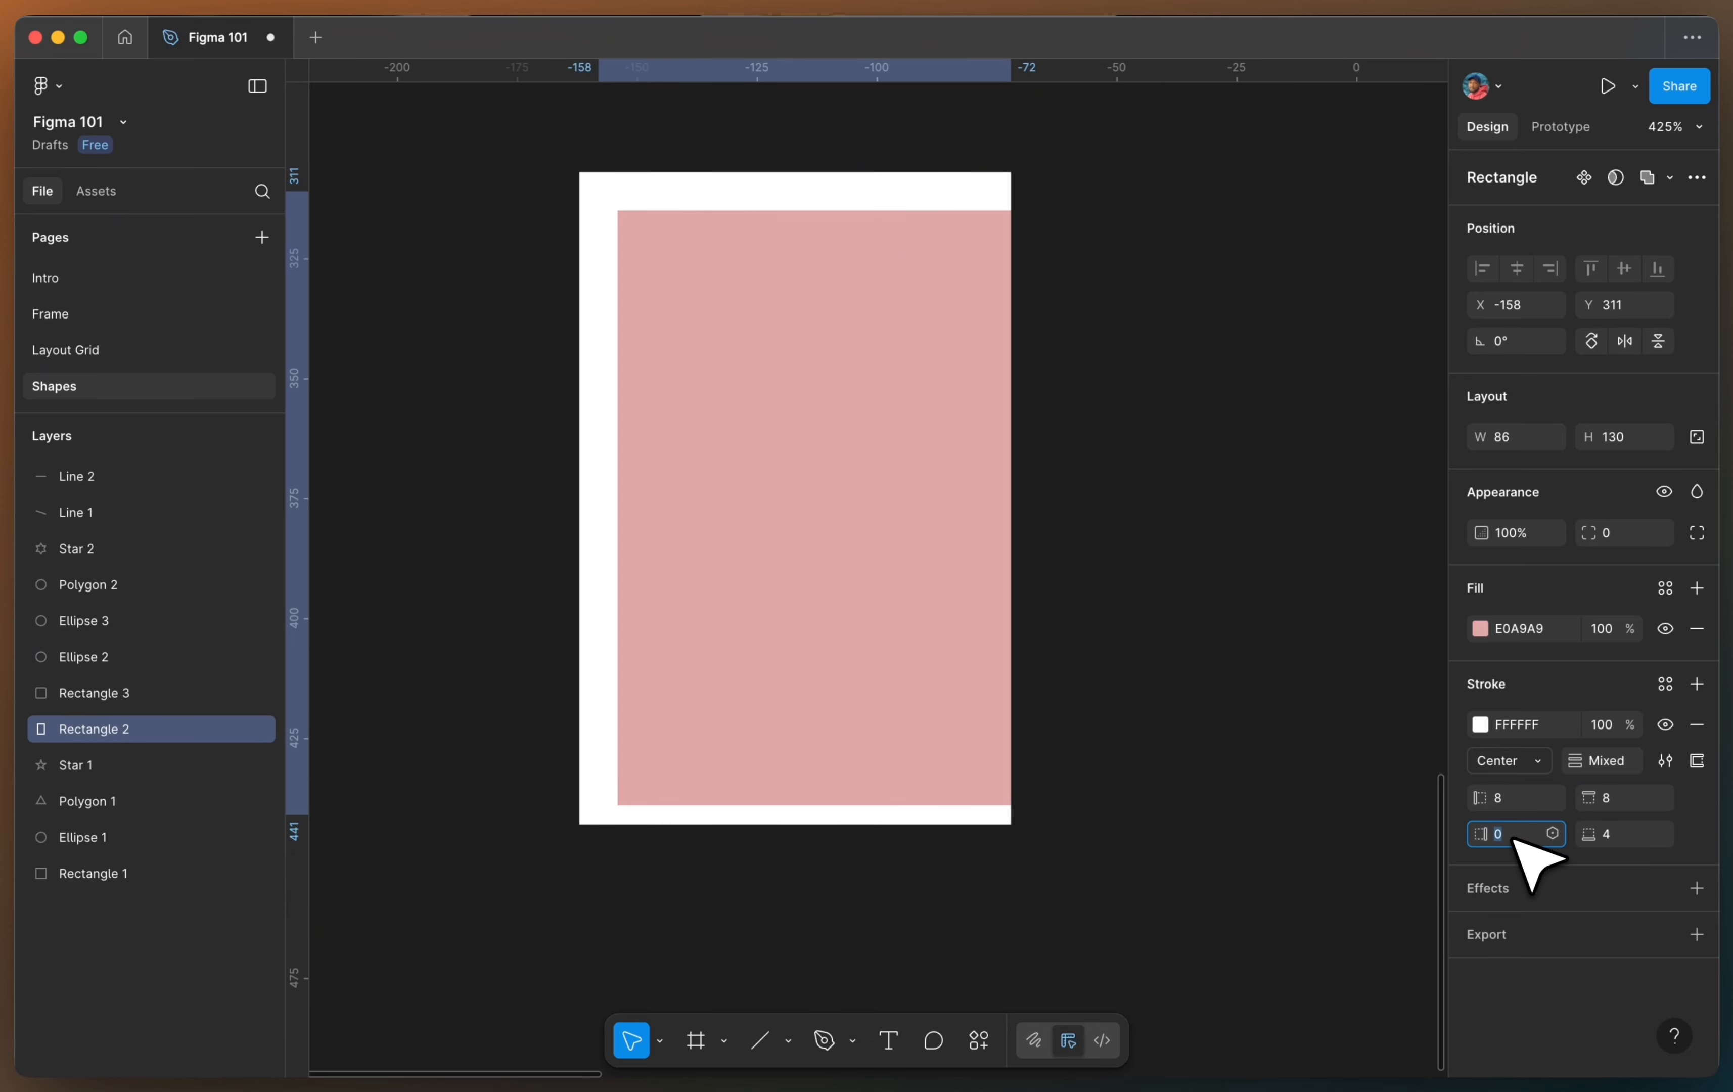
pyautogui.press('Return')
# Step: Set the rectangle's bottom stroke weight to 40
pyautogui.click(1626, 834)
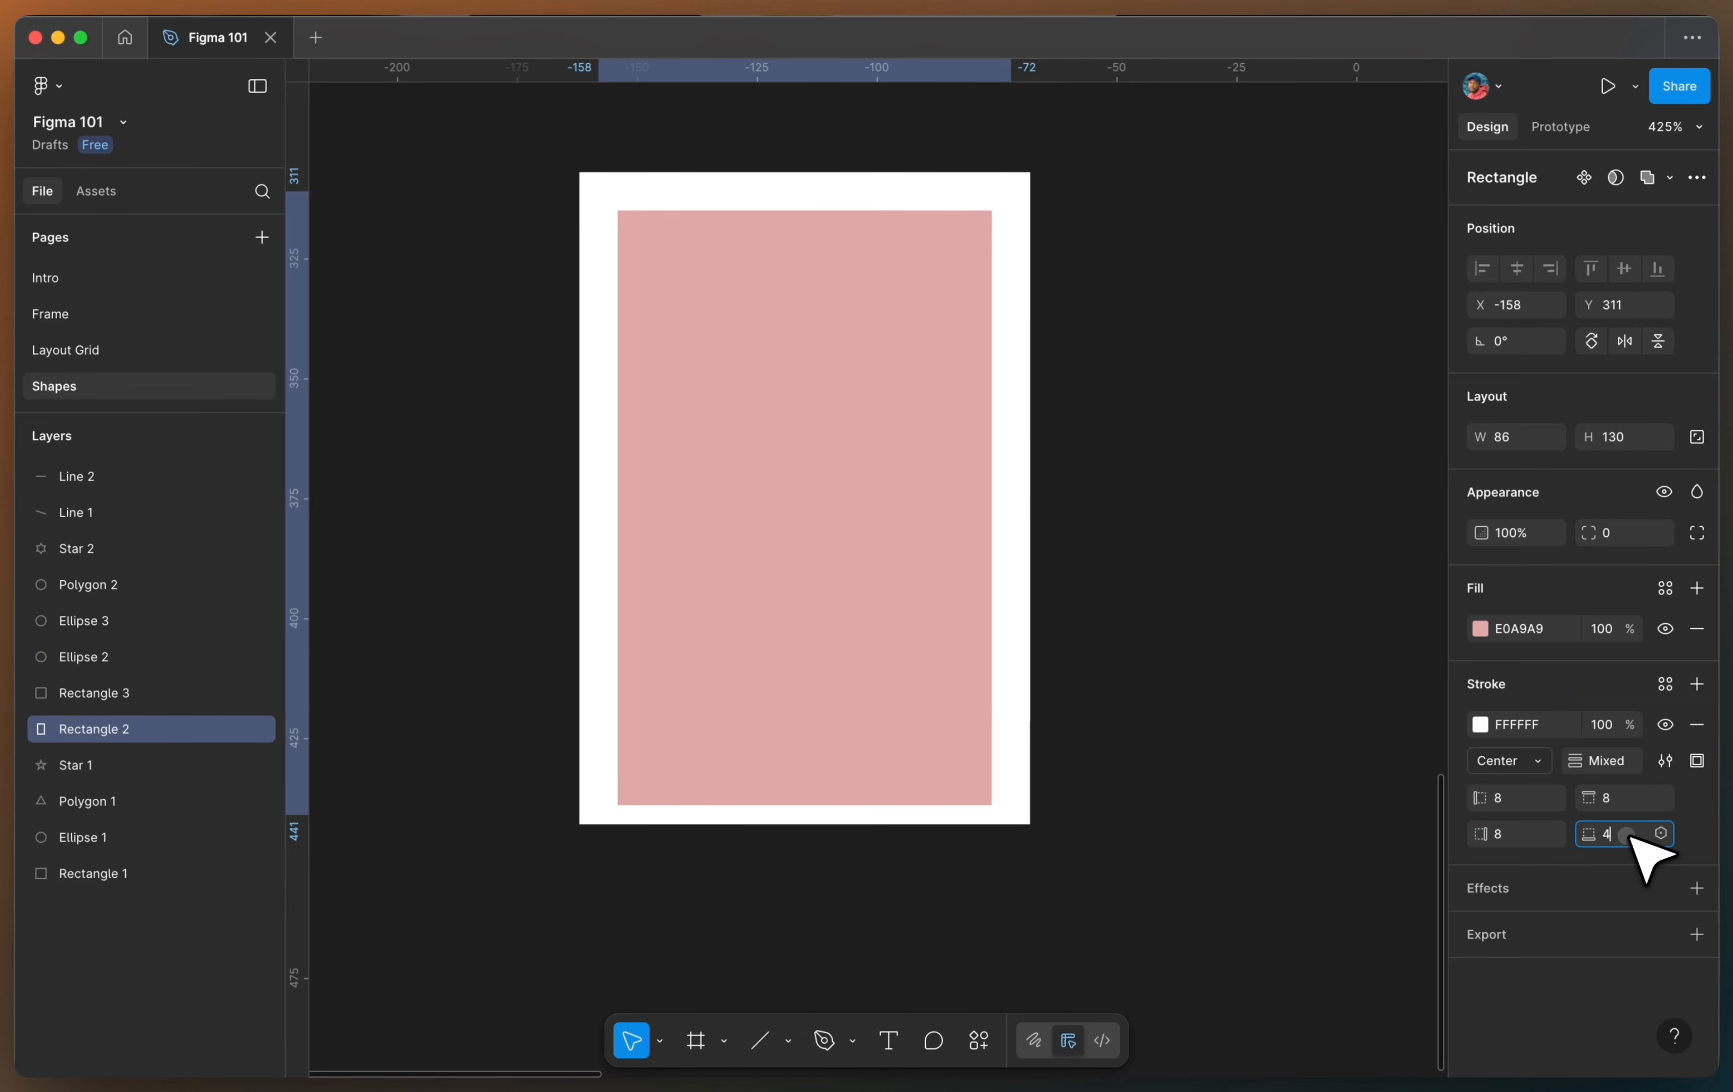
pyautogui.write('40')
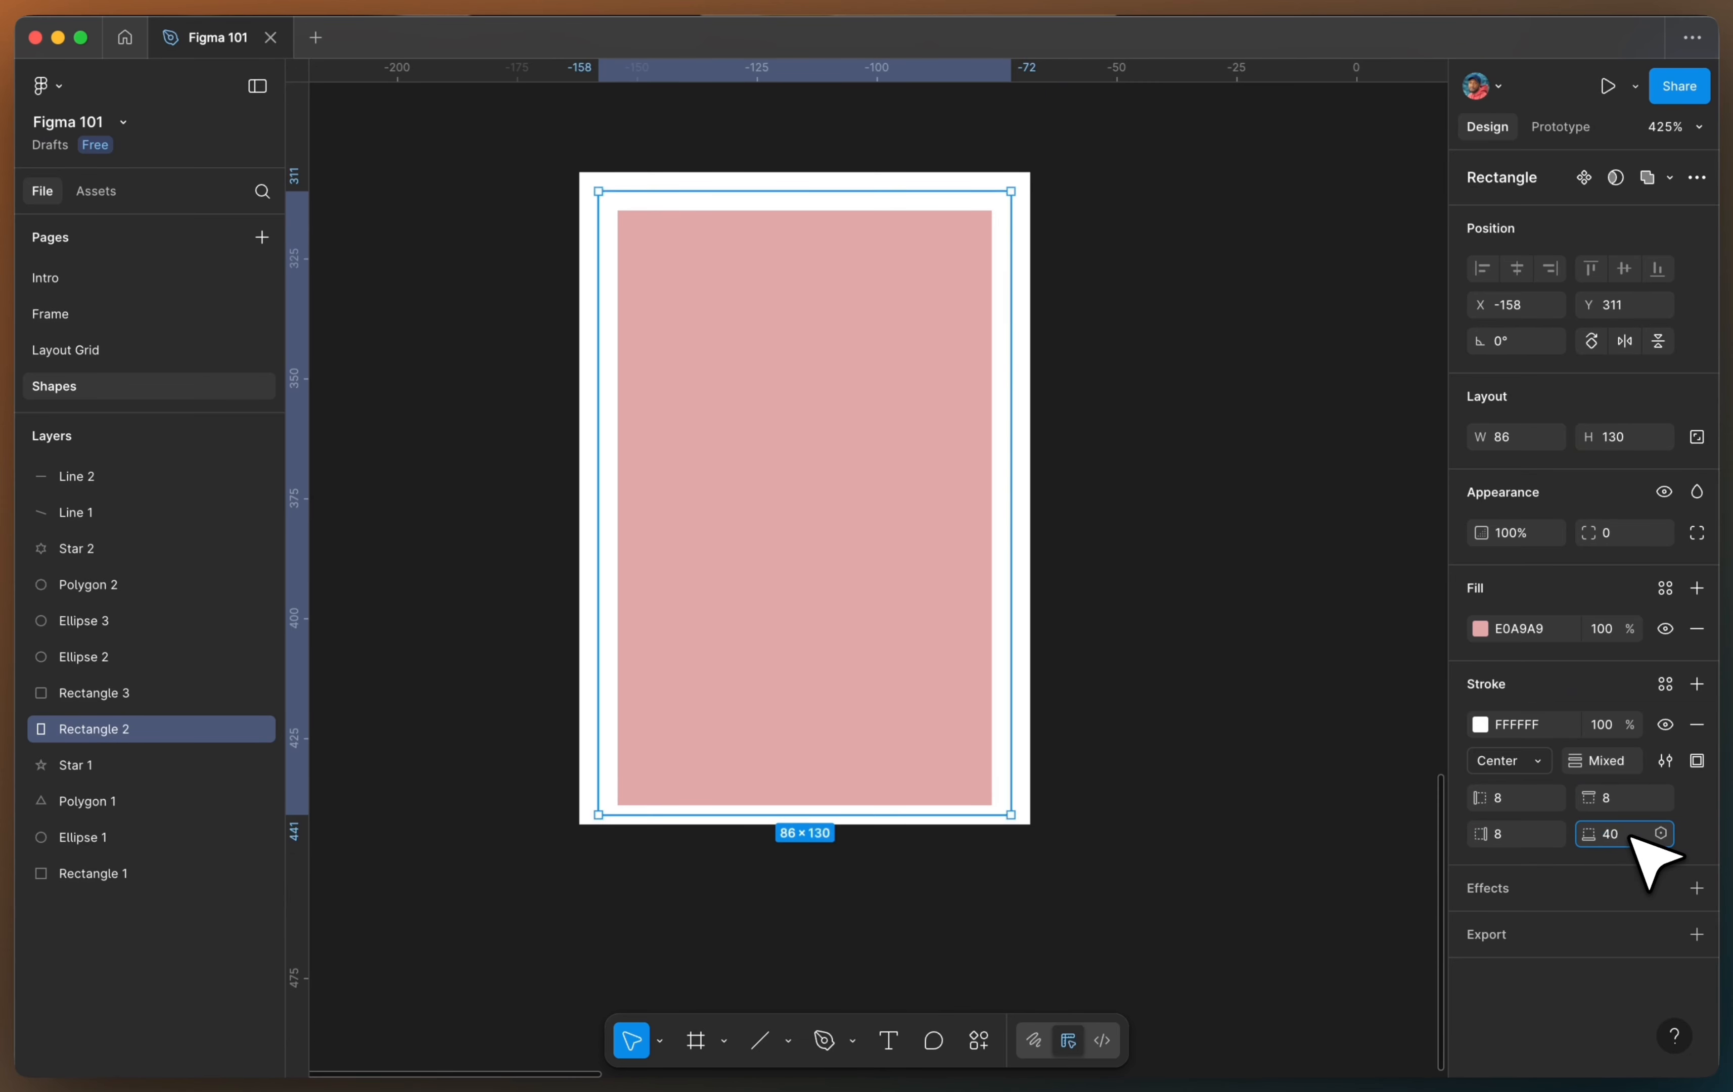
pyautogui.press('Return')
pyautogui.scroll(-5, 928, 707)
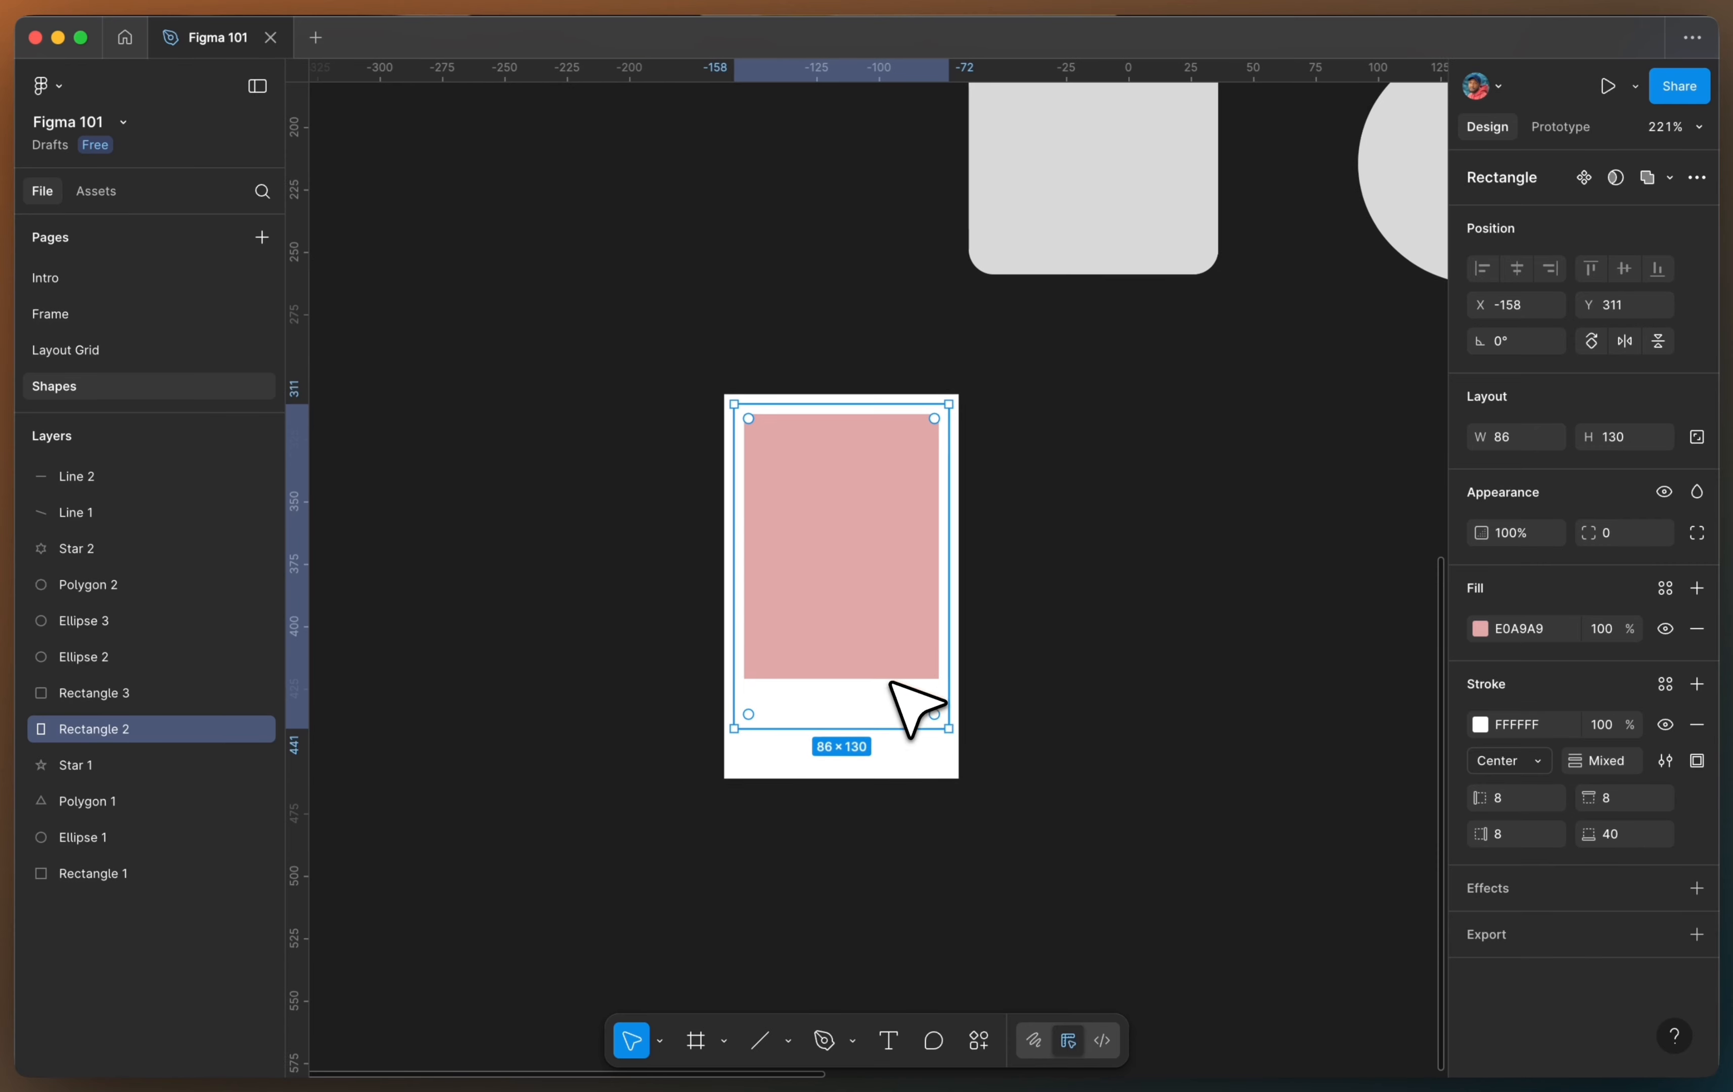
# Step: Reselect the pink rectangle and set its stroke position to Outside
pyautogui.click(971, 612)
pyautogui.click(882, 568)
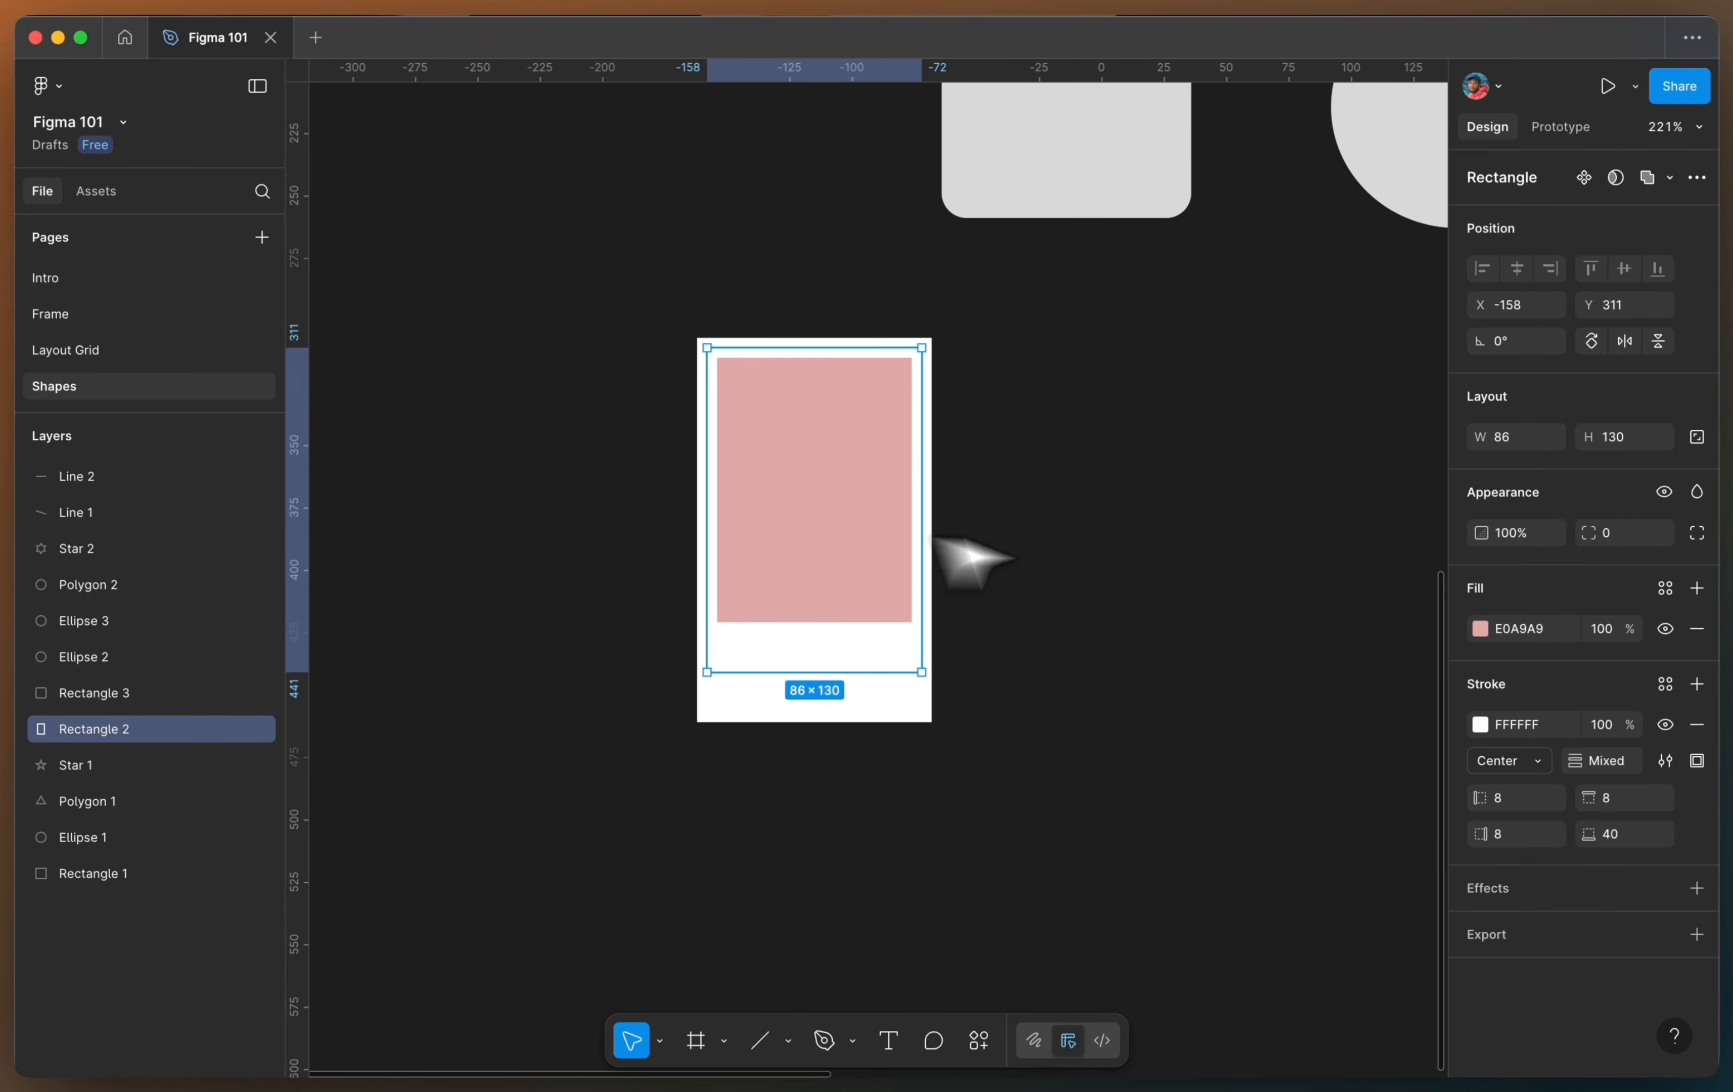
pyautogui.click(1543, 760)
pyautogui.click(1547, 821)
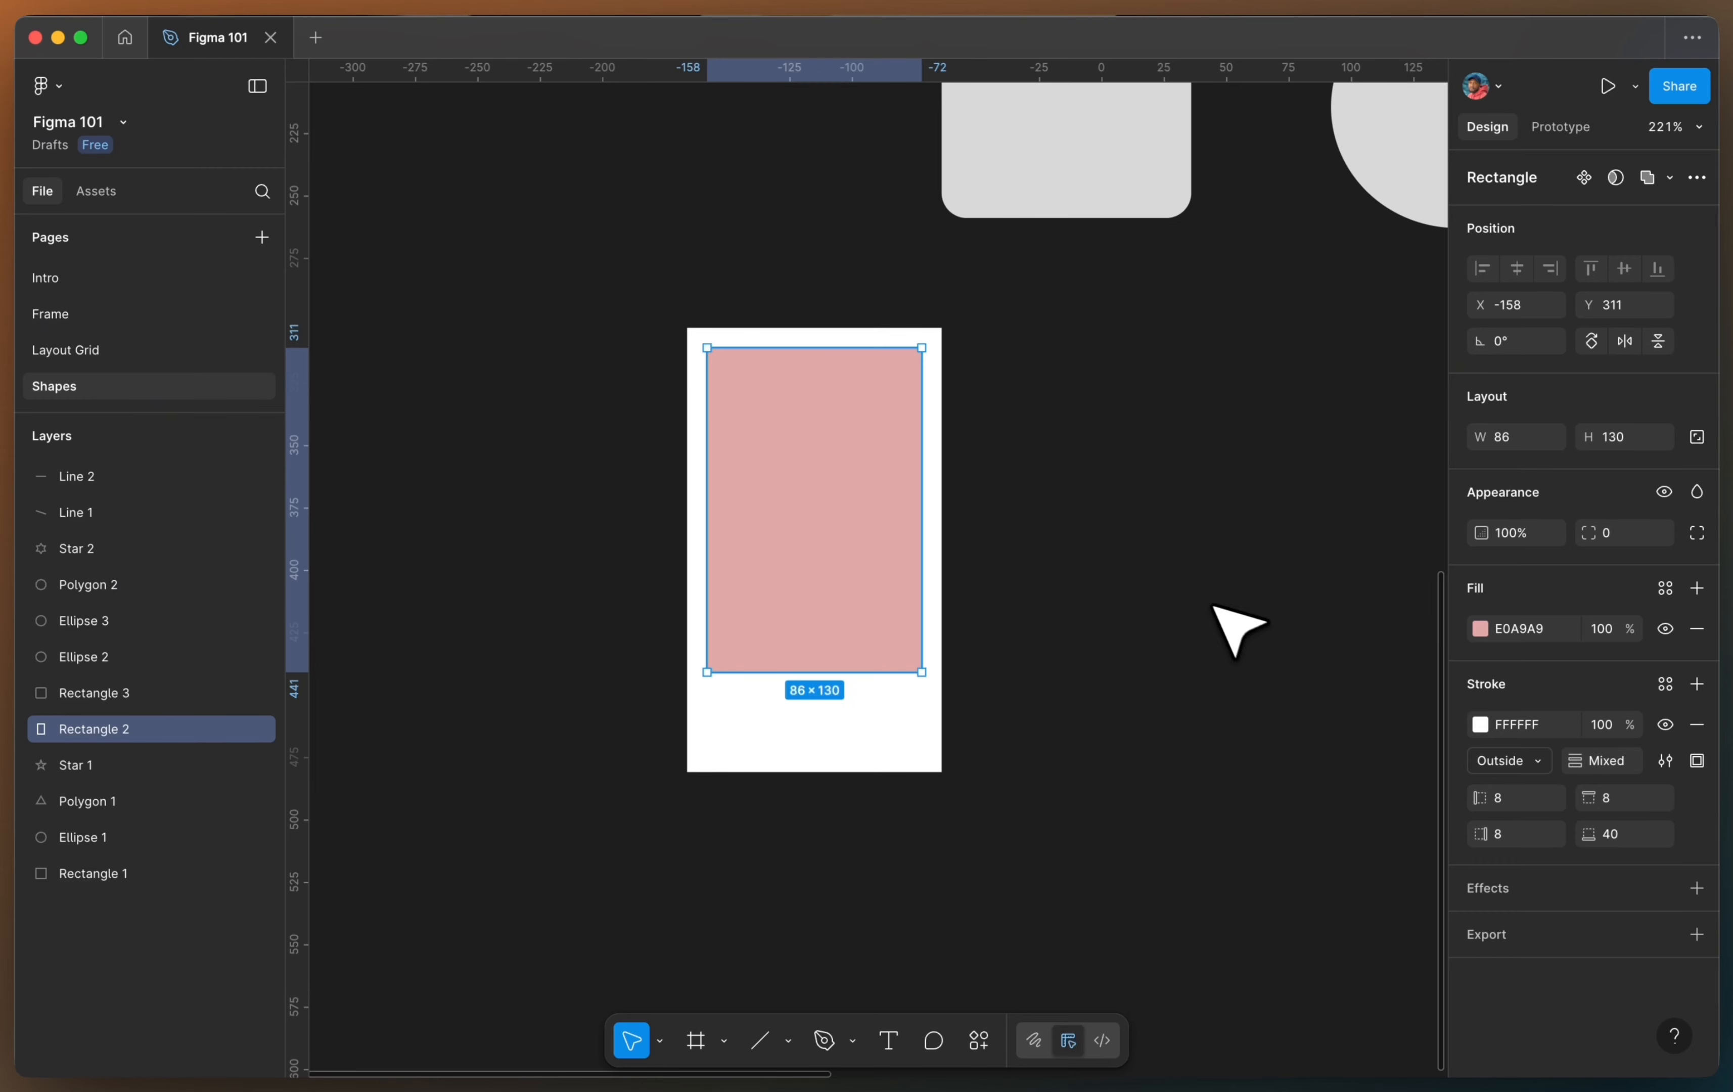
# Step: Shorten the pink rectangle from its bottom edge to a height of about 106 and deselect it
pyautogui.click(1236, 628)
pyautogui.scroll(5, 920, 596)
pyautogui.click(874, 600)
pyautogui.scroll(-3, 874, 599)
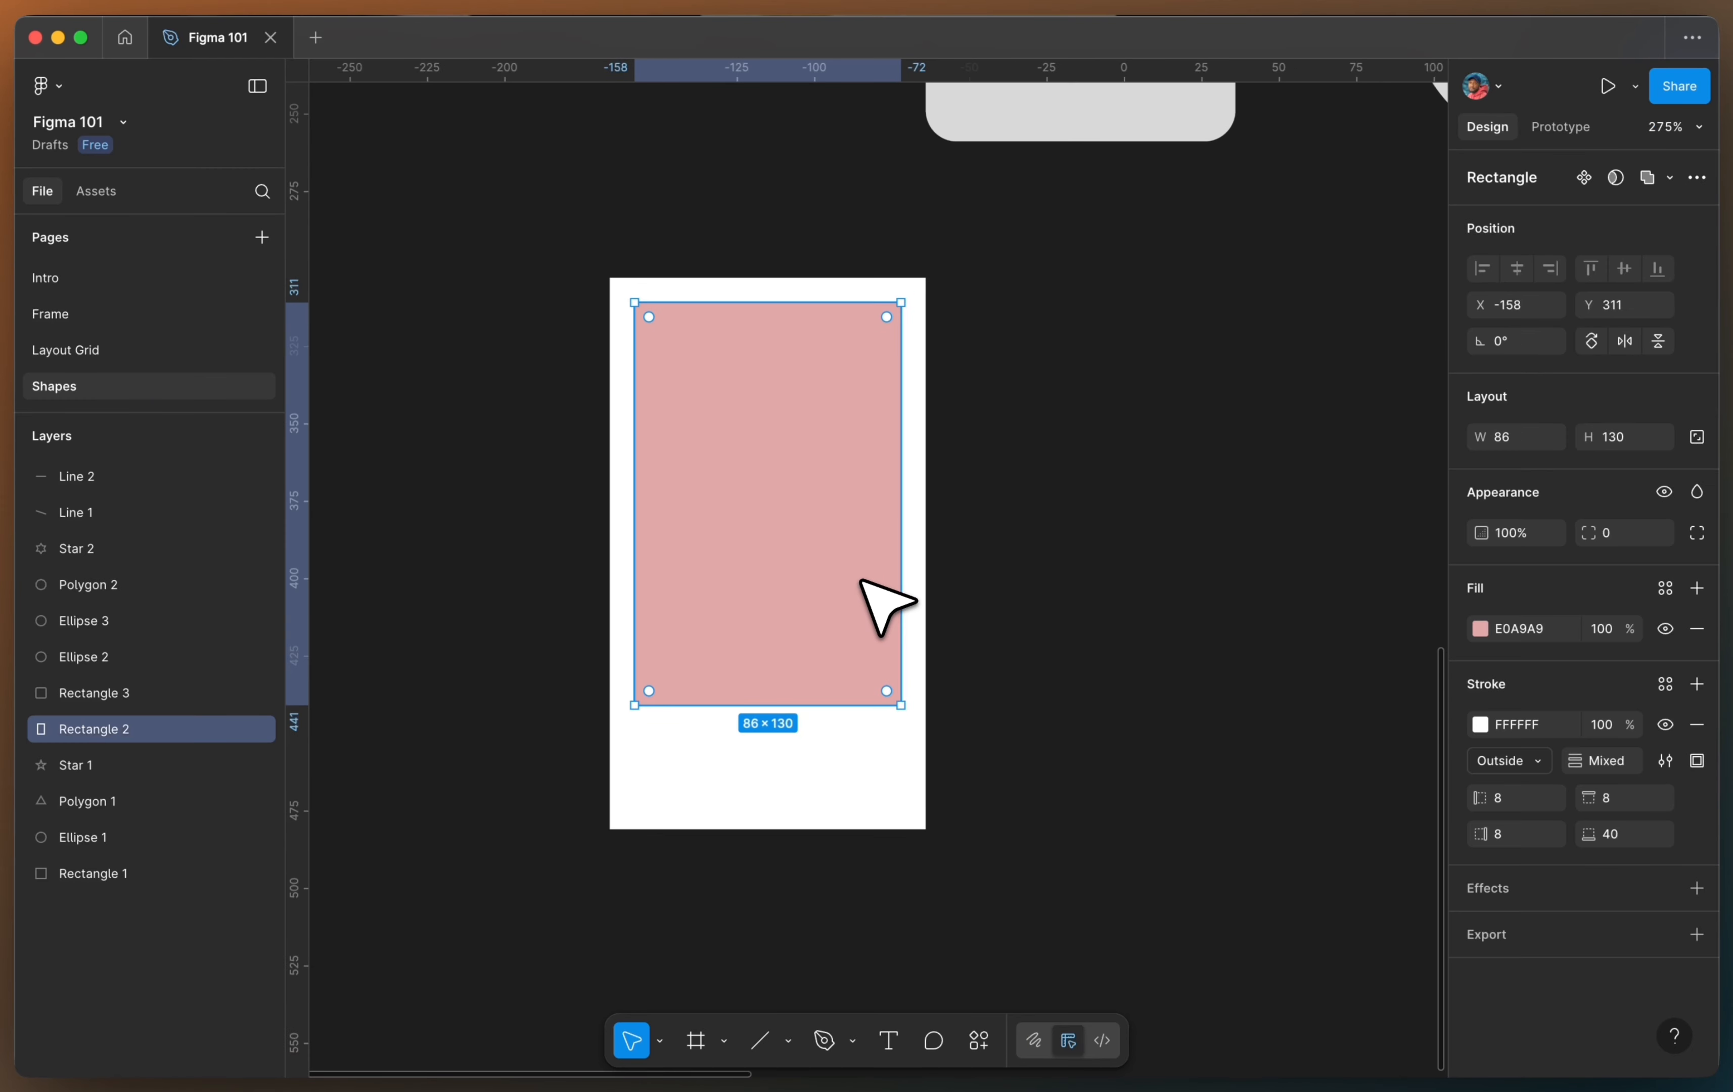
pyautogui.moveTo(774, 704); pyautogui.dragTo(784, 630)
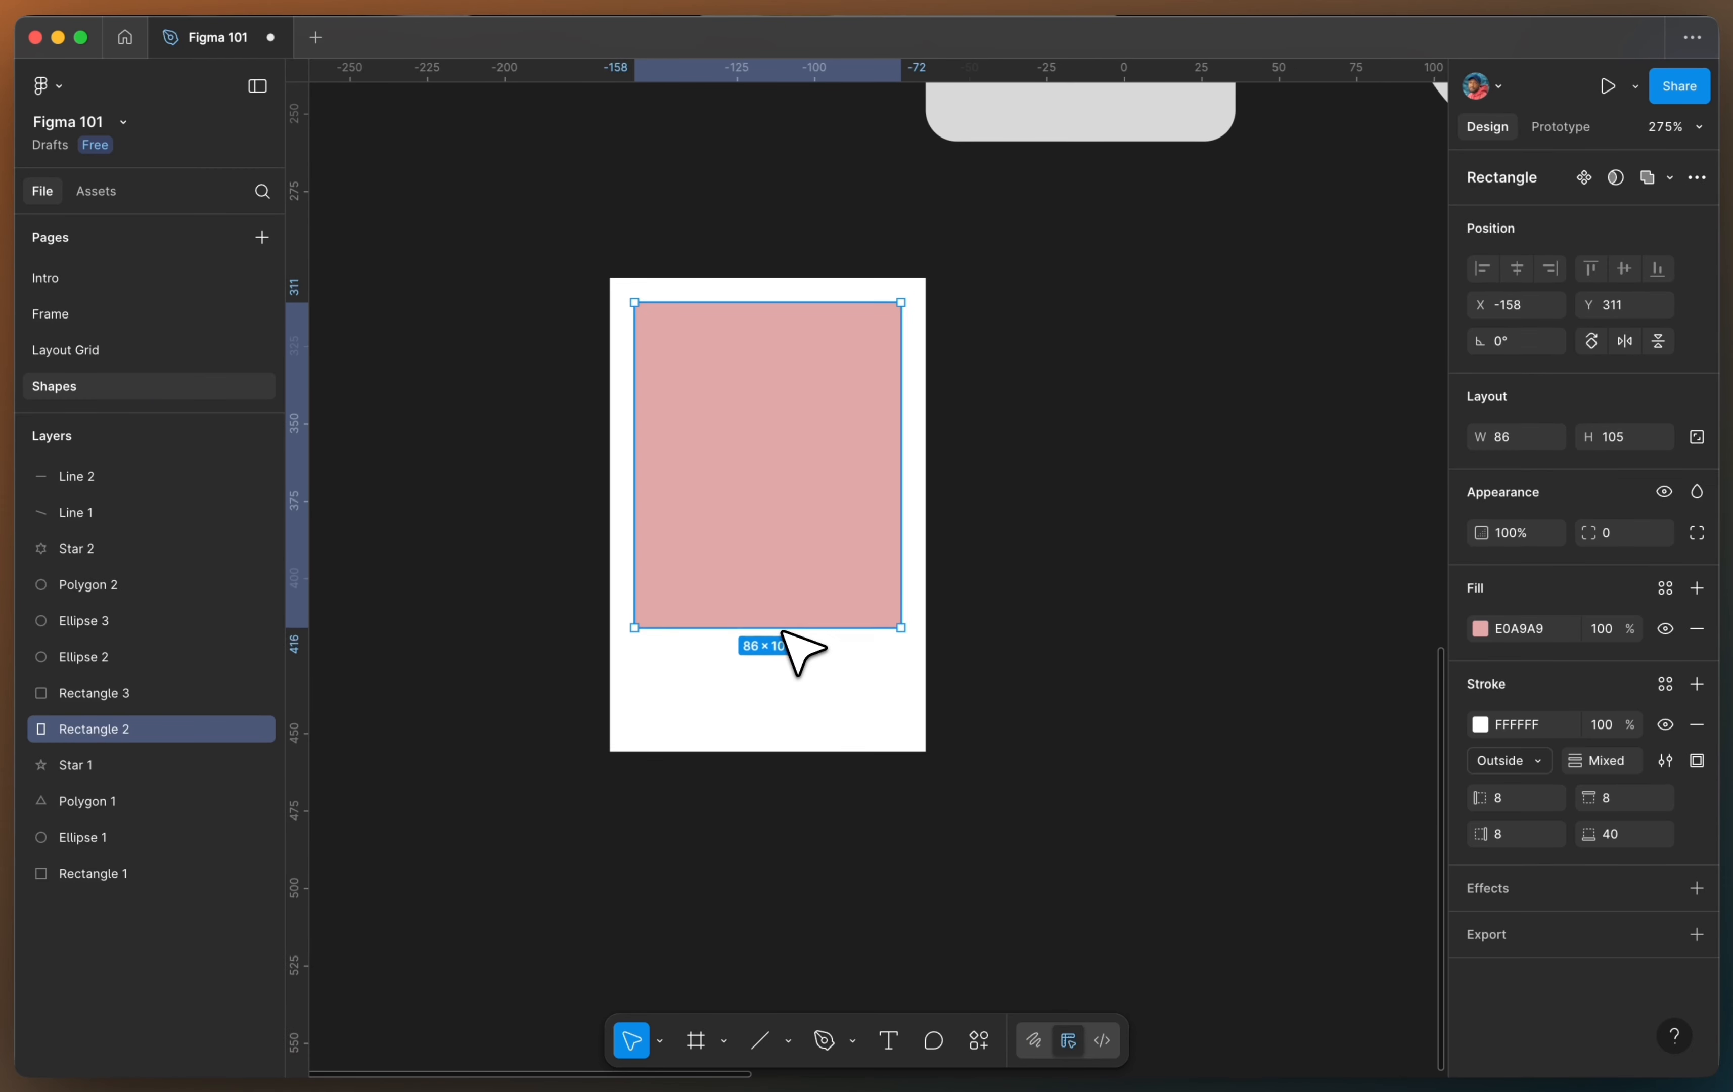
pyautogui.click(1102, 484)
pyautogui.scroll(-3, 1101, 482)
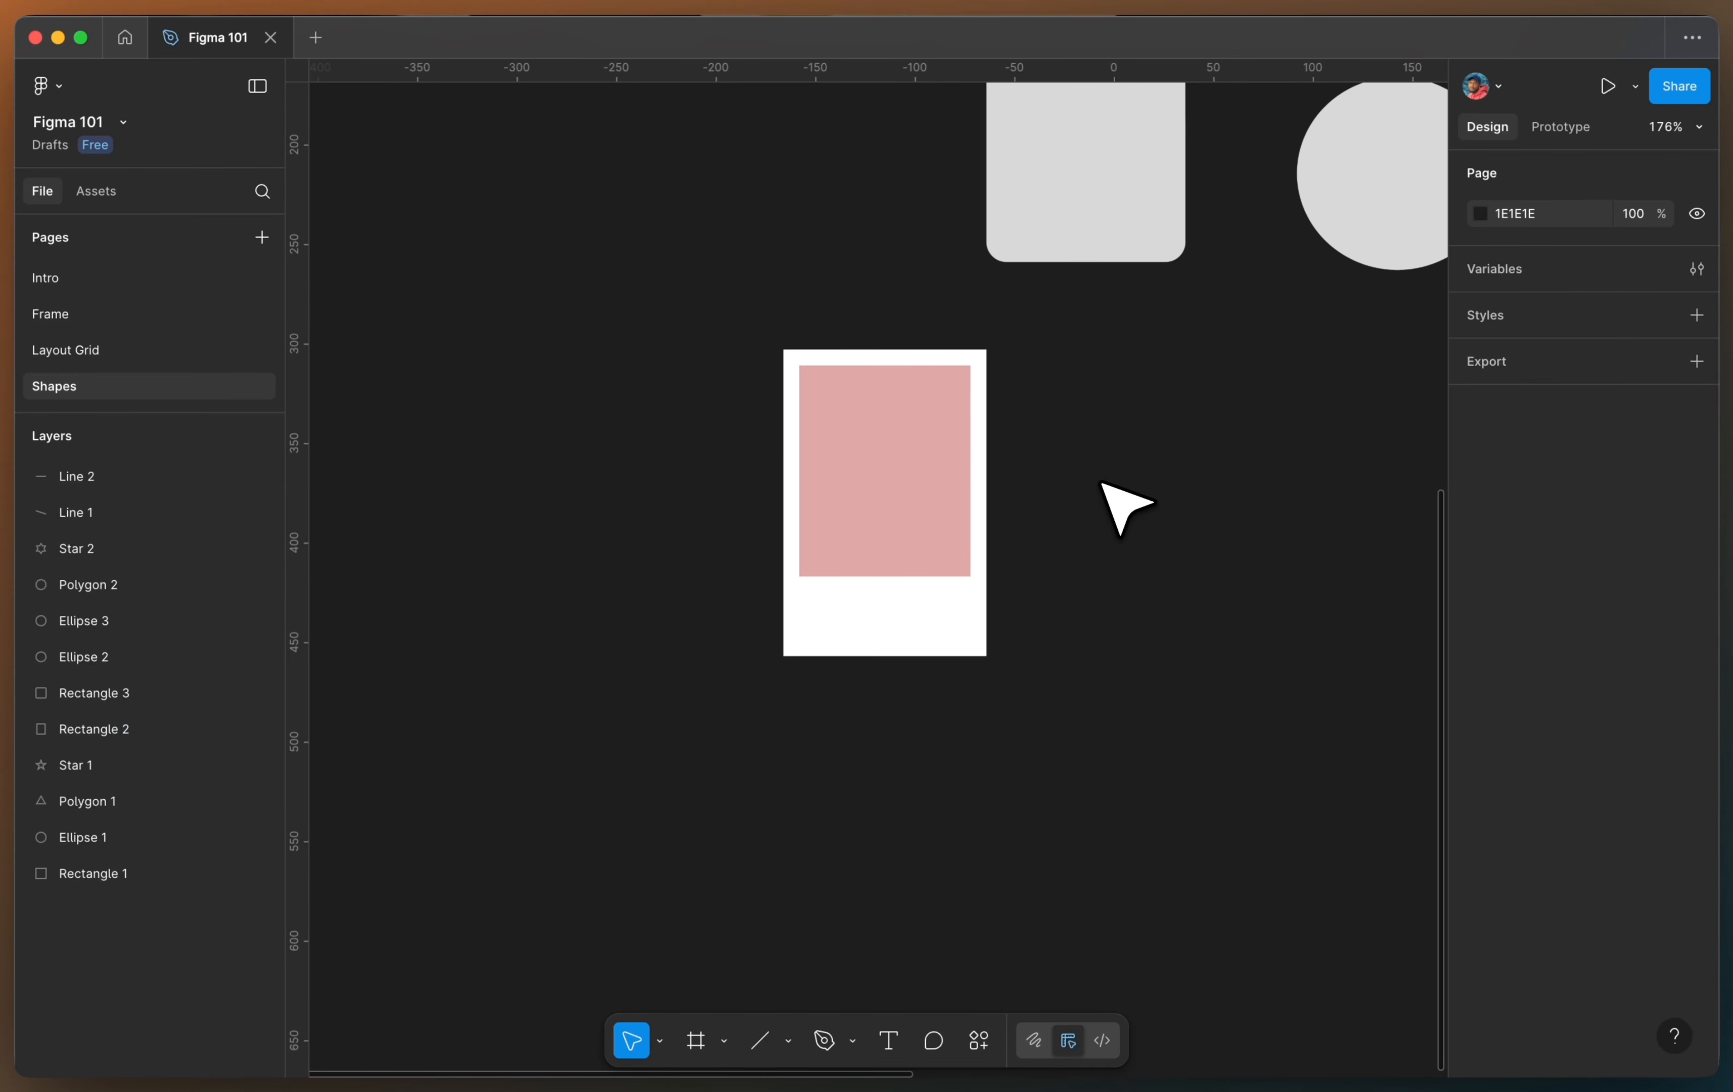
pyautogui.hscroll(3, 1124, 509)
pyautogui.scroll(1, 1105, 541)
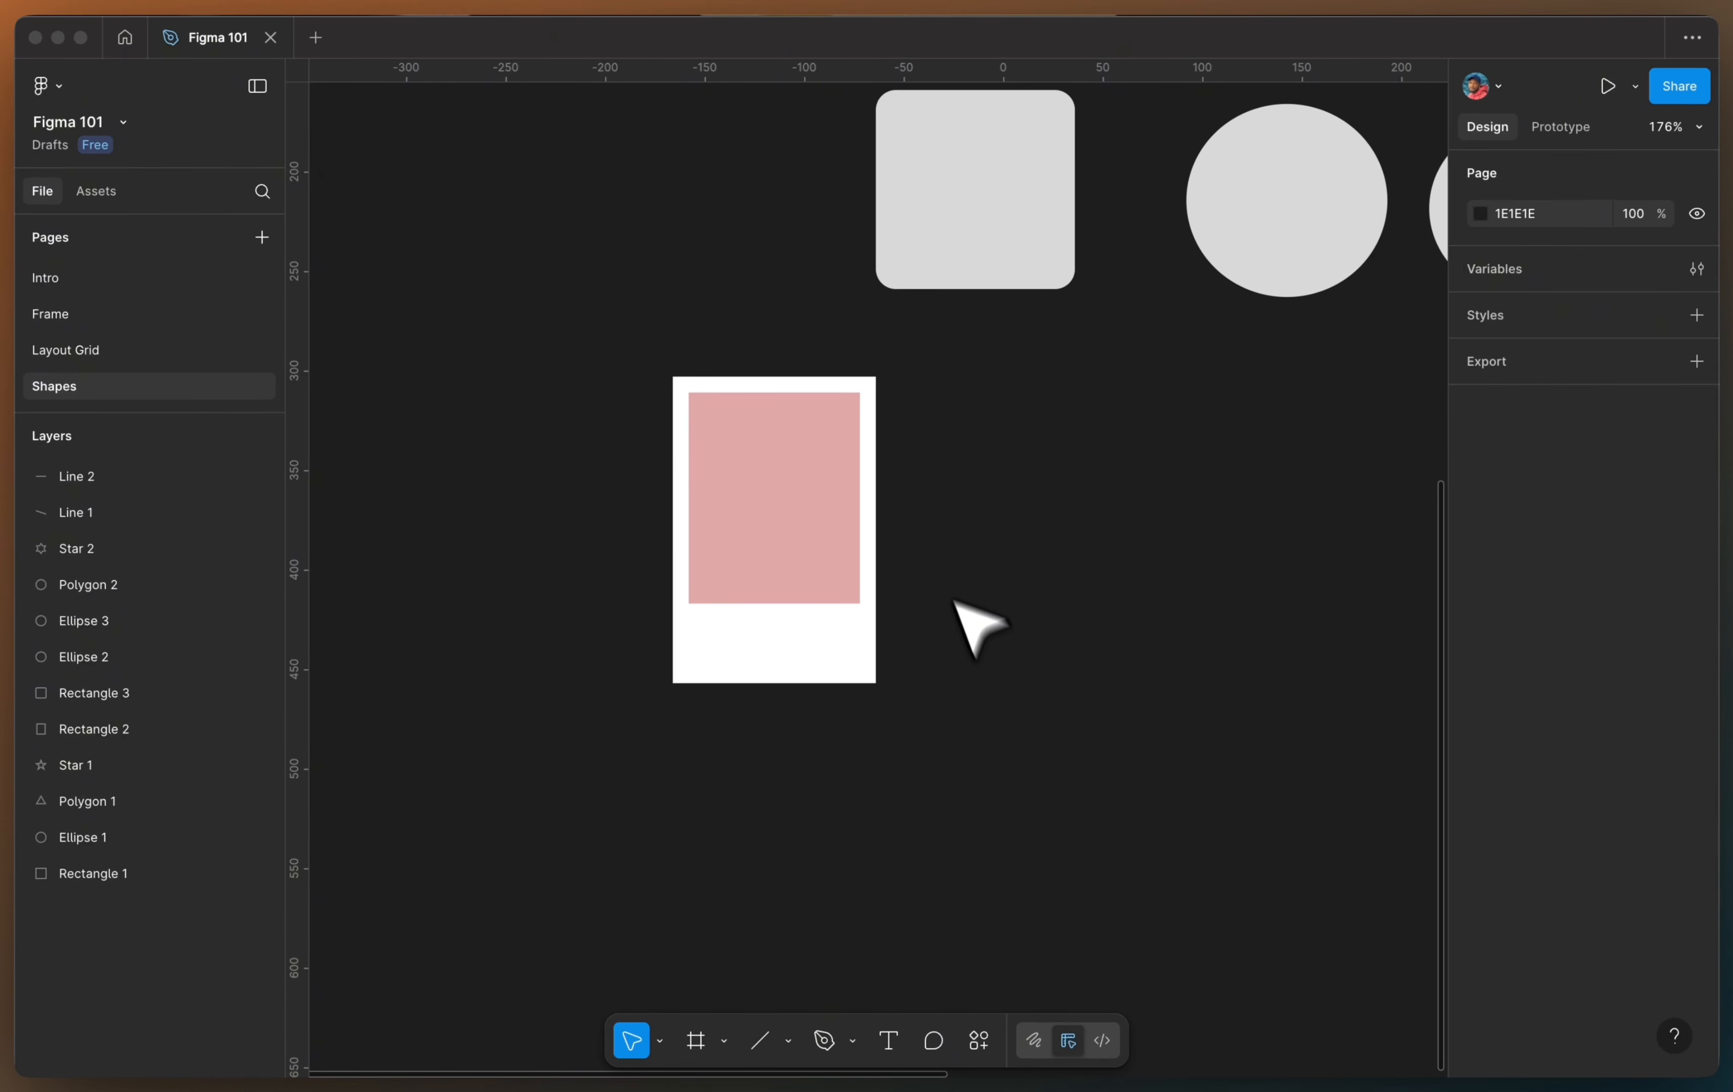
# Step: Select the pink rectangle, hide and show its stroke again, and do the same with its fill
pyautogui.click(825, 500)
pyautogui.click(826, 500)
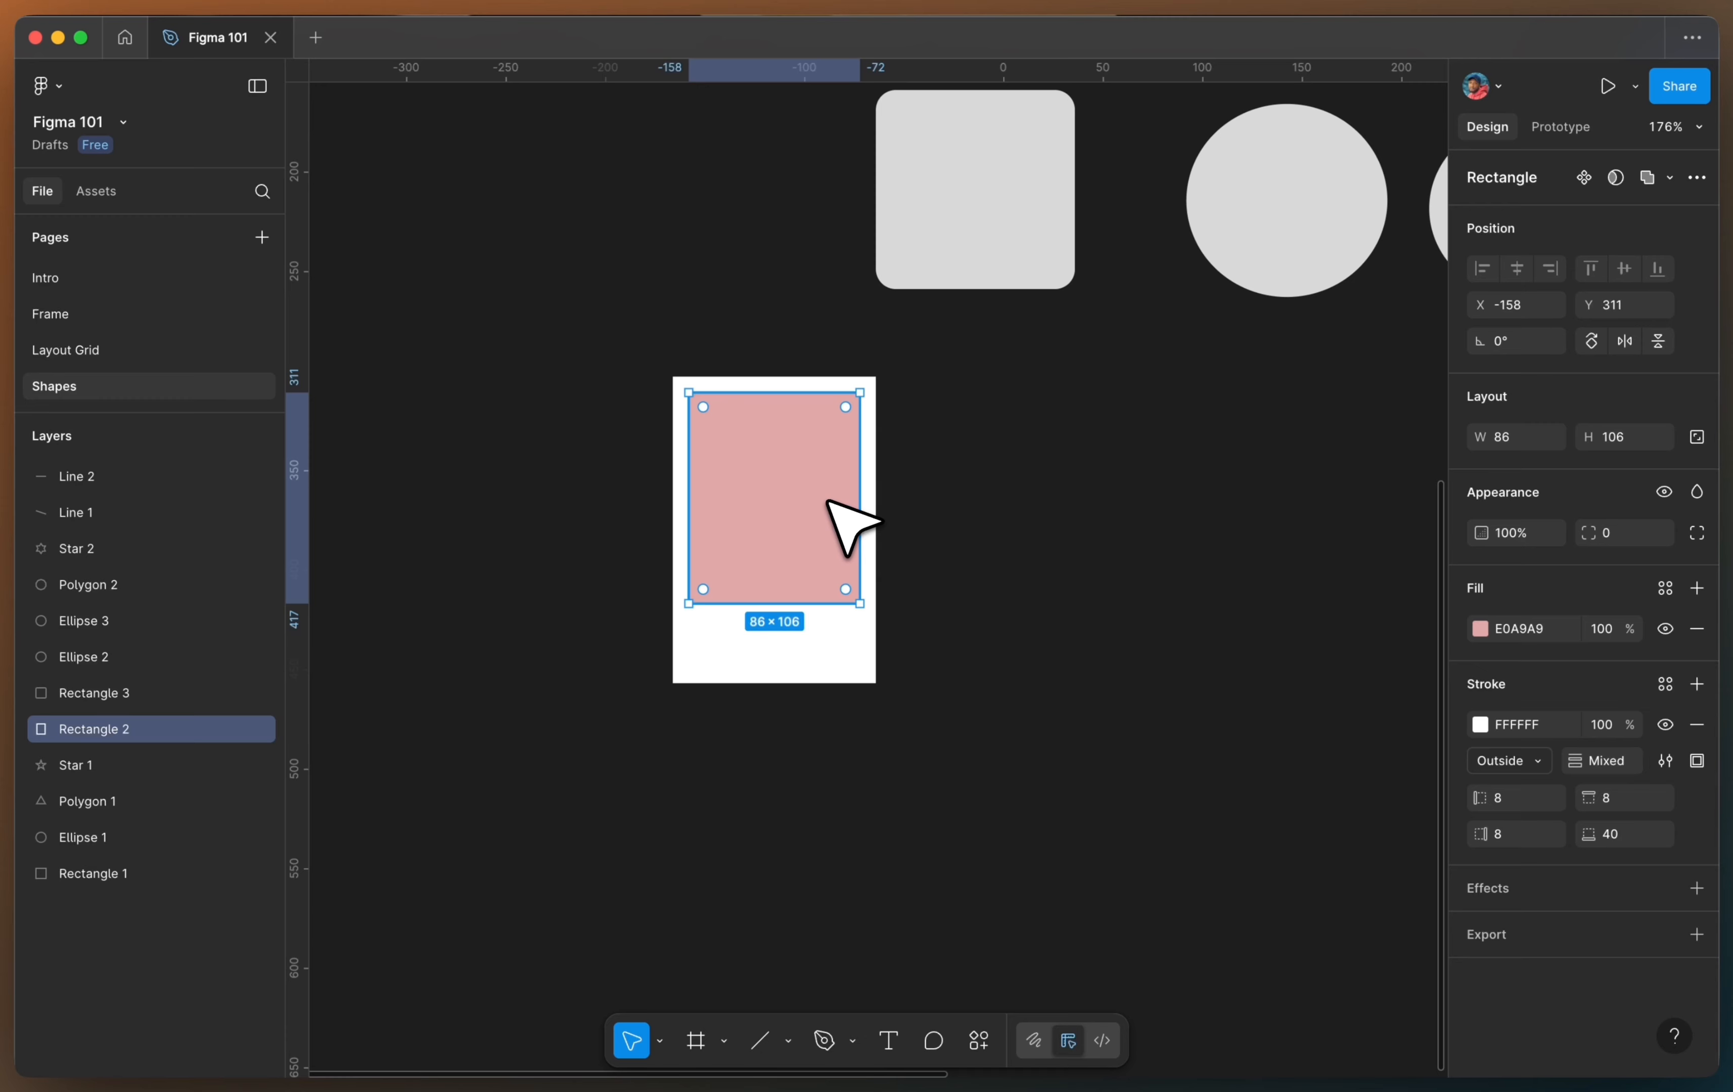
pyautogui.hscroll(2, 828, 502)
pyautogui.hscroll(2, 828, 502)
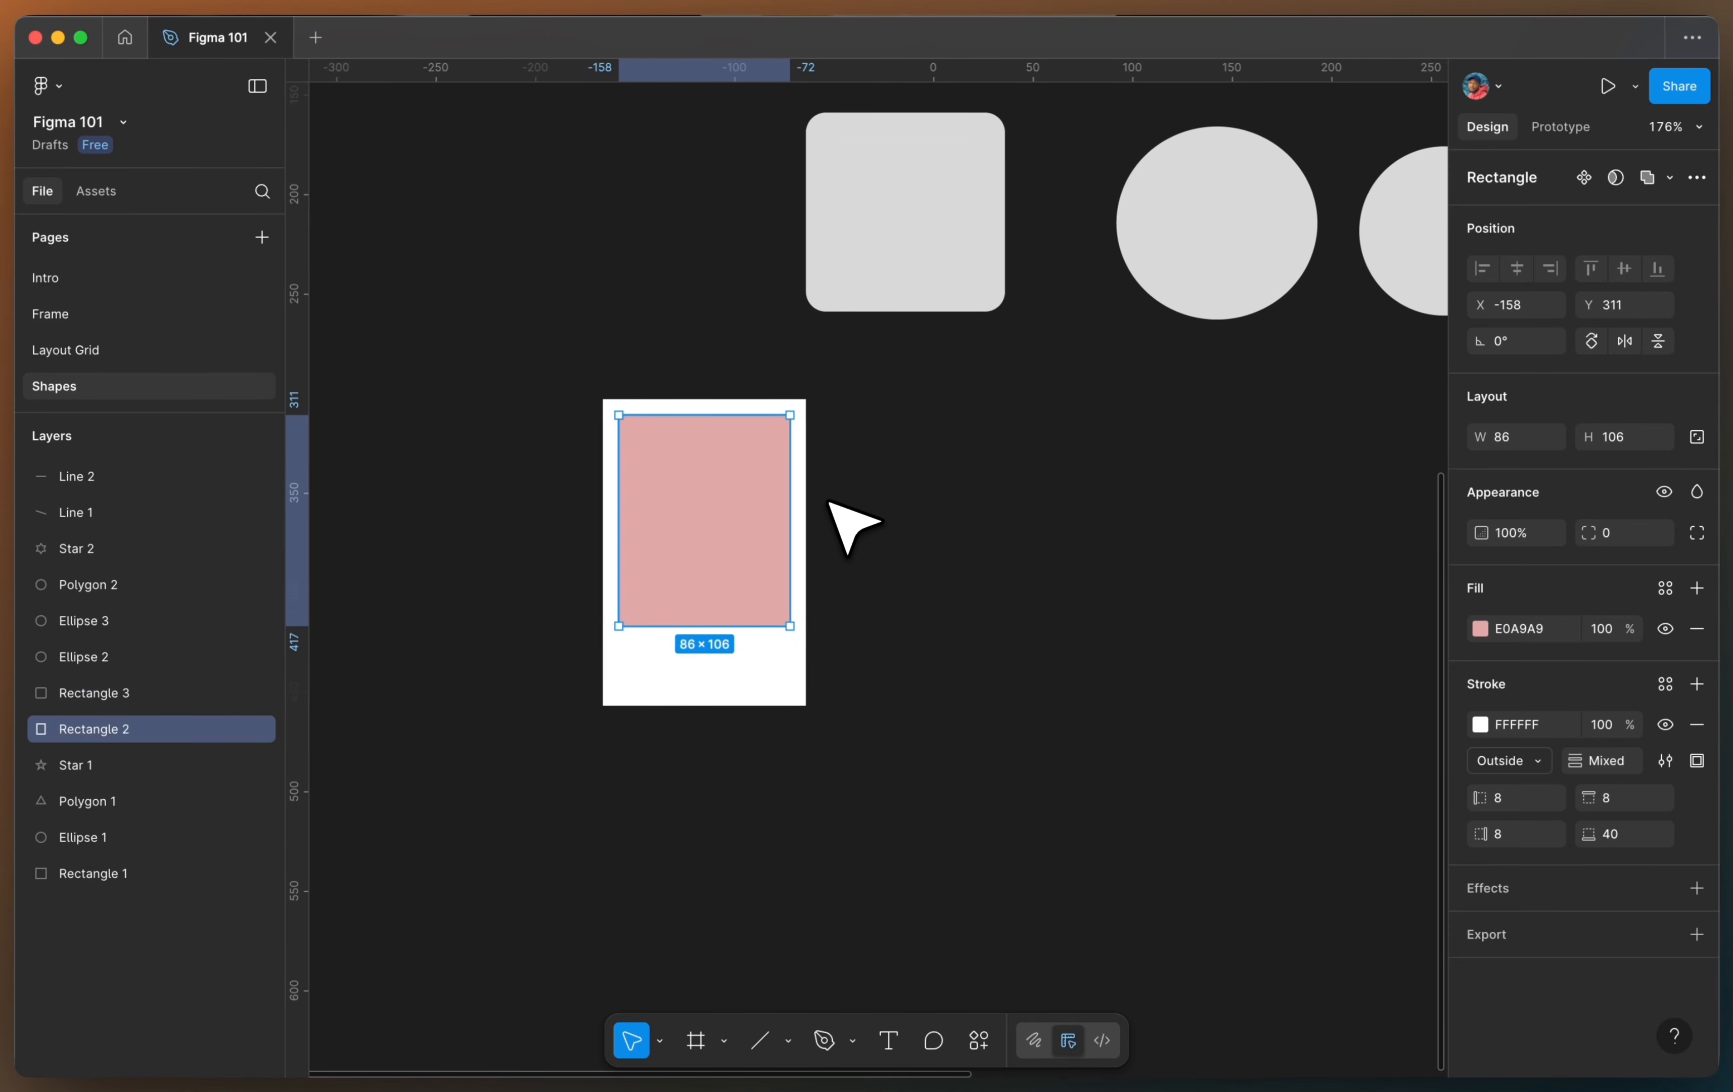
pyautogui.scroll(5, 688, 545)
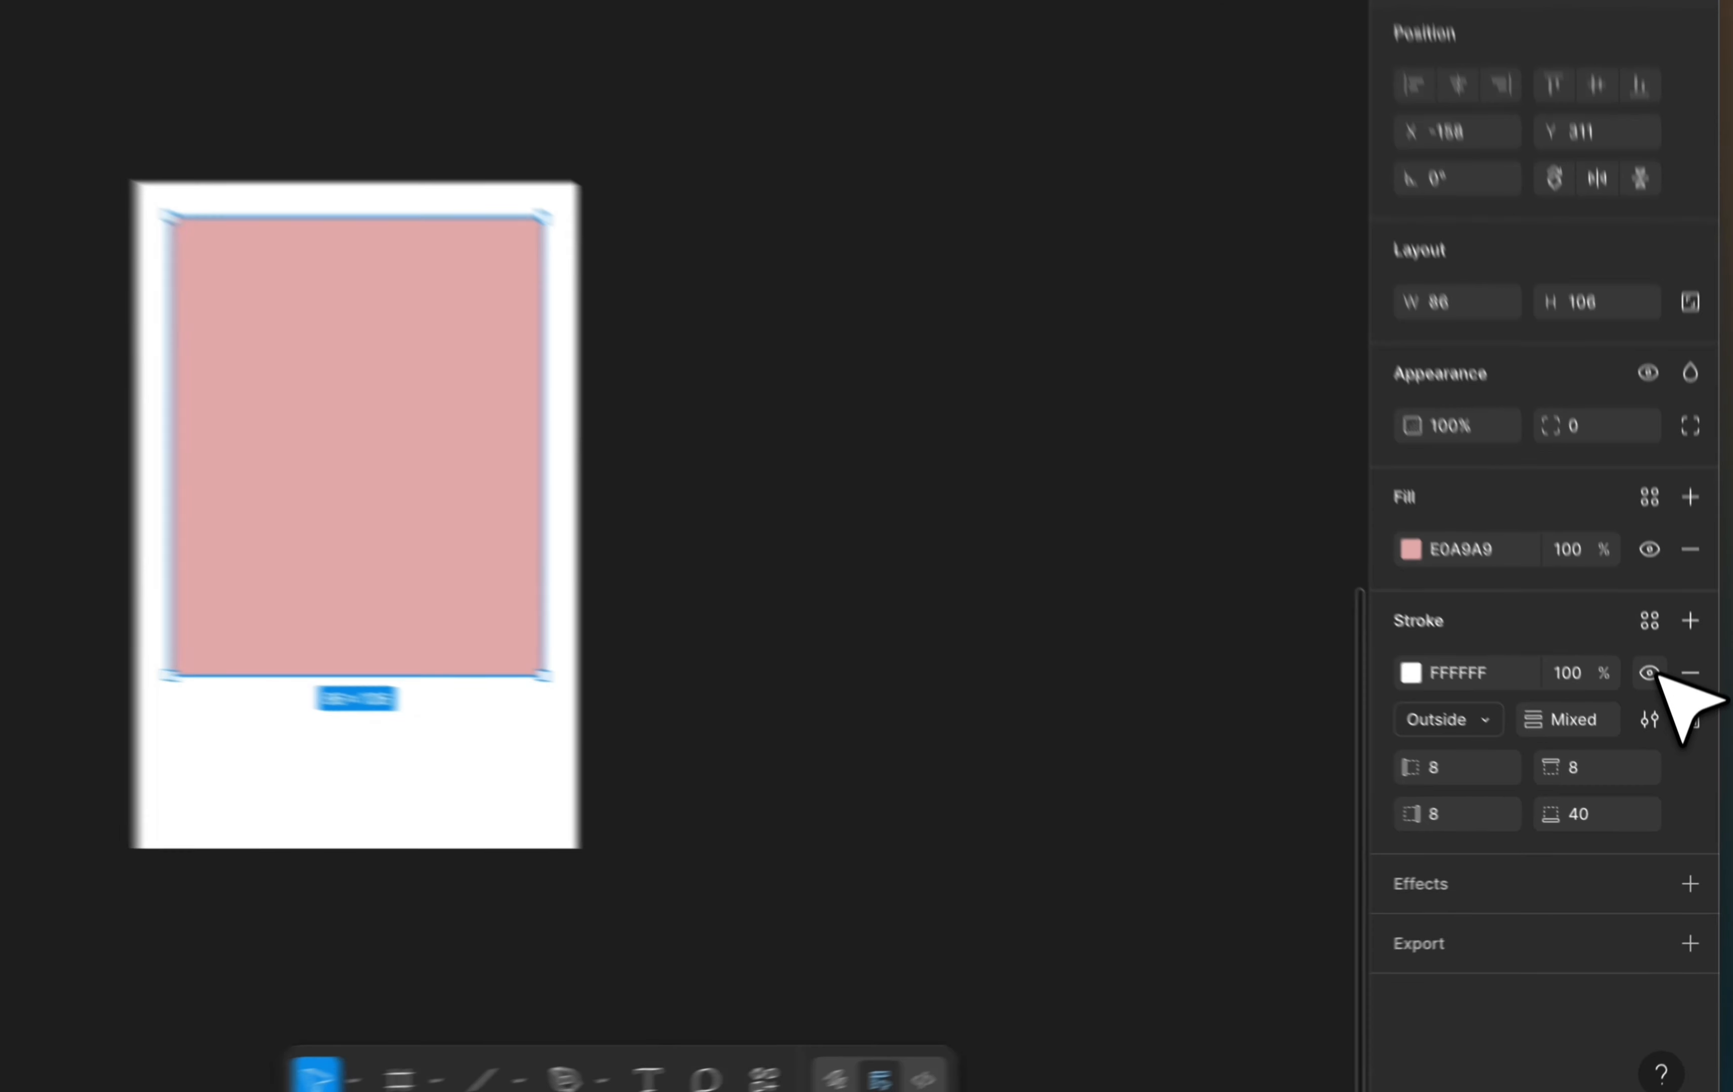
pyautogui.click(1637, 635)
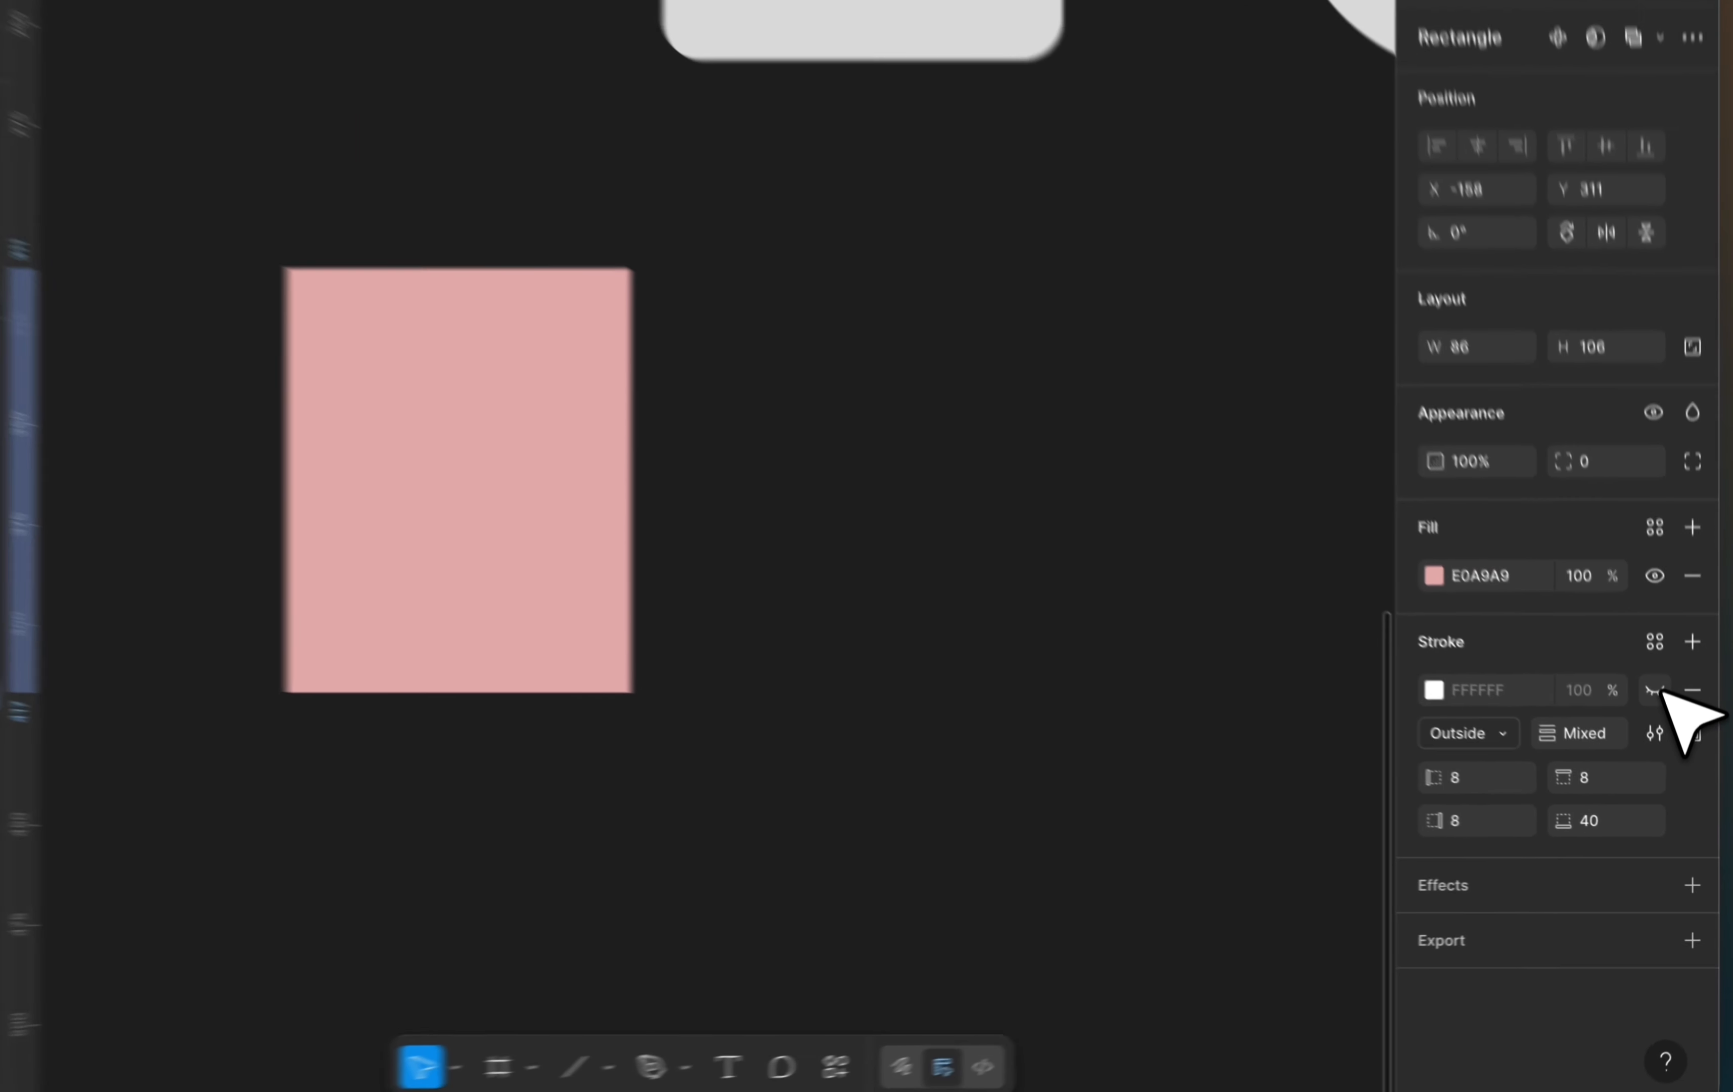
pyautogui.click(1637, 635)
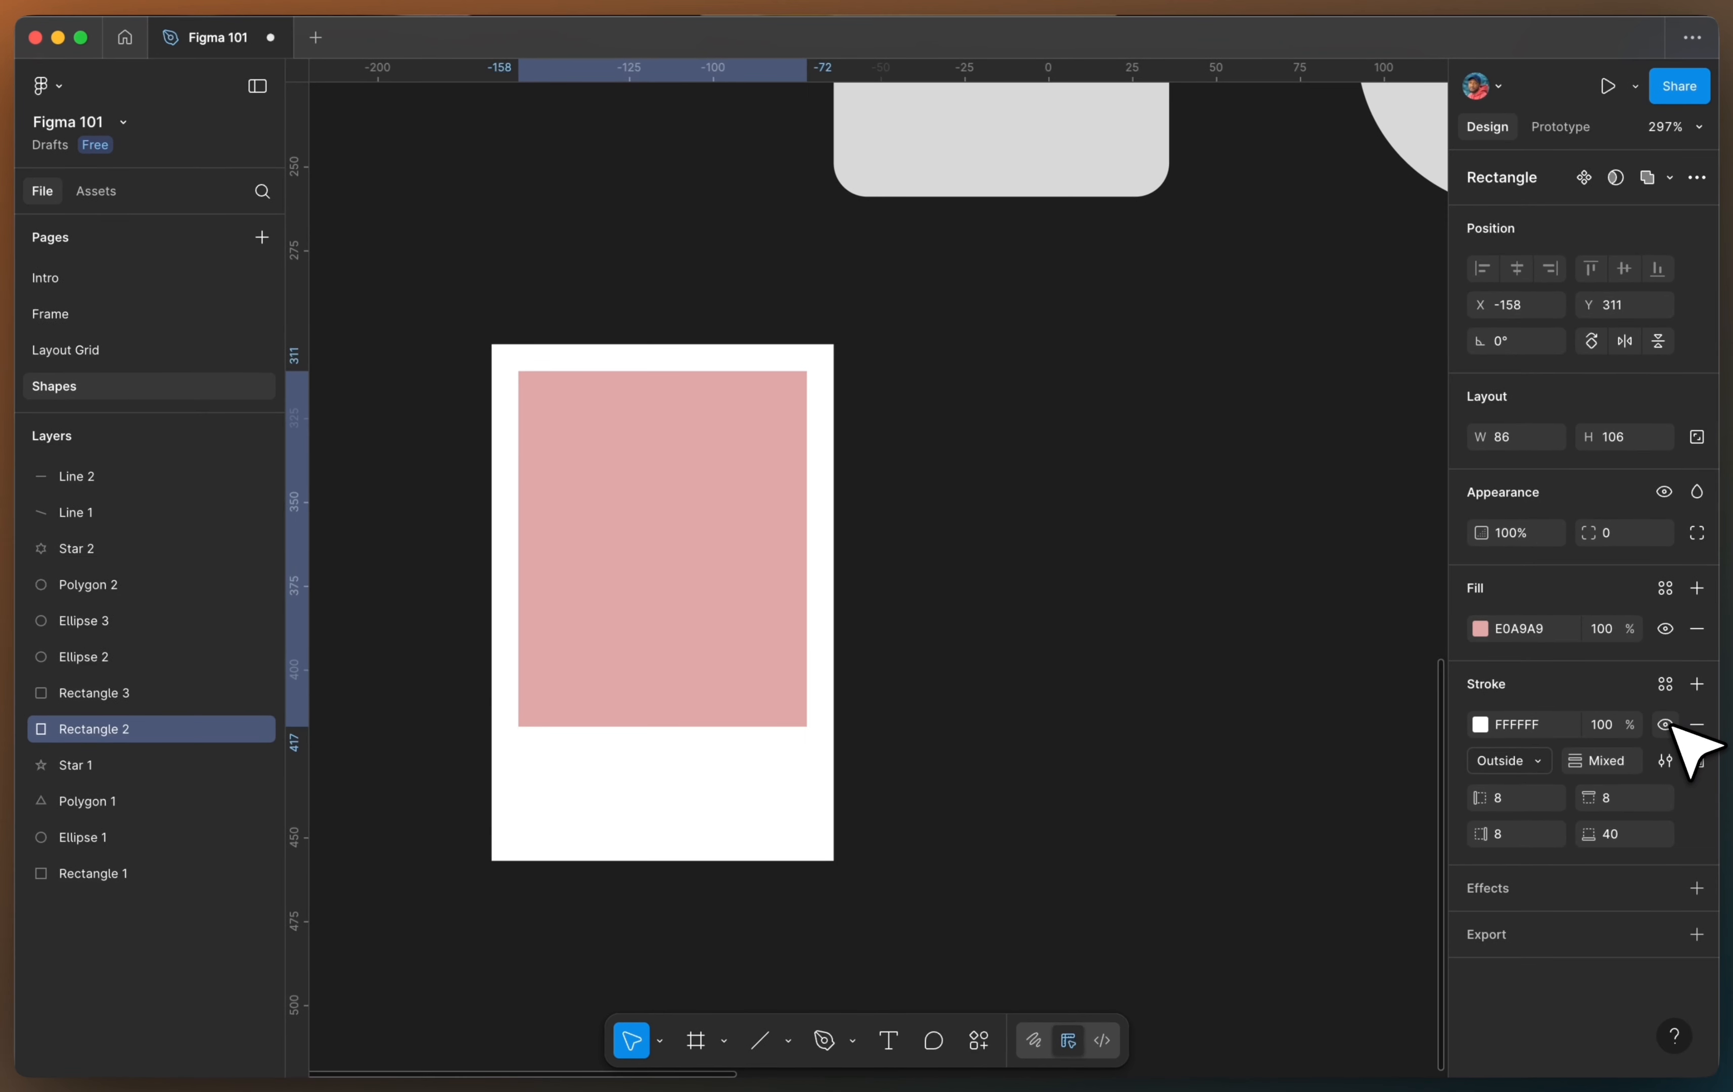
pyautogui.click(1665, 628)
pyautogui.click(1666, 629)
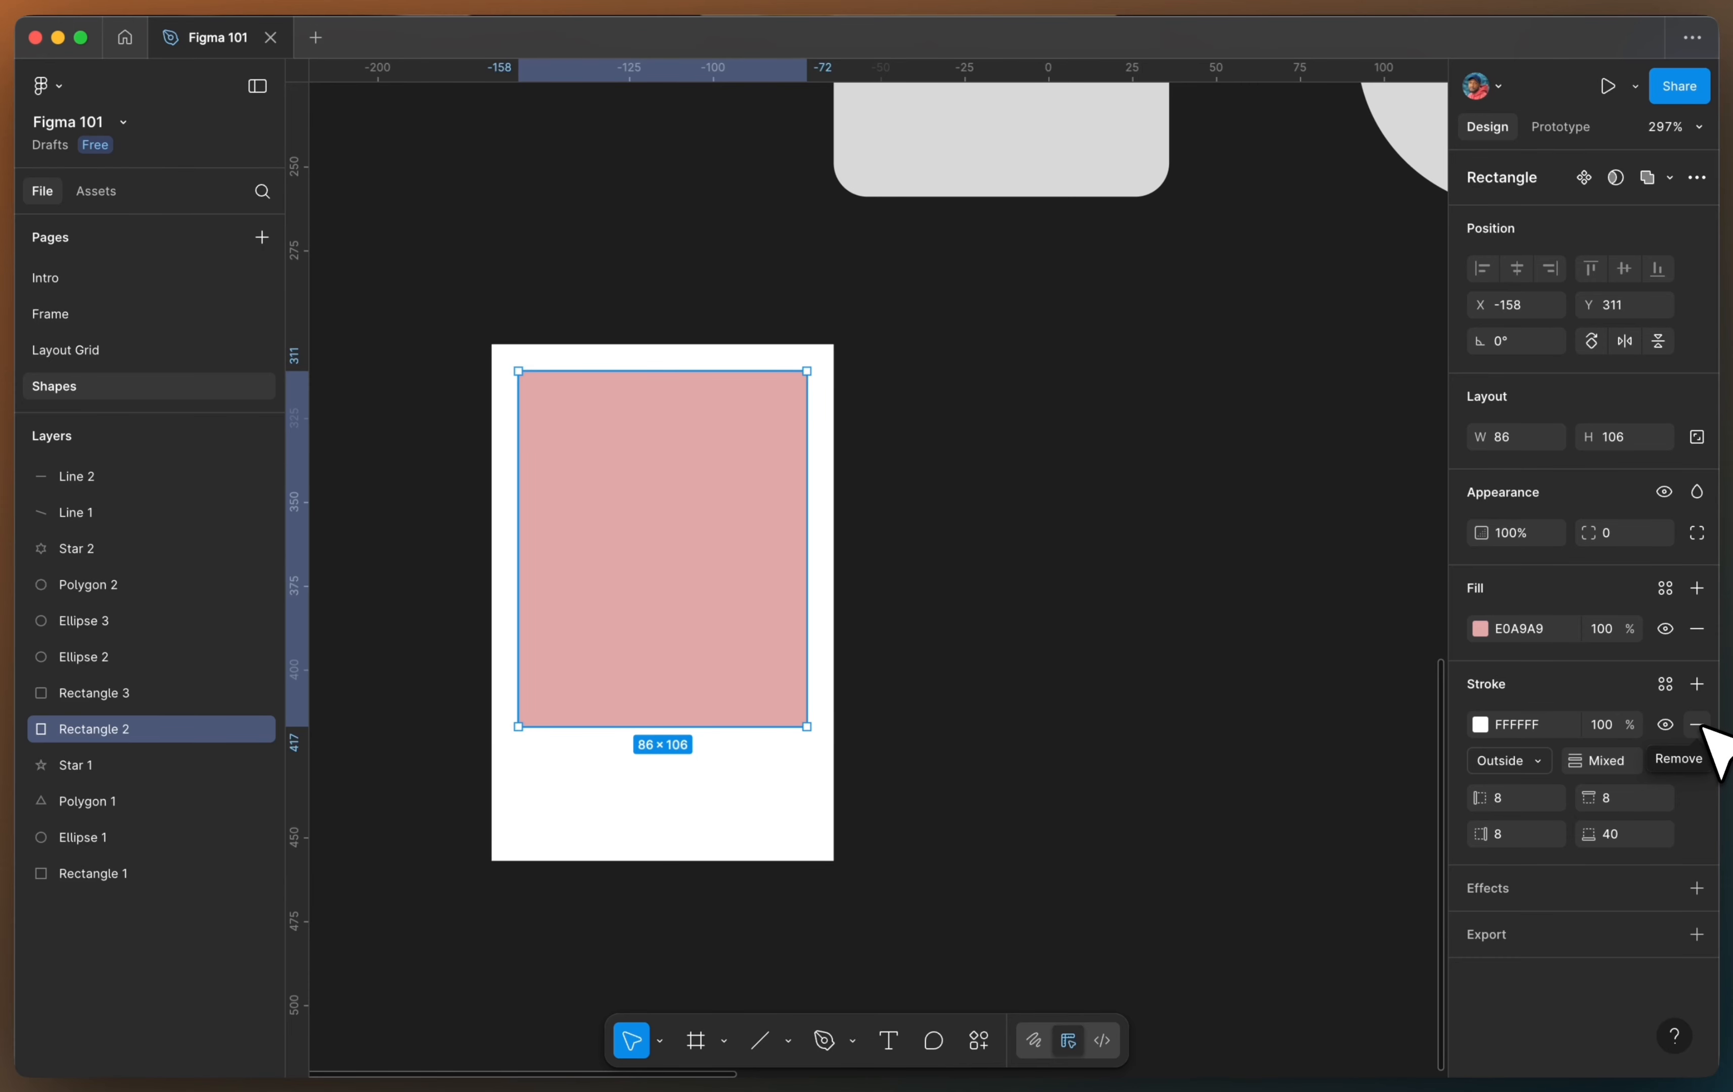
# Step: Remove the pink rectangle's stroke and undo the removal, and do the same with its fill
pyautogui.click(1698, 725)
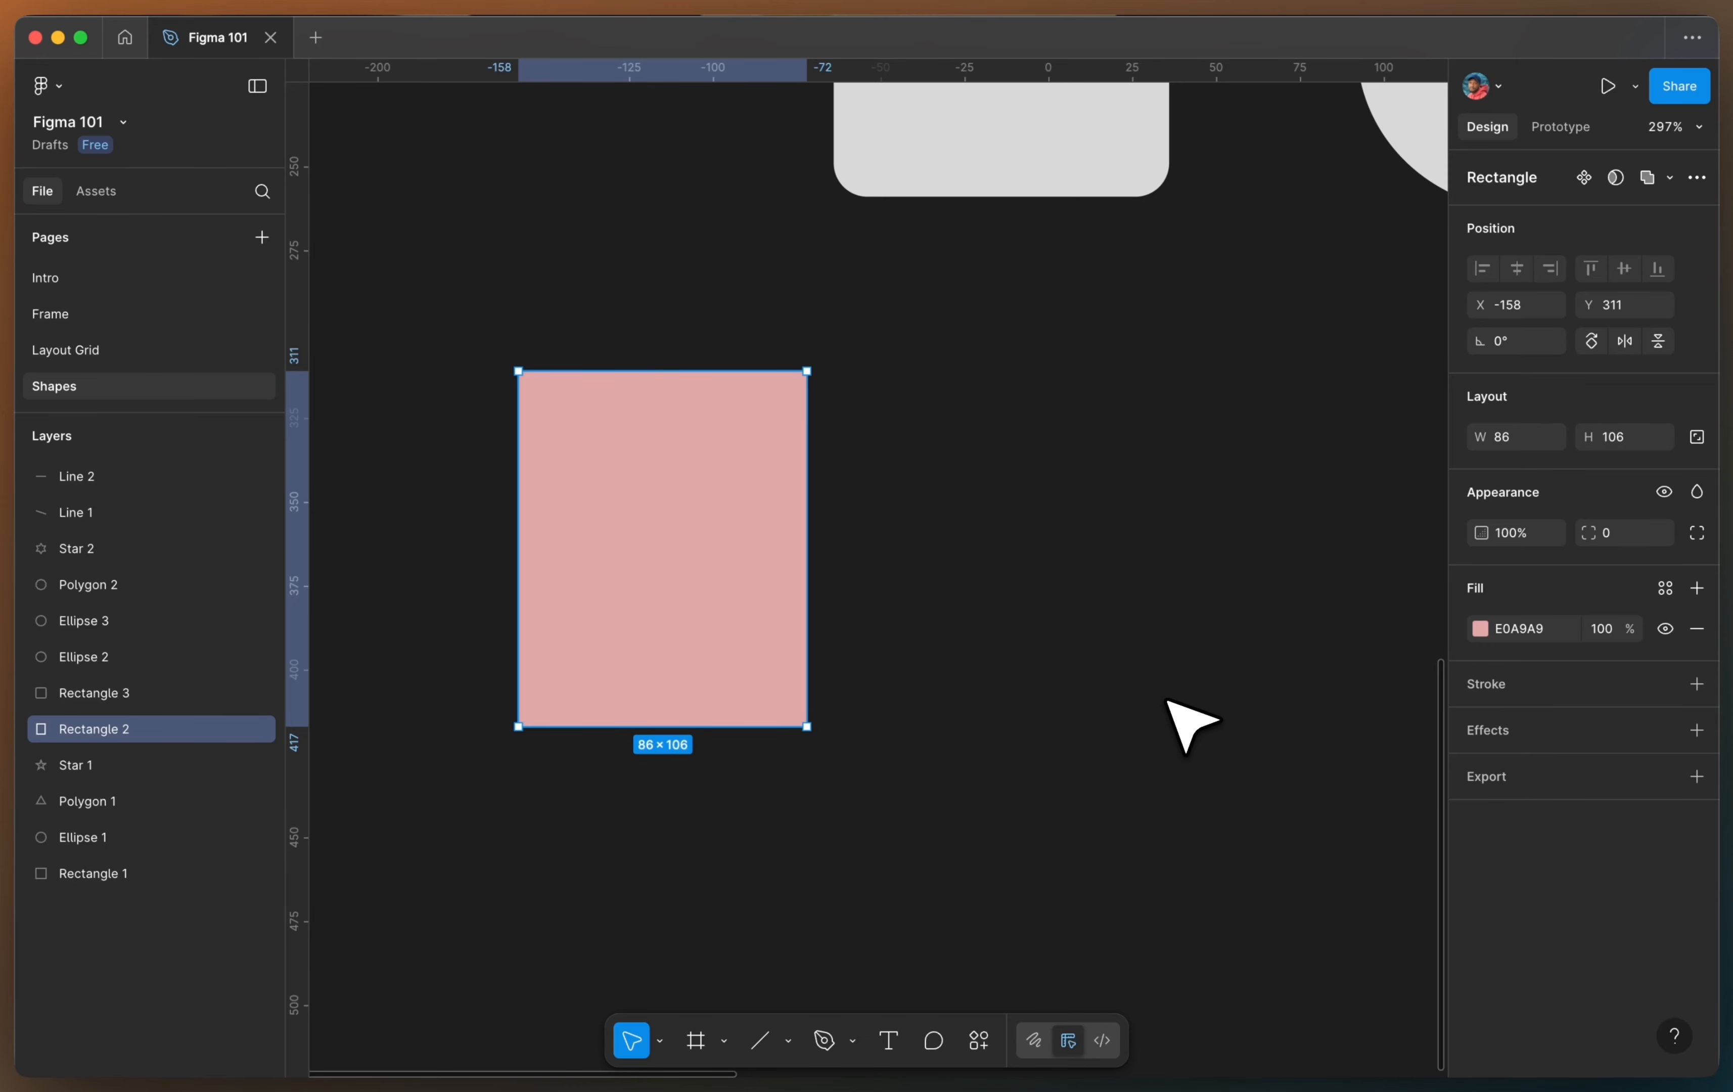
pyautogui.press('super+z')
pyautogui.press('super+z')
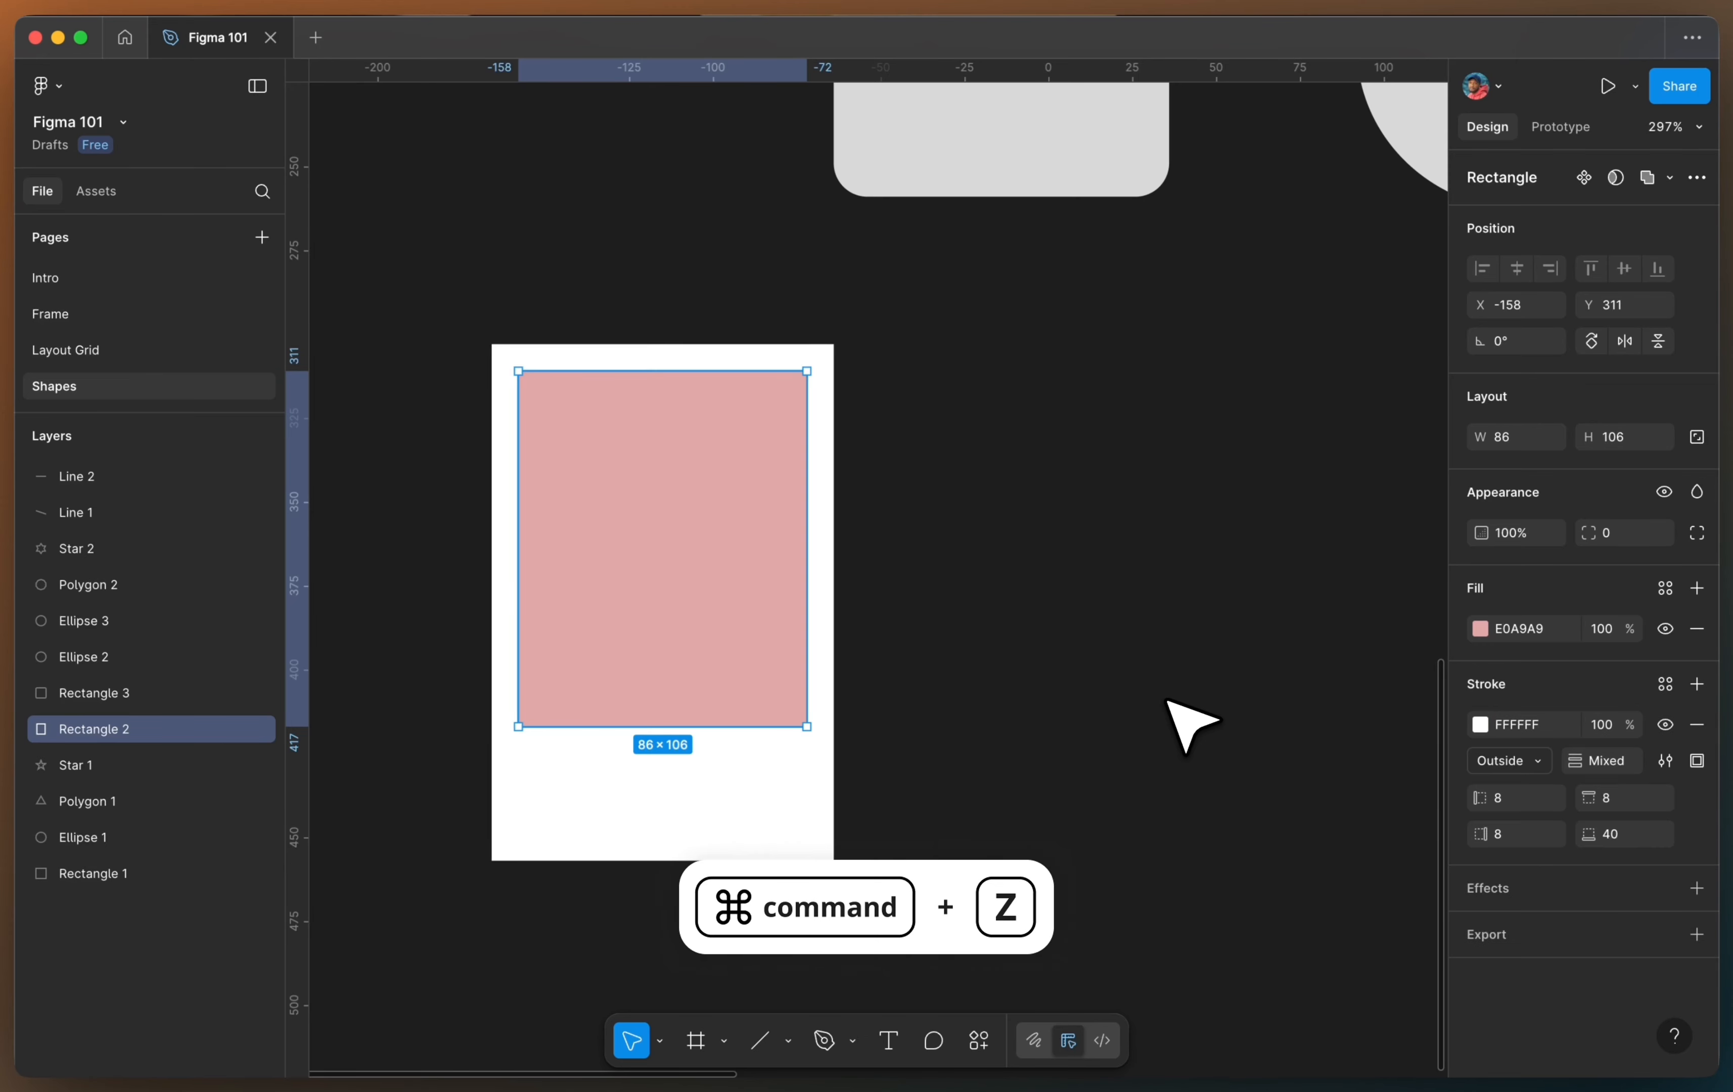
pyautogui.click(1696, 628)
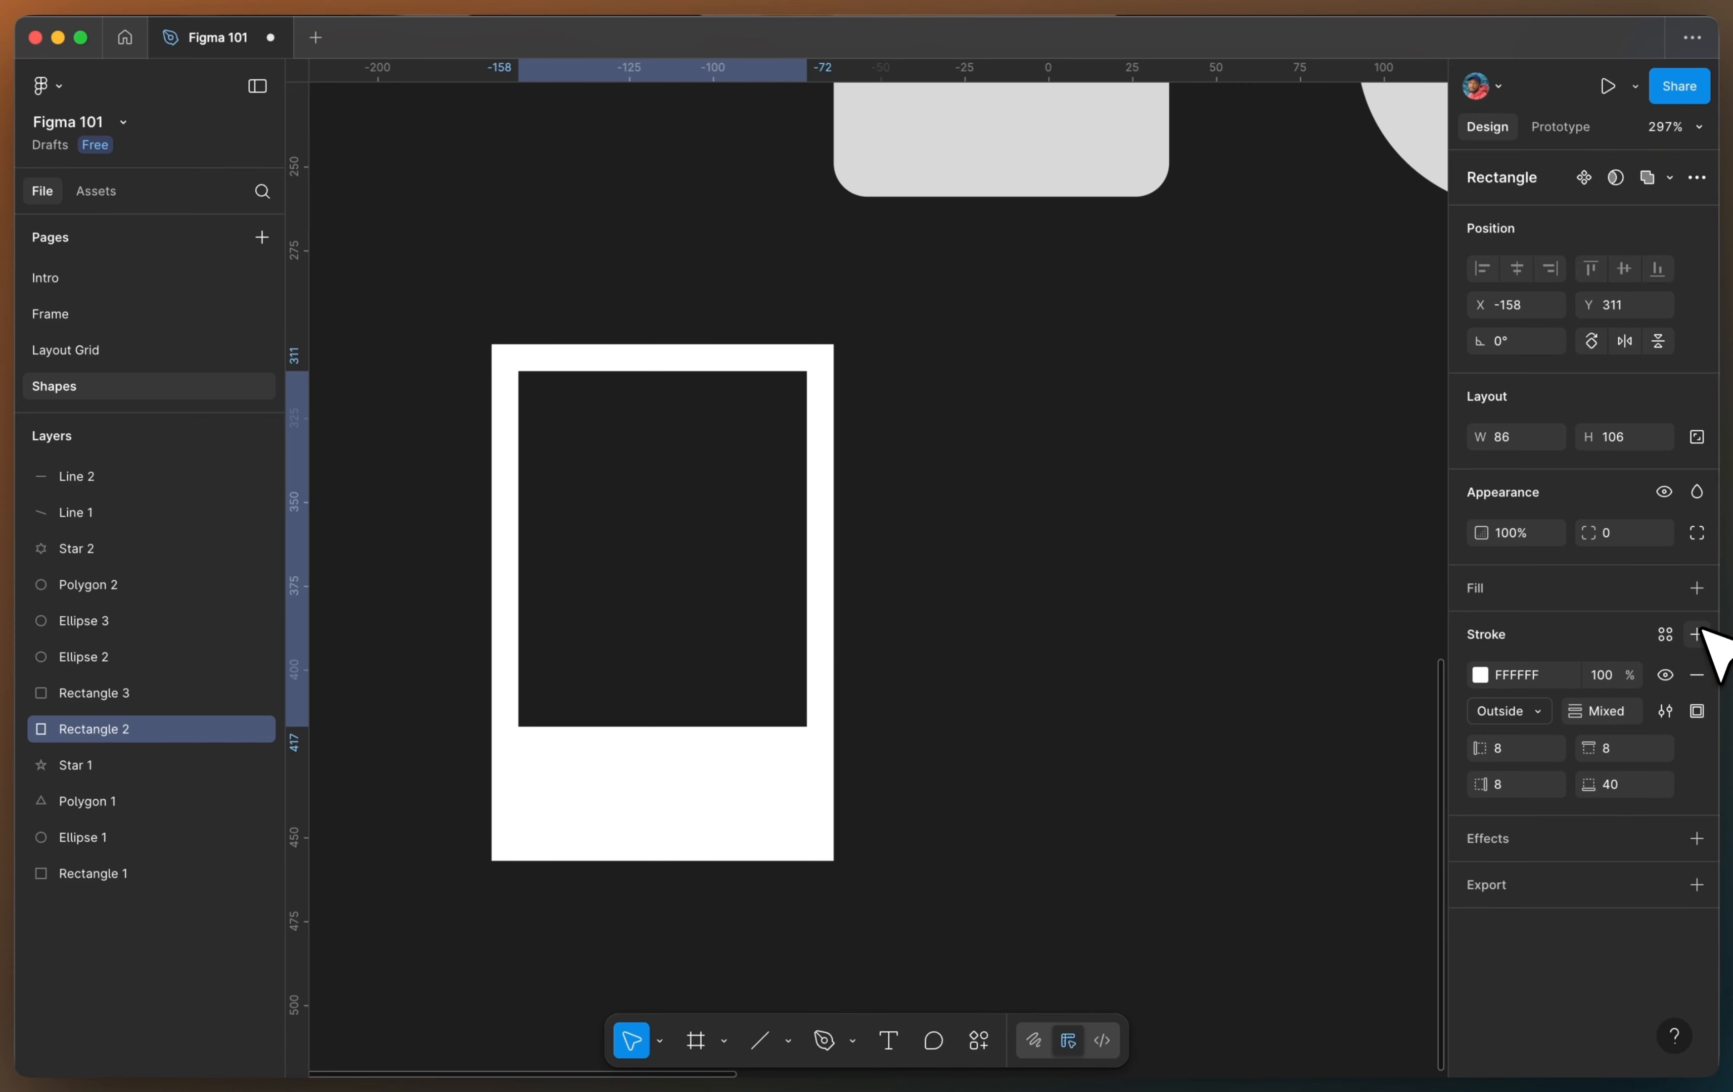
pyautogui.press('super+z')
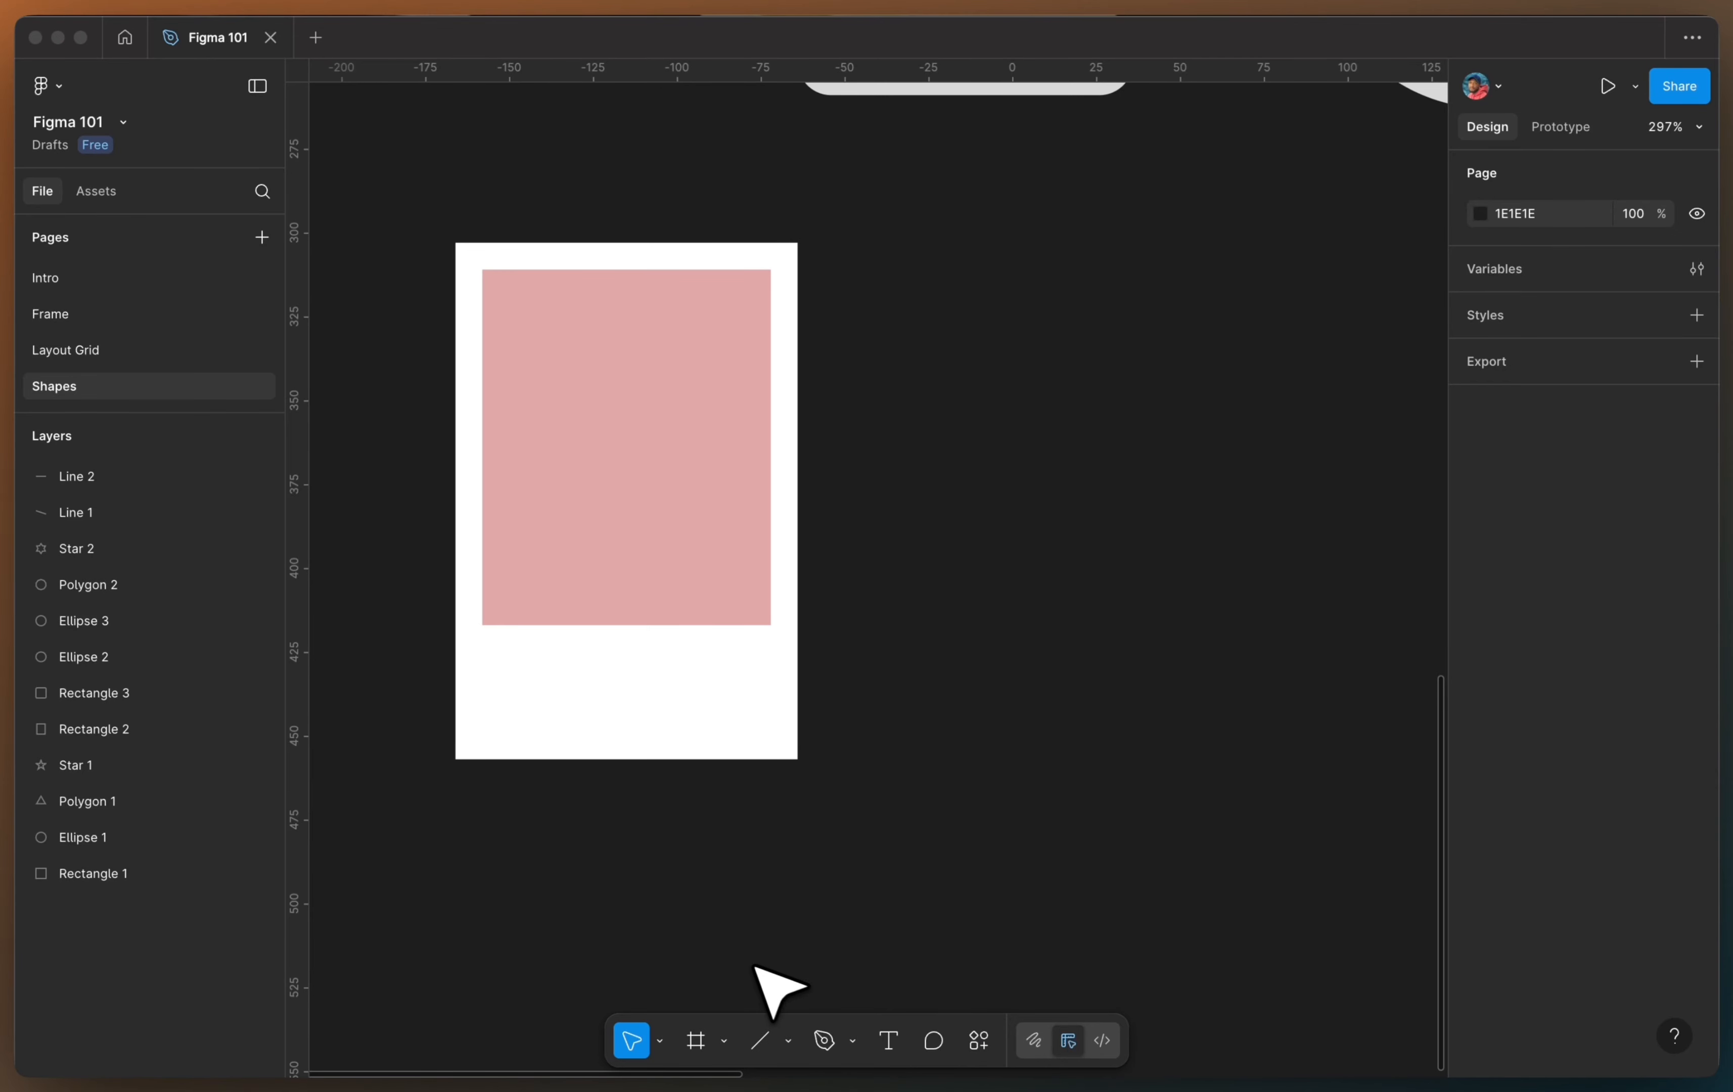
# Step: Place the image 1708948363647.jpeg beside the white card with the pink rectangle, enlarge it to about 177 × 118 and deselect it
pyautogui.click(794, 1038)
pyautogui.click(790, 1042)
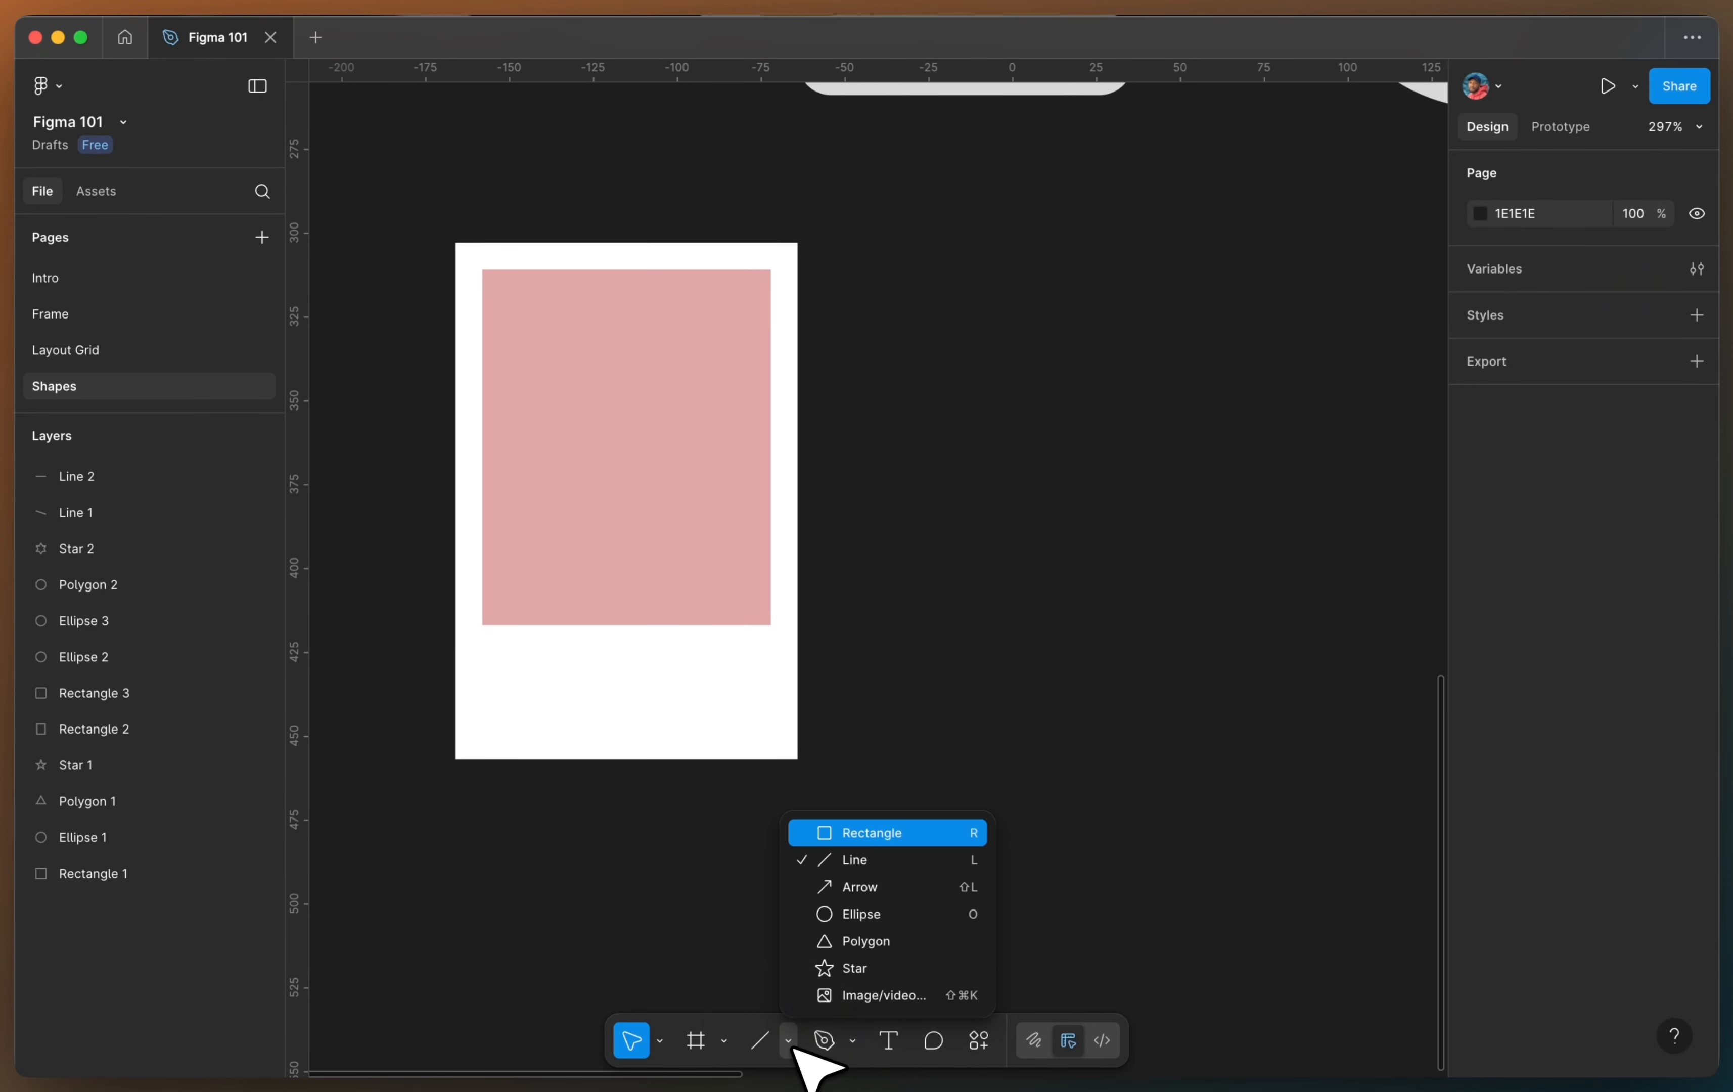
pyautogui.click(888, 997)
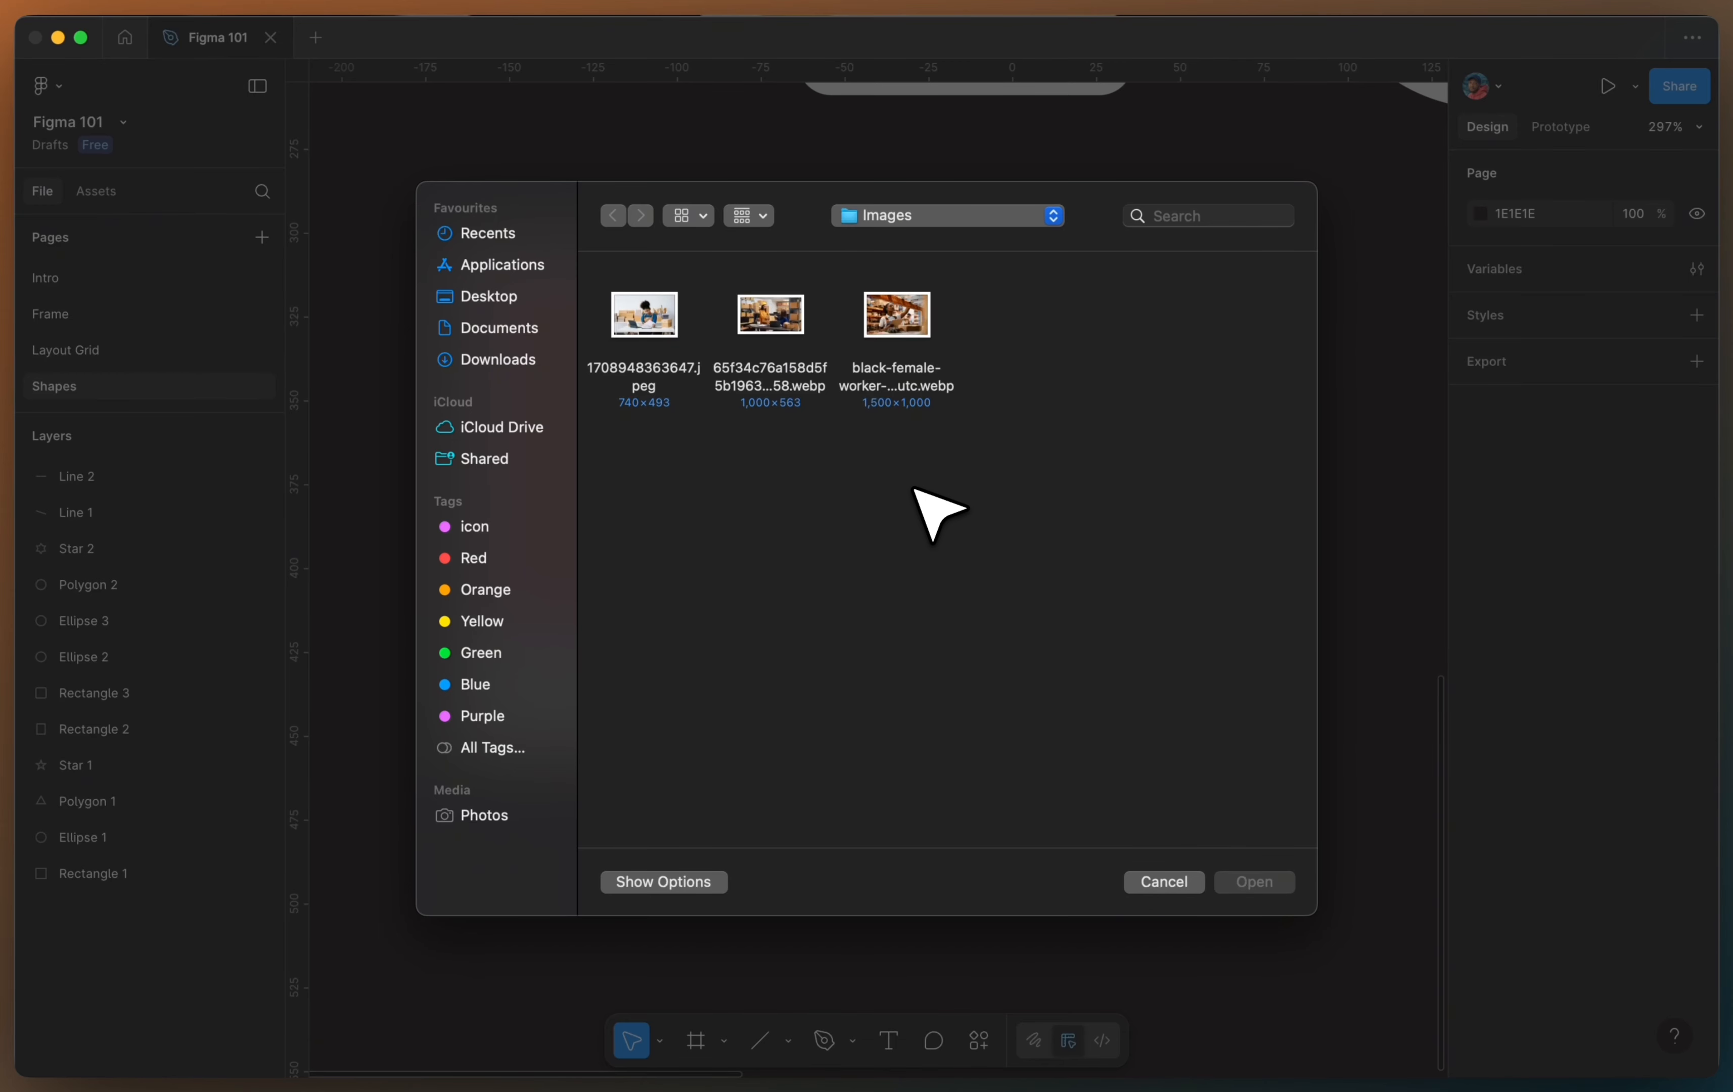
pyautogui.click(663, 315)
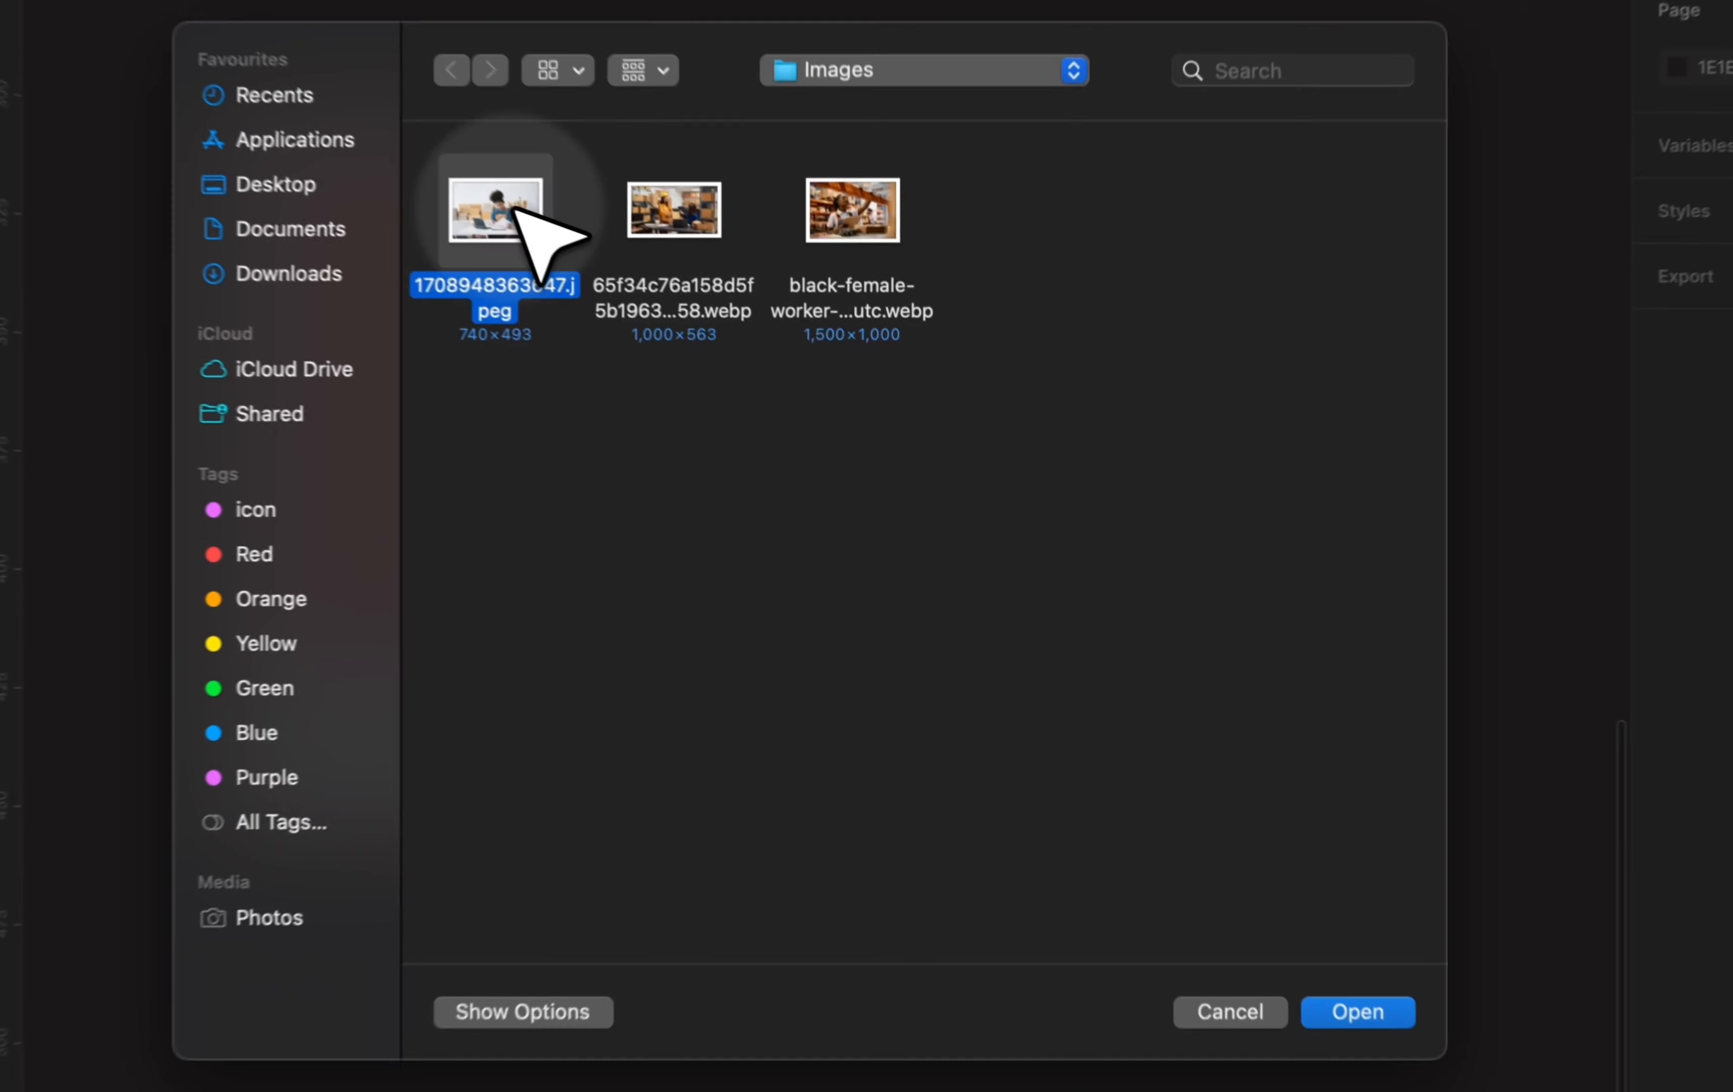
pyautogui.click(1256, 881)
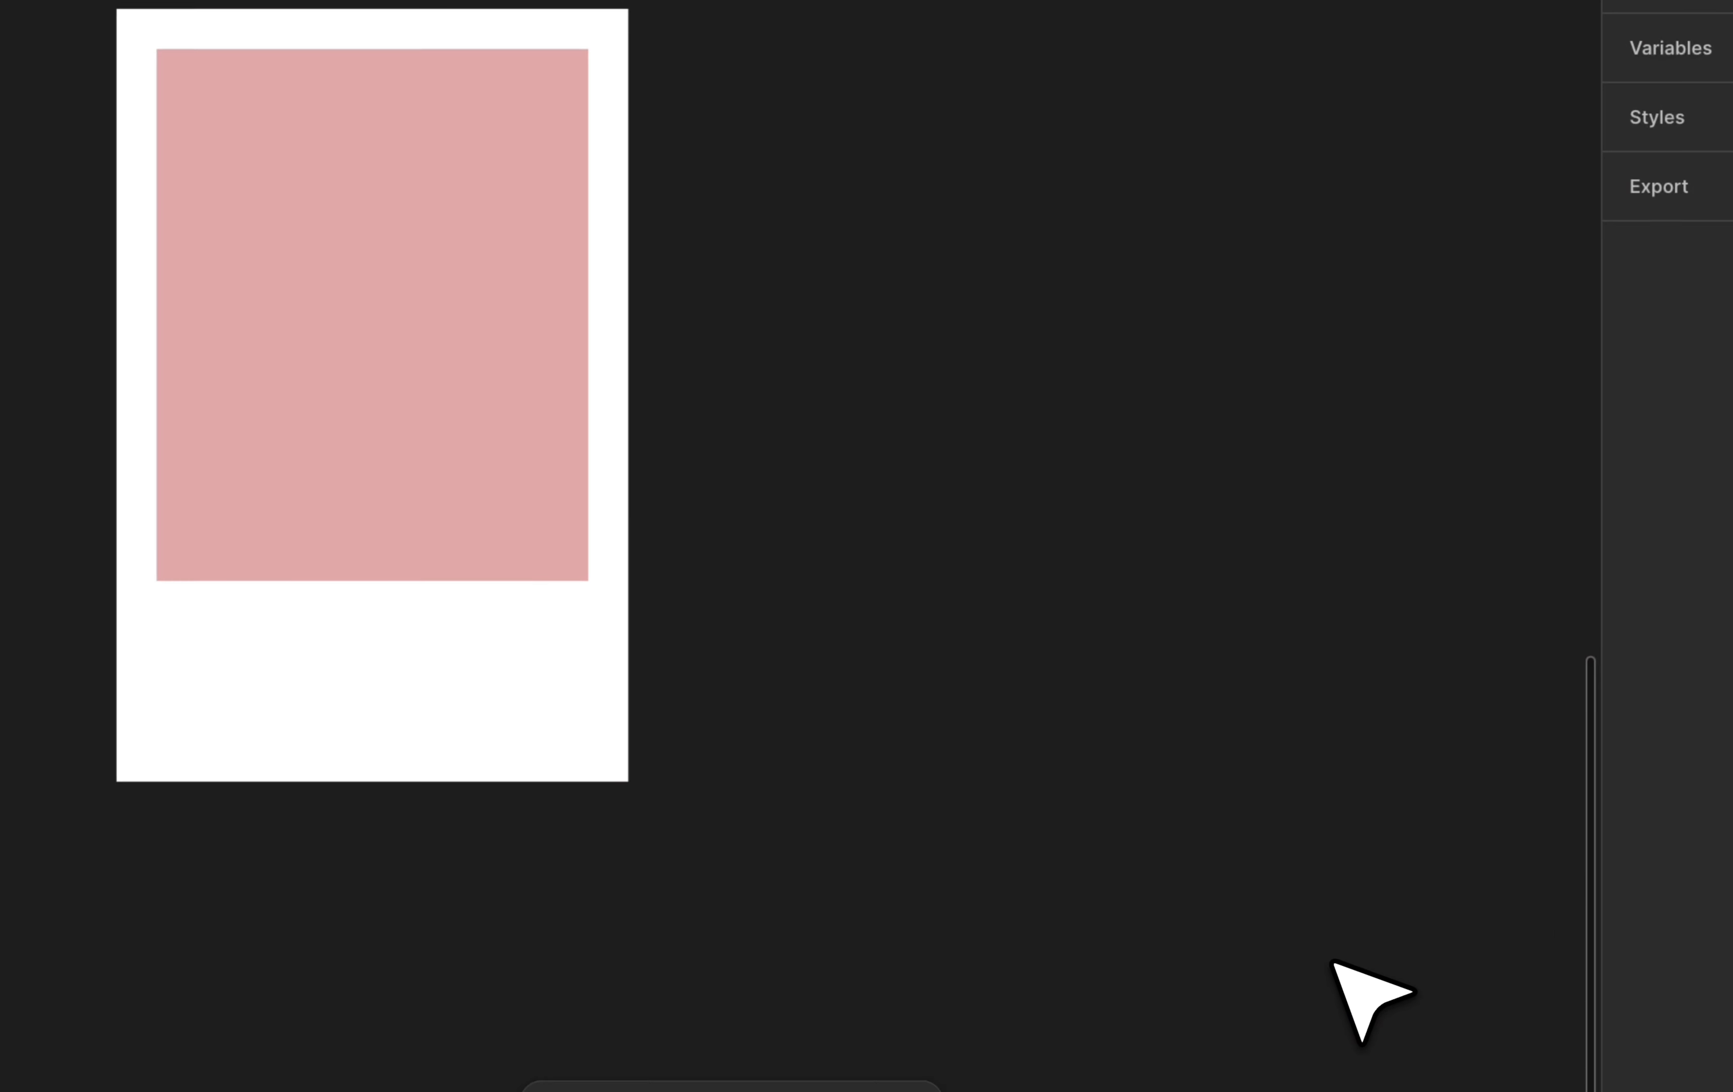
pyautogui.hscroll(4, 796, 473)
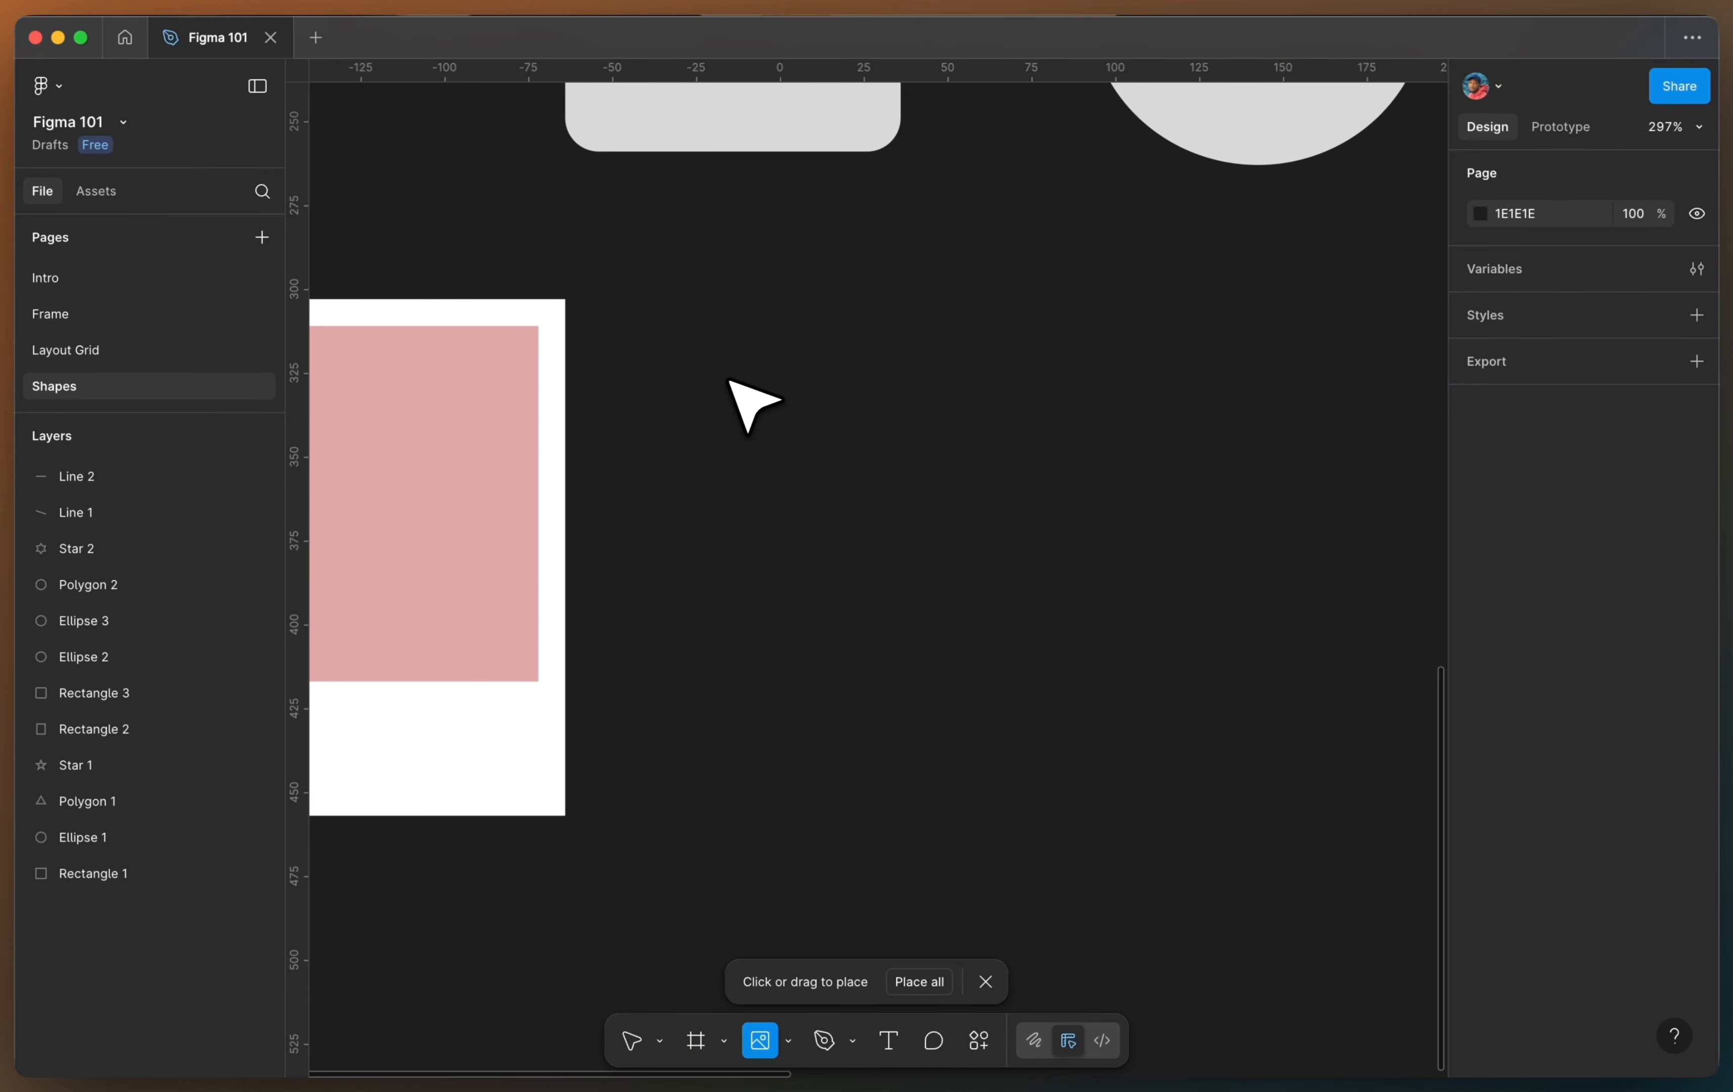
pyautogui.moveTo(714, 329); pyautogui.dragTo(1171, 689)
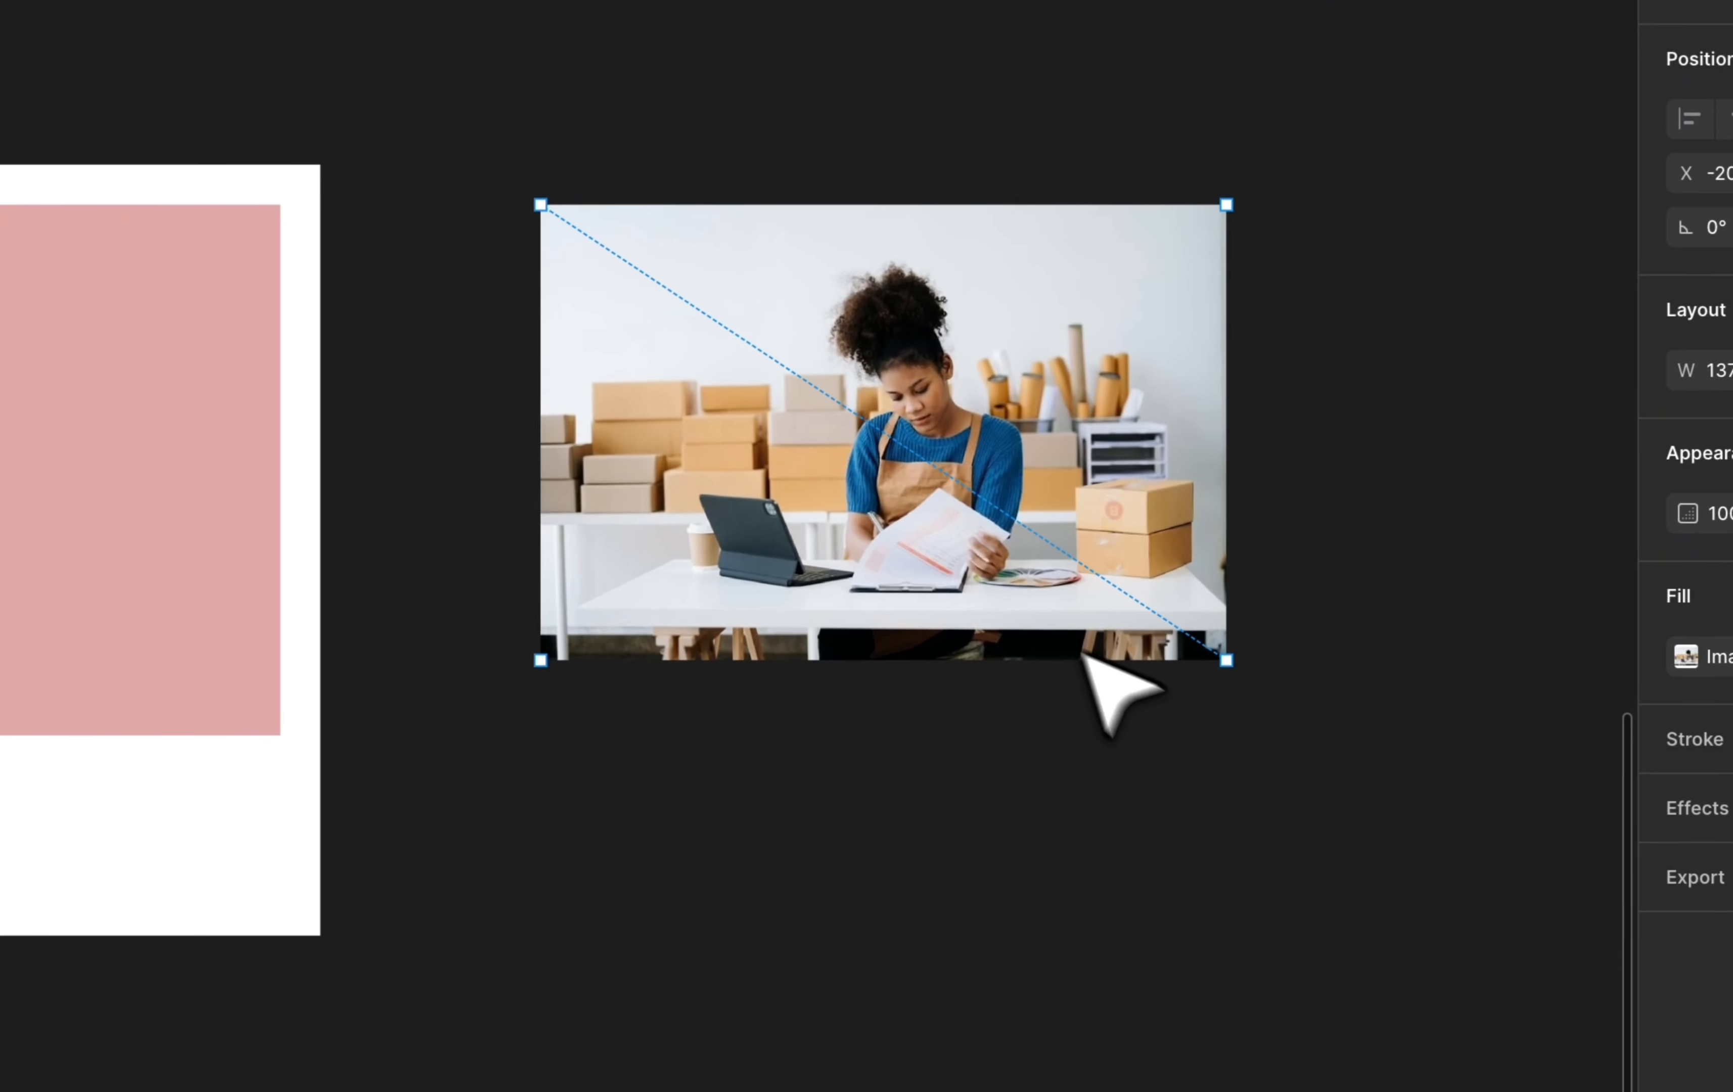
pyautogui.moveTo(1229, 751); pyautogui.dragTo(1314, 803)
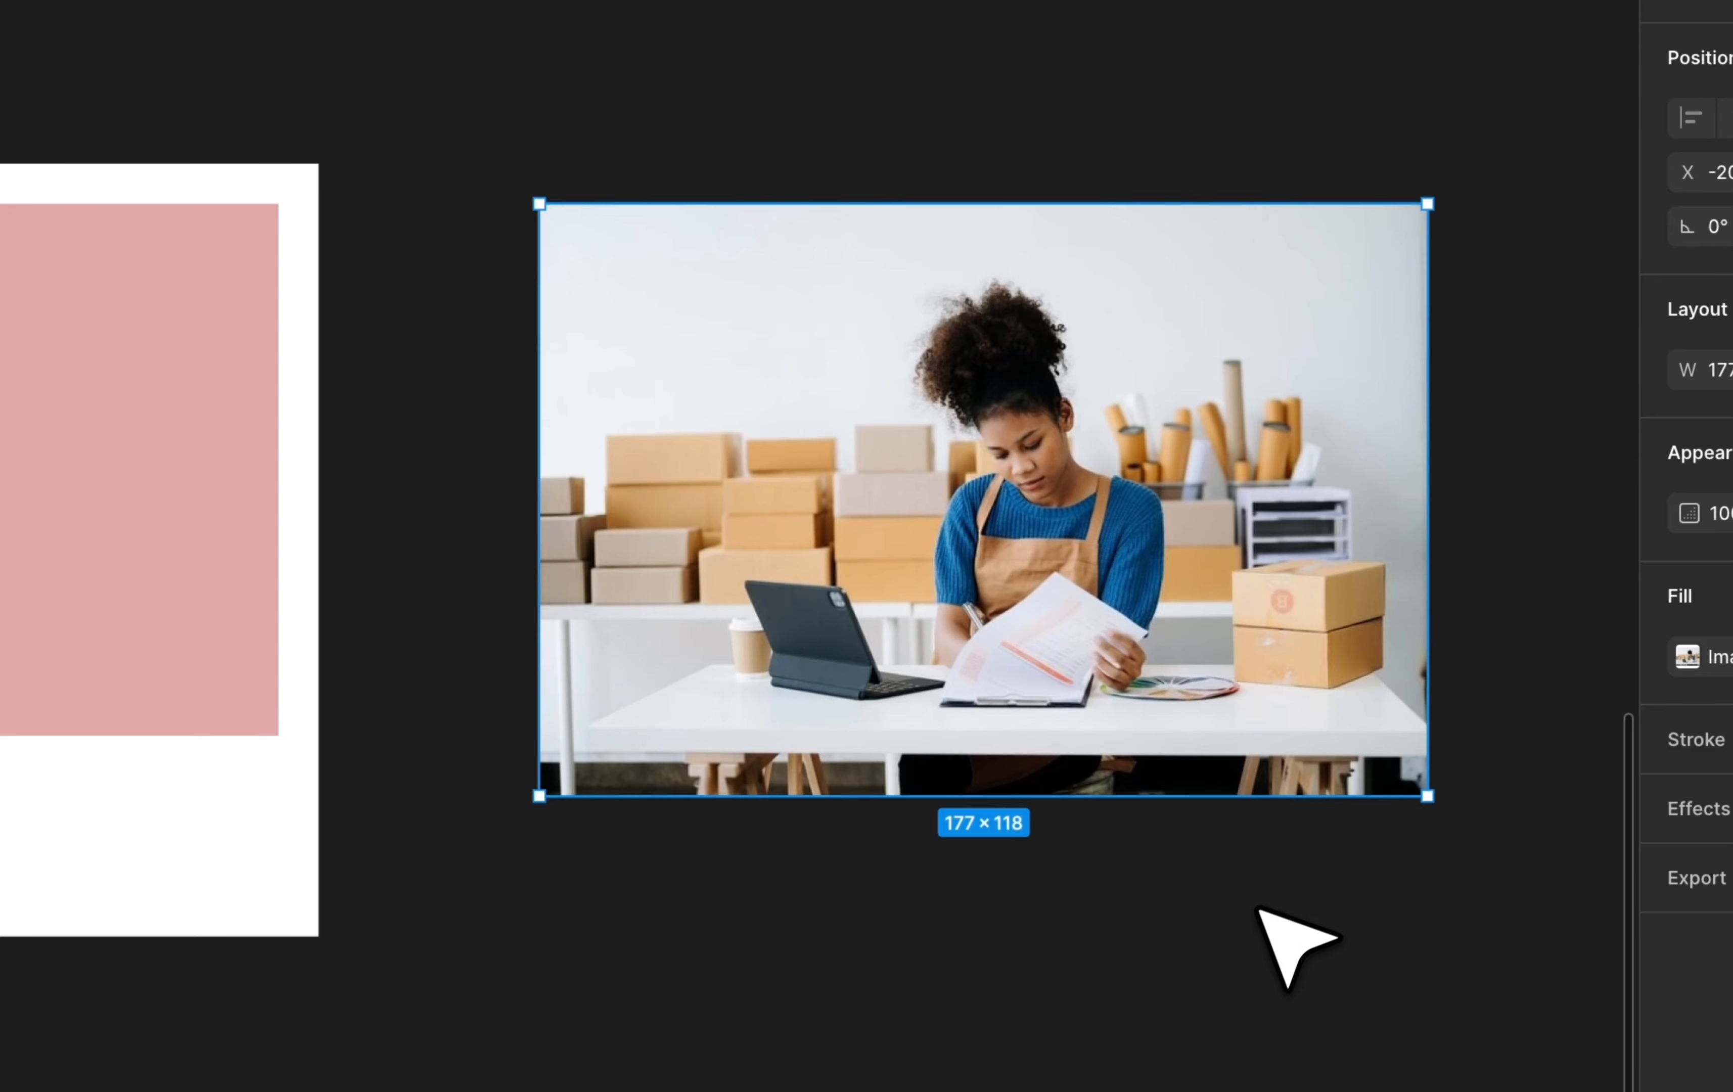
pyautogui.click(1258, 910)
# Step: Switch to Finder and bring 1708948363647.jpeg from the Images folder onto an empty area of the Figma canvas as a second copy
pyautogui.scroll(-2, 1256, 912)
pyautogui.scroll(-5, 1256, 911)
pyautogui.hscroll(3, 1256, 911)
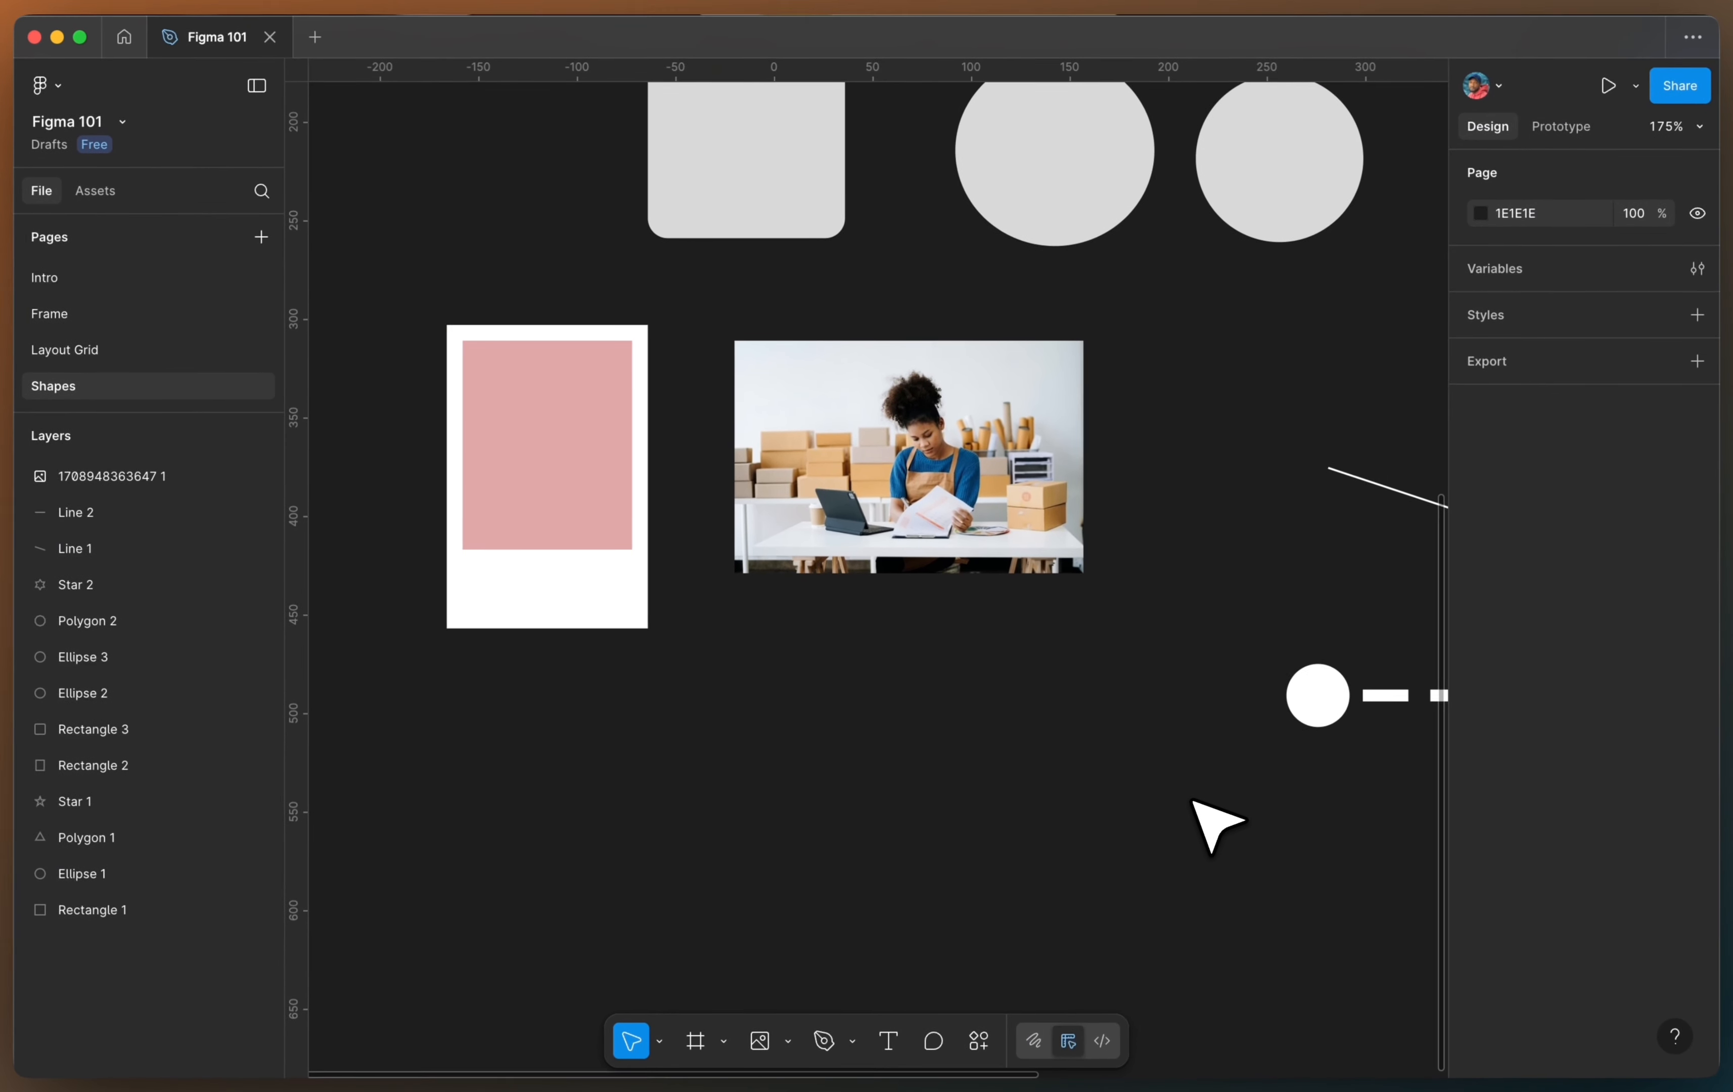
pyautogui.scroll(-2, 1256, 912)
pyautogui.scroll(-3, 1217, 827)
pyautogui.hscroll(-2, 1216, 826)
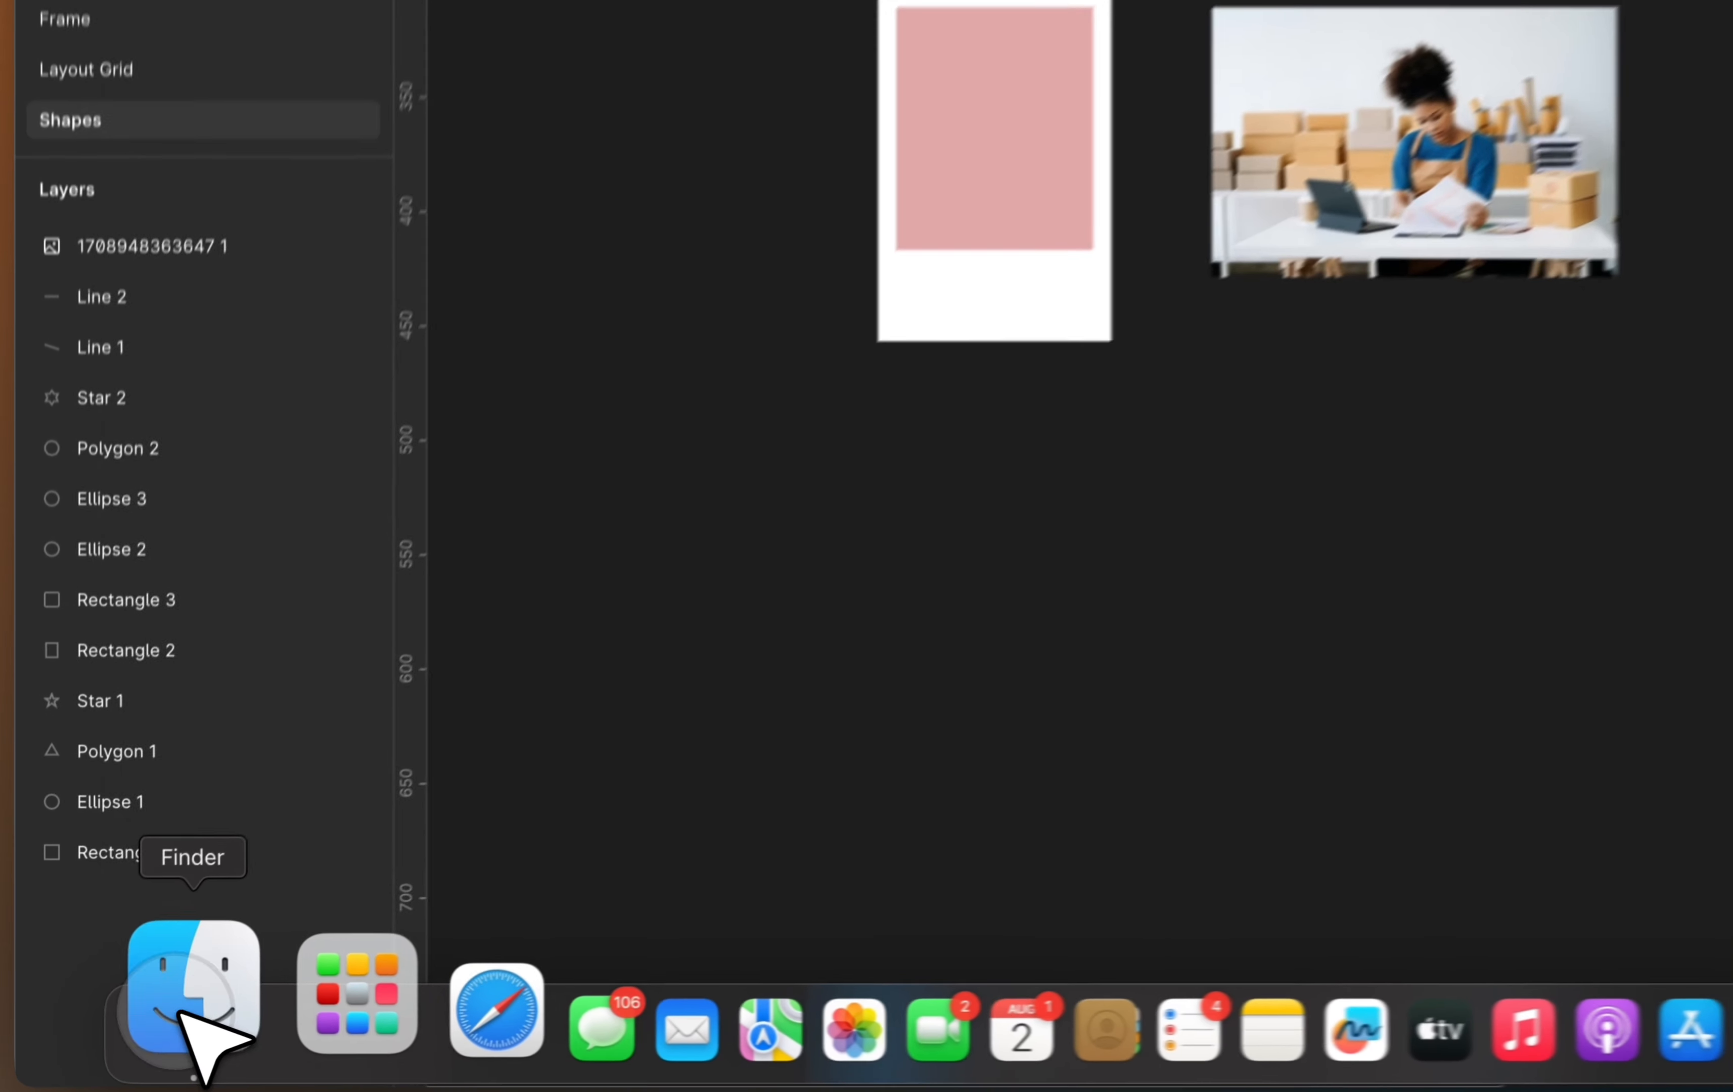
pyautogui.click(162, 1032)
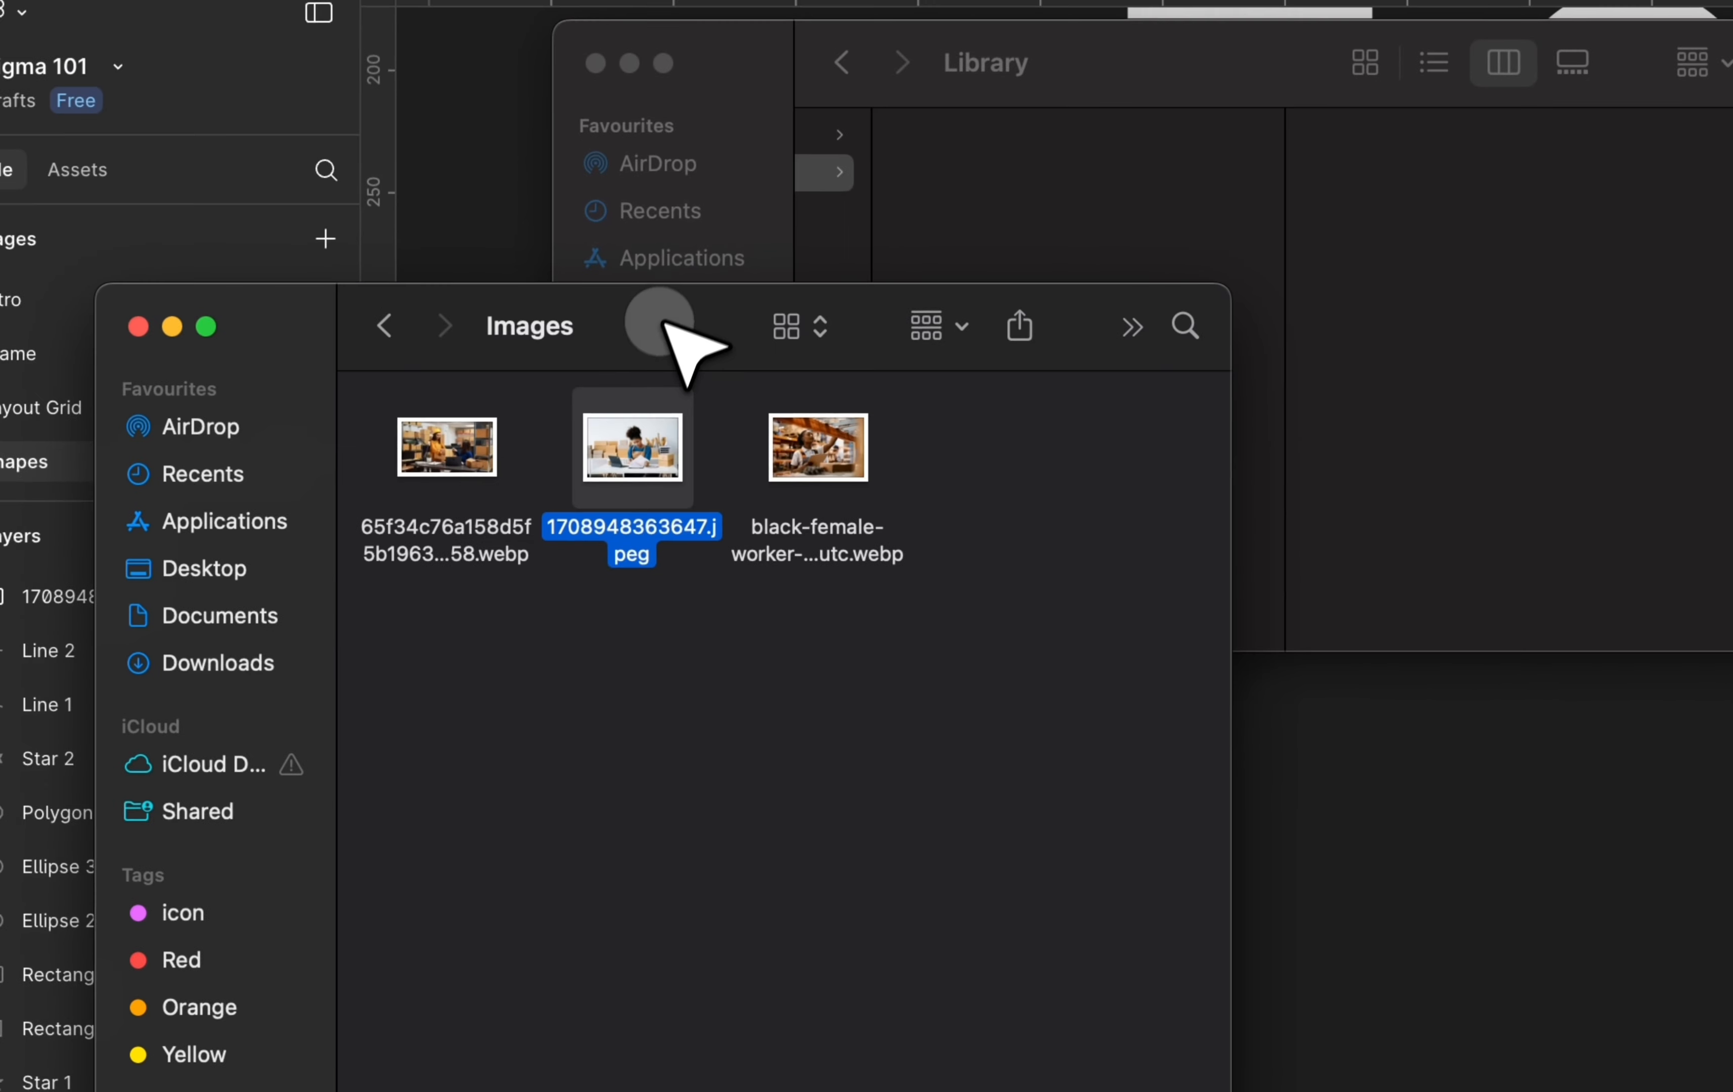
pyautogui.moveTo(658, 325); pyautogui.dragTo(667, 287)
pyautogui.click(699, 215)
pyautogui.click(483, 361)
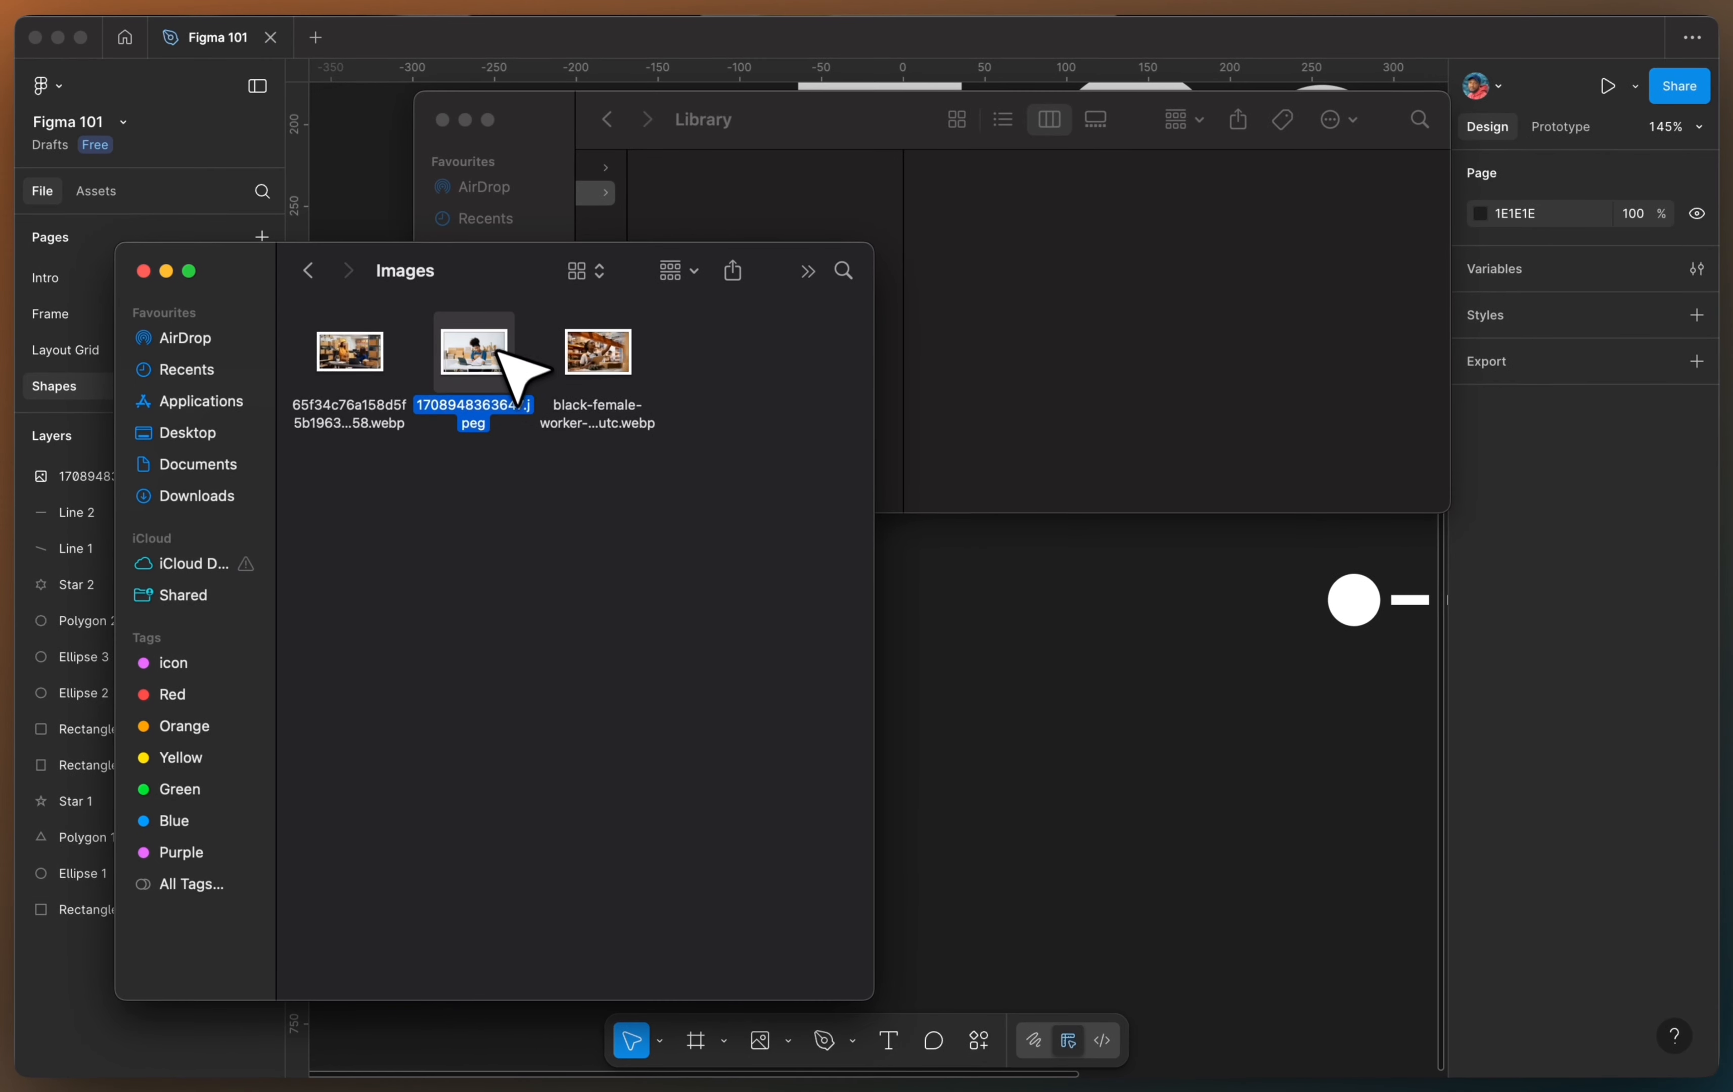
pyautogui.moveTo(493, 344); pyautogui.dragTo(1146, 847)
pyautogui.click(1183, 745)
# Step: Scale the second image down proportionally to about 226 × 151 and move it below the first image, at X -21, Y 512
pyautogui.scroll(-5, 1183, 734)
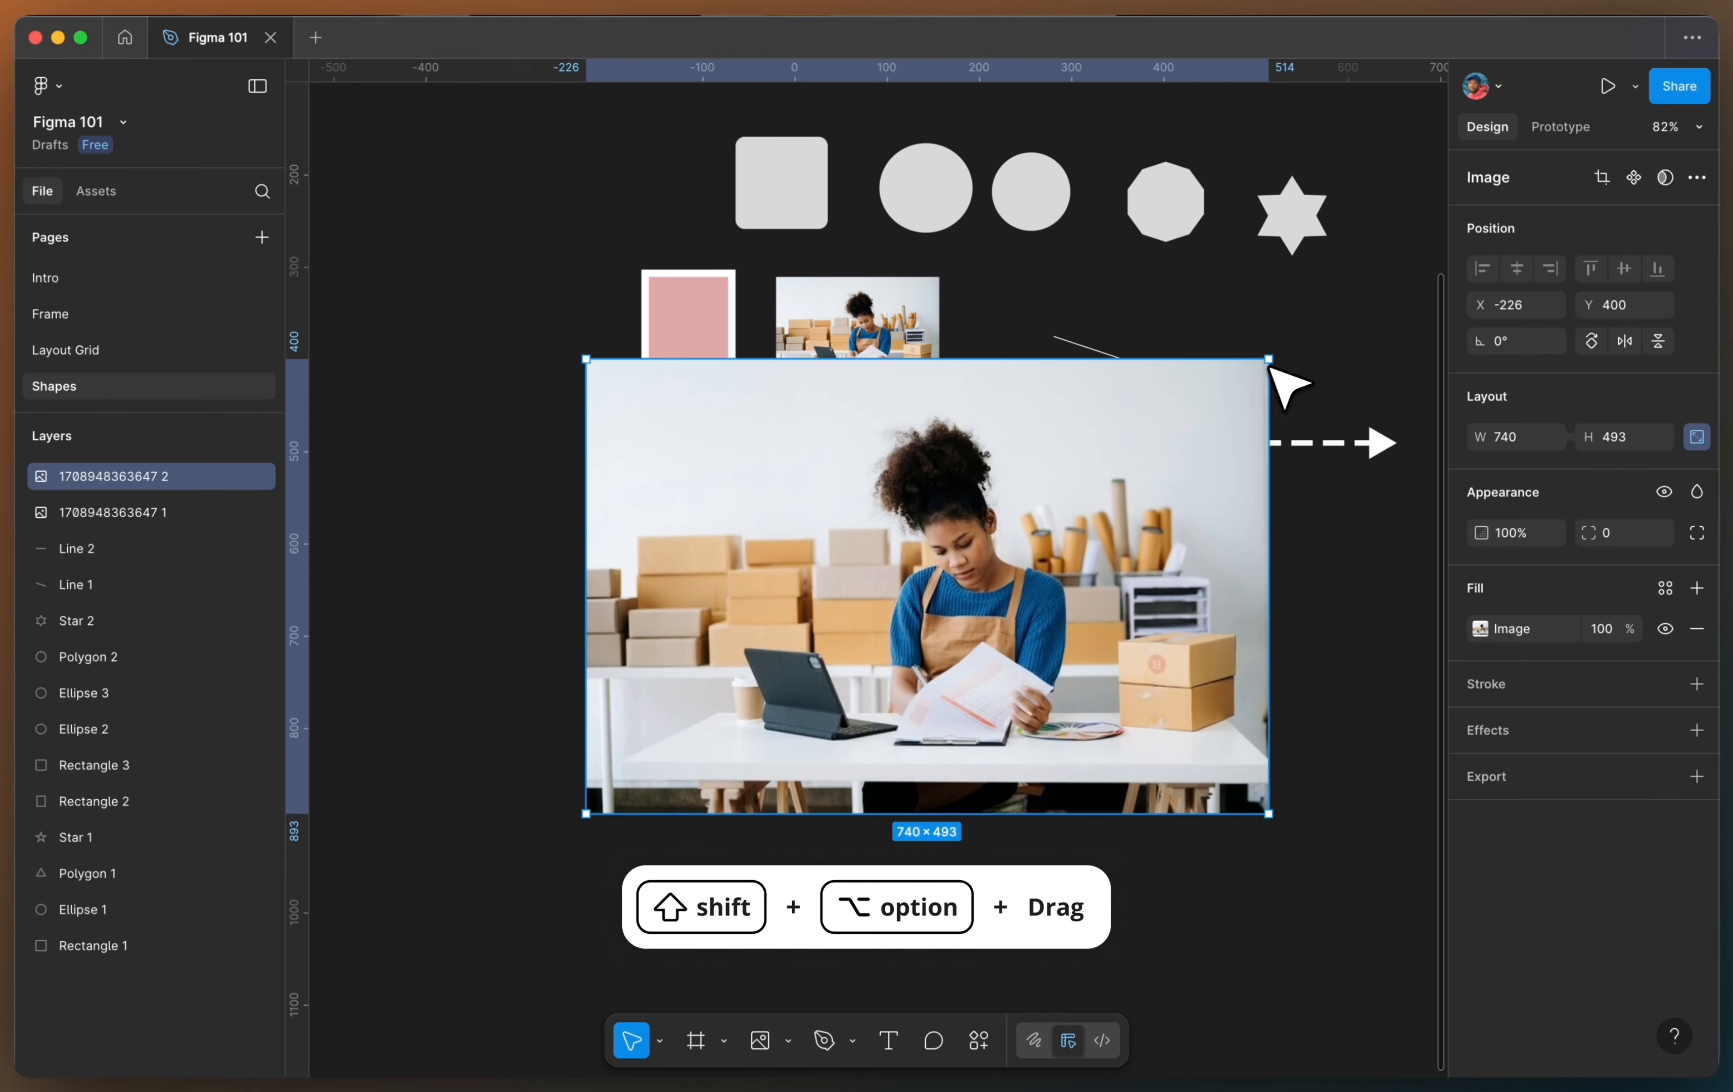
pyautogui.moveTo(1271, 363); pyautogui.dragTo(1099, 503)
pyautogui.moveTo(1050, 535); pyautogui.dragTo(906, 515)
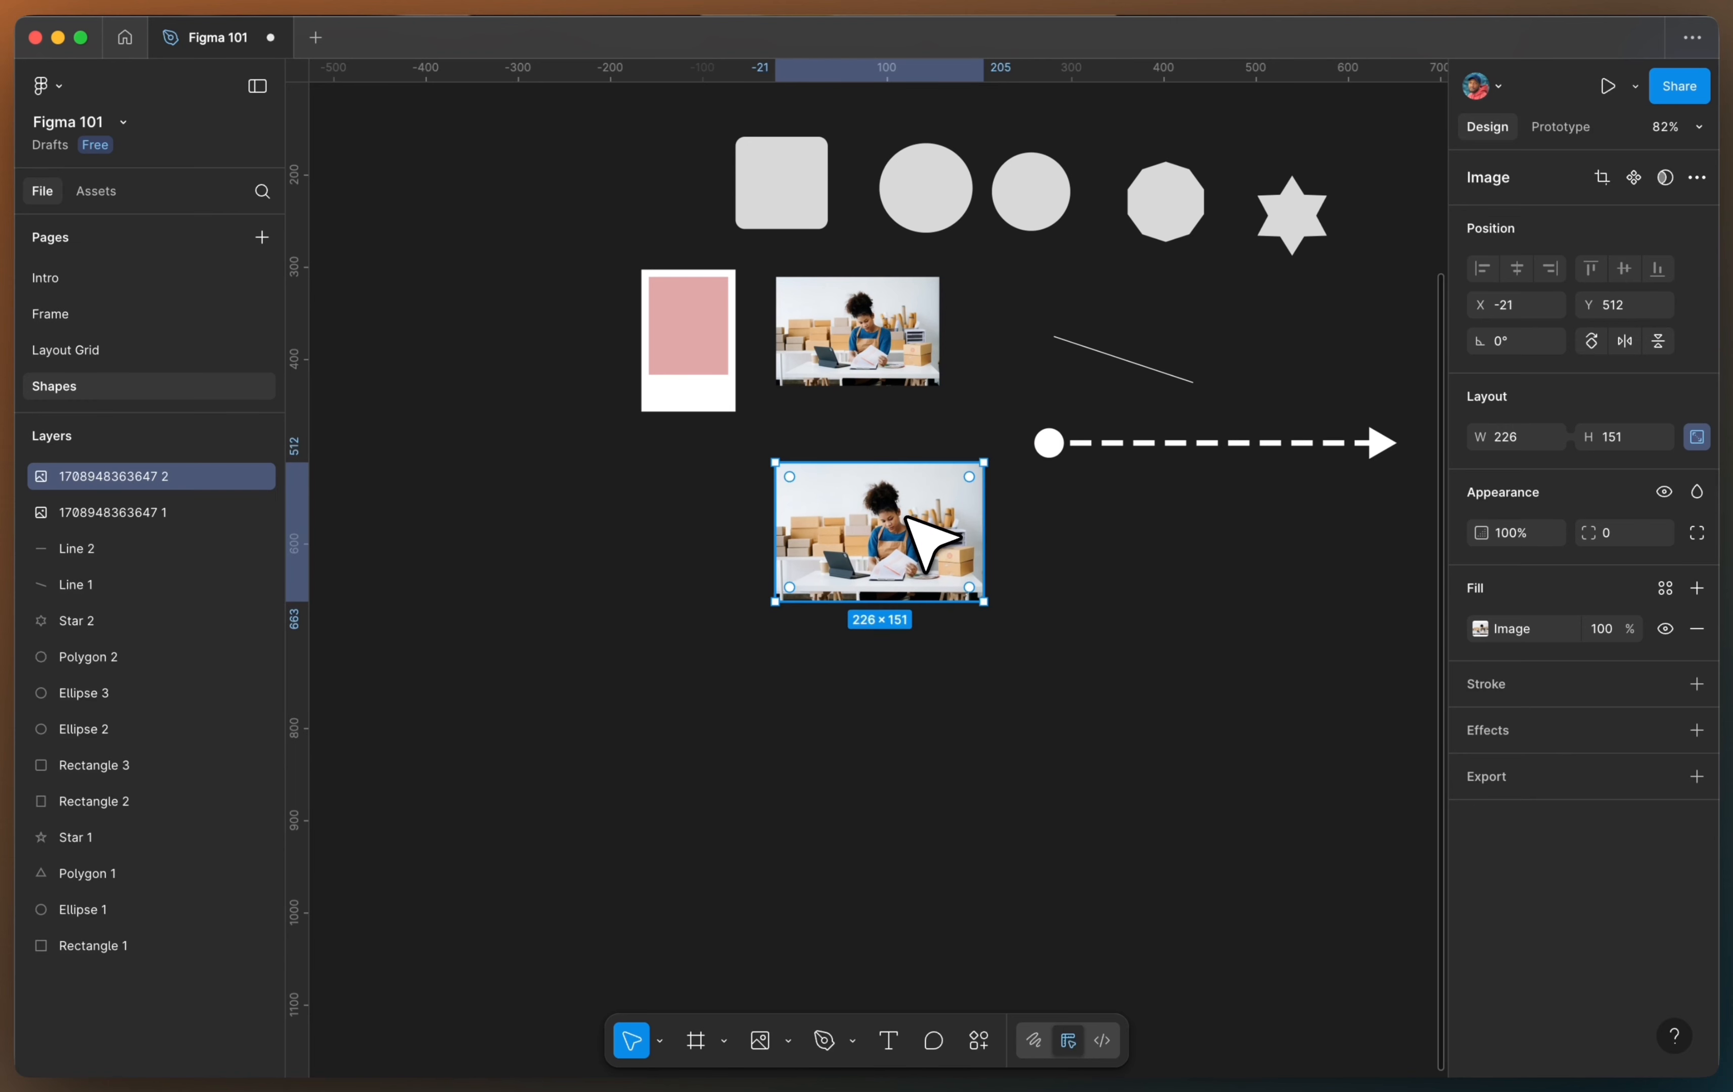
pyautogui.scroll(3, 907, 515)
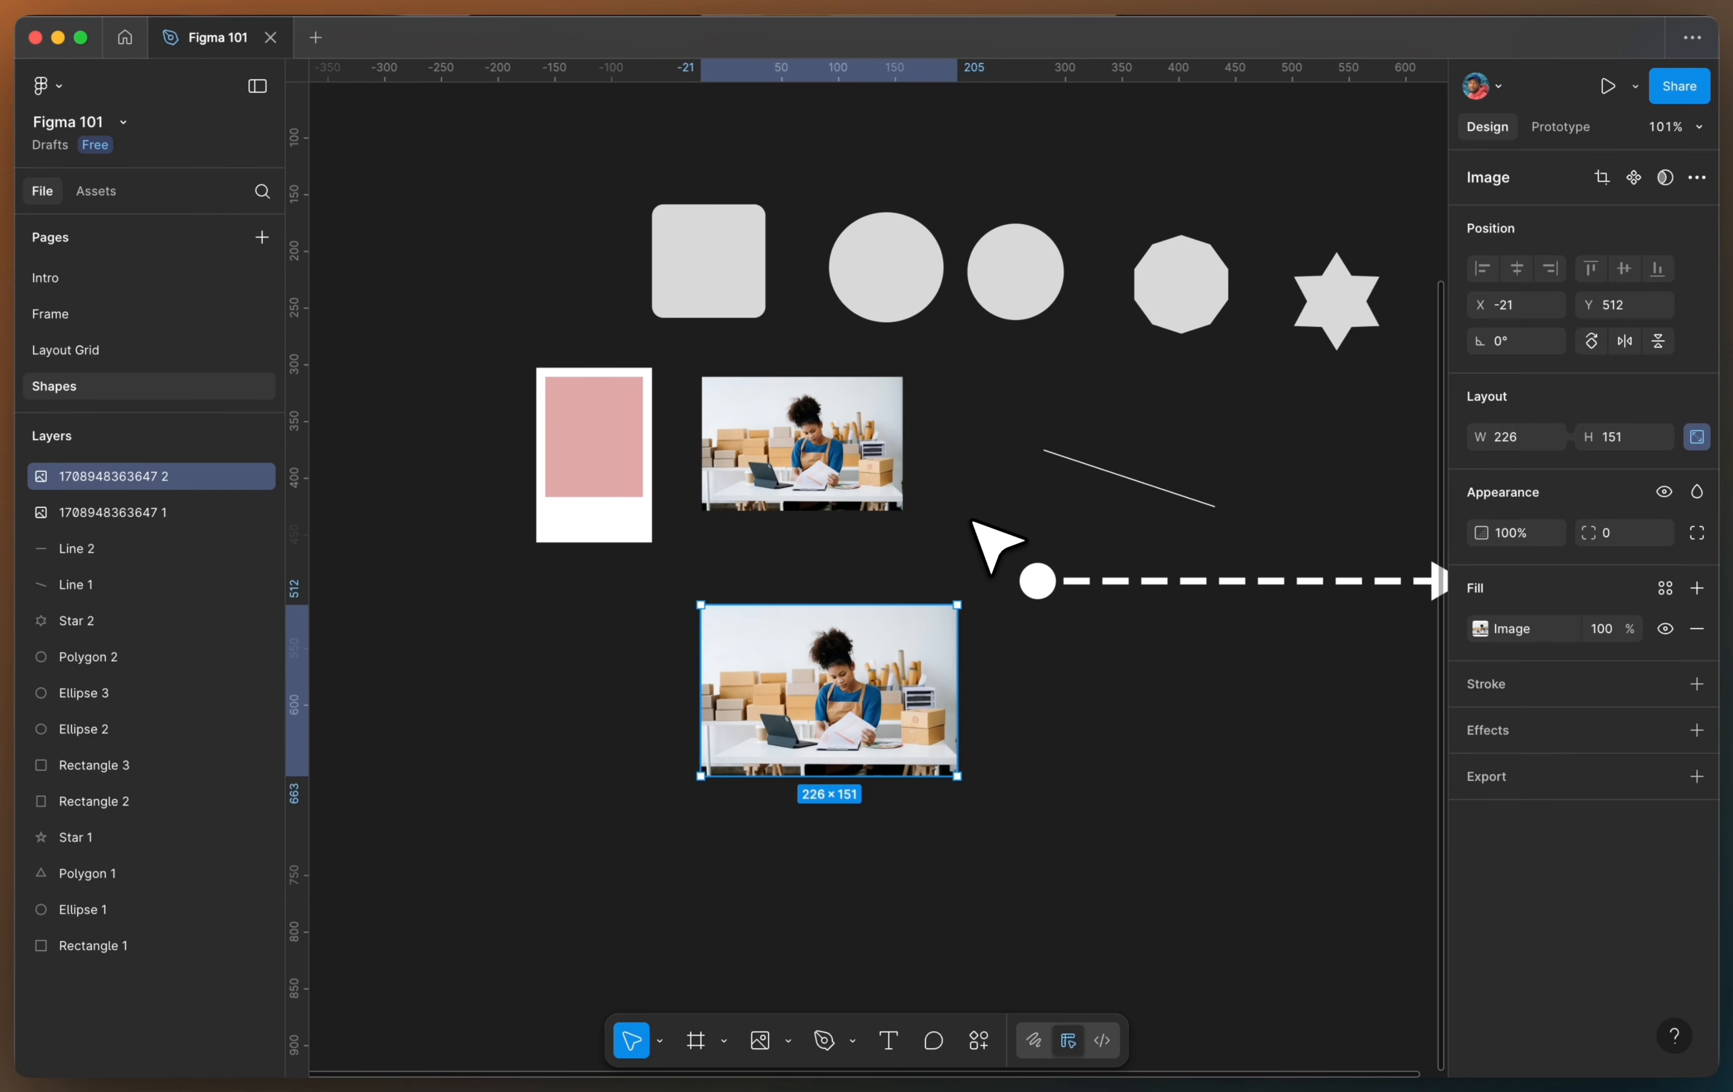